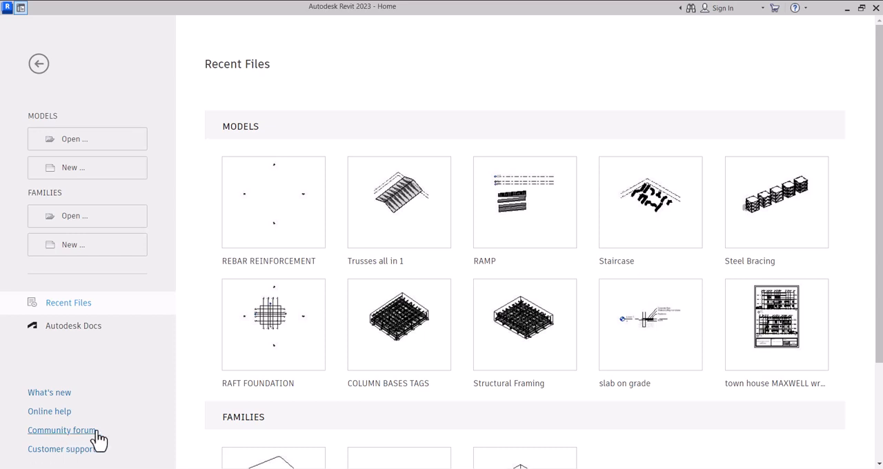
Step: Open the recent REBAR REINFORCEMENT project and display its East elevation
{"action": "left_click", "coordinate": [257, 262]}
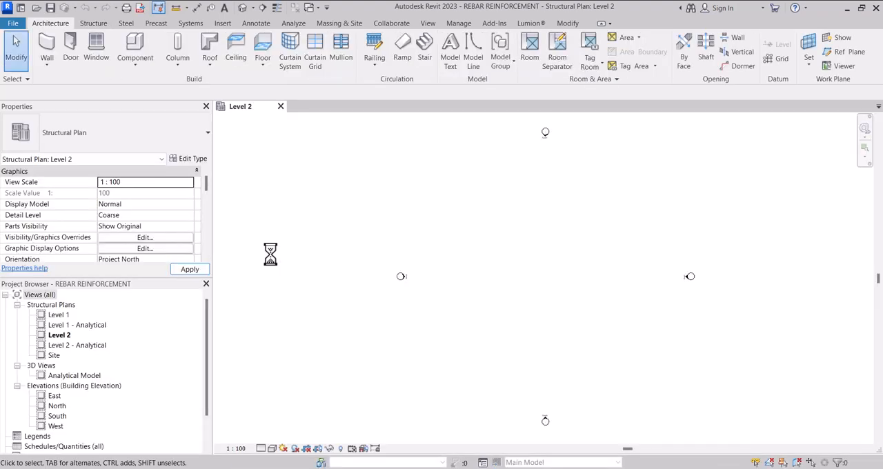
{"action": "scroll", "coordinate": [357, 294], "scroll_direction": "down", "scroll_amount": 1}
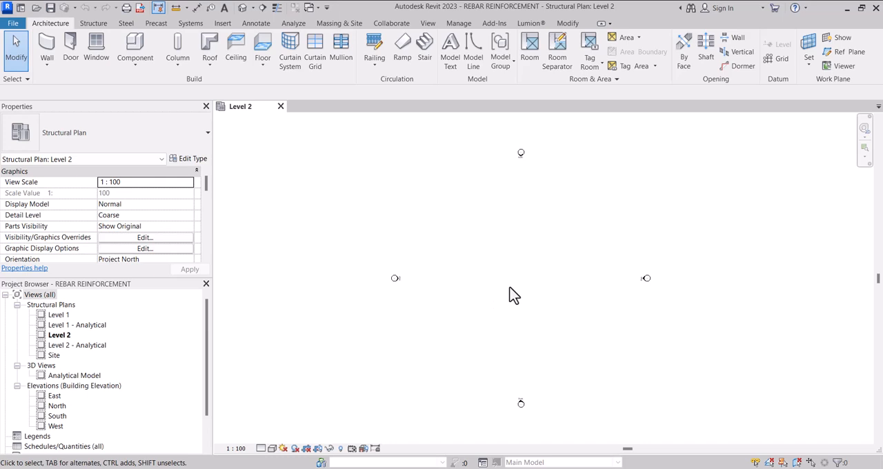
{"action": "double_click", "coordinate": [54, 397]}
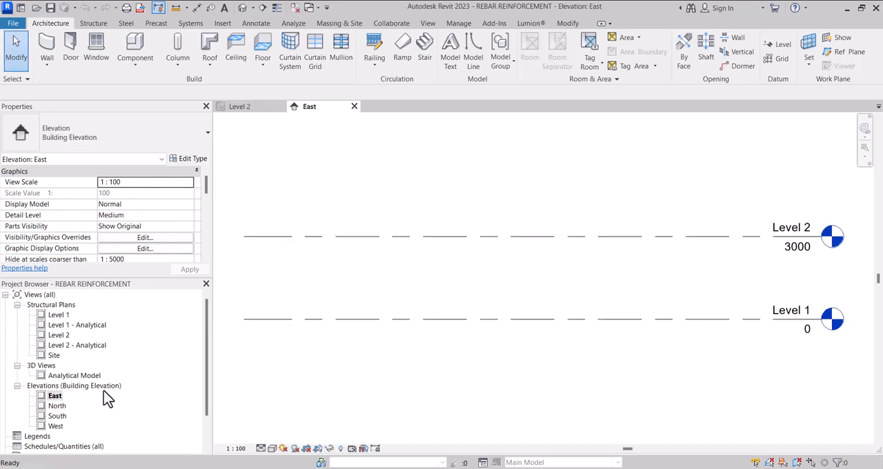
Step: Copy the Level 1 line 2000 mm downward to create a new level below it
{"action": "scroll", "coordinate": [357, 331], "scroll_direction": "down", "scroll_amount": 2}
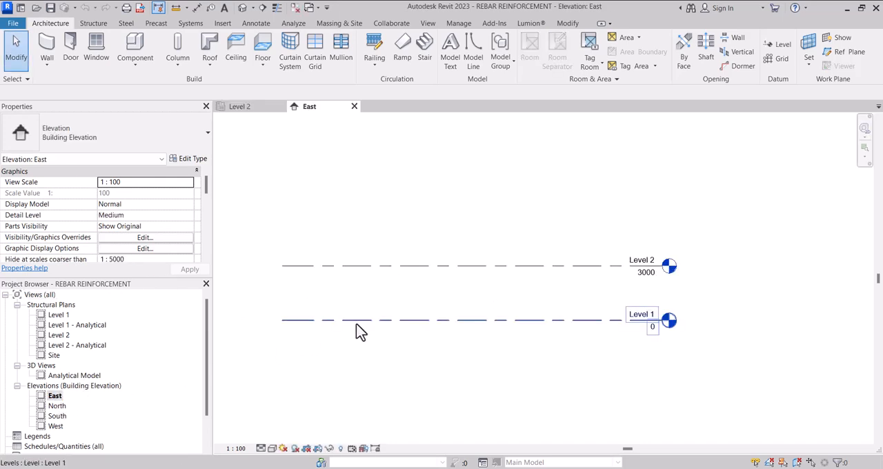
{"action": "left_click", "coordinate": [556, 321]}
{"action": "key", "text": "c"}
{"action": "key", "text": "o"}
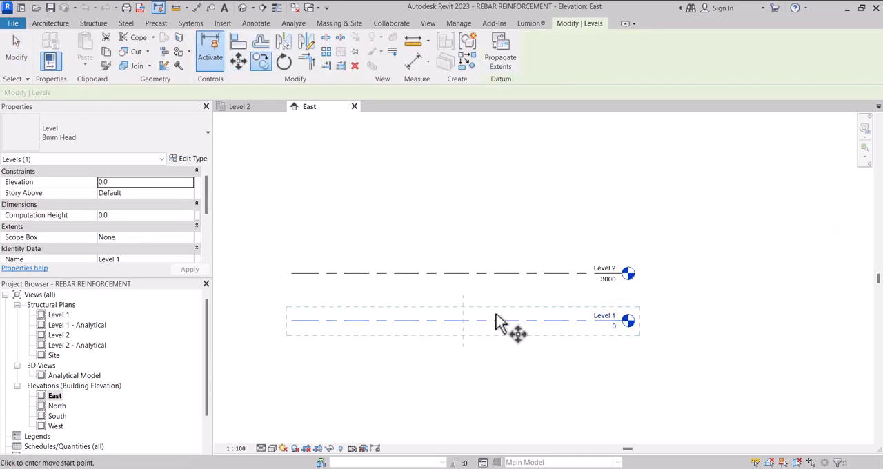
{"action": "left_click", "coordinate": [498, 322]}
{"action": "type", "text": "2000"}
{"action": "key", "text": "Return"}
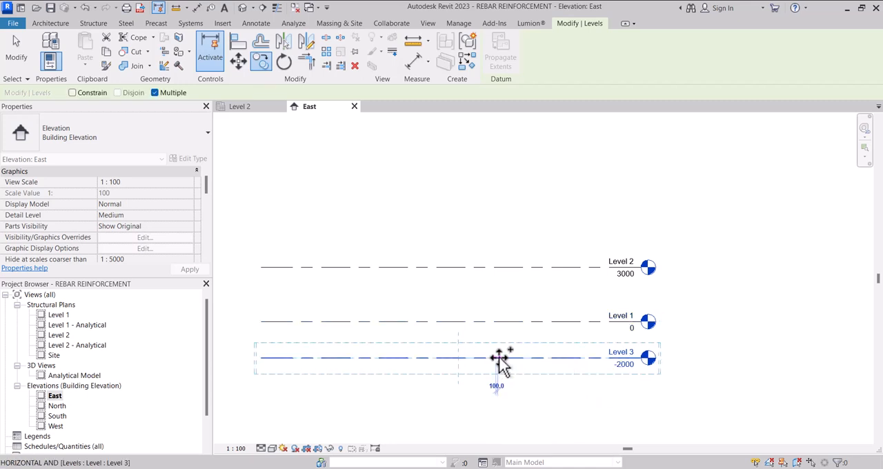
{"action": "key", "text": "Escape"}
{"action": "key", "text": "Escape"}
Step: Rename the new level at -2000 as TOF
{"action": "scroll", "coordinate": [630, 353], "scroll_direction": "up", "scroll_amount": 3}
{"action": "double_click", "coordinate": [625, 357]}
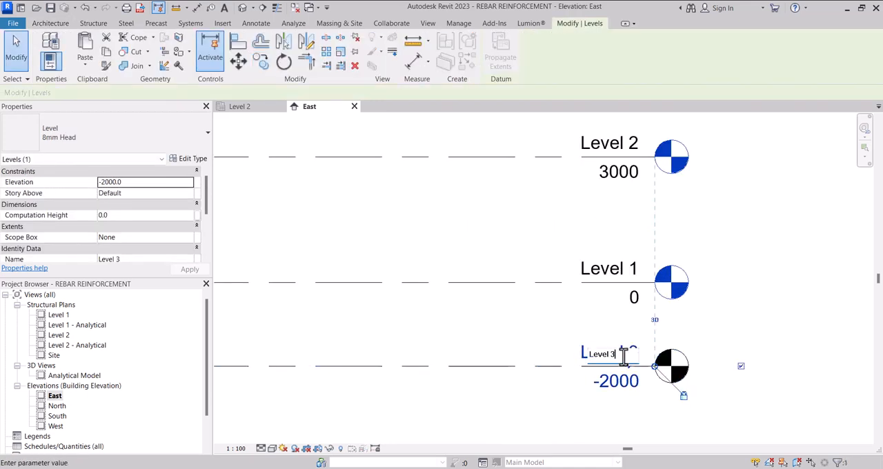
{"action": "type", "text": "TOF"}
{"action": "key", "text": "Return"}
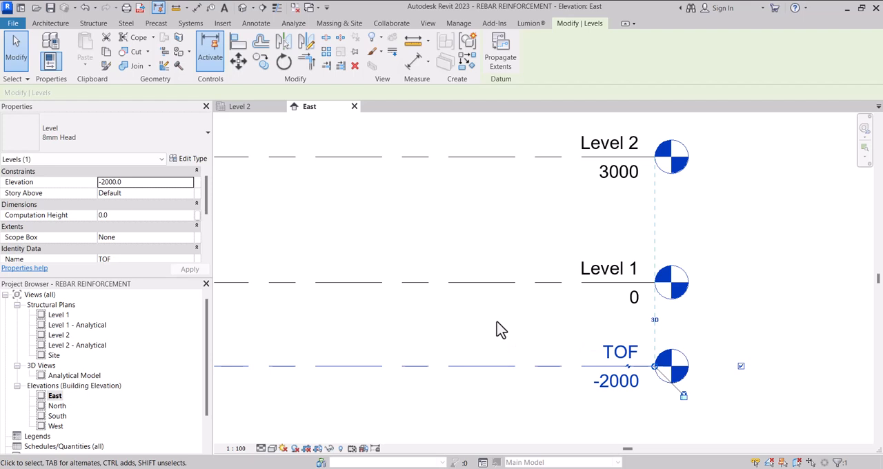
{"action": "scroll", "coordinate": [502, 329], "scroll_direction": "down", "scroll_amount": 2}
{"action": "scroll", "coordinate": [488, 293], "scroll_direction": "down", "scroll_amount": 1}
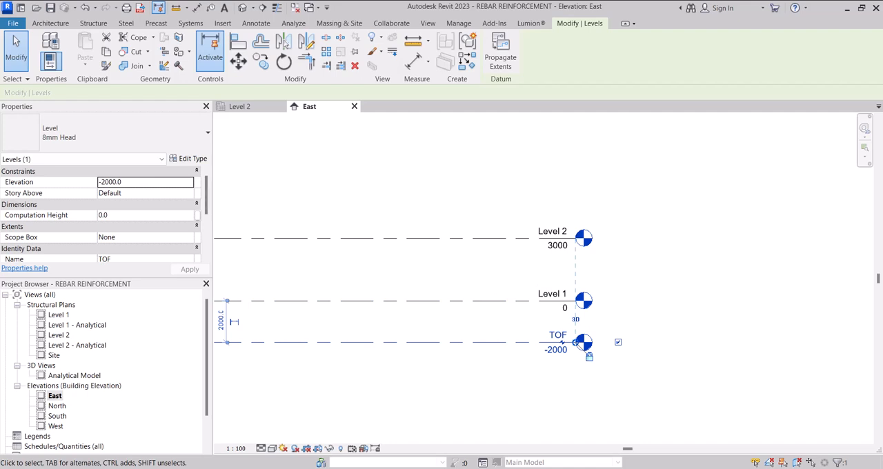
{"action": "scroll", "coordinate": [529, 345], "scroll_direction": "up", "scroll_amount": 2}
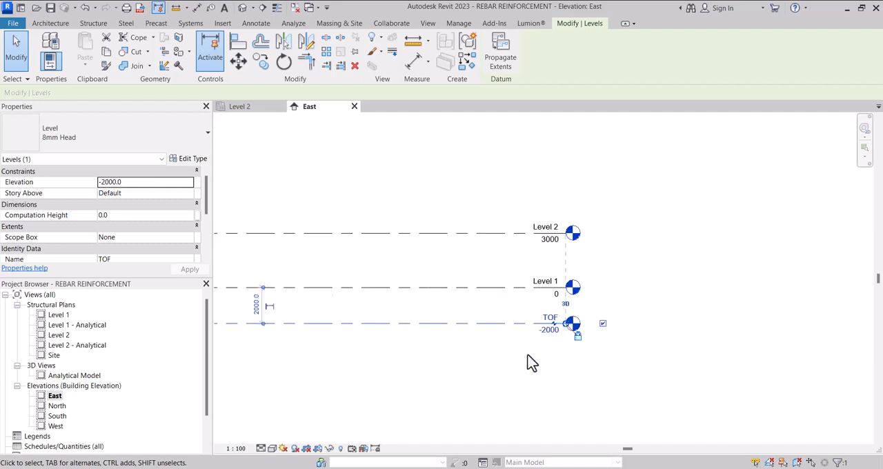
{"action": "scroll", "coordinate": [526, 369], "scroll_direction": "down", "scroll_amount": 1}
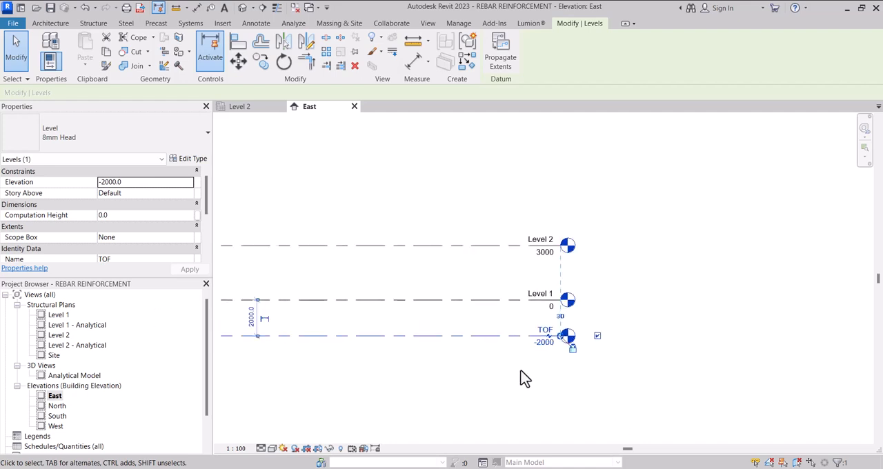
Step: Create a new structural plan view for the TOF level
{"action": "left_click", "coordinate": [427, 24]}
{"action": "left_click", "coordinate": [420, 39]}
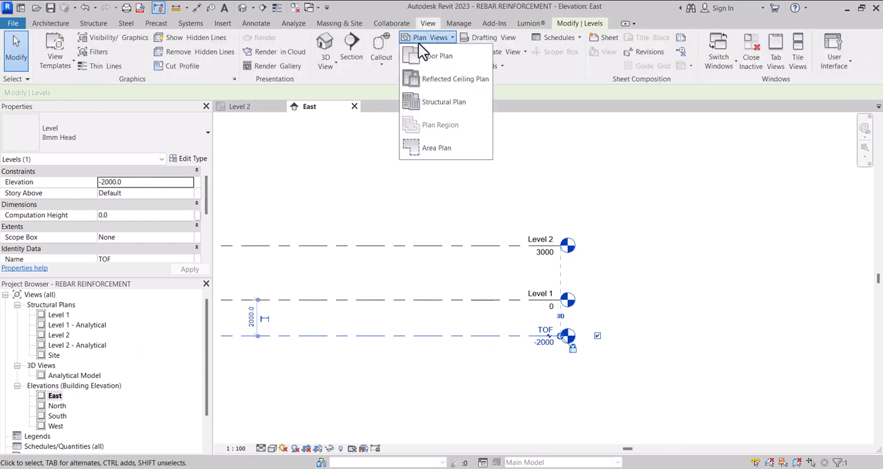
{"action": "left_click", "coordinate": [434, 98]}
{"action": "left_click", "coordinate": [406, 193]}
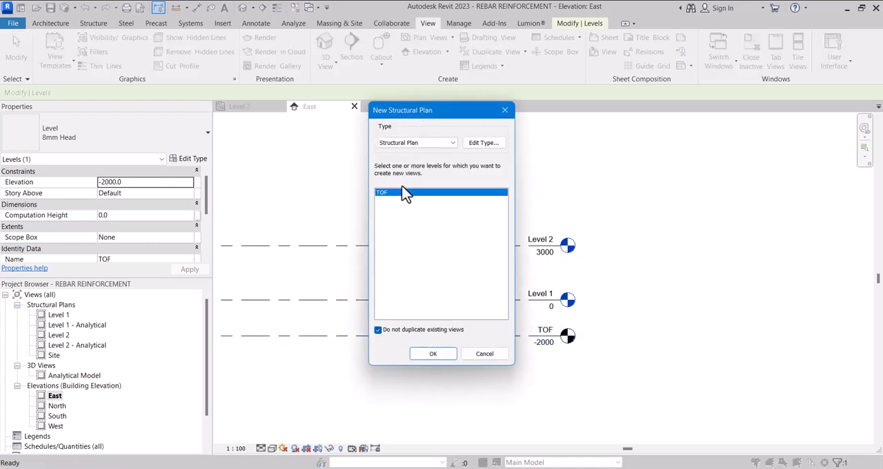
{"action": "left_click", "coordinate": [432, 354]}
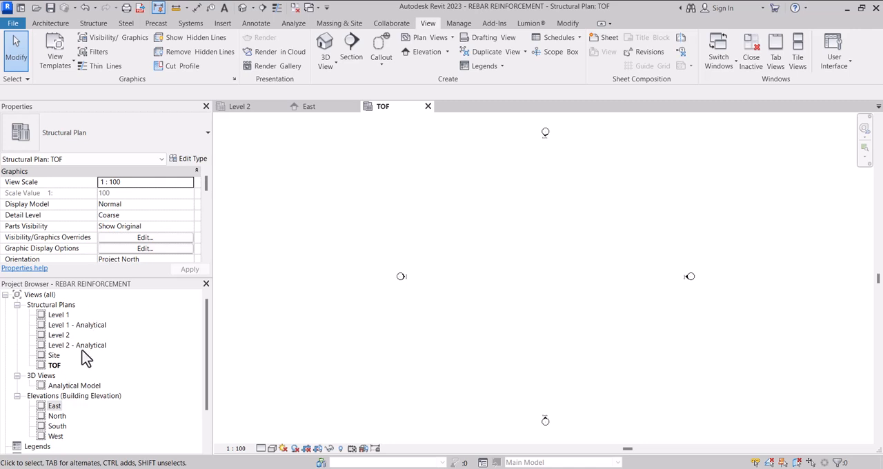
Step: Draw one horizontal and one vertical grid line crossing each other between the elevation markers in the TOF plan
{"action": "scroll", "coordinate": [369, 293], "scroll_direction": "down", "scroll_amount": 2}
{"action": "left_click", "coordinate": [93, 23]}
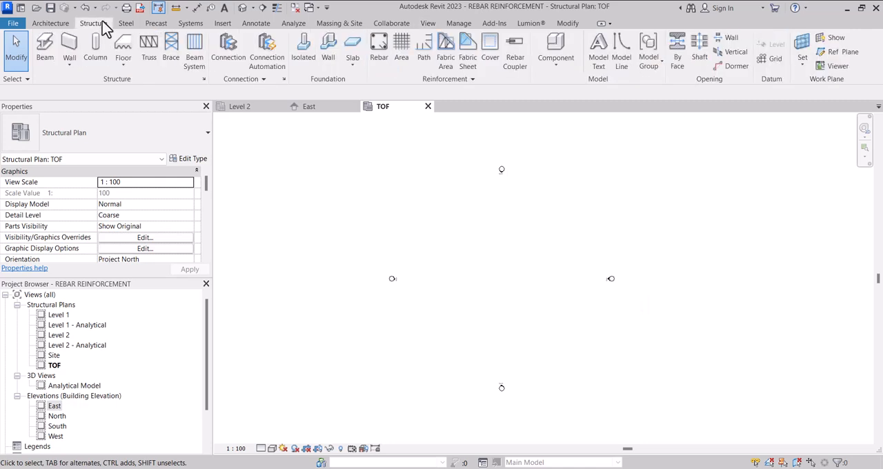
{"action": "left_click", "coordinate": [777, 59]}
{"action": "scroll", "coordinate": [550, 288], "scroll_direction": "up", "scroll_amount": 2}
{"action": "left_click", "coordinate": [556, 288]}
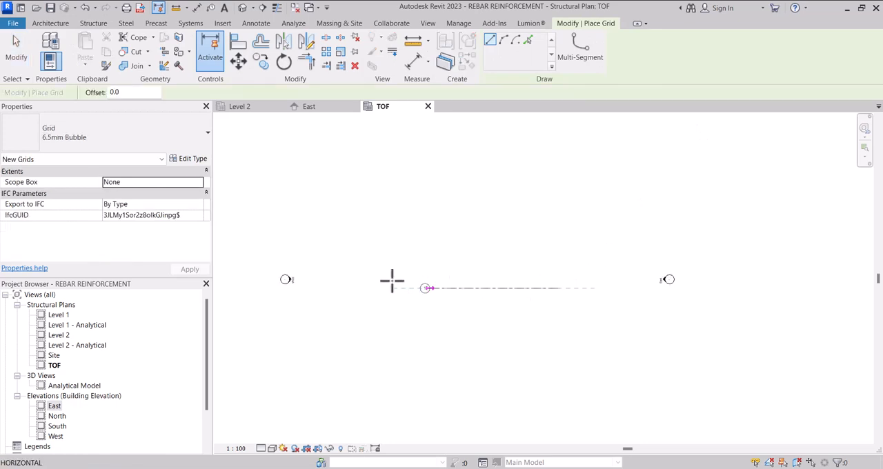
{"action": "left_click", "coordinate": [378, 288]}
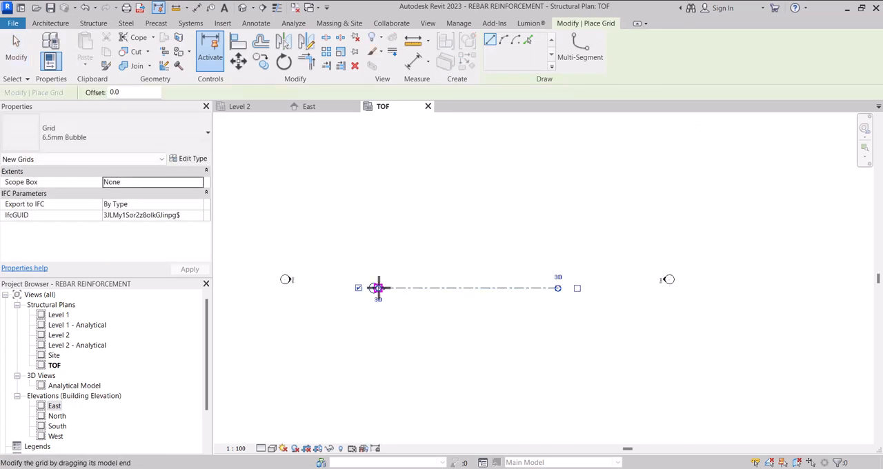
{"action": "left_click", "coordinate": [461, 216]}
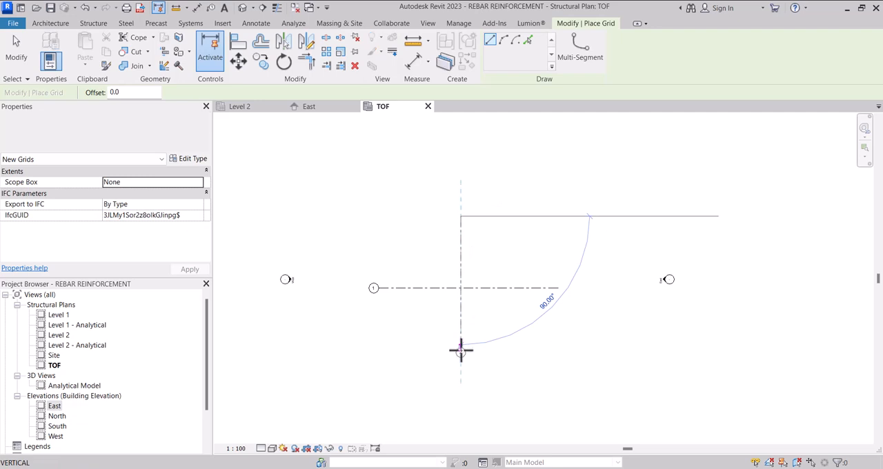
{"action": "left_click", "coordinate": [460, 350]}
{"action": "scroll", "coordinate": [458, 307], "scroll_direction": "up", "scroll_amount": 3}
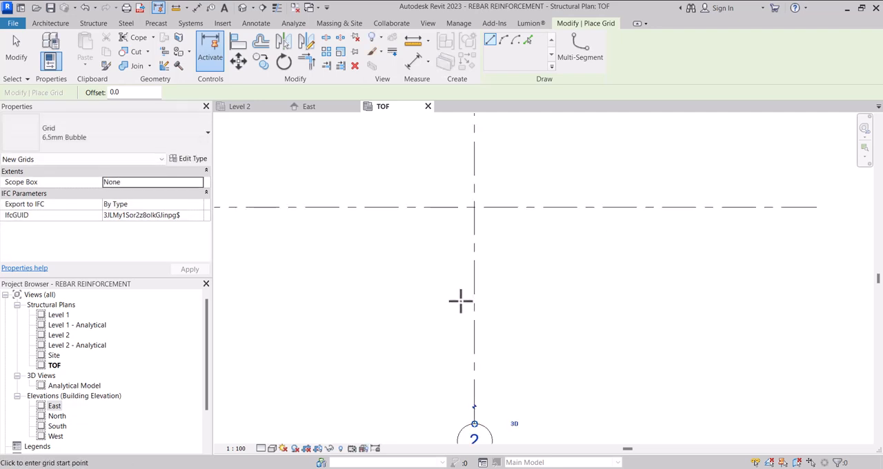
{"action": "key", "text": "Escape"}
Step: Place an isolated M_Footing-Rectangular foundation, 1800 x 1200 x 450mm, at the intersection of grids 1 and 2
{"action": "scroll", "coordinate": [469, 266], "scroll_direction": "up", "scroll_amount": 2}
{"action": "scroll", "coordinate": [473, 286], "scroll_direction": "down", "scroll_amount": 1}
{"action": "scroll", "coordinate": [472, 291], "scroll_direction": "down", "scroll_amount": 1}
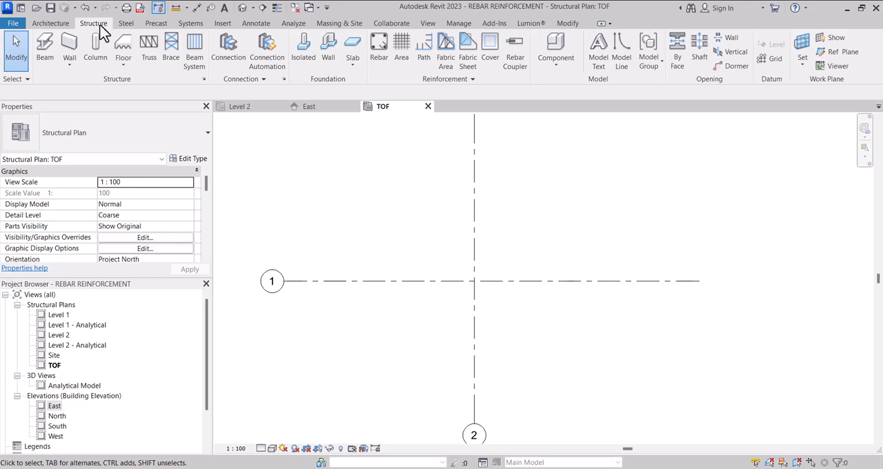
{"action": "left_click", "coordinate": [308, 60]}
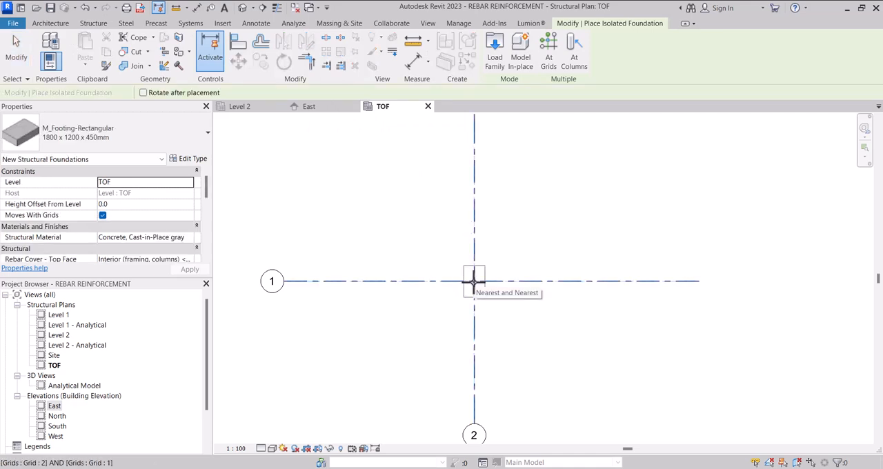
{"action": "left_click", "coordinate": [473, 280]}
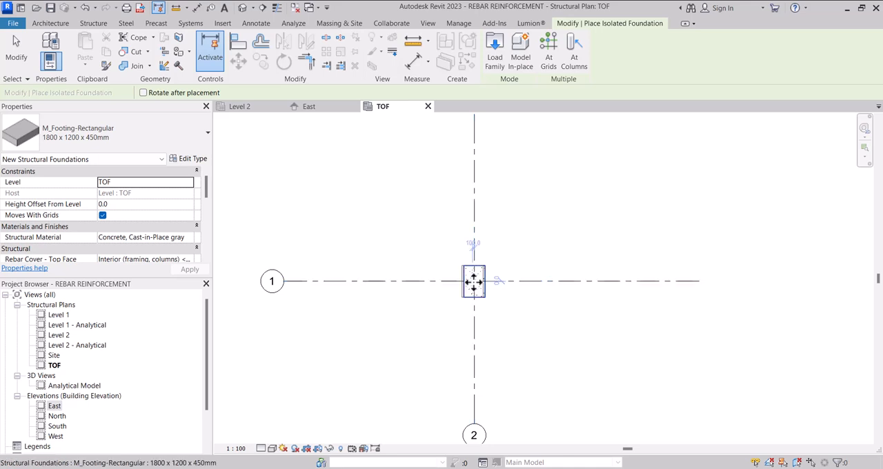
{"action": "key", "text": "Escape"}
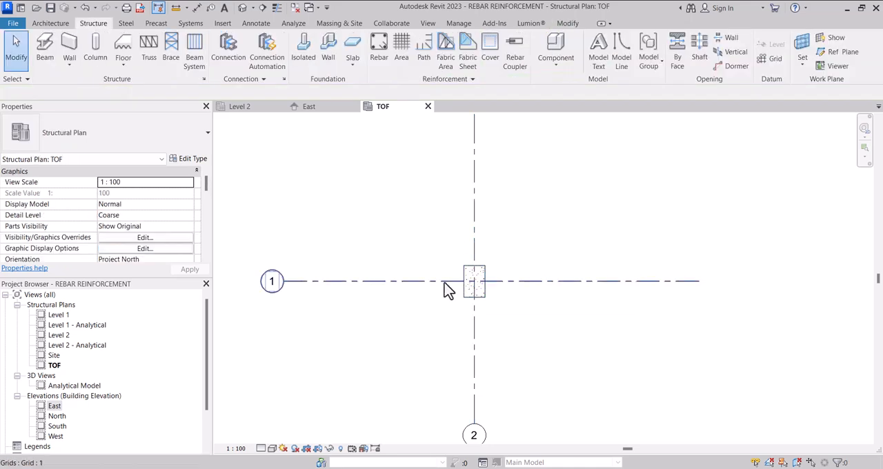
Step: Place a 300 x 450mm M_Concrete-Rectangular-Column, set by Height, at the intersection of grids 1 and 2 with the At Grids option
{"action": "left_click", "coordinate": [98, 47]}
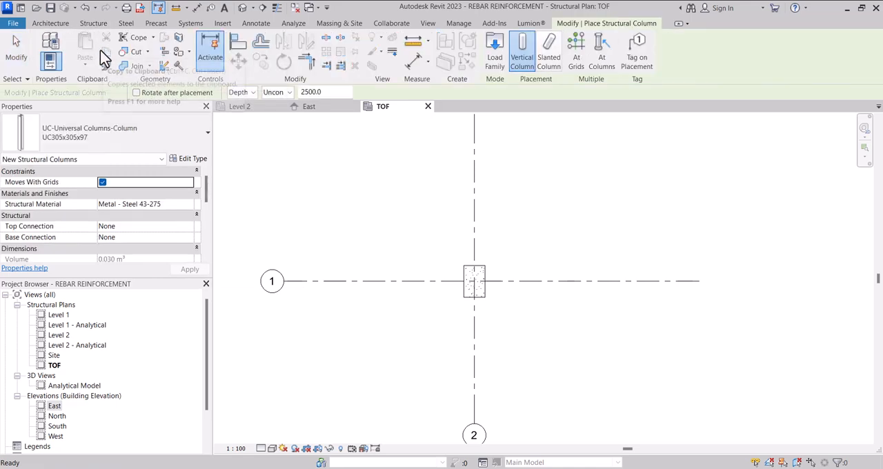
{"action": "left_click", "coordinate": [104, 132]}
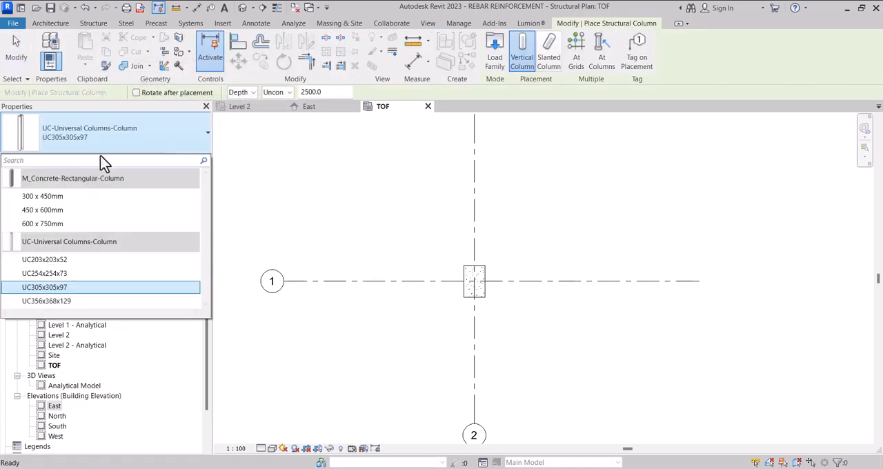
{"action": "left_click", "coordinate": [88, 202]}
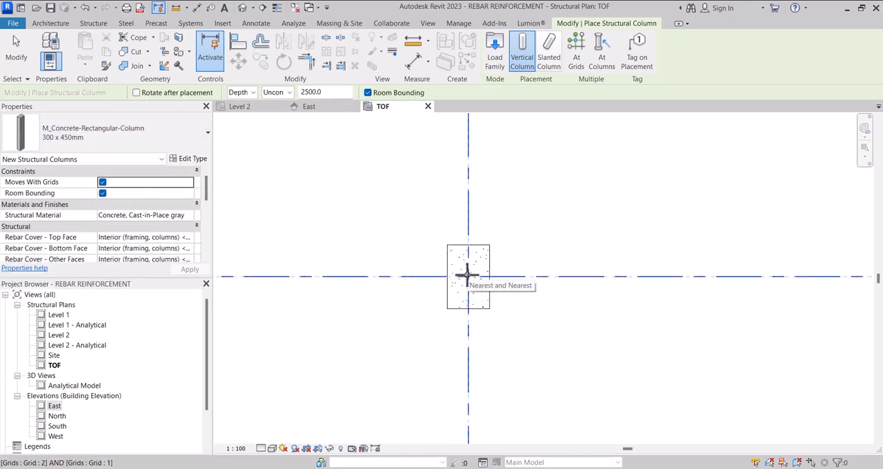
{"action": "left_click", "coordinate": [242, 92]}
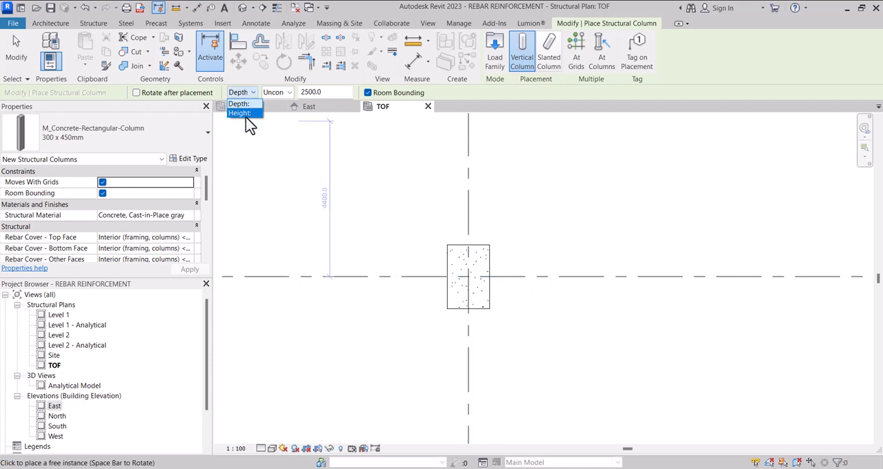
{"action": "left_click", "coordinate": [245, 113]}
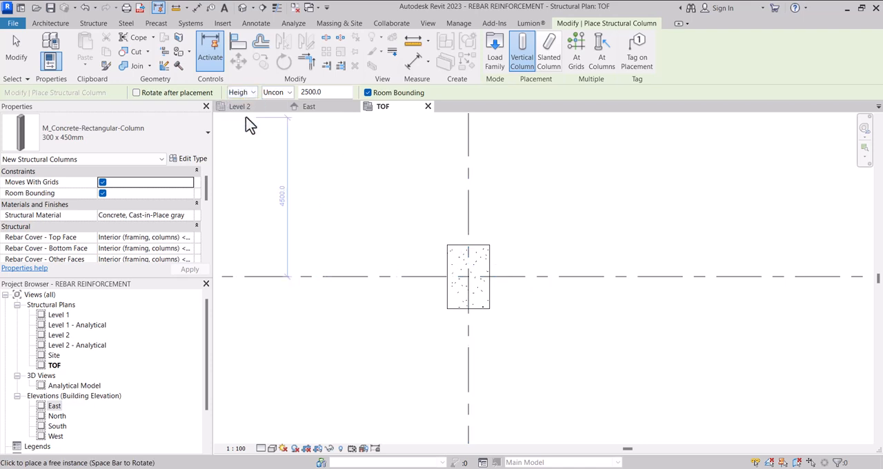
{"action": "left_click", "coordinate": [468, 277]}
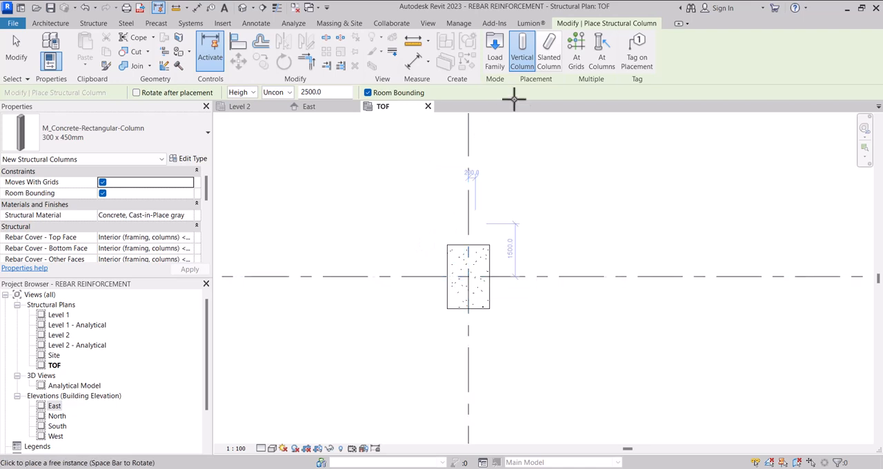
{"action": "left_click", "coordinate": [577, 62]}
{"action": "scroll", "coordinate": [449, 305], "scroll_direction": "down", "scroll_amount": 5}
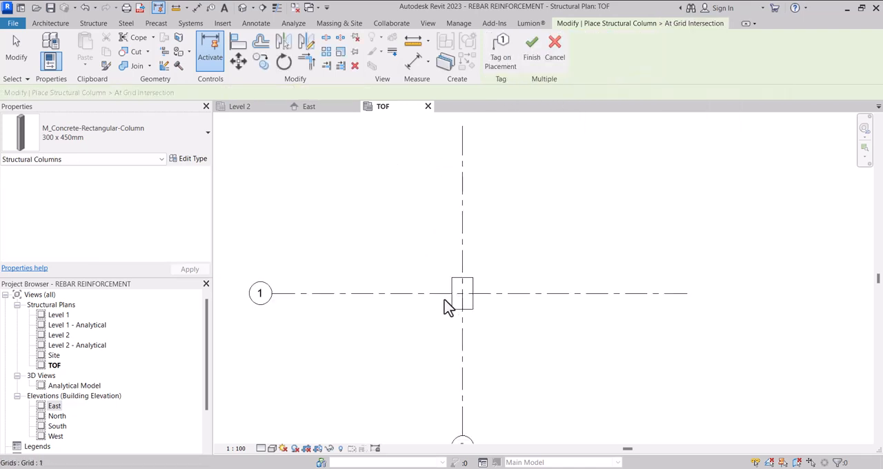
{"action": "left_click_drag", "start_coordinate": [297, 200], "coordinate": [616, 423]}
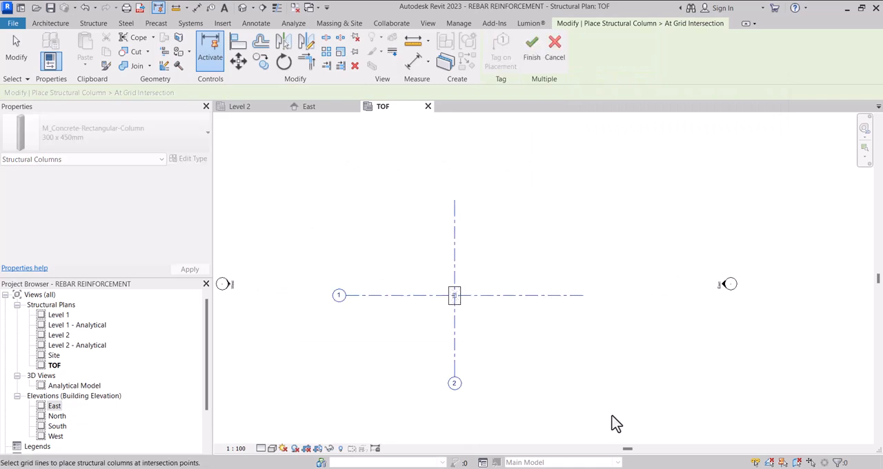
{"action": "left_click", "coordinate": [532, 69]}
{"action": "scroll", "coordinate": [472, 301], "scroll_direction": "up", "scroll_amount": 5}
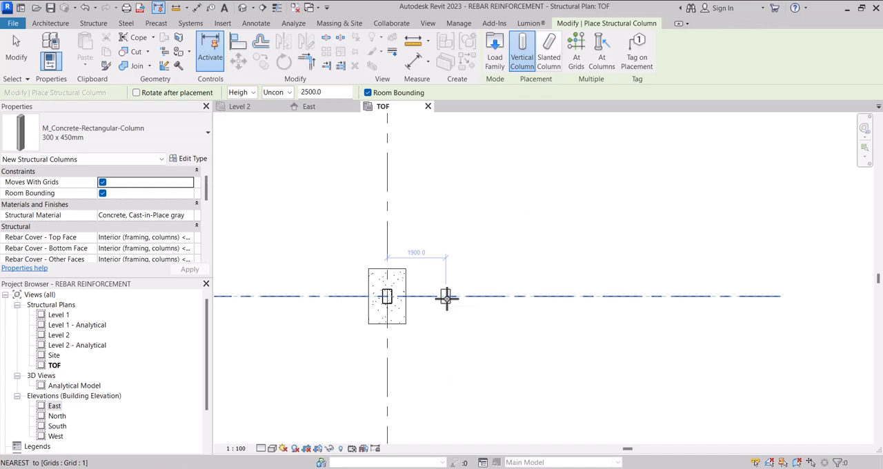
{"action": "key", "text": "Escape"}
Step: Set the rectangular concrete column's top level to Level 2 with a top offset of 0
{"action": "scroll", "coordinate": [389, 307], "scroll_direction": "up", "scroll_amount": 5}
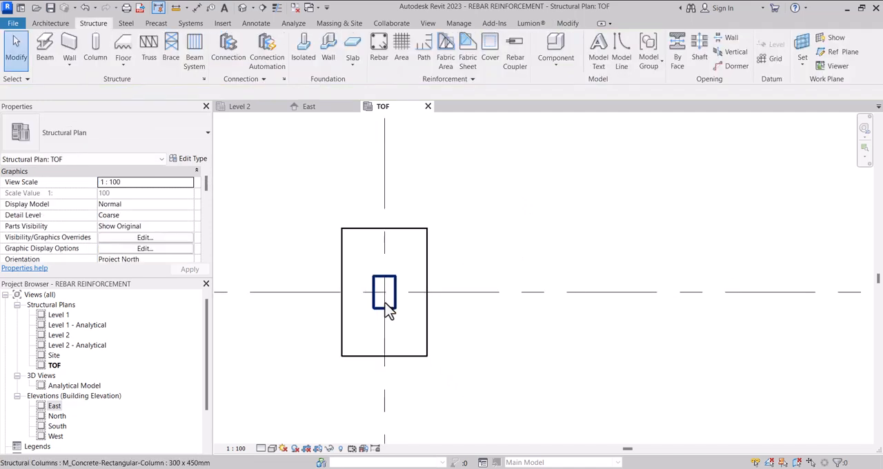
{"action": "left_click", "coordinate": [380, 312]}
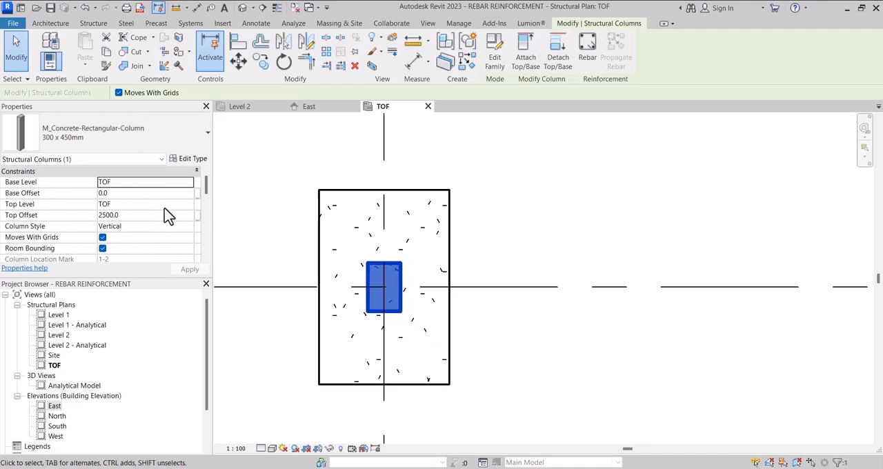
{"action": "left_click", "coordinate": [189, 205]}
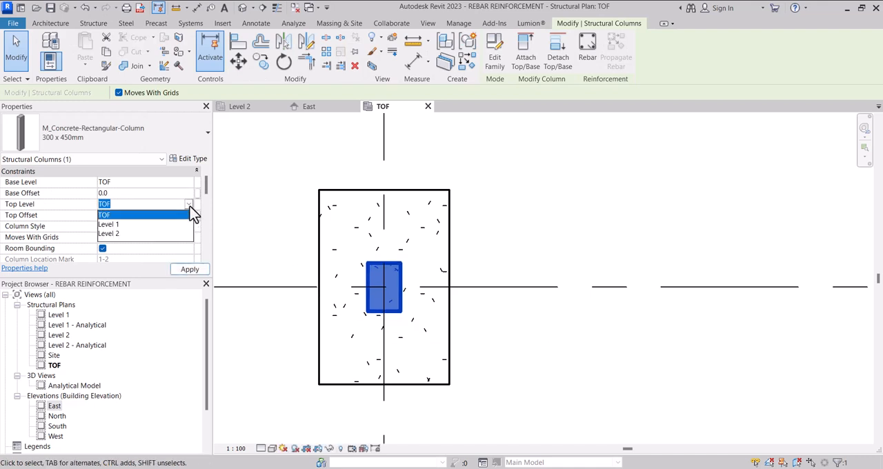
{"action": "left_click", "coordinate": [123, 235]}
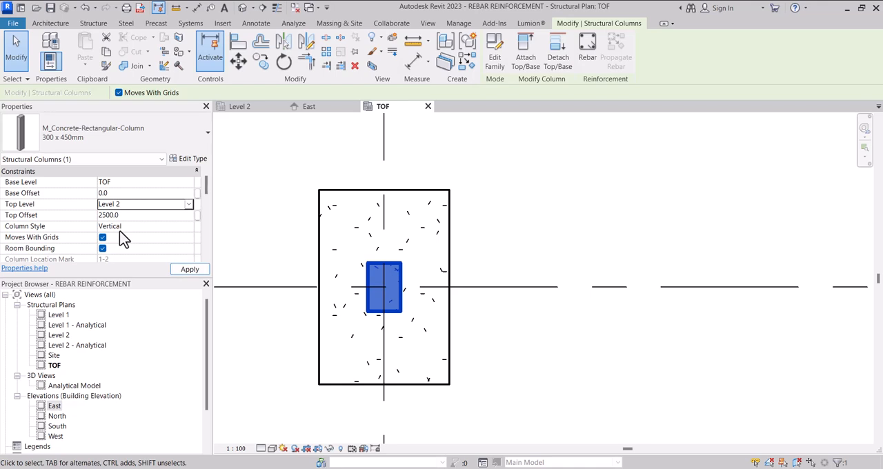
{"action": "left_click", "coordinate": [133, 215]}
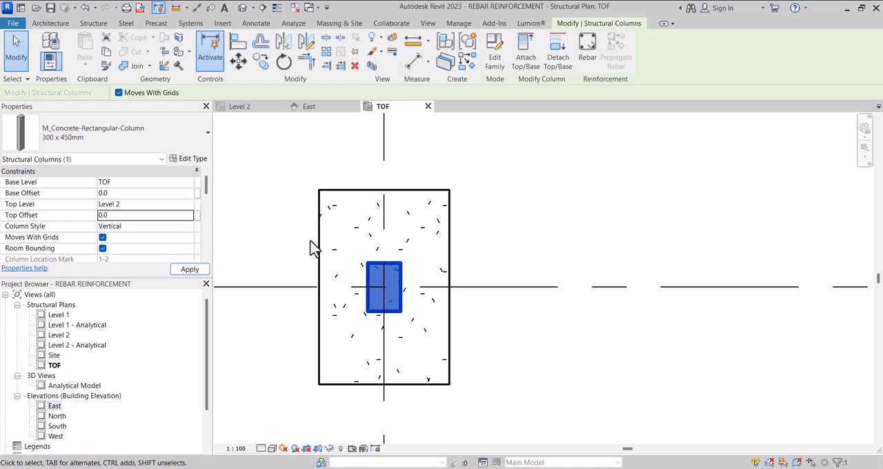
{"action": "scroll", "coordinate": [382, 266], "scroll_direction": "down", "scroll_amount": 2}
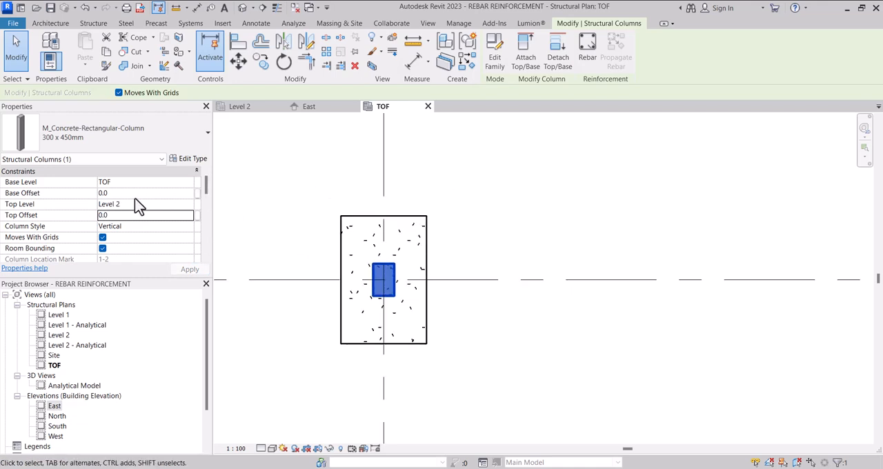
{"action": "scroll", "coordinate": [386, 279], "scroll_direction": "up", "scroll_amount": 2}
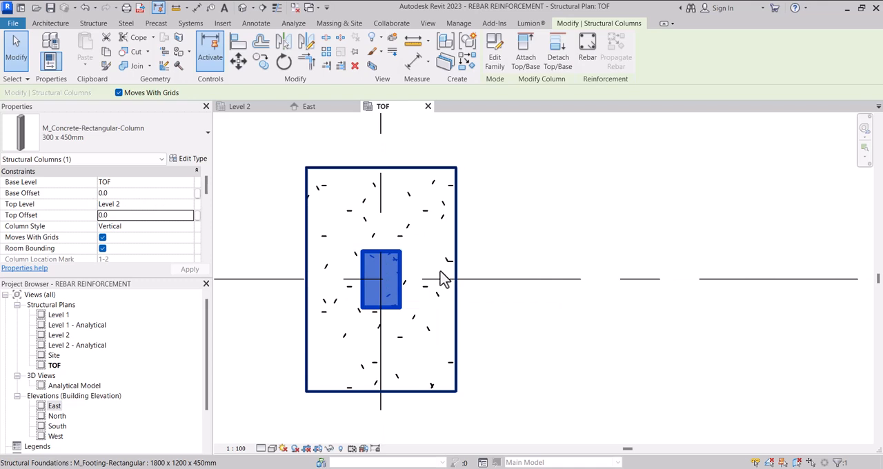
{"action": "scroll", "coordinate": [435, 279], "scroll_direction": "down", "scroll_amount": 4}
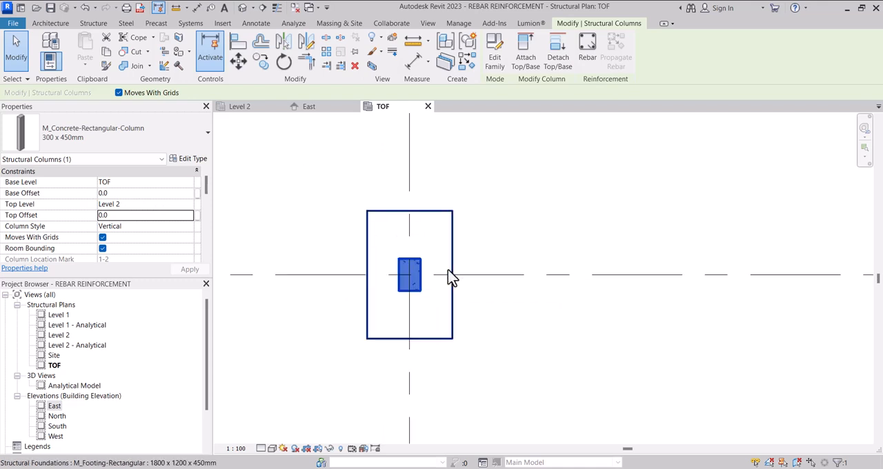
{"action": "left_click", "coordinate": [306, 211]}
{"action": "scroll", "coordinate": [438, 298], "scroll_direction": "down", "scroll_amount": 3}
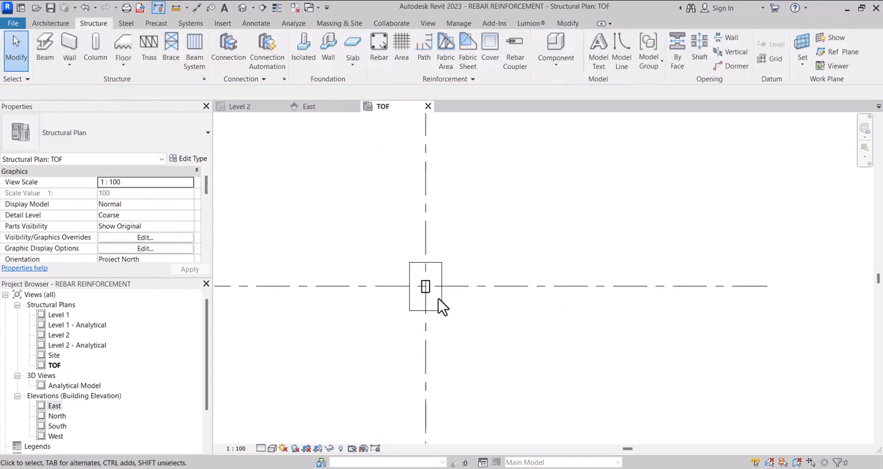
Step: Open the default 3D view of the footing and column and set its visual style to Realistic
{"action": "left_click", "coordinate": [241, 10]}
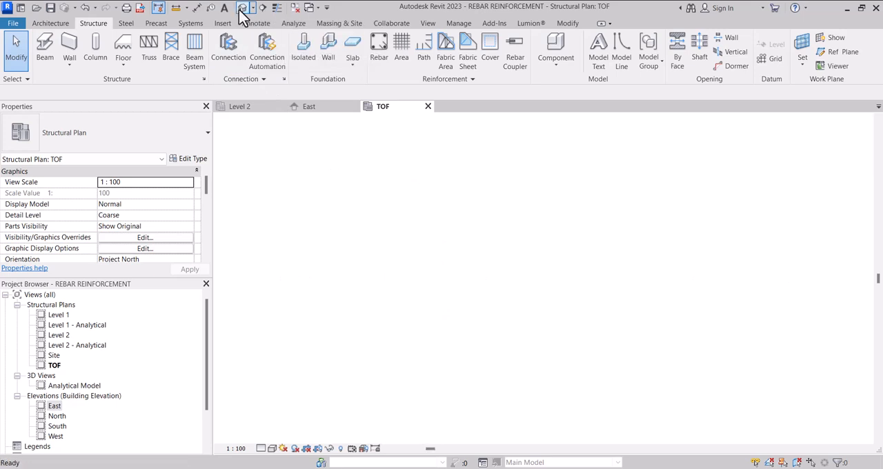
{"action": "scroll", "coordinate": [361, 223], "scroll_direction": "down", "scroll_amount": 1}
{"action": "scroll", "coordinate": [464, 295], "scroll_direction": "up", "scroll_amount": 2}
{"action": "scroll", "coordinate": [542, 292], "scroll_direction": "up", "scroll_amount": 3}
{"action": "scroll", "coordinate": [441, 310], "scroll_direction": "down", "scroll_amount": 1}
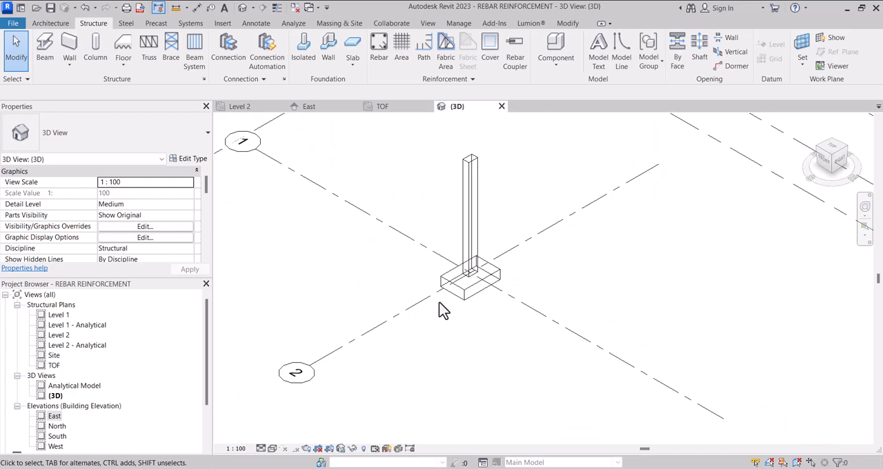
{"action": "scroll", "coordinate": [442, 310], "scroll_direction": "down", "scroll_amount": 2}
{"action": "scroll", "coordinate": [482, 297], "scroll_direction": "up", "scroll_amount": 1}
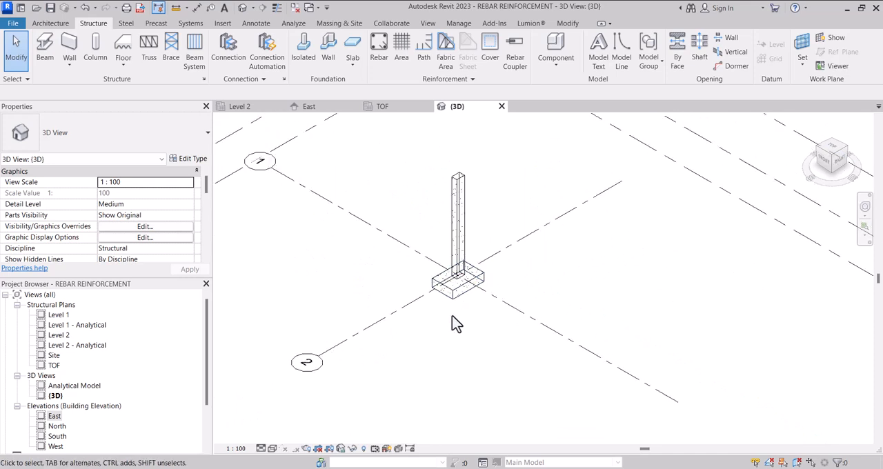
{"action": "left_click", "coordinate": [274, 449]}
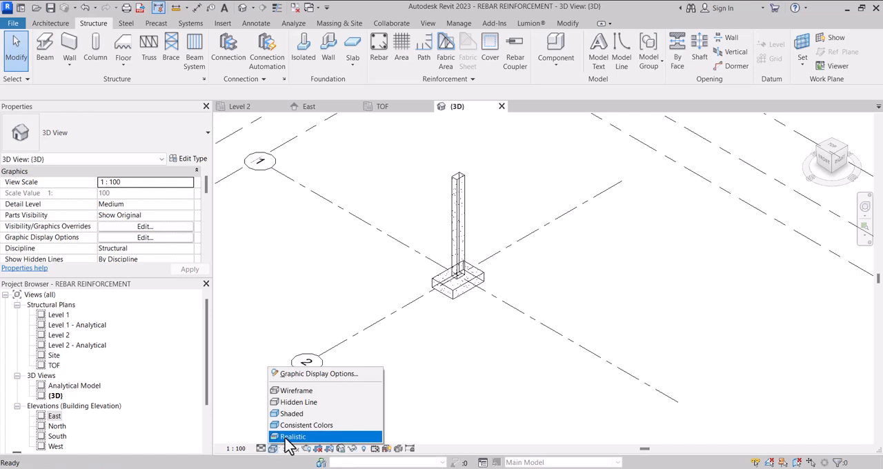
{"action": "left_click", "coordinate": [291, 437]}
{"action": "scroll", "coordinate": [414, 352], "scroll_direction": "down", "scroll_amount": 2}
{"action": "scroll", "coordinate": [412, 353], "scroll_direction": "up", "scroll_amount": 1}
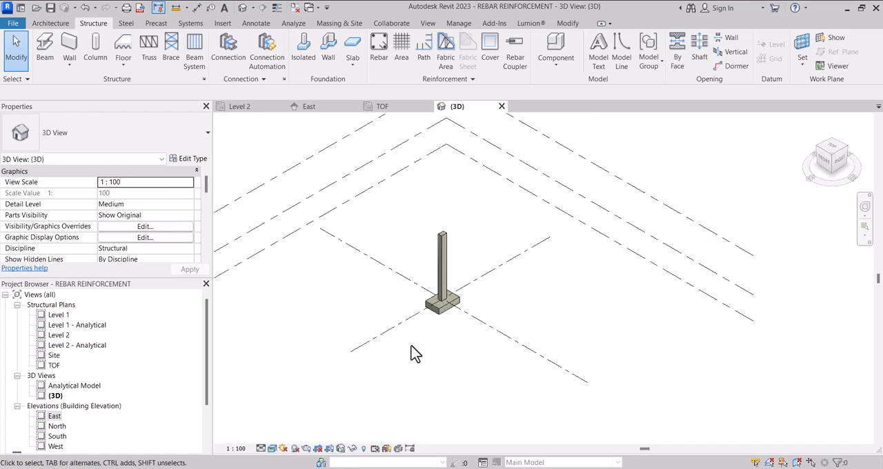
{"action": "scroll", "coordinate": [444, 272], "scroll_direction": "up", "scroll_amount": 1}
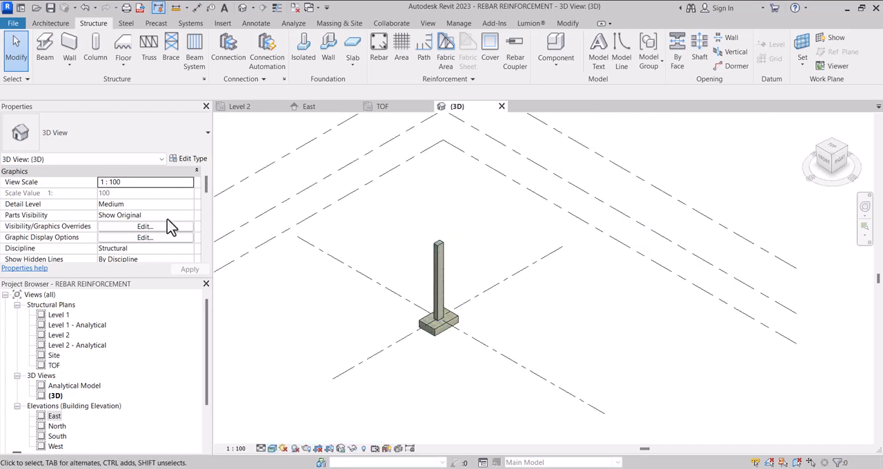
Step: Override the Structural Columns category's surface transparency to 80% in the 3D view's visibility/graphics overrides
{"action": "left_click", "coordinate": [128, 226]}
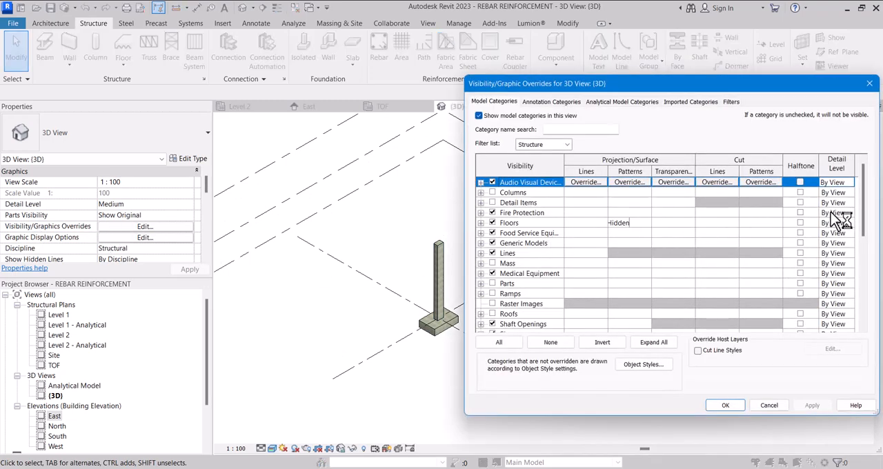
{"action": "left_click_drag", "start_coordinate": [862, 212], "coordinate": [862, 324]}
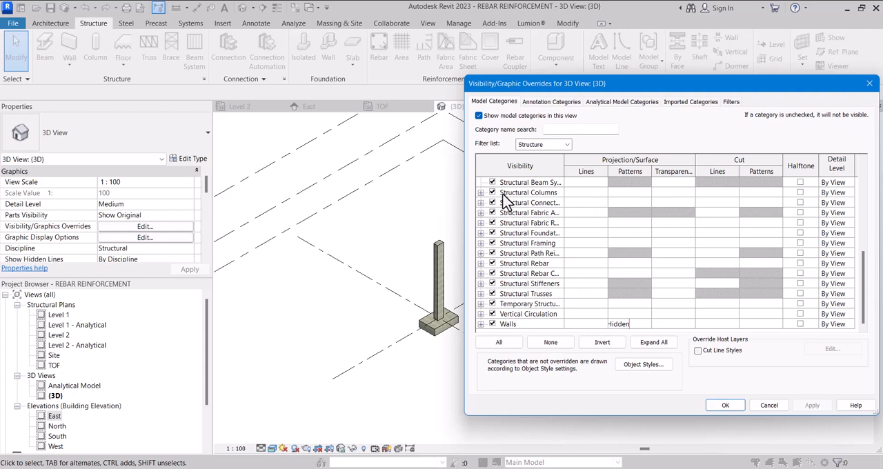
{"action": "left_click", "coordinate": [655, 196]}
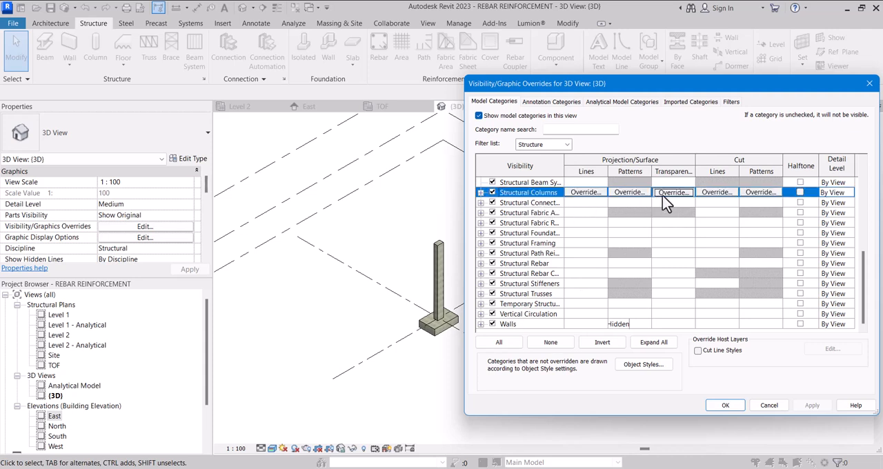
{"action": "left_click", "coordinate": [662, 195]}
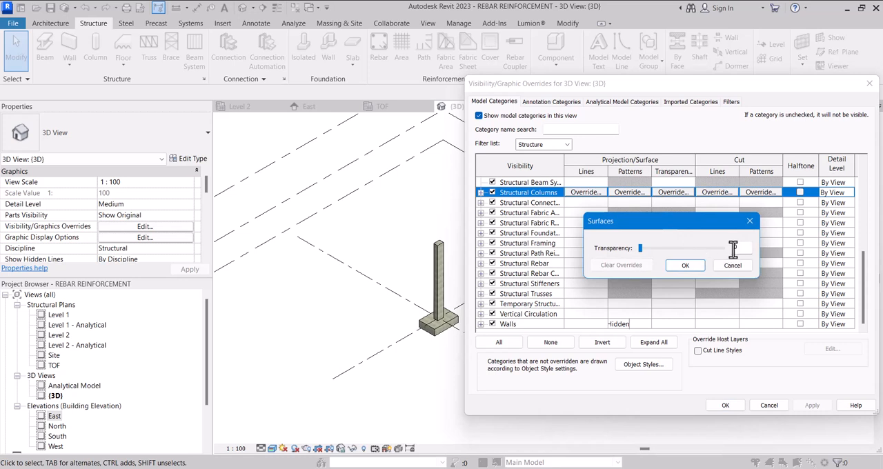
{"action": "type", "text": "80"}
{"action": "left_click", "coordinate": [685, 266]}
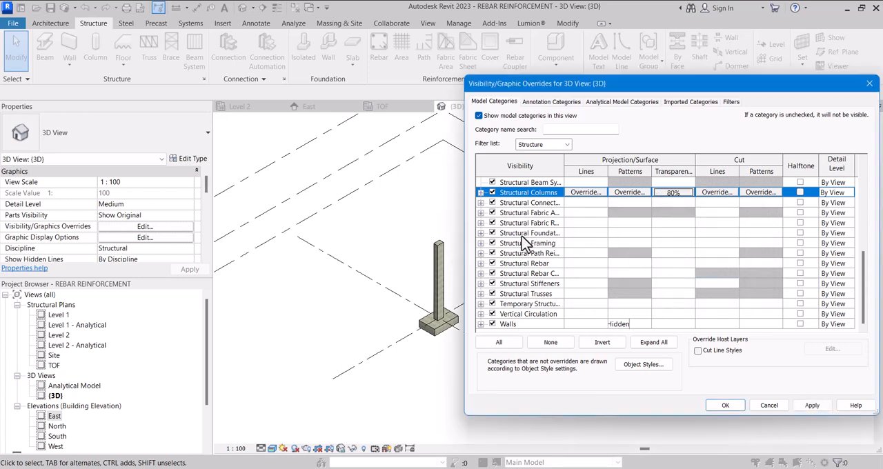
Step: Override the Structural Foundations category's surface transparency to 80% and apply the overrides to the 3D view
{"action": "left_click", "coordinate": [678, 236]}
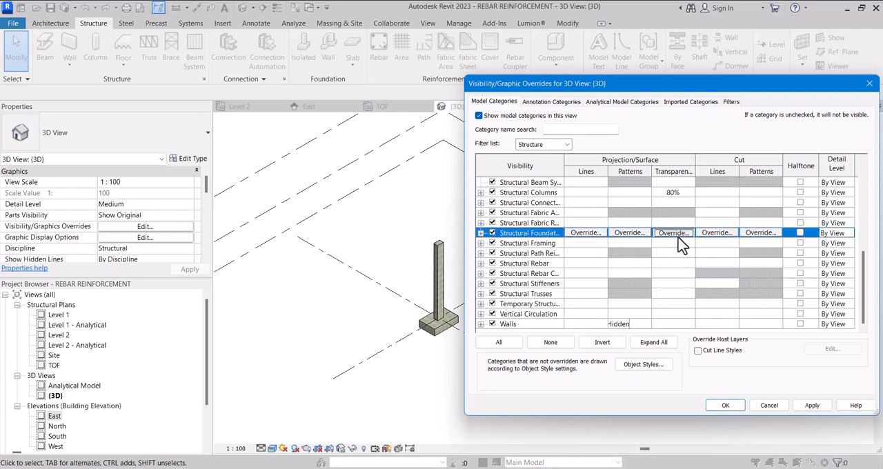
{"action": "left_click", "coordinate": [674, 234]}
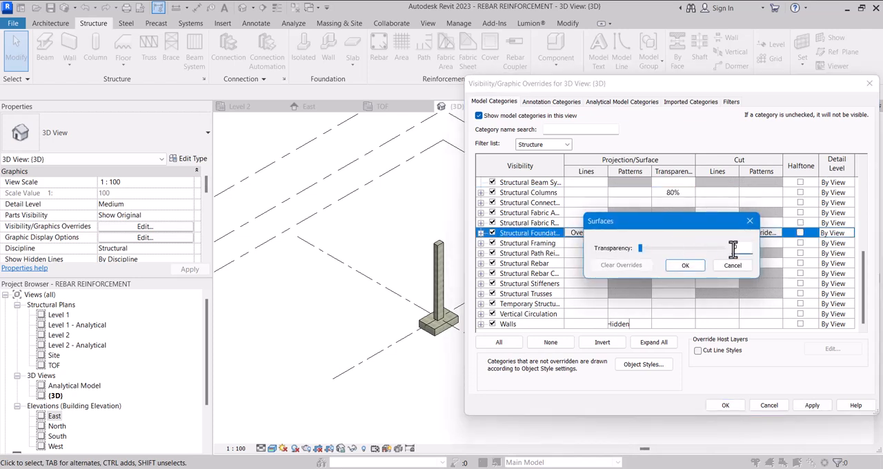
{"action": "type", "text": "80"}
{"action": "left_click", "coordinate": [685, 265]}
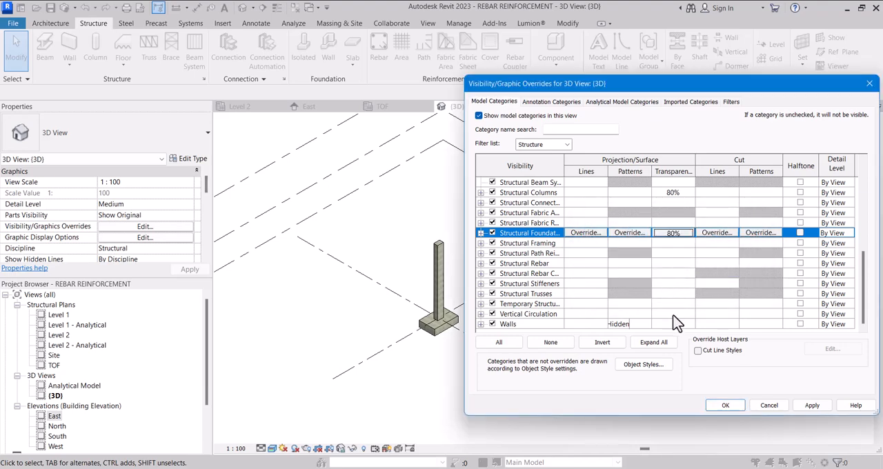
{"action": "left_click", "coordinate": [725, 406]}
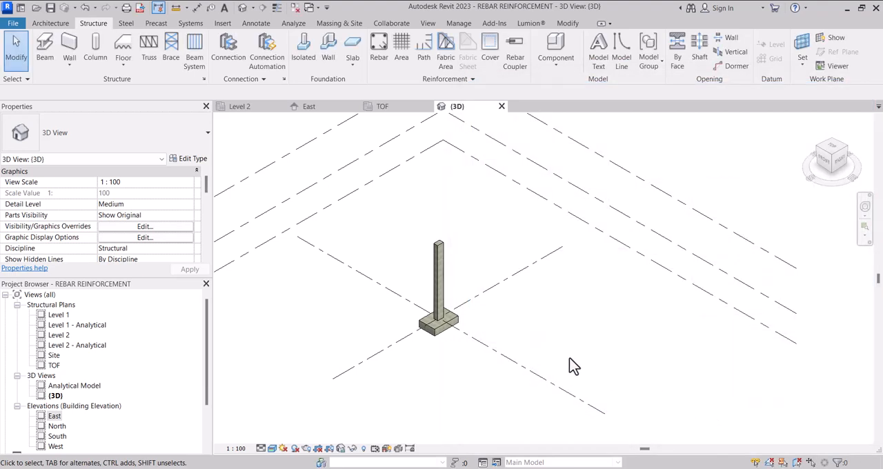
{"action": "scroll", "coordinate": [449, 336], "scroll_direction": "up", "scroll_amount": 2}
{"action": "scroll", "coordinate": [439, 345], "scroll_direction": "up", "scroll_amount": 3}
{"action": "scroll", "coordinate": [520, 325], "scroll_direction": "down", "scroll_amount": 3}
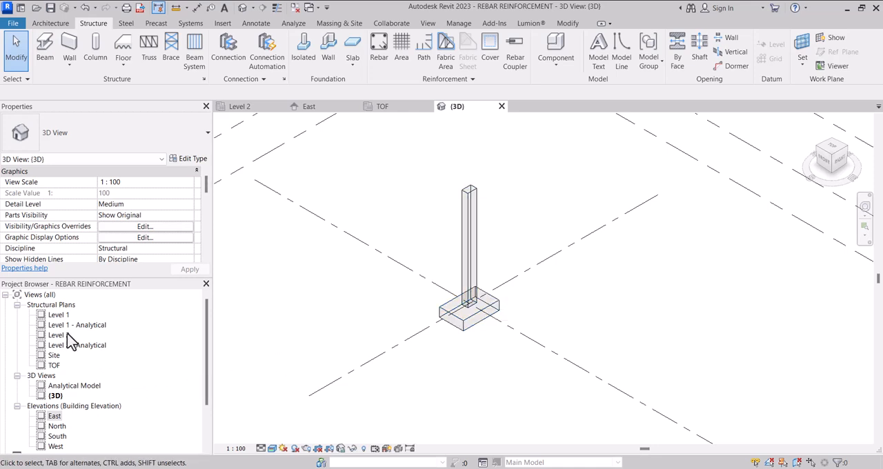
Step: Return to the TOF structural plan at the footing and column
{"action": "double_click", "coordinate": [54, 365]}
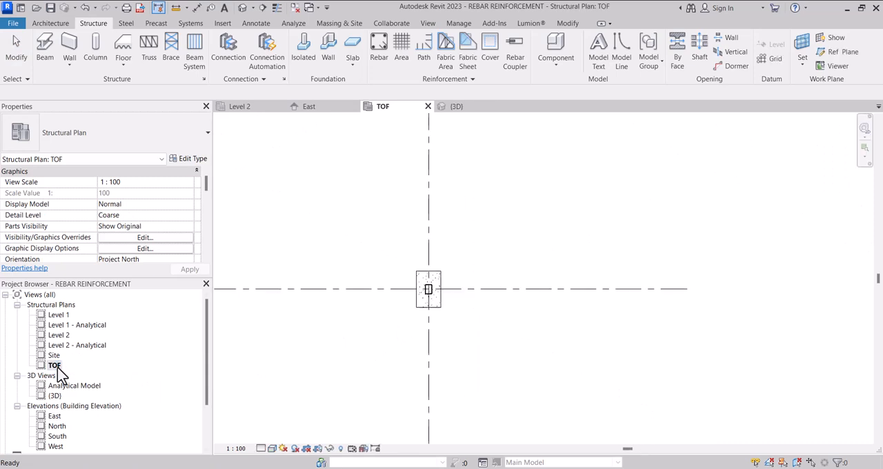
{"action": "scroll", "coordinate": [416, 295], "scroll_direction": "up", "scroll_amount": 5}
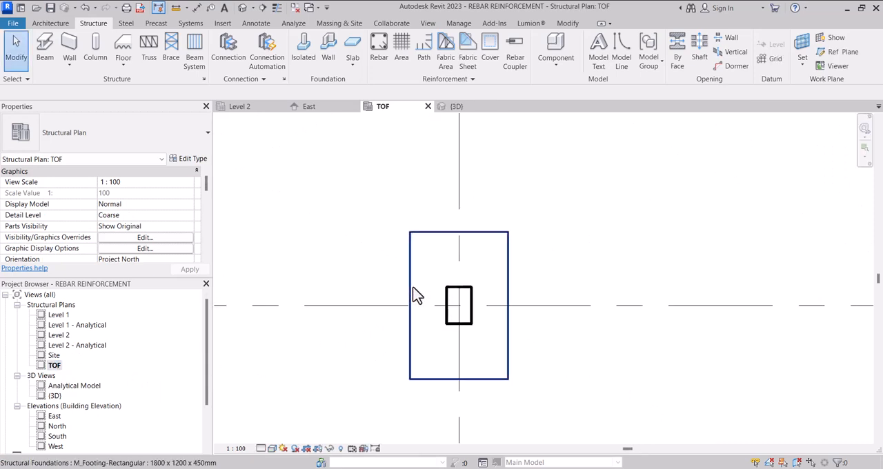
{"action": "scroll", "coordinate": [416, 294], "scroll_direction": "down", "scroll_amount": 2}
{"action": "scroll", "coordinate": [416, 295], "scroll_direction": "up", "scroll_amount": 3}
{"action": "scroll", "coordinate": [416, 295], "scroll_direction": "down", "scroll_amount": 3}
{"action": "scroll", "coordinate": [416, 295], "scroll_direction": "up", "scroll_amount": 2}
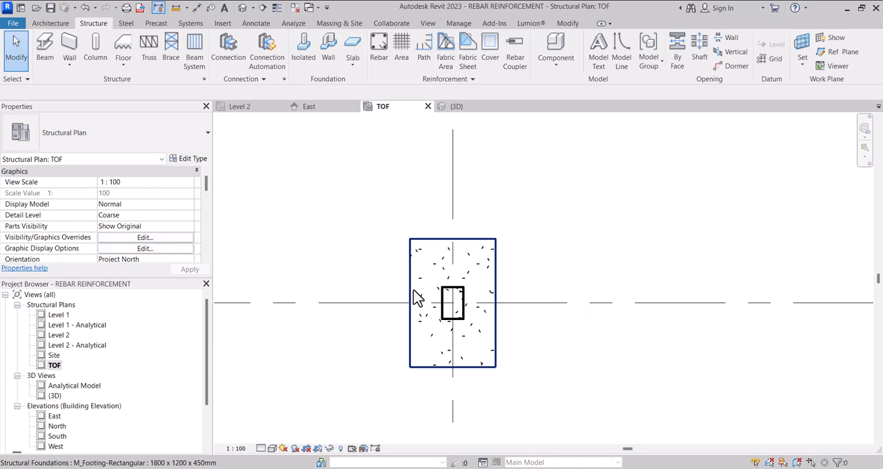
Step: Add a rebar cover setting described as 50MM CONCRETE COVER and set its cover distance to match the name
{"action": "left_click", "coordinate": [442, 80]}
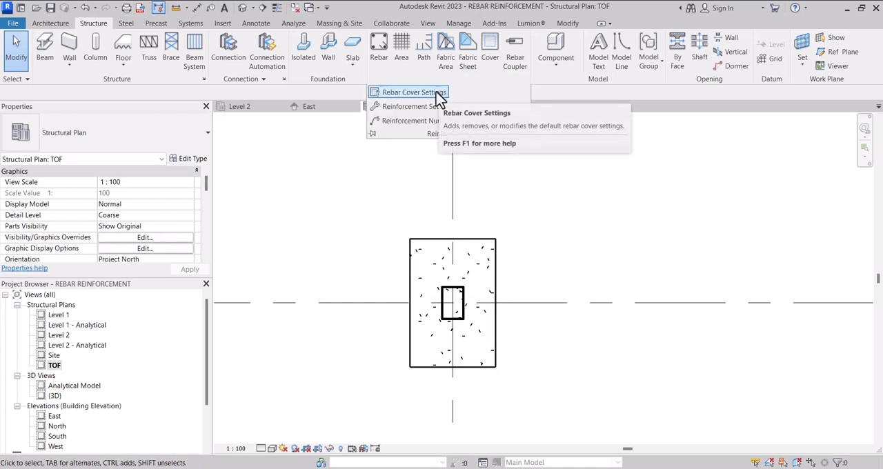
{"action": "left_click", "coordinate": [436, 94]}
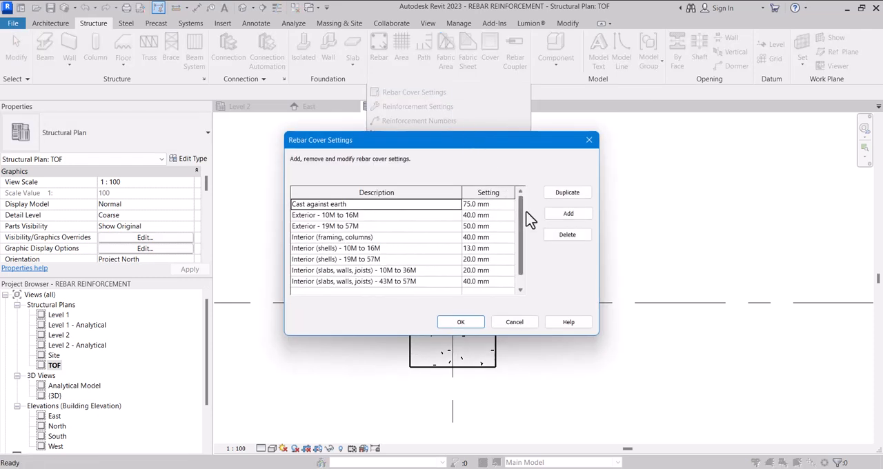
{"action": "left_click", "coordinate": [569, 214]}
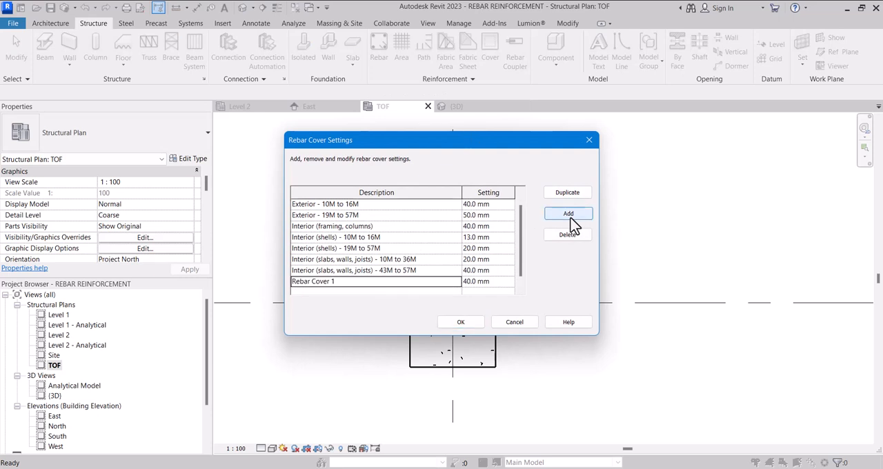
{"action": "left_click", "coordinate": [383, 287]}
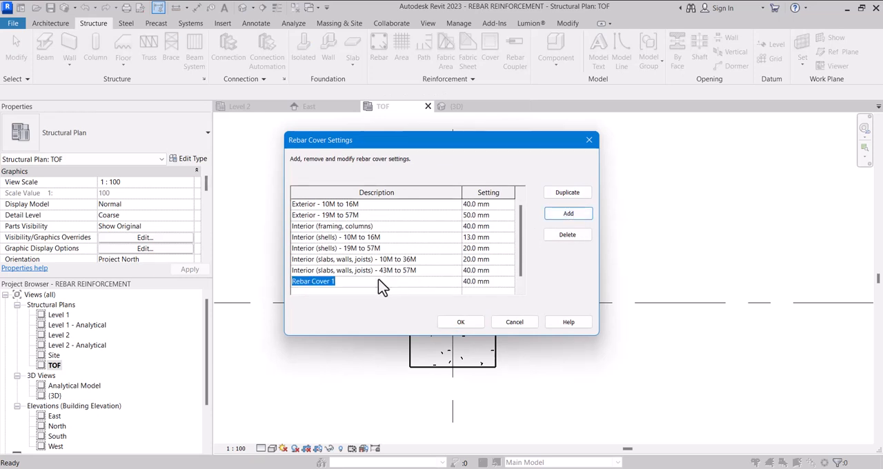
{"action": "type", "text": "50MM CONCRETE COVER"}
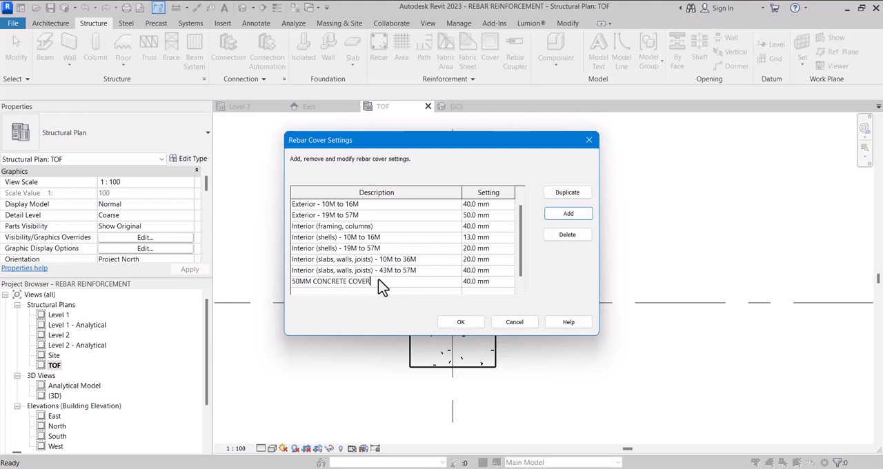
{"action": "left_click", "coordinate": [472, 281]}
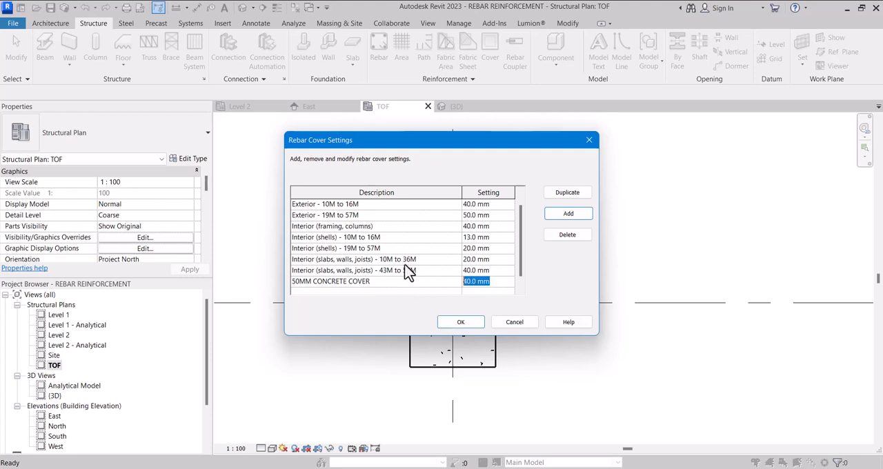
{"action": "type", "text": "50"}
{"action": "left_click", "coordinate": [458, 323]}
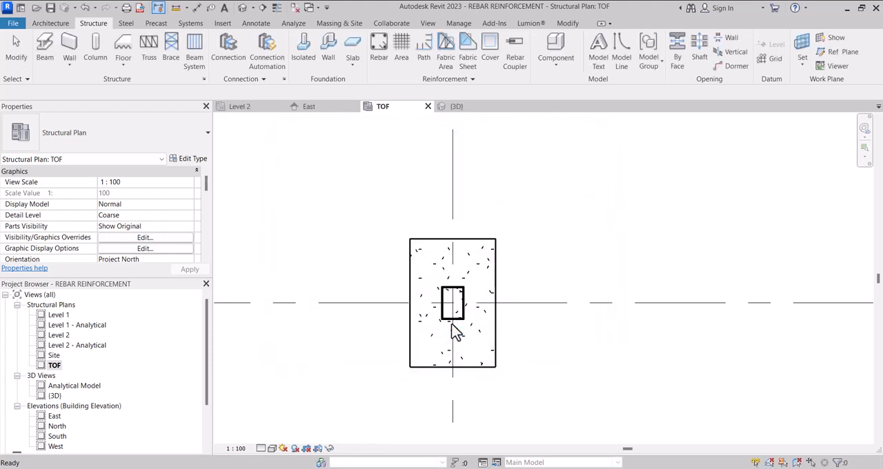
Step: Select the footing and column together in plan and set their top face rebar cover to 50MM CONCRETE COVER <50 mm>
{"action": "scroll", "coordinate": [448, 319], "scroll_direction": "down", "scroll_amount": 1}
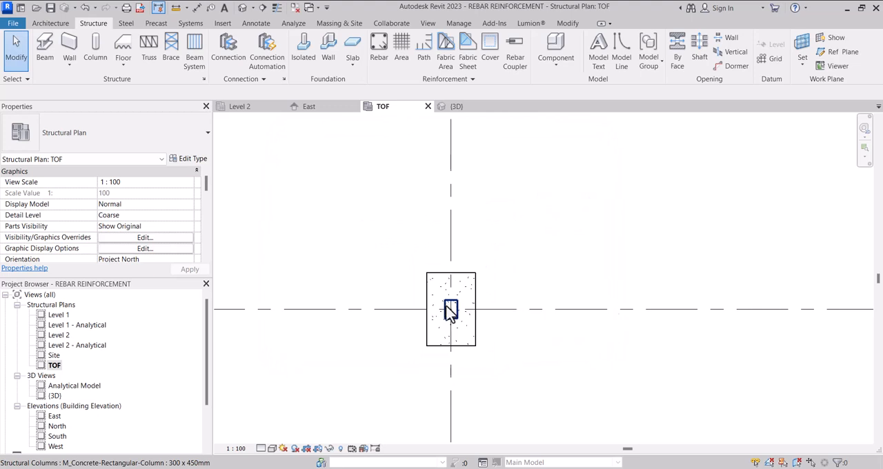
{"action": "scroll", "coordinate": [449, 310], "scroll_direction": "down", "scroll_amount": 1}
{"action": "left_click_drag", "start_coordinate": [406, 246], "coordinate": [494, 364]}
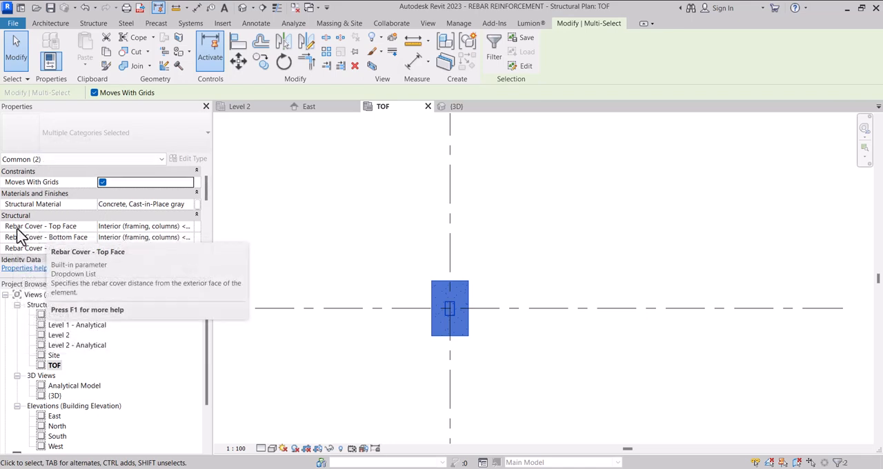
{"action": "scroll", "coordinate": [21, 234], "scroll_direction": "down", "scroll_amount": 1}
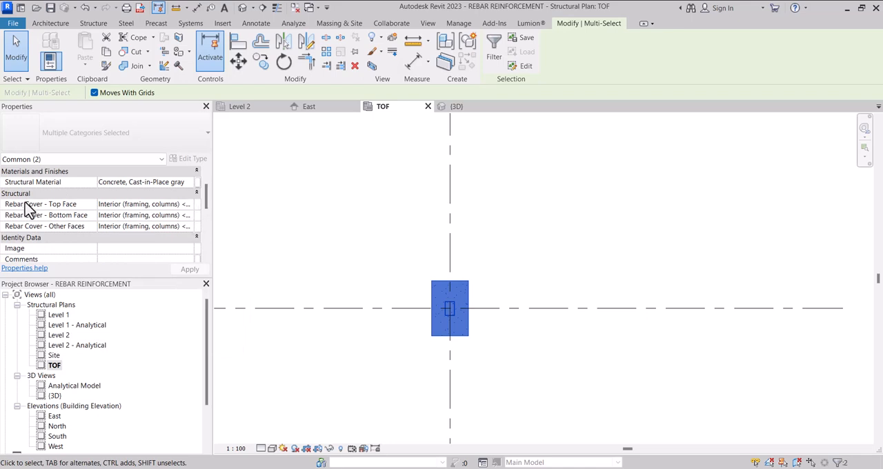
{"action": "left_click", "coordinate": [188, 205]}
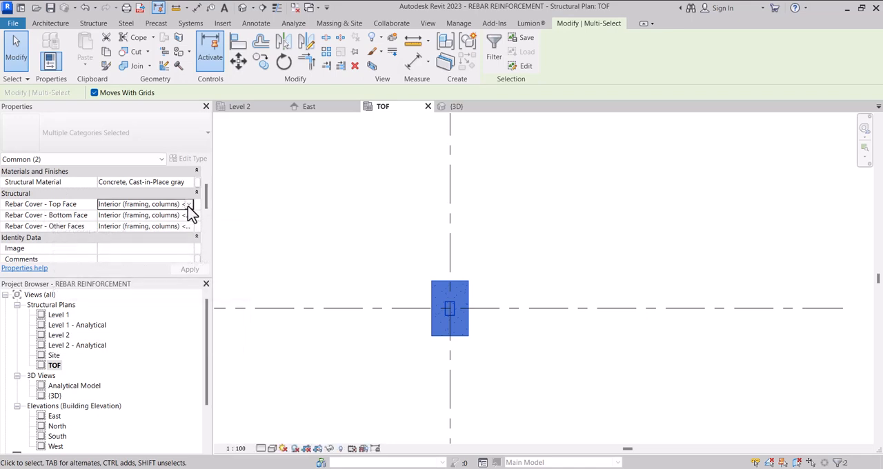
{"action": "left_click", "coordinate": [189, 204]}
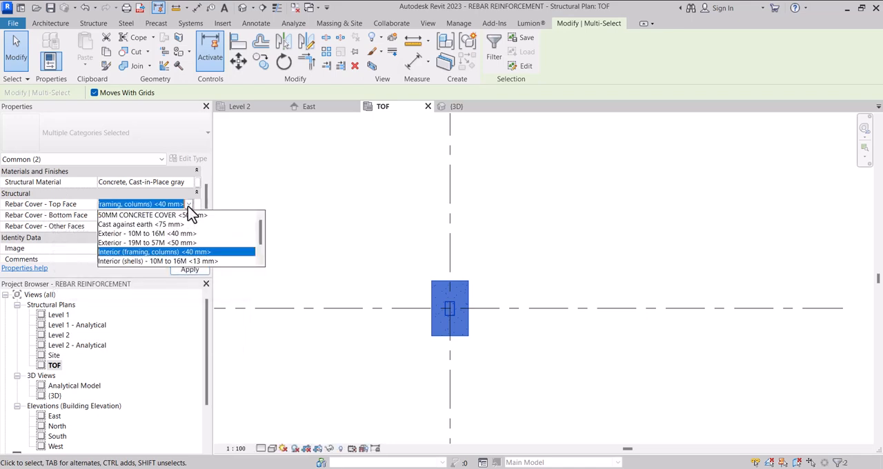
{"action": "left_click", "coordinate": [140, 216]}
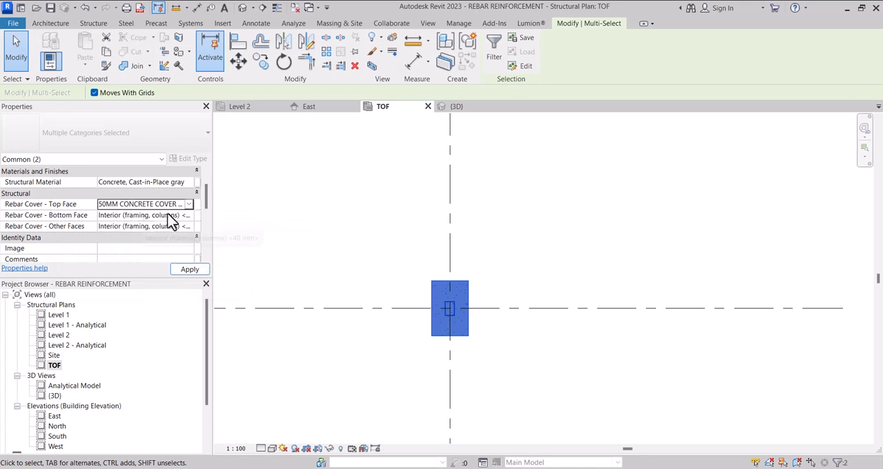
Step: Set the bottom face and other faces rebar covers of the footing and column to 50MM CONCRETE COVER and apply them
{"action": "left_click", "coordinate": [187, 215]}
{"action": "left_click", "coordinate": [188, 215]}
{"action": "left_click", "coordinate": [148, 227]}
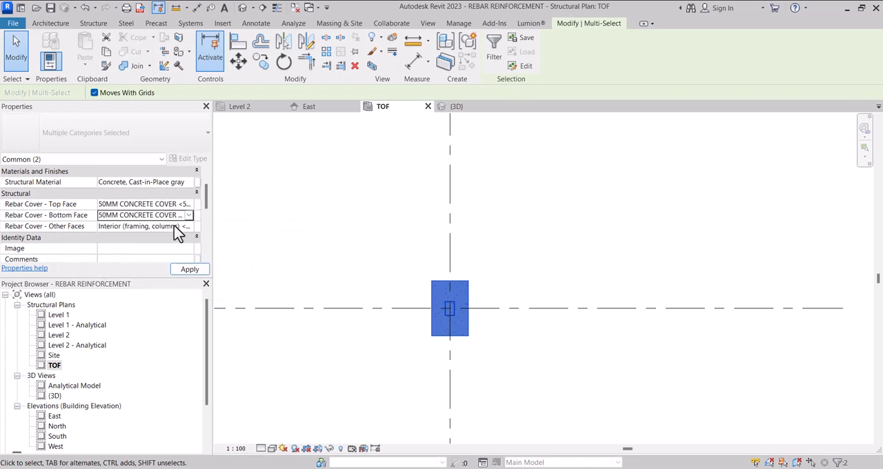
{"action": "left_click", "coordinate": [187, 226]}
{"action": "left_click", "coordinate": [188, 225]}
{"action": "left_click", "coordinate": [155, 237]}
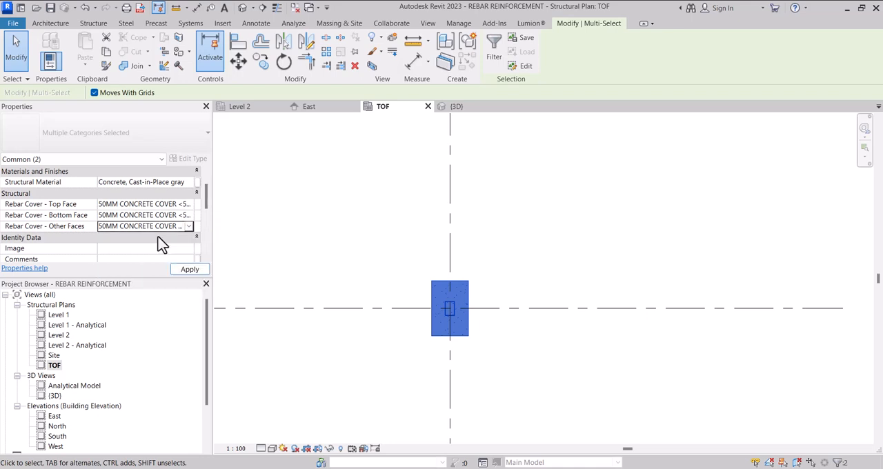
{"action": "scroll", "coordinate": [447, 333], "scroll_direction": "up", "scroll_amount": 3}
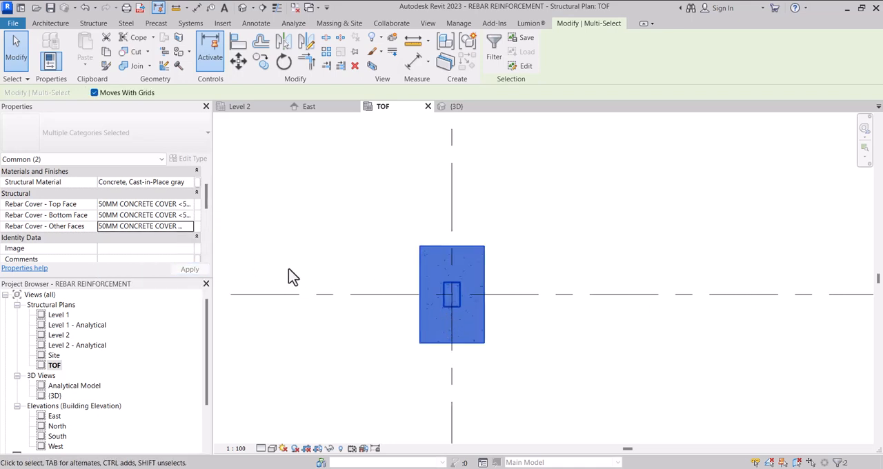
{"action": "scroll", "coordinate": [422, 272], "scroll_direction": "down", "scroll_amount": 2}
{"action": "left_click", "coordinate": [463, 246]}
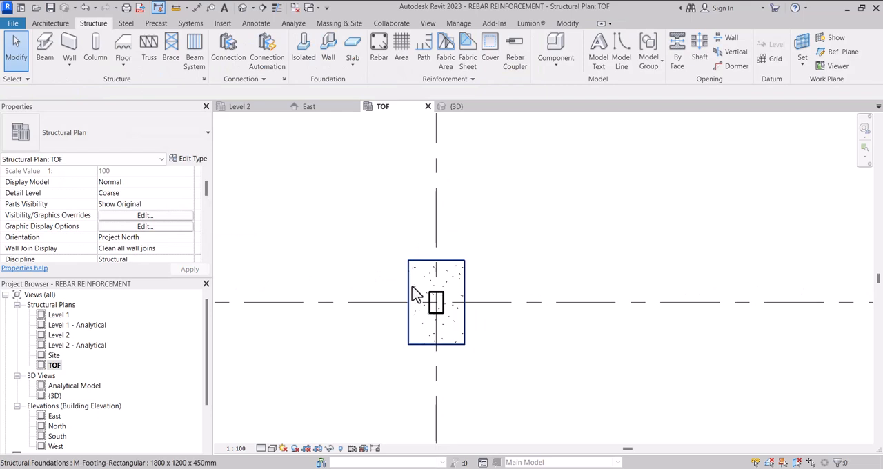
Step: Start placing structural rebar, accept the default hook definitions, and display the Rebar Shape Browser
{"action": "scroll", "coordinate": [417, 284], "scroll_direction": "down", "scroll_amount": 2}
{"action": "scroll", "coordinate": [429, 287], "scroll_direction": "up", "scroll_amount": 2}
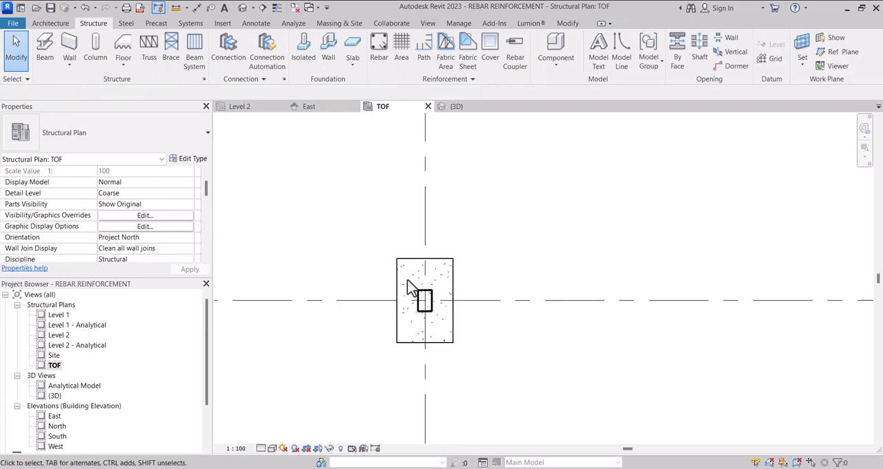
{"action": "left_click", "coordinate": [379, 55]}
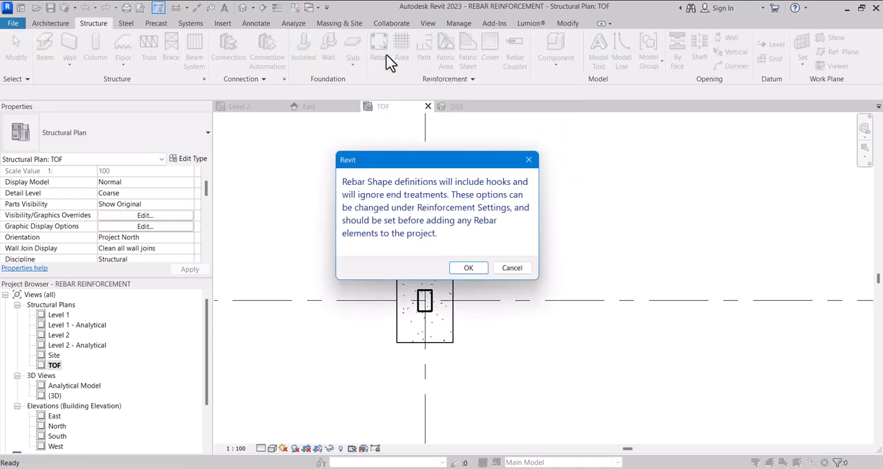
{"action": "left_click", "coordinate": [469, 269]}
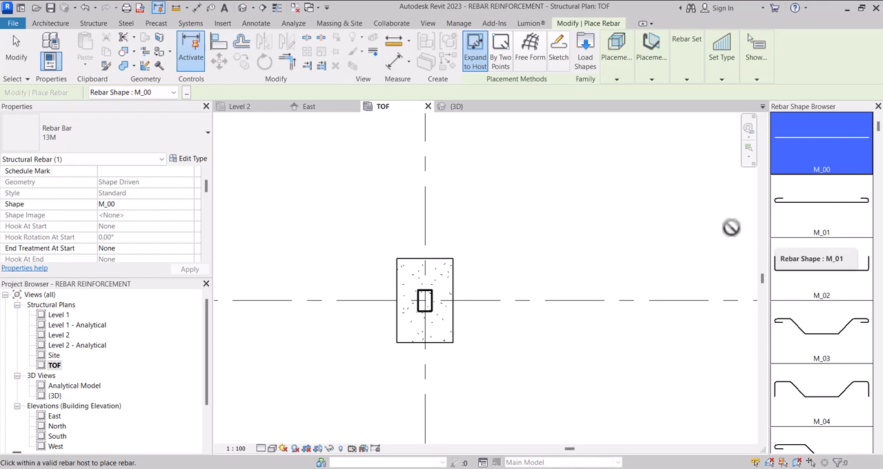
{"action": "left_click", "coordinate": [186, 95]}
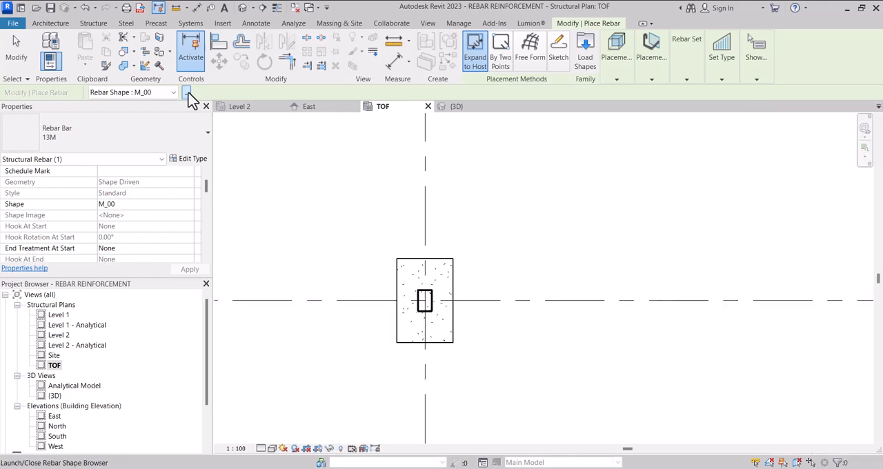
{"action": "scroll", "coordinate": [439, 252], "scroll_direction": "down", "scroll_amount": 2}
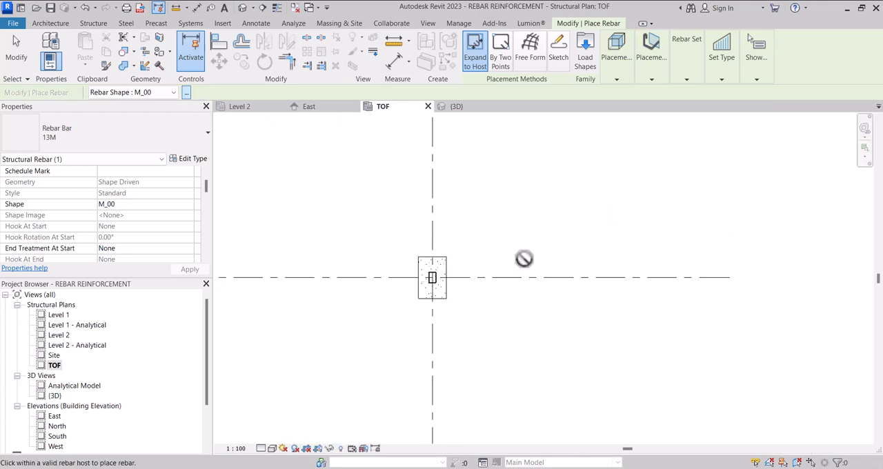
{"action": "scroll", "coordinate": [524, 259], "scroll_direction": "up", "scroll_amount": 1}
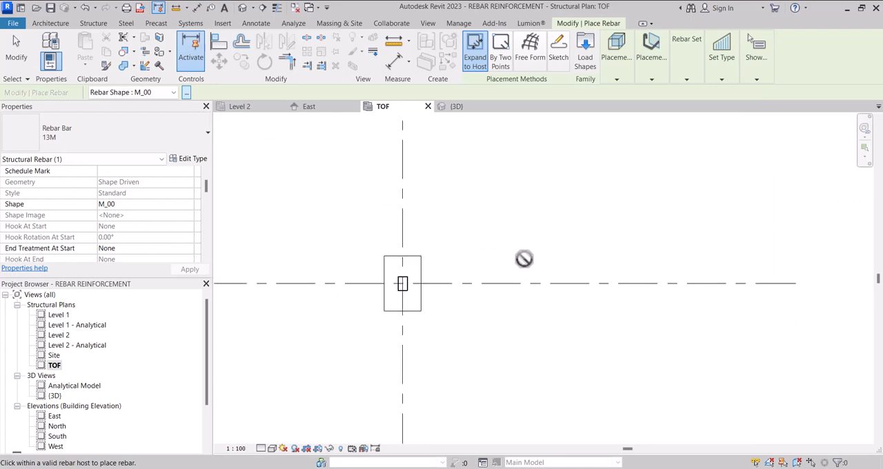
{"action": "left_click", "coordinate": [186, 93]}
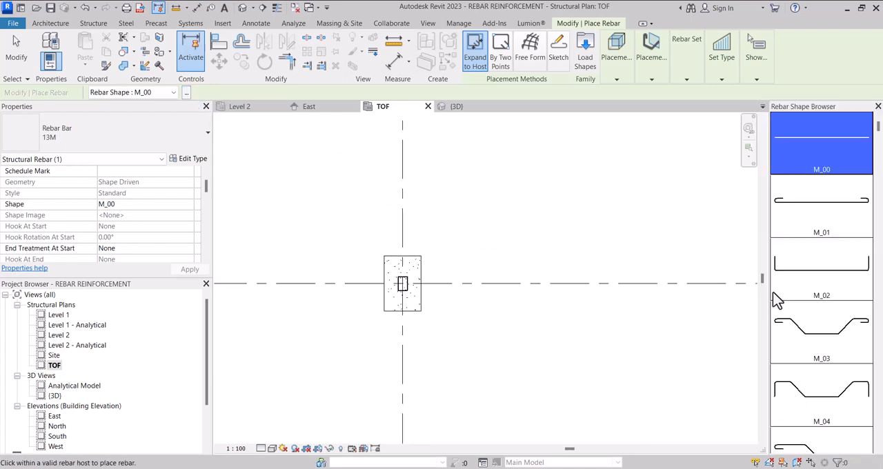
Step: Look through the available rebar shapes and choose the U-shaped bar M_17
{"action": "left_click", "coordinate": [172, 93]}
{"action": "scroll", "coordinate": [152, 195], "scroll_direction": "down", "scroll_amount": 3}
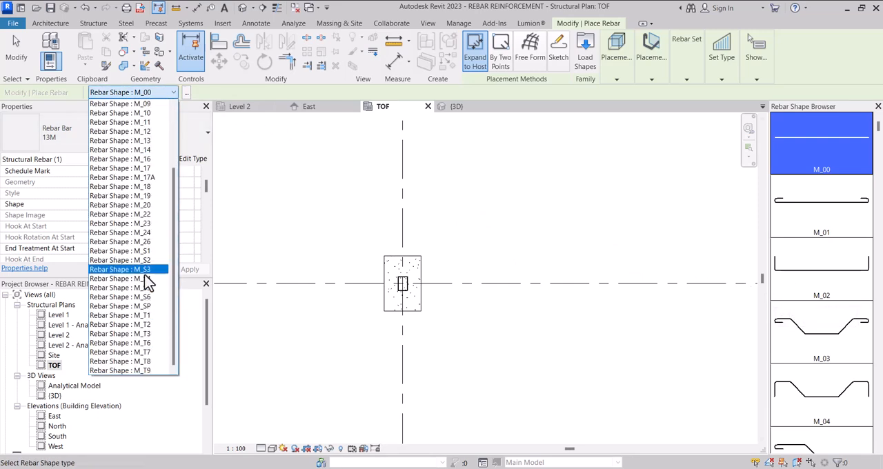
{"action": "scroll", "coordinate": [146, 248], "scroll_direction": "up", "scroll_amount": 2}
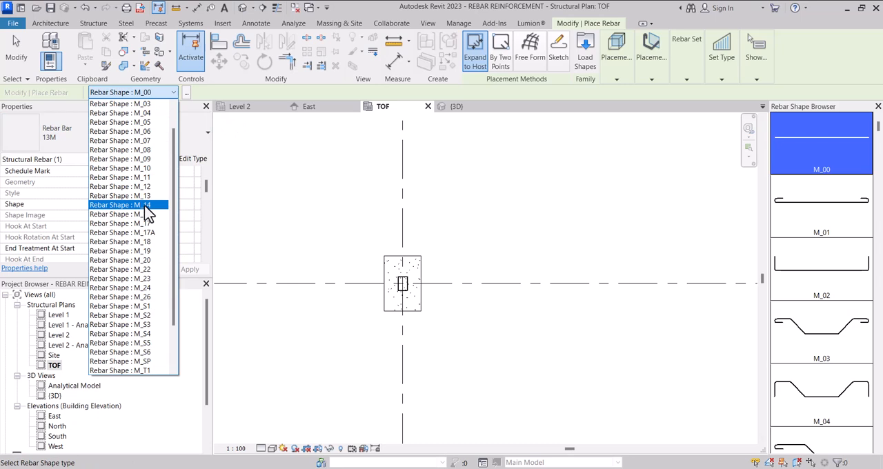
{"action": "scroll", "coordinate": [144, 205], "scroll_direction": "up", "scroll_amount": 2}
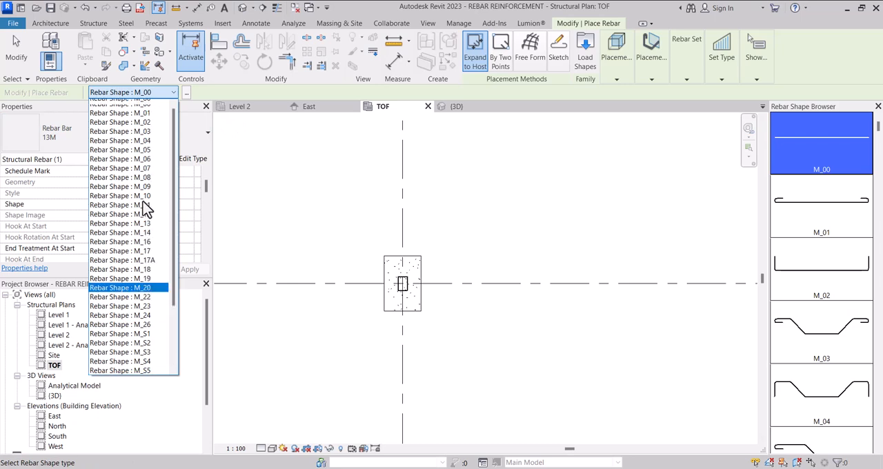
{"action": "left_click", "coordinate": [809, 154]}
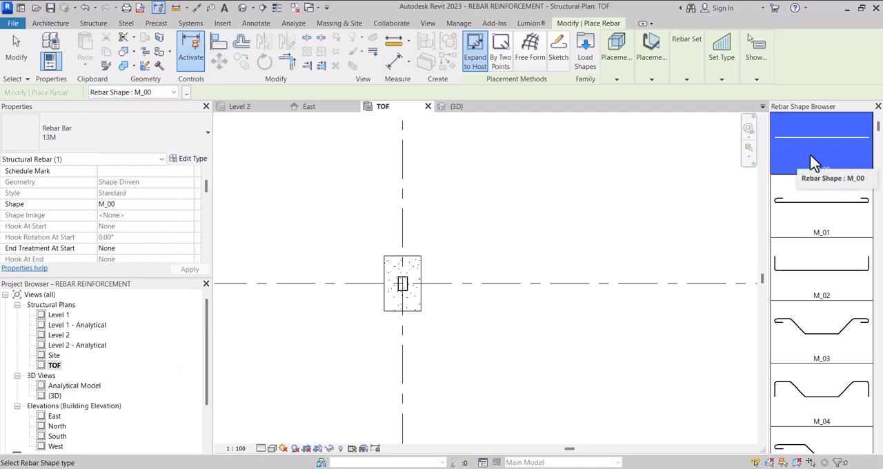
{"action": "scroll", "coordinate": [832, 248], "scroll_direction": "down", "scroll_amount": 3}
{"action": "scroll", "coordinate": [832, 256], "scroll_direction": "down", "scroll_amount": 5}
{"action": "scroll", "coordinate": [845, 303], "scroll_direction": "down", "scroll_amount": 4}
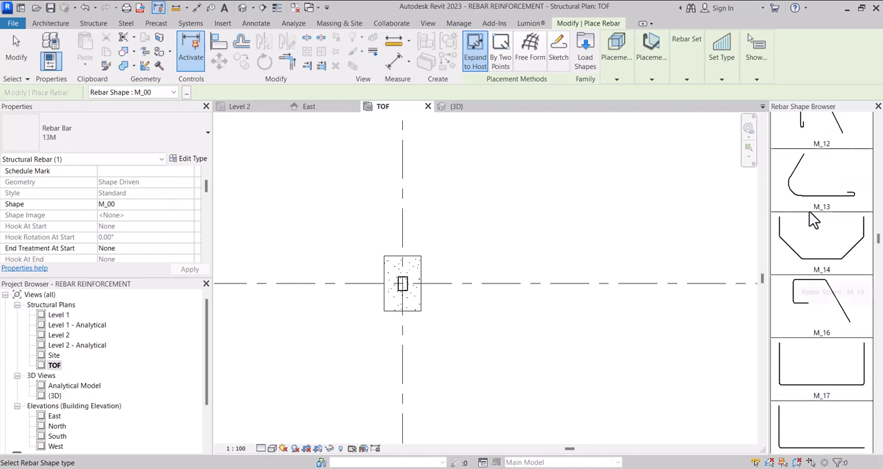
{"action": "left_click", "coordinate": [818, 389]}
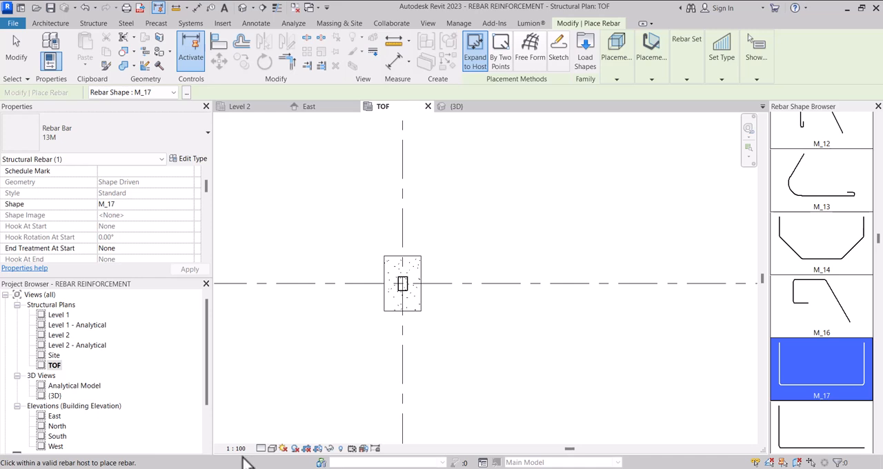
Step: Import the reference image column base 1.jpg into the TOF plan, placing it above and to the right of the footing
{"action": "left_click_drag", "start_coordinate": [602, 197], "coordinate": [578, 182]}
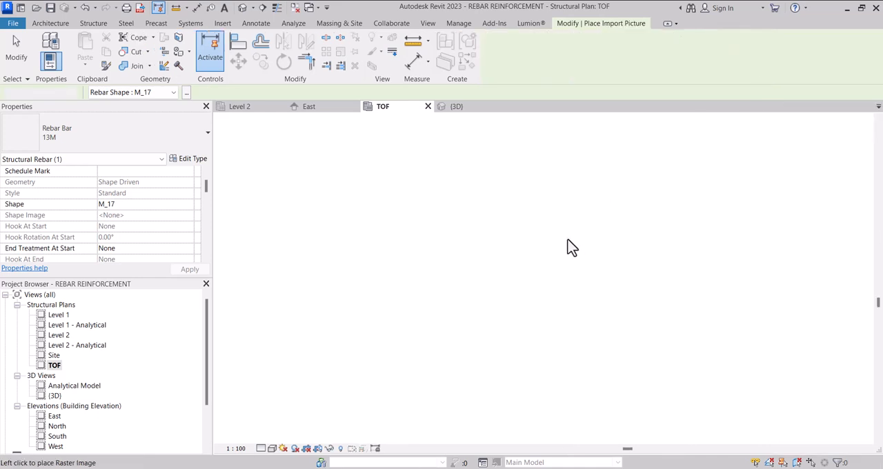
{"action": "scroll", "coordinate": [606, 245], "scroll_direction": "down", "scroll_amount": 5}
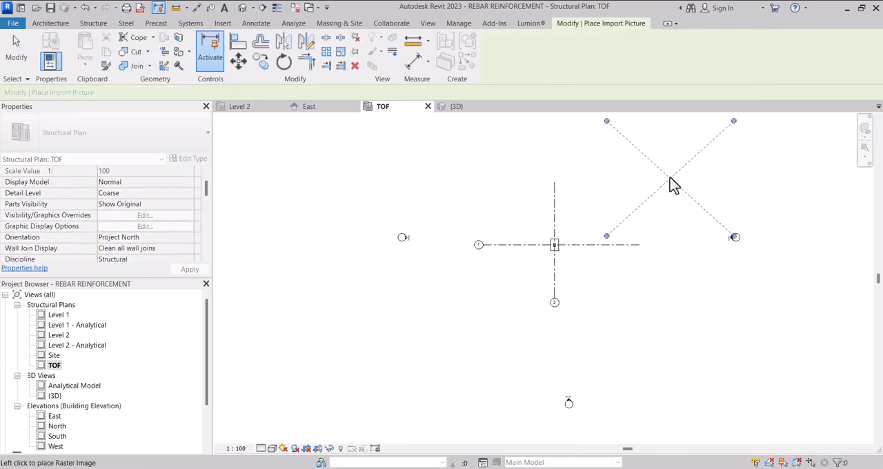
{"action": "left_click", "coordinate": [661, 181]}
{"action": "scroll", "coordinate": [641, 191], "scroll_direction": "down", "scroll_amount": 2}
{"action": "scroll", "coordinate": [713, 195], "scroll_direction": "up", "scroll_amount": 3}
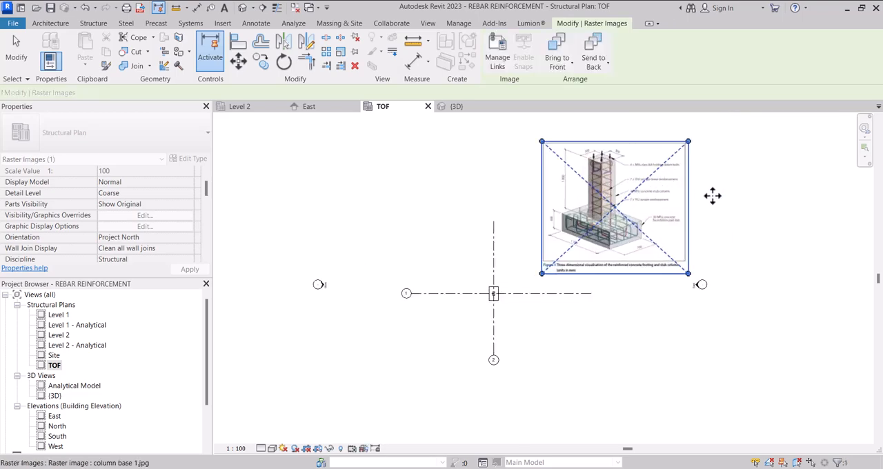
{"action": "key", "text": "Escape"}
{"action": "key", "text": "Escape"}
Step: Select the rectangular footing in plan and start placing rebar in it, accepting the default hook definitions
{"action": "scroll", "coordinate": [638, 176], "scroll_direction": "up", "scroll_amount": 4}
{"action": "scroll", "coordinate": [526, 319], "scroll_direction": "down", "scroll_amount": 2}
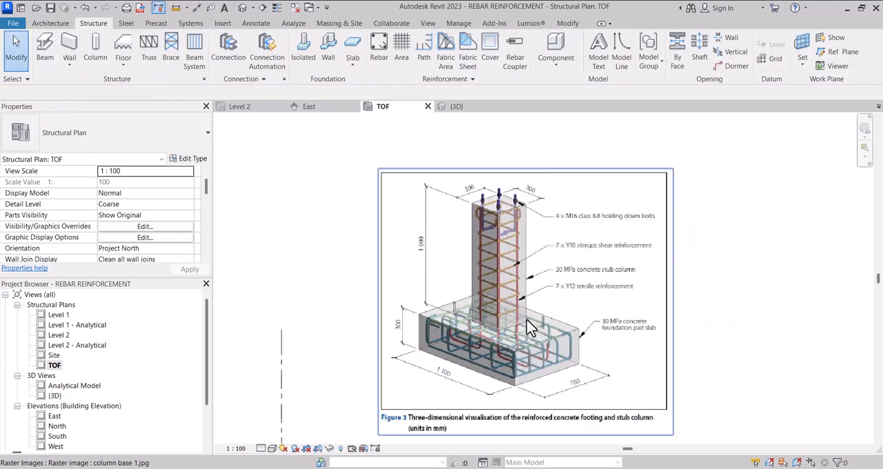
{"action": "scroll", "coordinate": [516, 324], "scroll_direction": "up", "scroll_amount": 3}
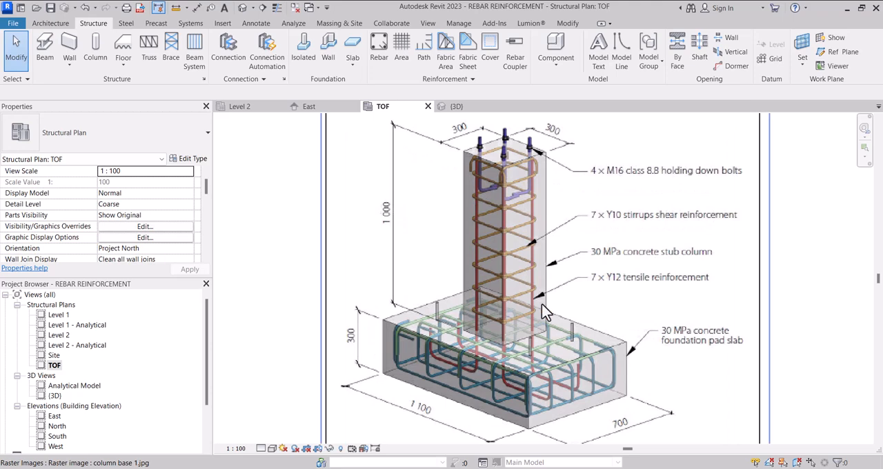
{"action": "scroll", "coordinate": [541, 303], "scroll_direction": "down", "scroll_amount": 5}
{"action": "scroll", "coordinate": [511, 376], "scroll_direction": "up", "scroll_amount": 5}
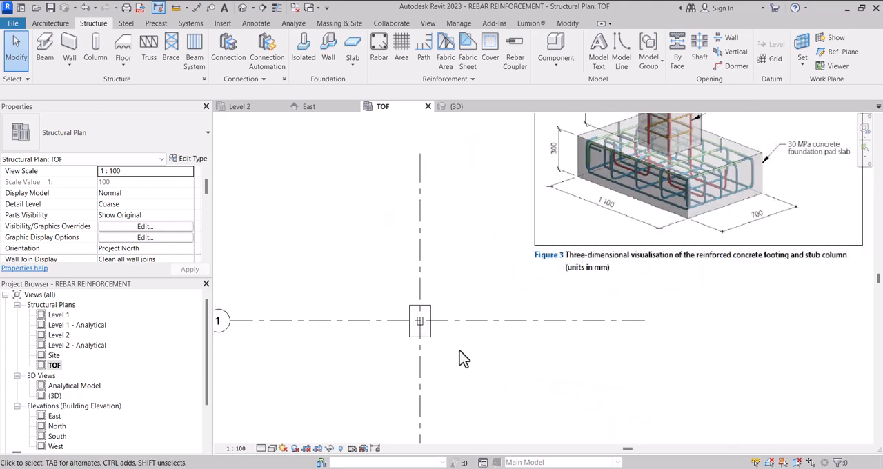
{"action": "left_click", "coordinate": [419, 340]}
{"action": "scroll", "coordinate": [428, 351], "scroll_direction": "down", "scroll_amount": 3}
{"action": "scroll", "coordinate": [397, 338], "scroll_direction": "up", "scroll_amount": 3}
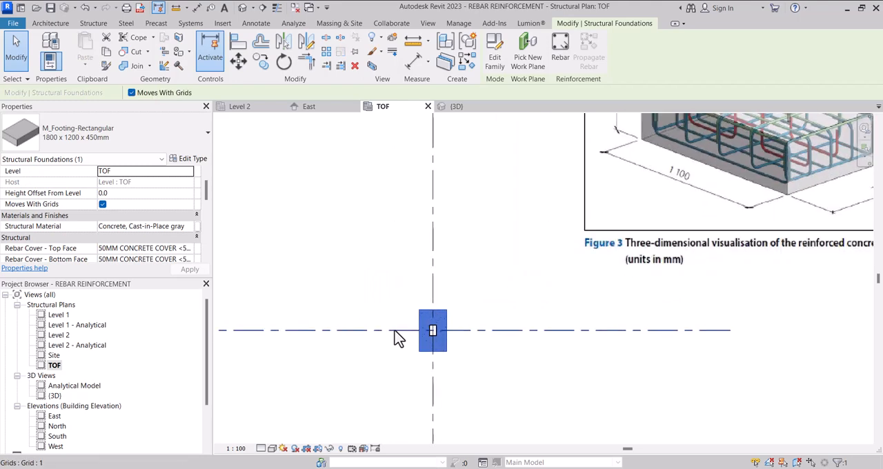
{"action": "left_click", "coordinate": [561, 46]}
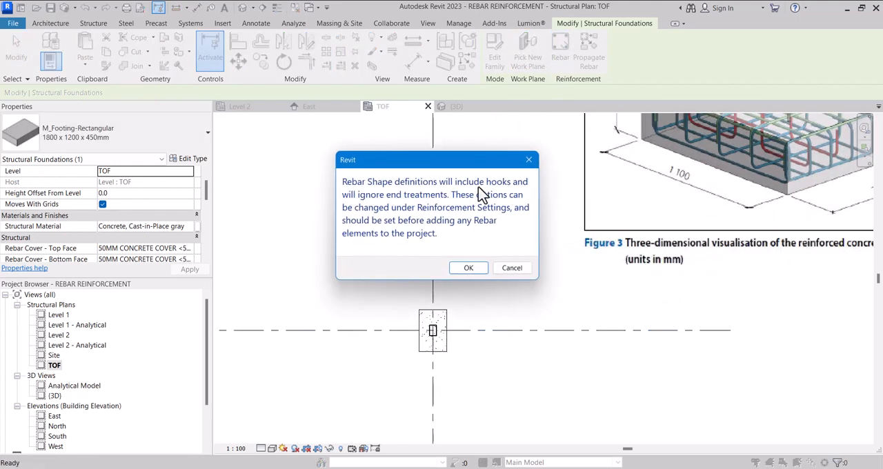
{"action": "left_click", "coordinate": [464, 269]}
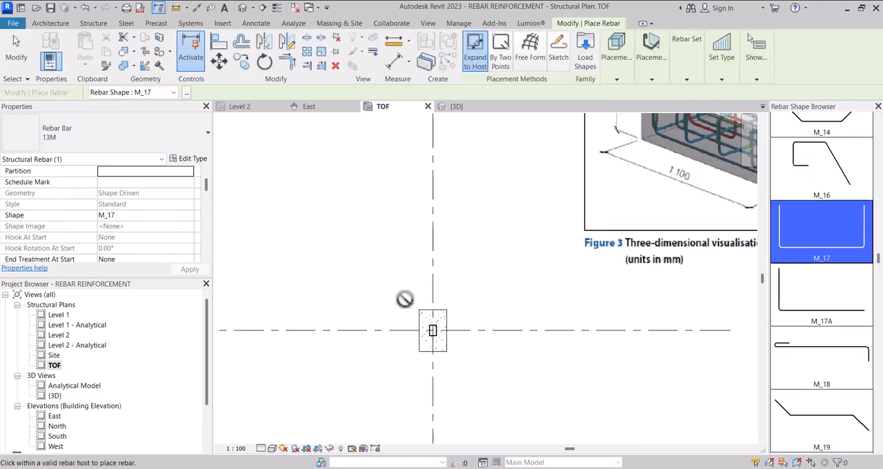
Step: Compare the footing's reinforcement in the reference image with the available rebar shapes and choose the closed stirrup shape M_S6
{"action": "scroll", "coordinate": [590, 256], "scroll_direction": "up", "scroll_amount": 4}
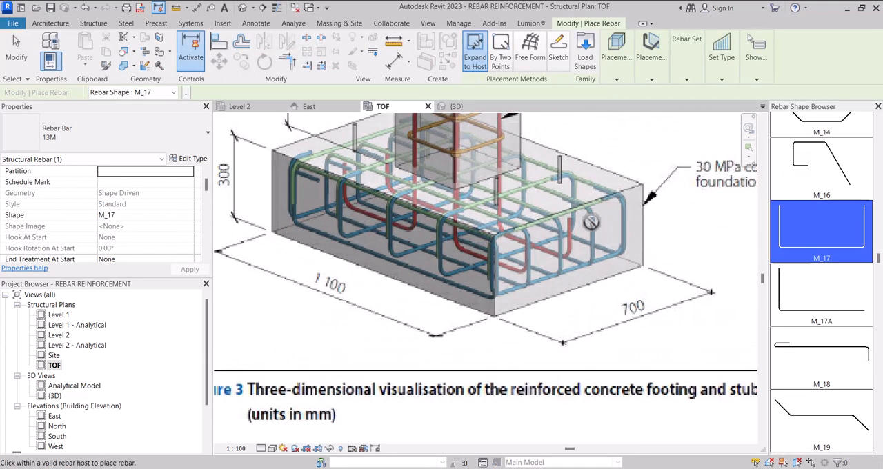
{"action": "scroll", "coordinate": [595, 241], "scroll_direction": "down", "scroll_amount": 3}
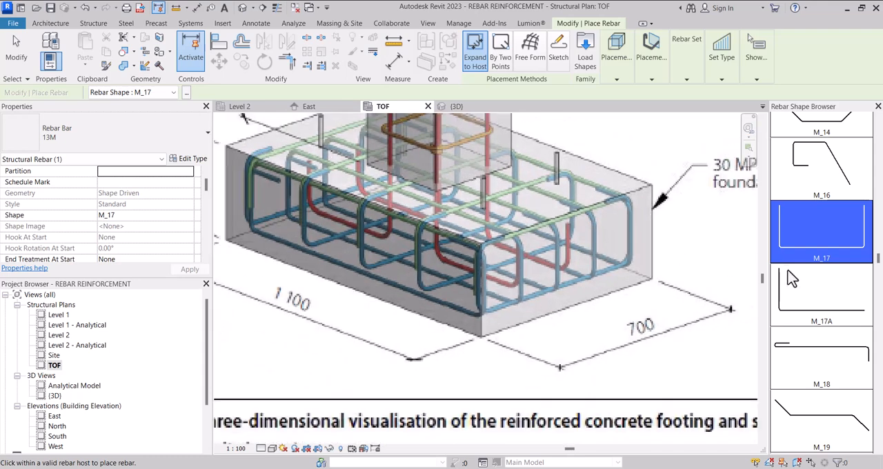
{"action": "scroll", "coordinate": [805, 283], "scroll_direction": "down", "scroll_amount": 3}
{"action": "scroll", "coordinate": [815, 304], "scroll_direction": "down", "scroll_amount": 3}
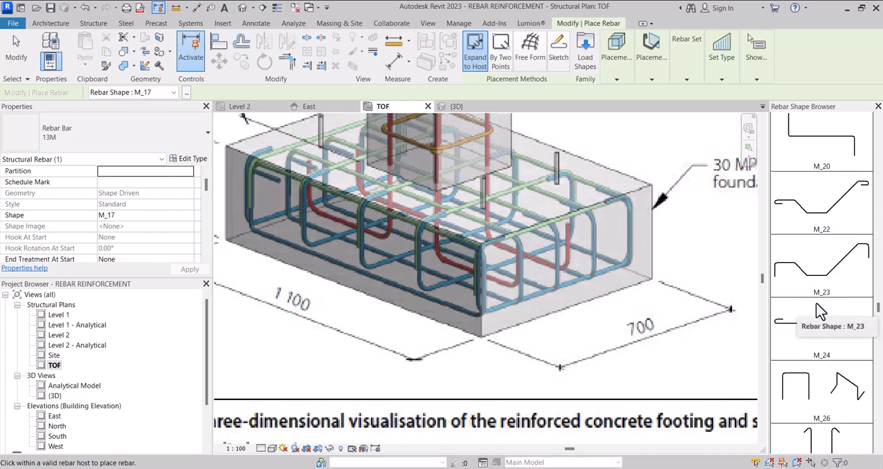
{"action": "scroll", "coordinate": [816, 305], "scroll_direction": "down", "scroll_amount": 3}
{"action": "scroll", "coordinate": [819, 314], "scroll_direction": "down", "scroll_amount": 6}
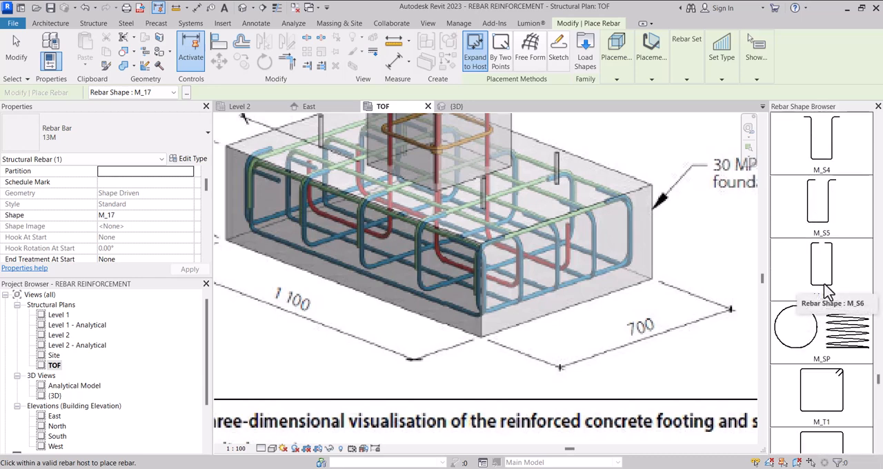
{"action": "scroll", "coordinate": [828, 286], "scroll_direction": "down", "scroll_amount": 9}
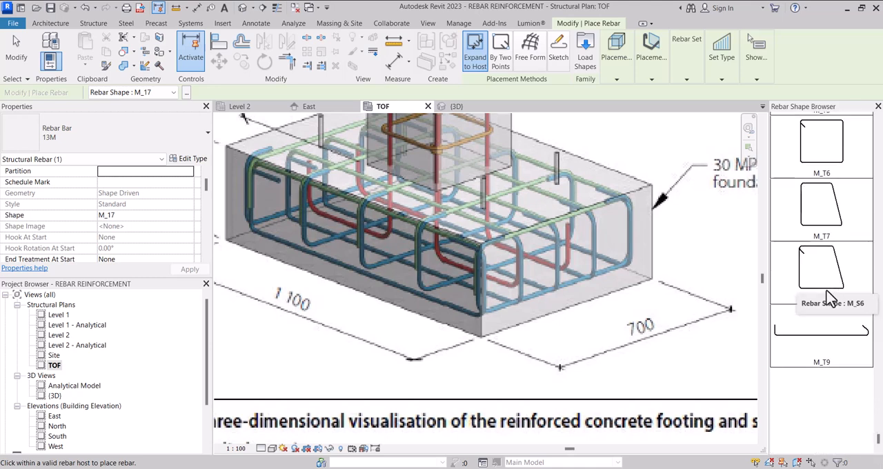
{"action": "scroll", "coordinate": [831, 293], "scroll_direction": "up", "scroll_amount": 8}
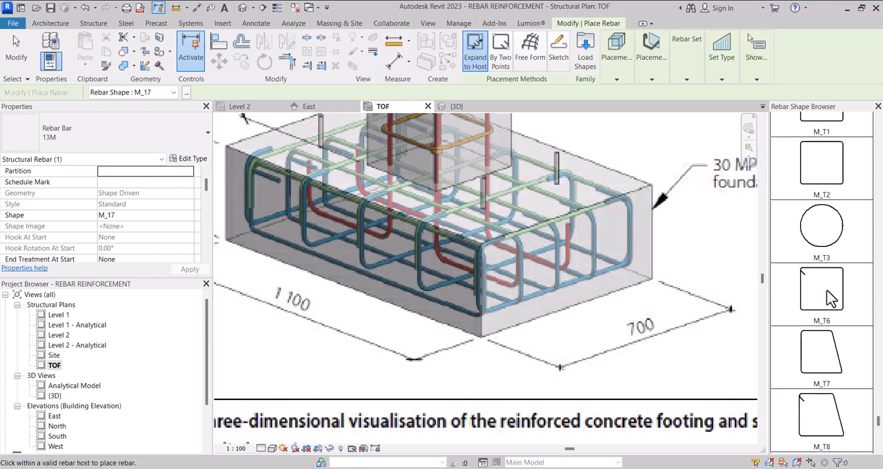
{"action": "scroll", "coordinate": [834, 280], "scroll_direction": "up", "scroll_amount": 2}
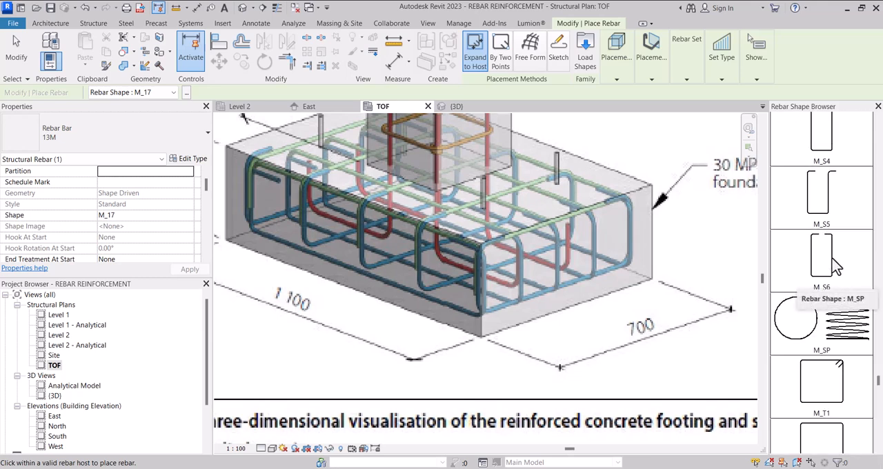
{"action": "scroll", "coordinate": [830, 267], "scroll_direction": "up", "scroll_amount": 1}
{"action": "left_click", "coordinate": [825, 276]}
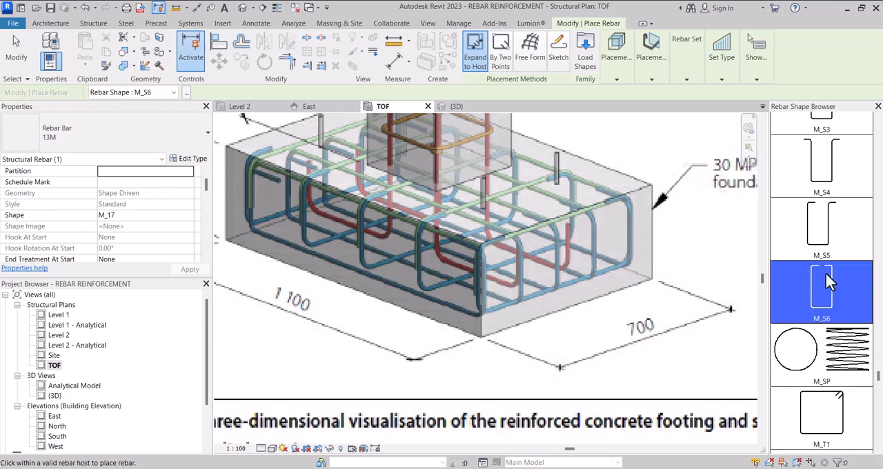
Step: Set the rebar placement plane to Far Cover Reference and the placement orientation to Parallel to Cover
{"action": "scroll", "coordinate": [449, 329], "scroll_direction": "down", "scroll_amount": 6}
{"action": "scroll", "coordinate": [401, 322], "scroll_direction": "up", "scroll_amount": 4}
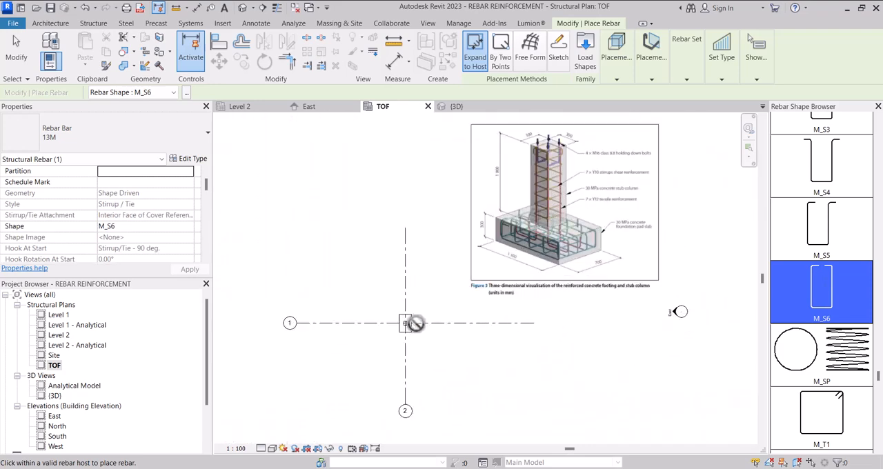
{"action": "scroll", "coordinate": [402, 322], "scroll_direction": "up", "scroll_amount": 5}
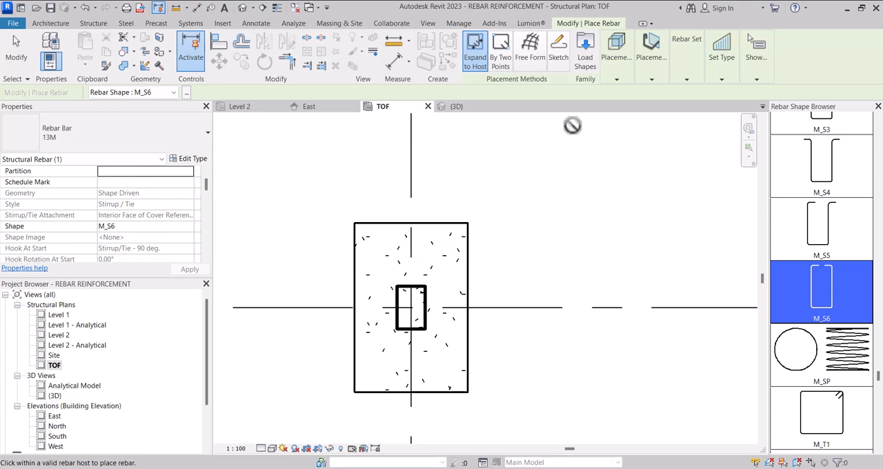
{"action": "left_click", "coordinate": [618, 80]}
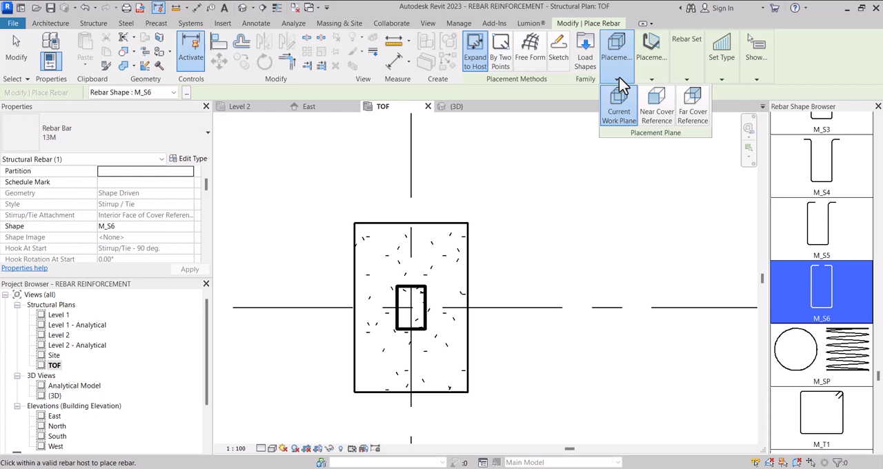
{"action": "left_click", "coordinate": [693, 113]}
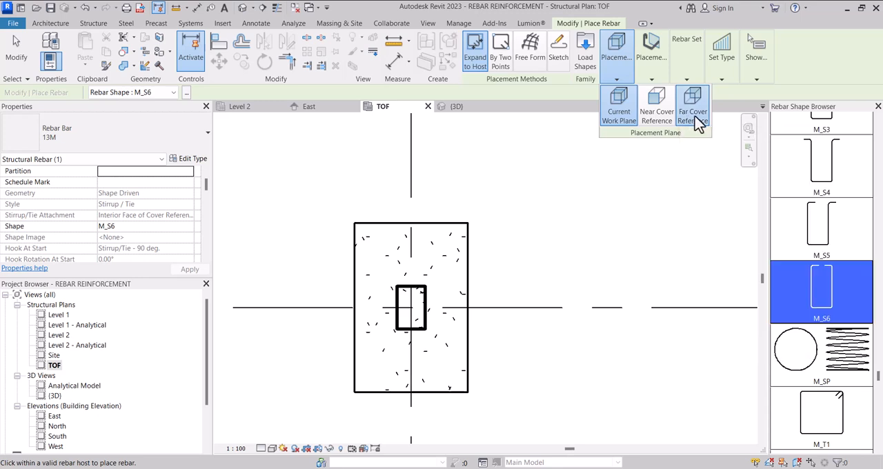
{"action": "left_click", "coordinate": [652, 81]}
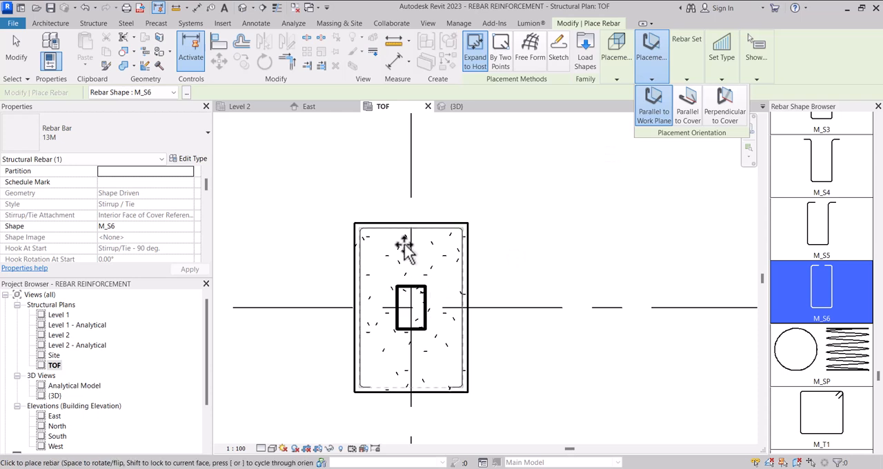
{"action": "left_click", "coordinate": [641, 80]}
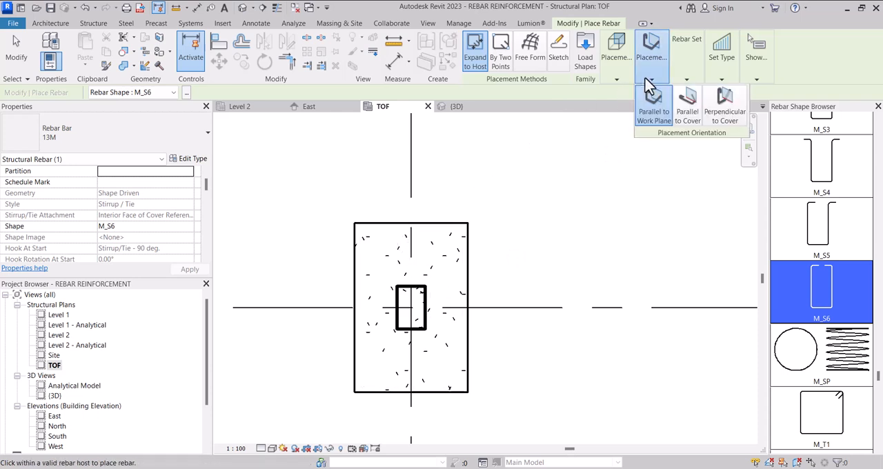
{"action": "left_click", "coordinate": [690, 112]}
Step: Preview the M_S6 stirrup set over the footing in plan, checking its crosswise and lengthwise orientations
{"action": "scroll", "coordinate": [394, 245], "scroll_direction": "up", "scroll_amount": 2}
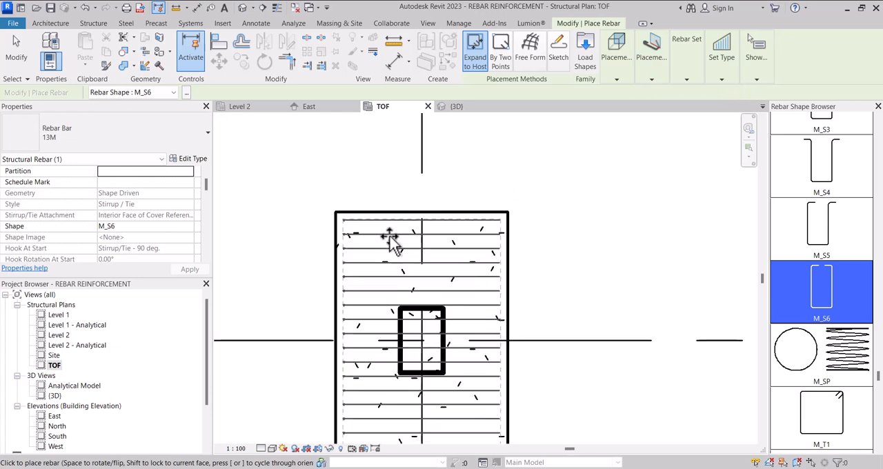
{"action": "scroll", "coordinate": [392, 243], "scroll_direction": "down", "scroll_amount": 4}
{"action": "scroll", "coordinate": [392, 242], "scroll_direction": "up", "scroll_amount": 2}
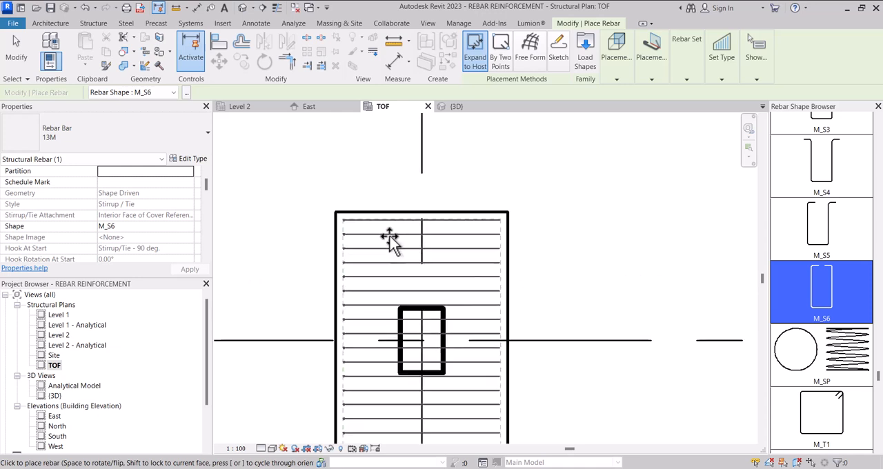
{"action": "scroll", "coordinate": [459, 307], "scroll_direction": "down", "scroll_amount": 1}
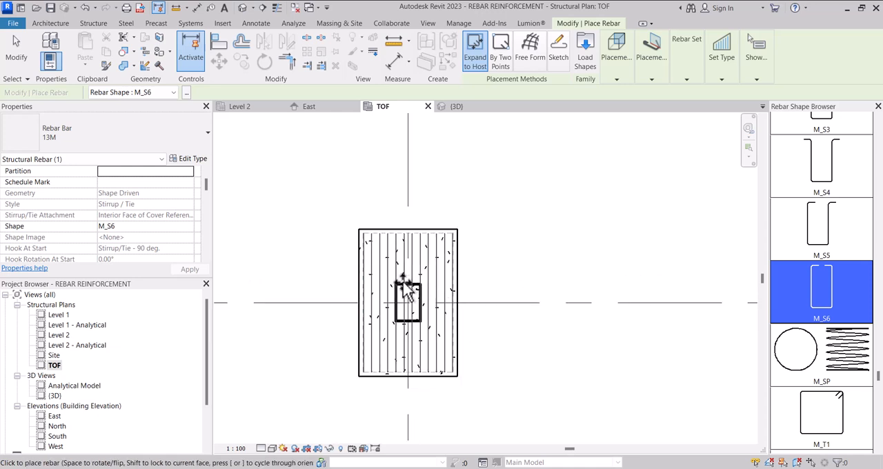
{"action": "scroll", "coordinate": [391, 262], "scroll_direction": "up", "scroll_amount": 2}
{"action": "key", "text": "space"}
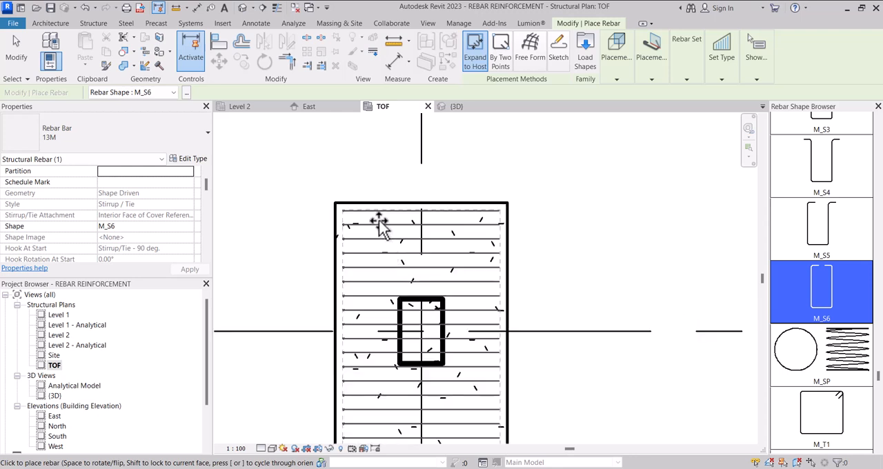
{"action": "scroll", "coordinate": [395, 221], "scroll_direction": "up", "scroll_amount": 2}
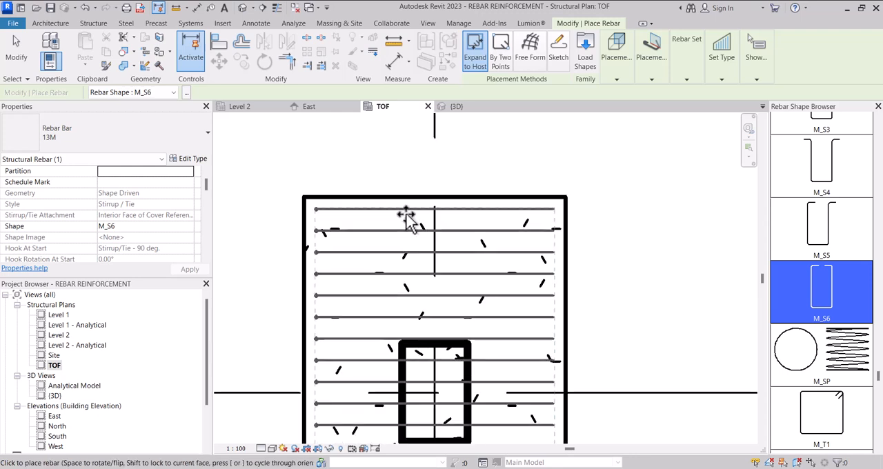
{"action": "scroll", "coordinate": [408, 219], "scroll_direction": "down", "scroll_amount": 2}
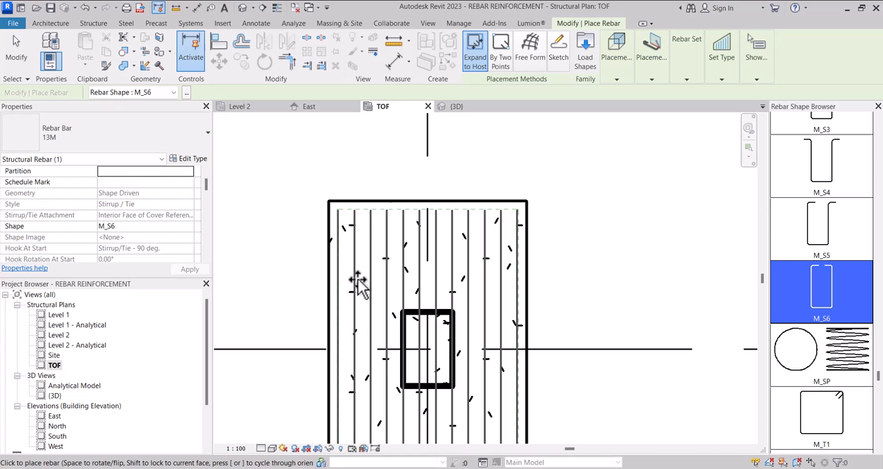
Step: Switch to the 16M bar type, set its Bar Diameter to 16 mm, and change its Model Bar Diameter
{"action": "left_click", "coordinate": [182, 153]}
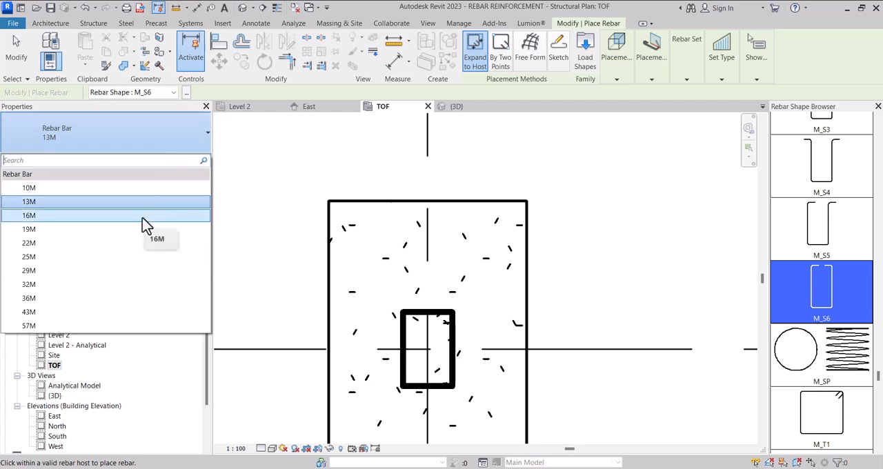
{"action": "left_click", "coordinate": [142, 218]}
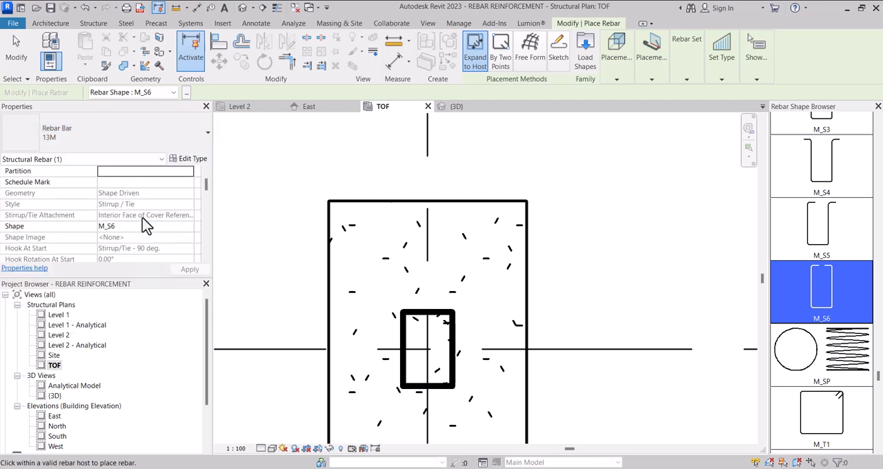
{"action": "left_click", "coordinate": [193, 163]}
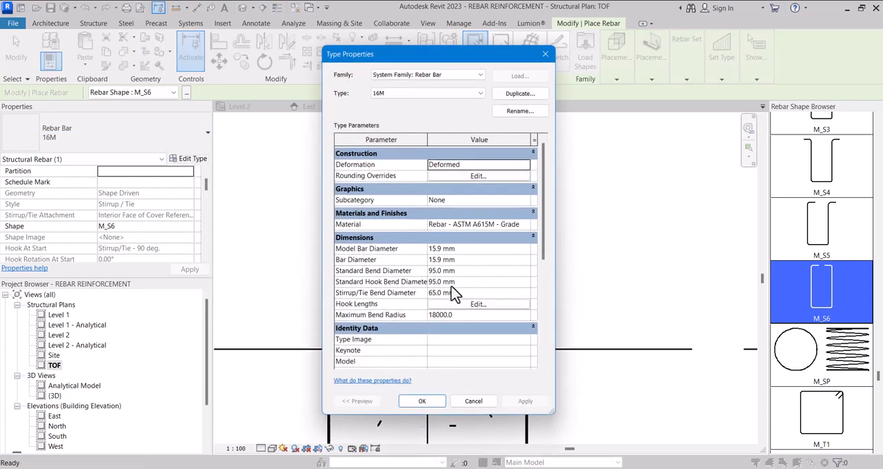
{"action": "left_click", "coordinate": [476, 261]}
{"action": "type", "text": "16"}
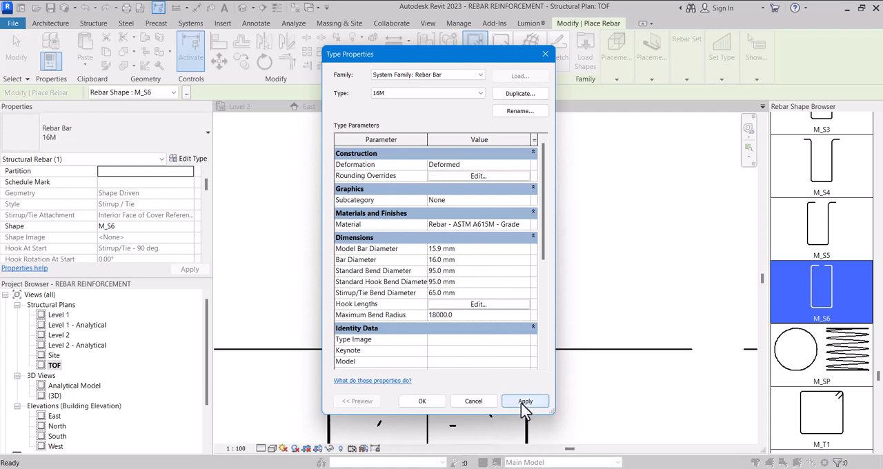
{"action": "left_click", "coordinate": [473, 249]}
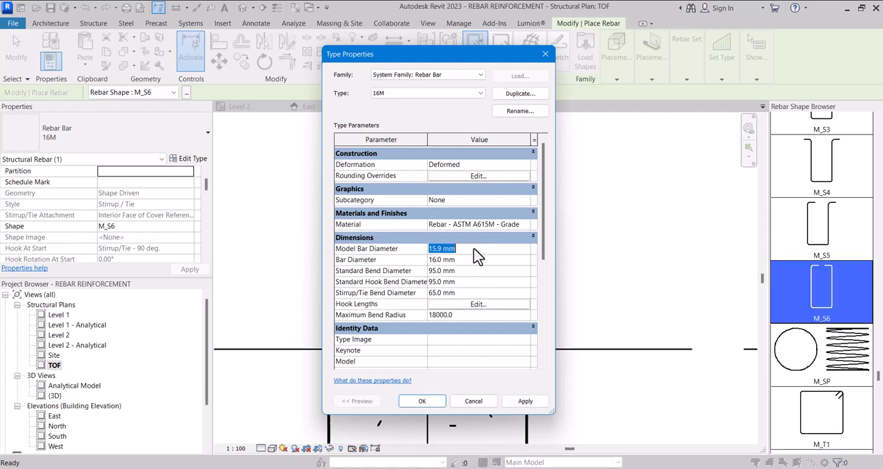
{"action": "type", "text": "1"}
{"action": "left_click", "coordinate": [428, 402]}
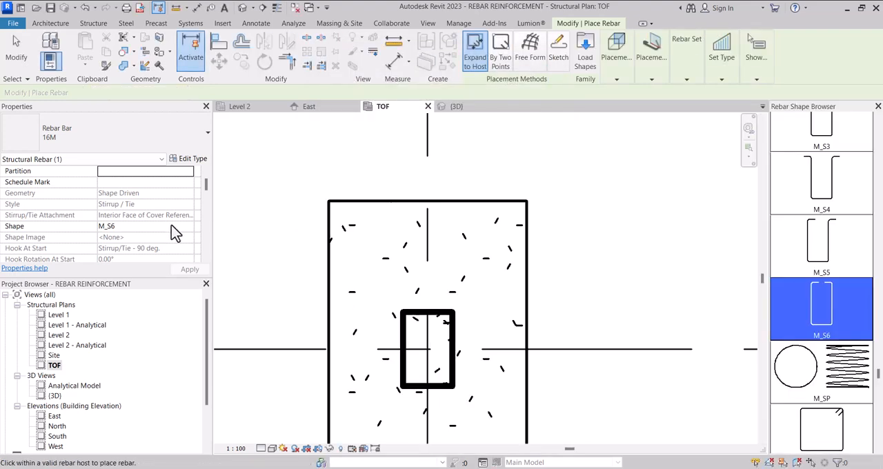
Step: Place 16M stirrup sets of shape M_S6 in the footing, one lengthwise and one crosswise, forming a two-way grid
{"action": "scroll", "coordinate": [174, 226], "scroll_direction": "down", "scroll_amount": 10}
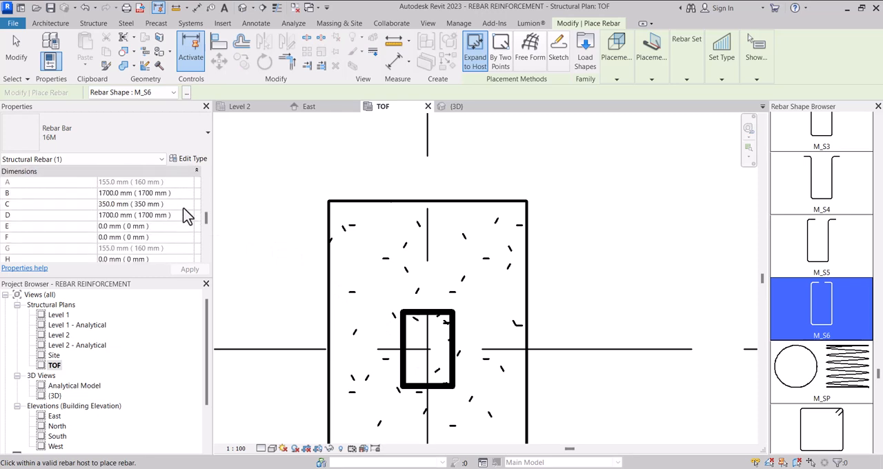
{"action": "scroll", "coordinate": [188, 217], "scroll_direction": "up", "scroll_amount": 1}
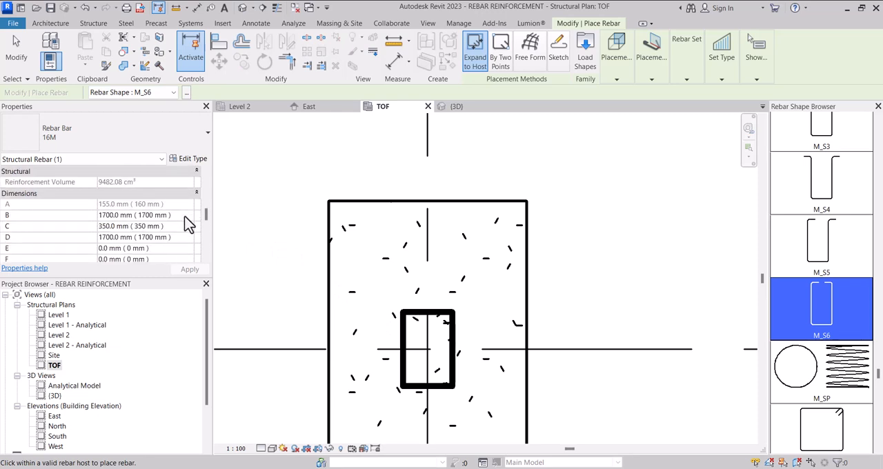
{"action": "scroll", "coordinate": [187, 224], "scroll_direction": "down", "scroll_amount": 1}
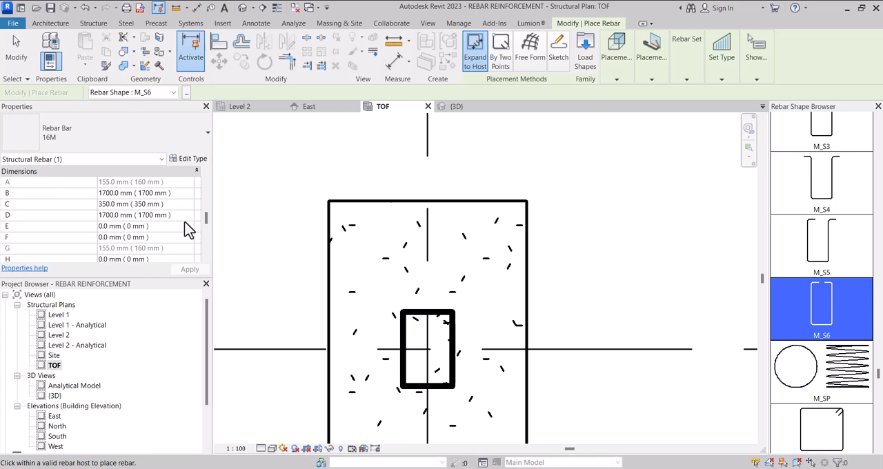
{"action": "scroll", "coordinate": [368, 247], "scroll_direction": "down", "scroll_amount": 2}
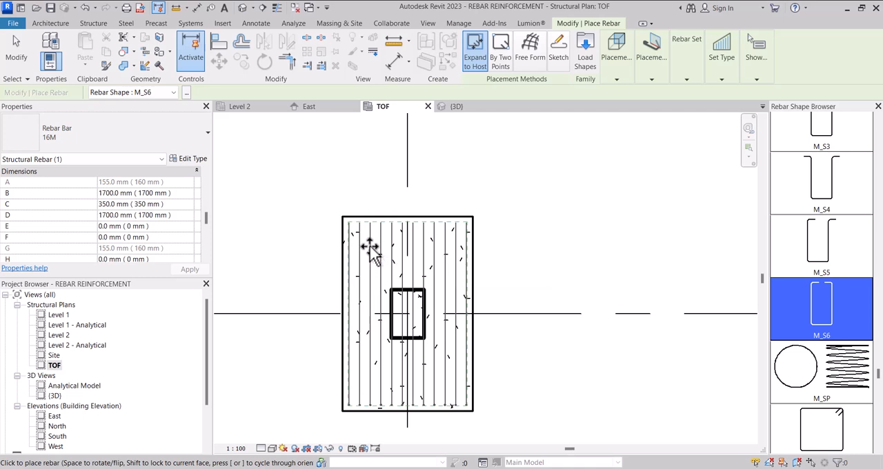
{"action": "left_click", "coordinate": [398, 247]}
{"action": "scroll", "coordinate": [402, 247], "scroll_direction": "up", "scroll_amount": 2}
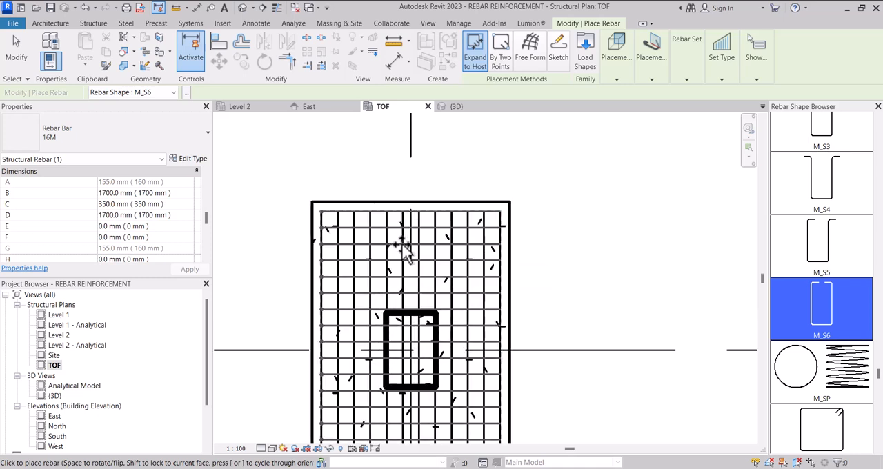
{"action": "scroll", "coordinate": [404, 247], "scroll_direction": "down", "scroll_amount": 2}
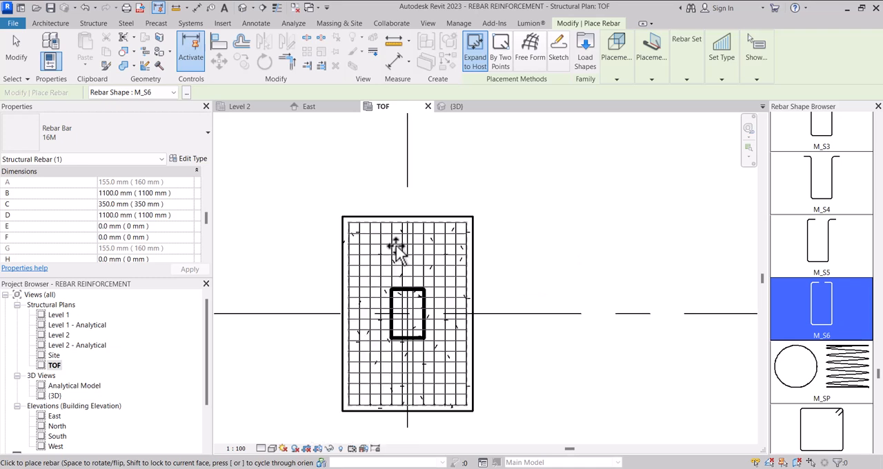
Step: Switch to the 3D view and inspect the stirrup cage placed inside the footing
{"action": "left_click", "coordinate": [455, 111]}
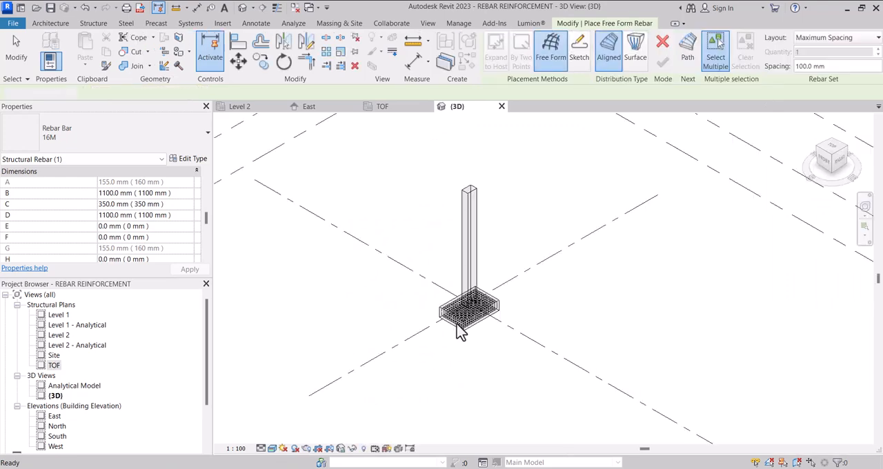
{"action": "scroll", "coordinate": [461, 331], "scroll_direction": "up", "scroll_amount": 3}
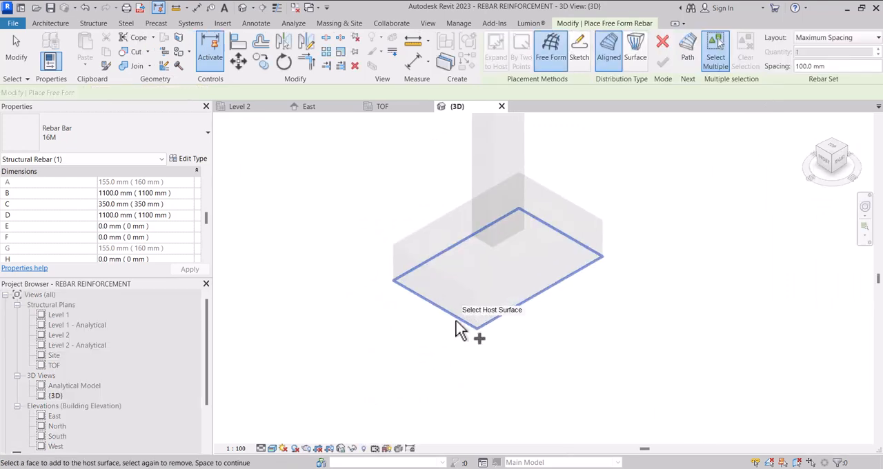
{"action": "left_click", "coordinate": [463, 328]}
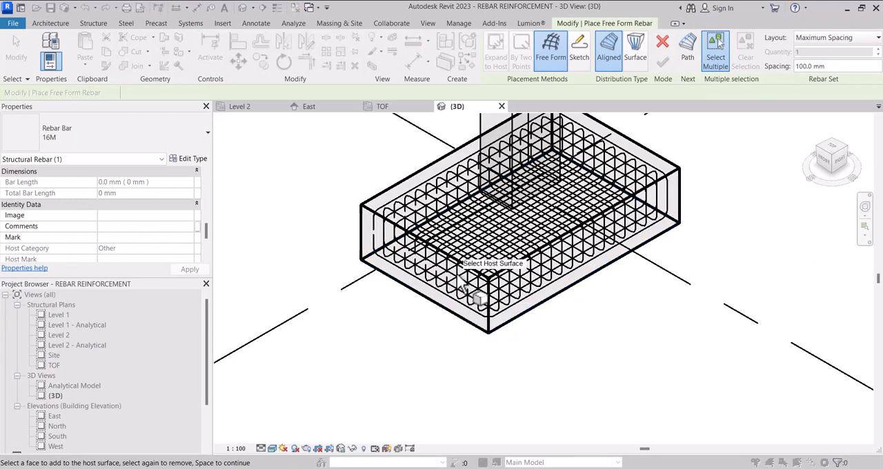
Step: End rebar placement and examine the footing's stirrup cage in 3D from the right side and at an oblique angle
{"action": "scroll", "coordinate": [453, 329], "scroll_direction": "up", "scroll_amount": 2}
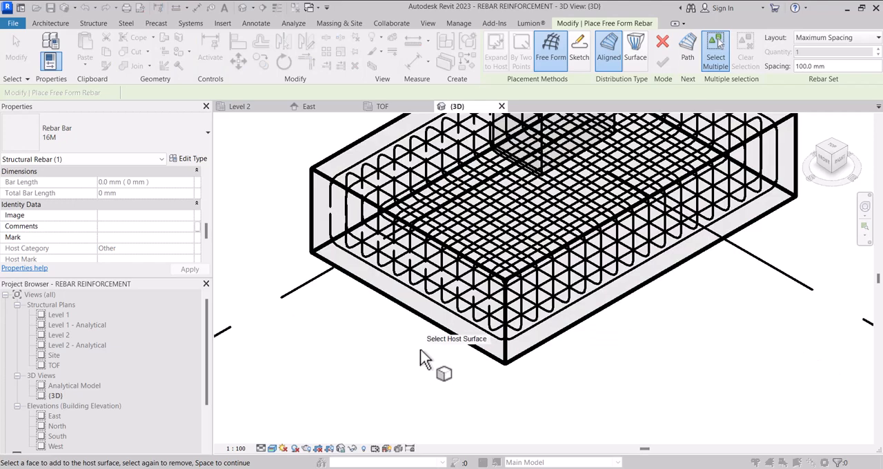
{"action": "key", "text": "Escape"}
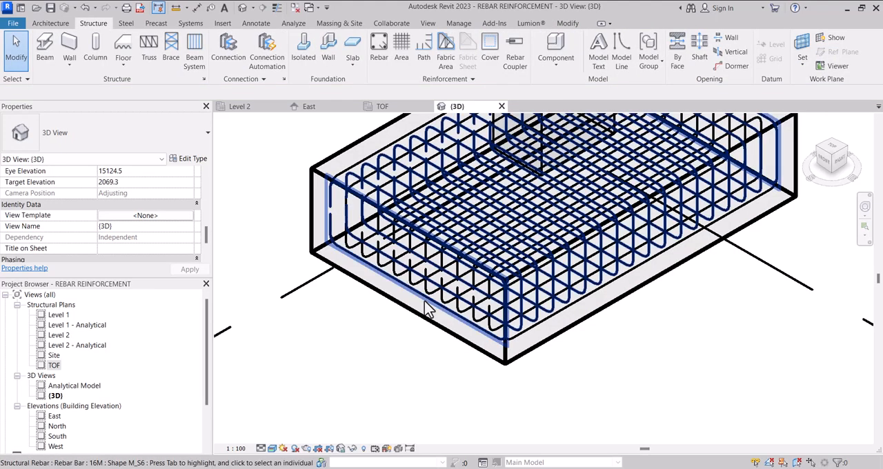
{"action": "scroll", "coordinate": [435, 310], "scroll_direction": "down", "scroll_amount": 3}
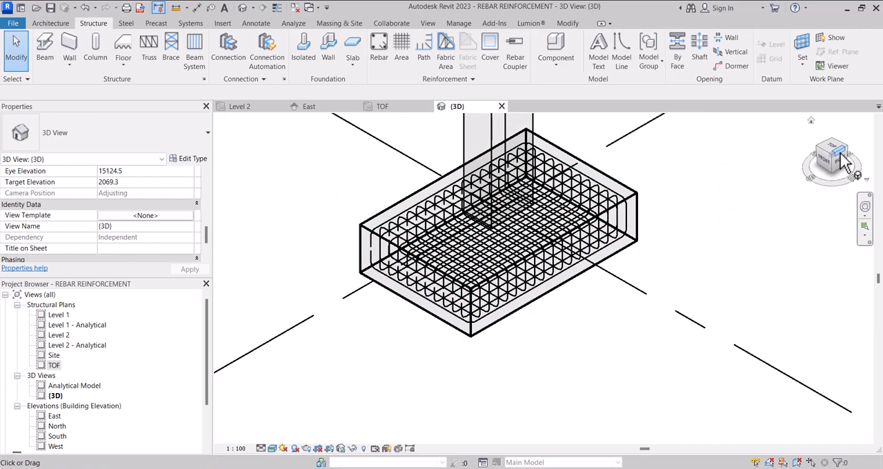
{"action": "left_click", "coordinate": [842, 160]}
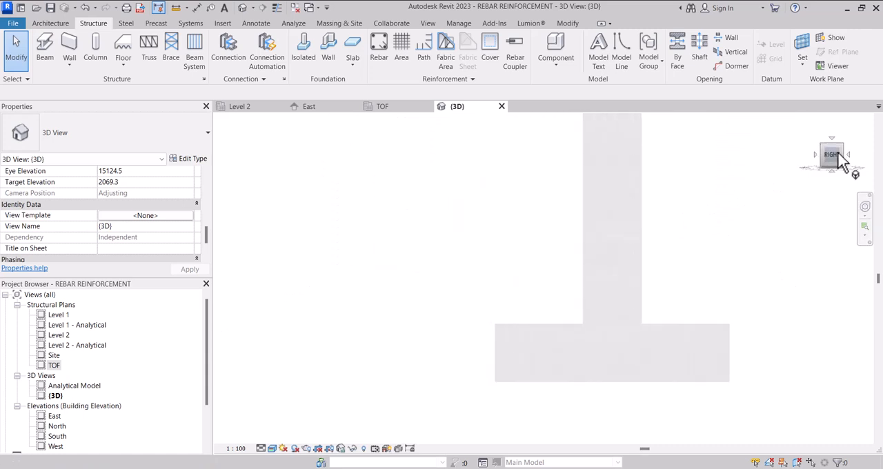
{"action": "scroll", "coordinate": [528, 370], "scroll_direction": "up", "scroll_amount": 2}
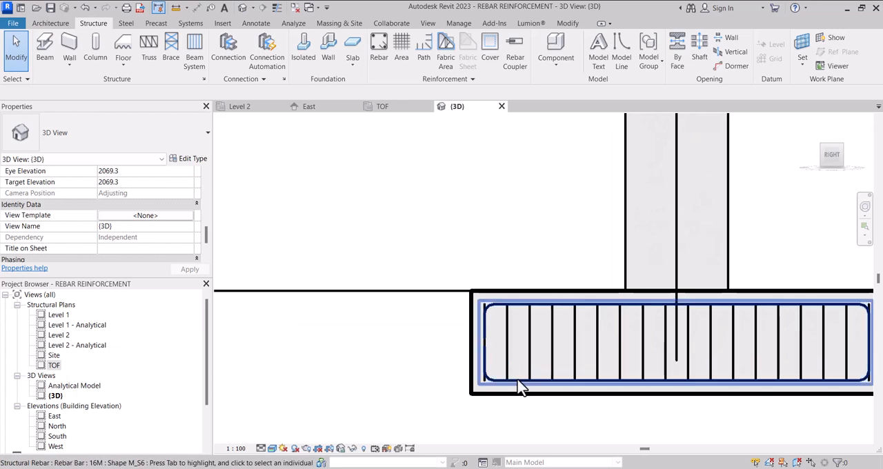
{"action": "left_click", "coordinate": [522, 386]}
{"action": "scroll", "coordinate": [517, 374], "scroll_direction": "down", "scroll_amount": 2}
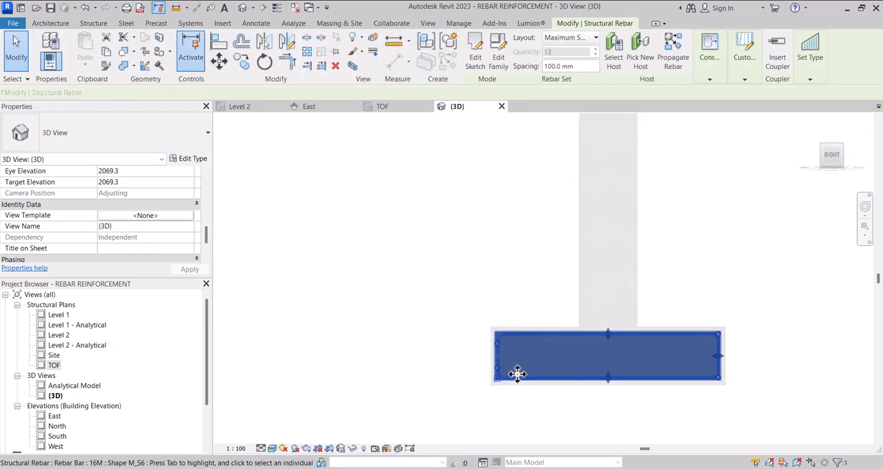
{"action": "left_click_drag", "start_coordinate": [842, 164], "coordinate": [869, 187]}
{"action": "scroll", "coordinate": [473, 329], "scroll_direction": "down", "scroll_amount": 5}
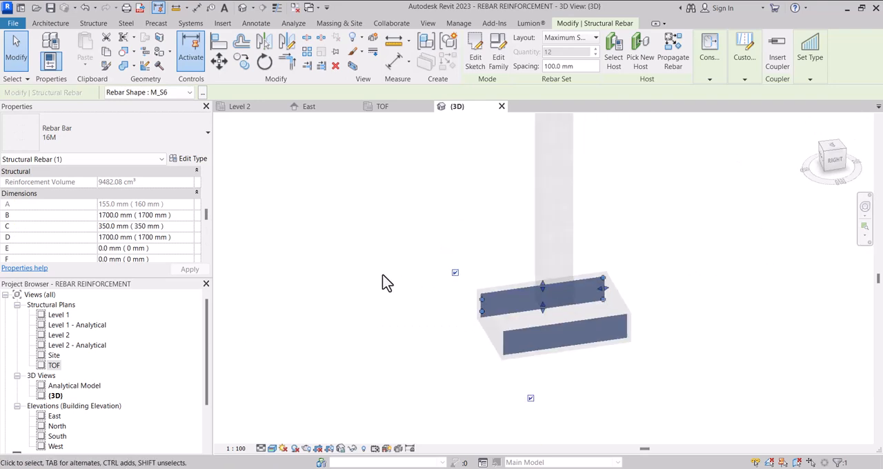
{"action": "scroll", "coordinate": [504, 329], "scroll_direction": "up", "scroll_amount": 1}
{"action": "scroll", "coordinate": [504, 329], "scroll_direction": "up", "scroll_amount": 2}
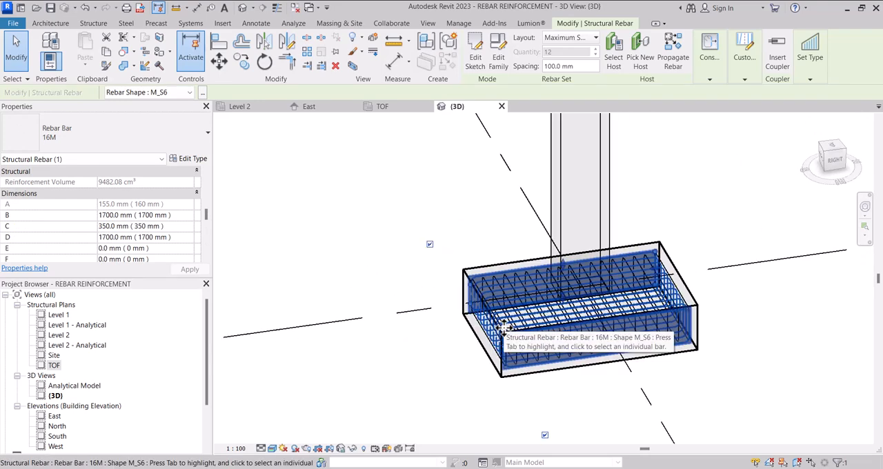
Step: Select all 16M rebar instances visible in the 3D view and change their rebar shape to M_17
{"action": "right_click", "coordinate": [512, 307]}
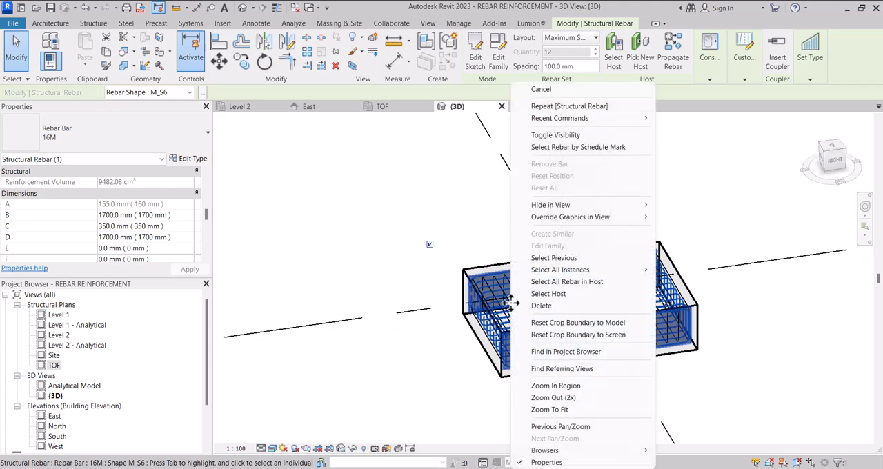
{"action": "mouse_move", "coordinate": [582, 269]}
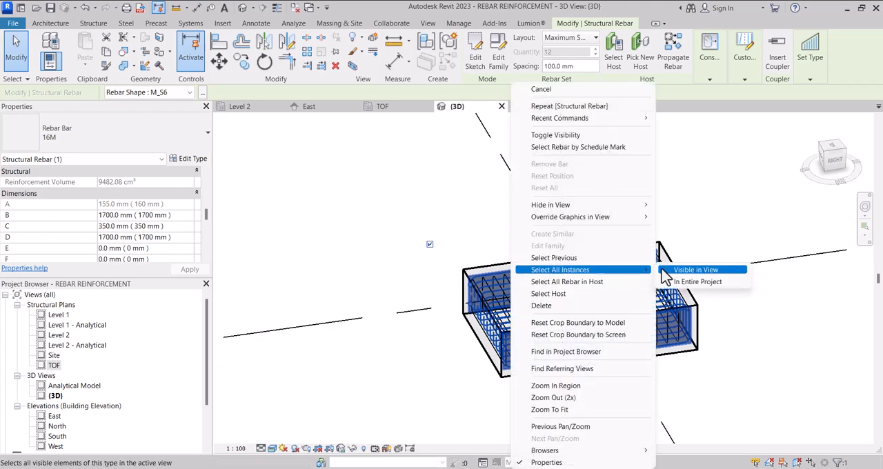
{"action": "left_click", "coordinate": [668, 270]}
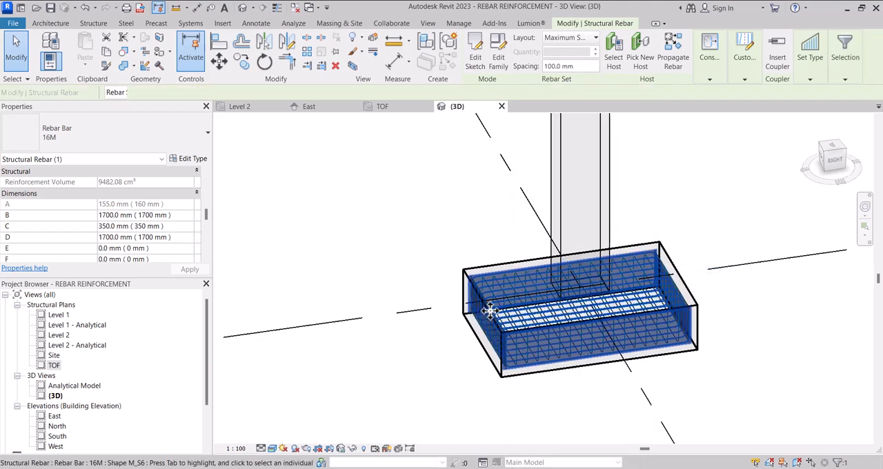
{"action": "scroll", "coordinate": [490, 312], "scroll_direction": "down", "scroll_amount": 1}
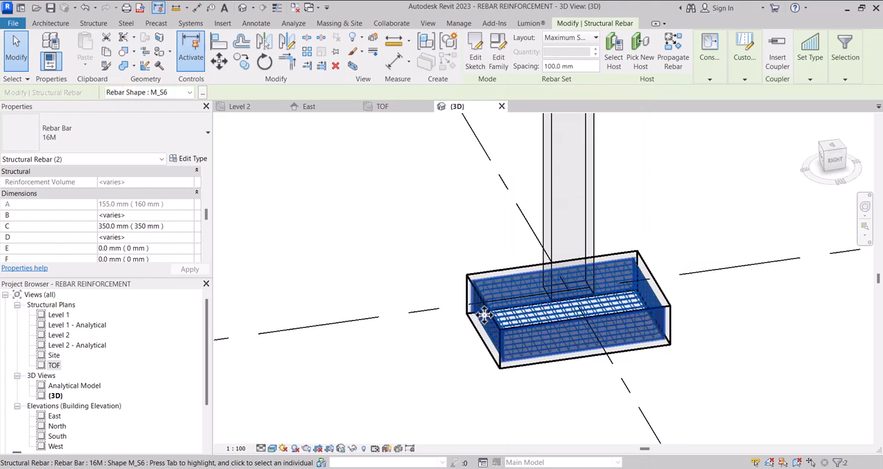
{"action": "left_click", "coordinate": [202, 92]}
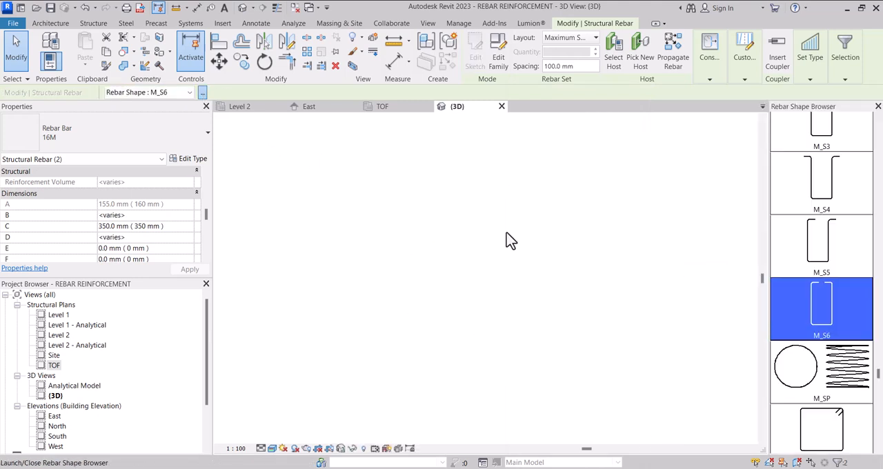
{"action": "scroll", "coordinate": [829, 359], "scroll_direction": "up", "scroll_amount": 6}
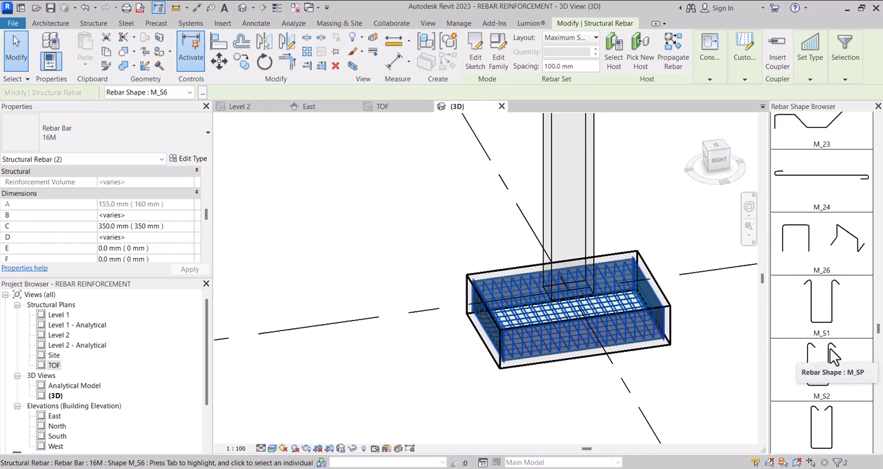
{"action": "scroll", "coordinate": [830, 348], "scroll_direction": "up", "scroll_amount": 6}
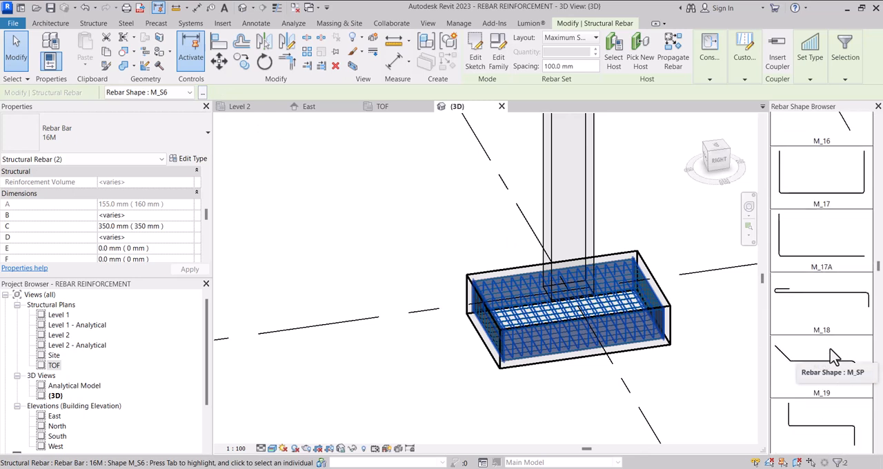
{"action": "left_click", "coordinate": [788, 200]}
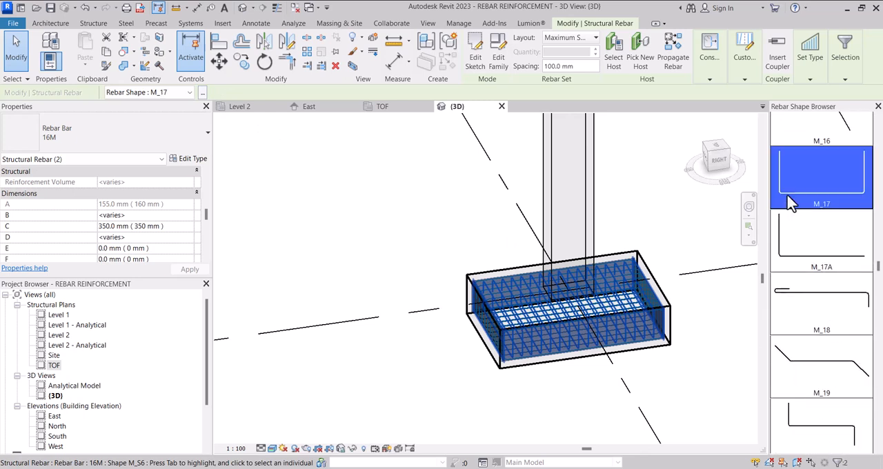
{"action": "scroll", "coordinate": [483, 348], "scroll_direction": "up", "scroll_amount": 3}
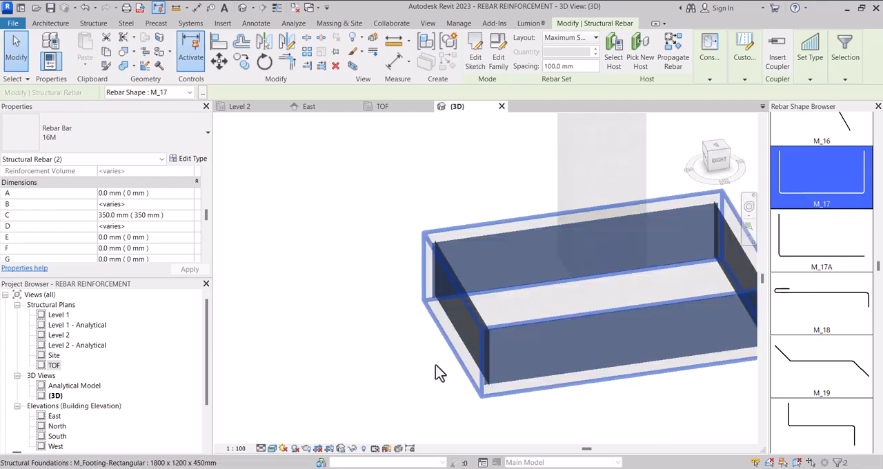
{"action": "key", "text": "Escape"}
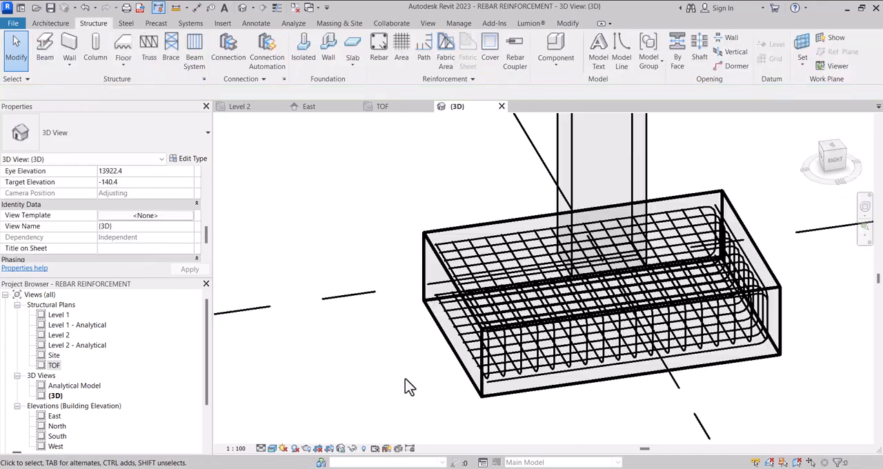
{"action": "scroll", "coordinate": [417, 388], "scroll_direction": "down", "scroll_amount": 2}
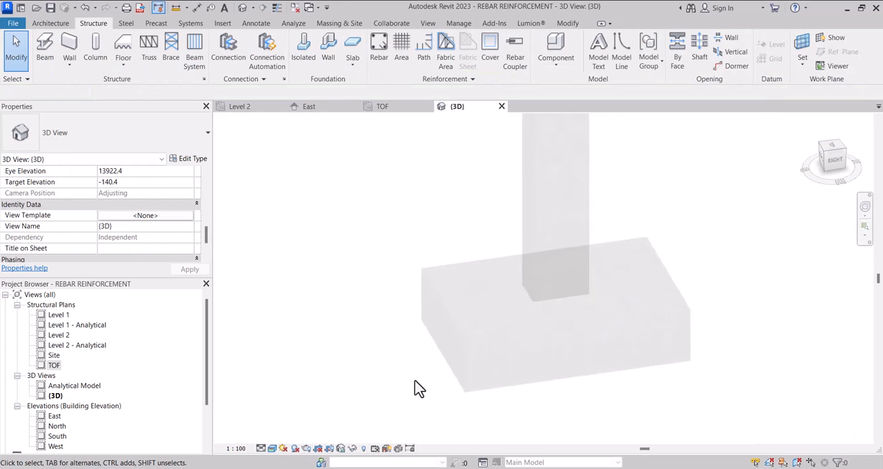
Step: Open the TOF structural plan and delete both the crosswise and lengthwise rebar sets from the footing
{"action": "double_click", "coordinate": [54, 365]}
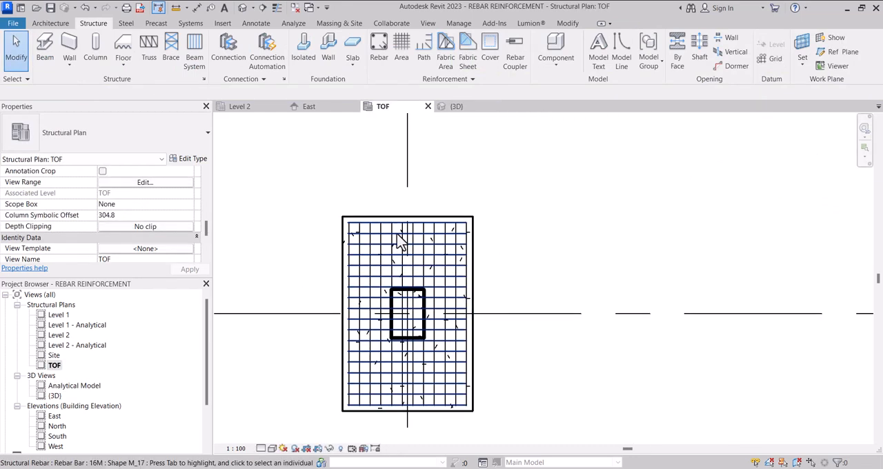
{"action": "scroll", "coordinate": [400, 240], "scroll_direction": "up", "scroll_amount": 2}
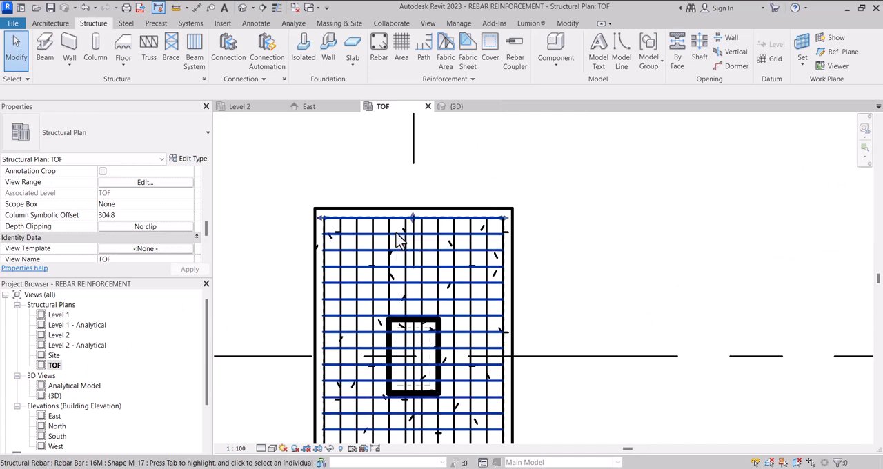
{"action": "left_click", "coordinate": [400, 241]}
{"action": "key", "text": "Delete"}
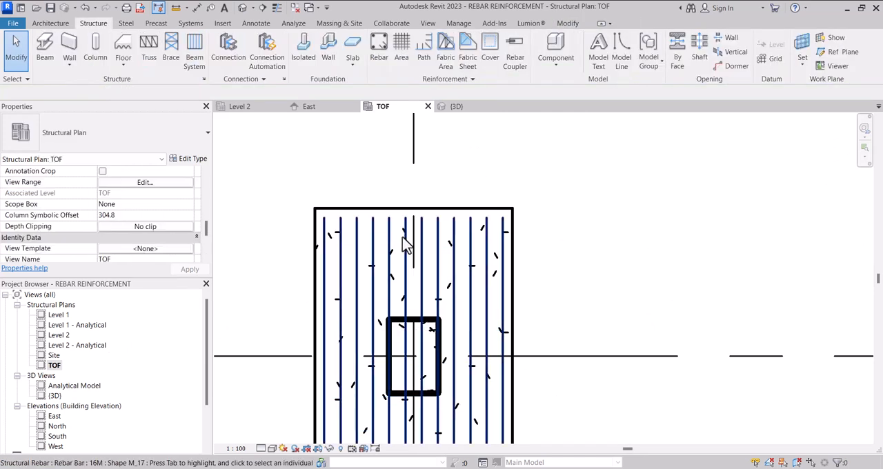
{"action": "left_click", "coordinate": [405, 243]}
{"action": "key", "text": "Delete"}
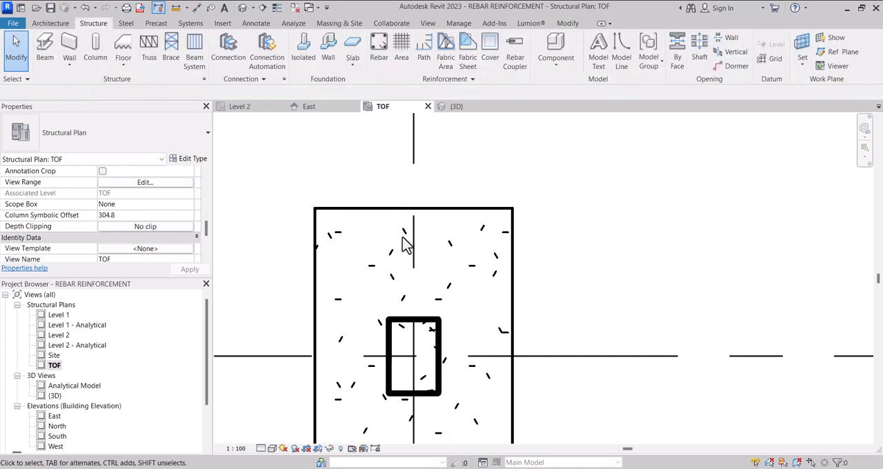
Step: Start placing structural rebar with shape M_17 and set the placement orientation to Perpendicular to Cover
{"action": "left_click", "coordinate": [379, 50]}
{"action": "left_click", "coordinate": [474, 273]}
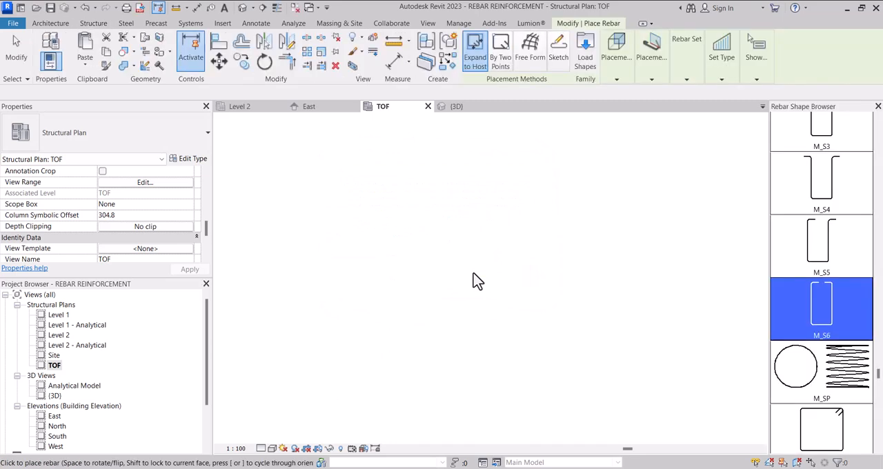
{"action": "scroll", "coordinate": [837, 290], "scroll_direction": "up", "scroll_amount": 3}
{"action": "scroll", "coordinate": [841, 288], "scroll_direction": "up", "scroll_amount": 10}
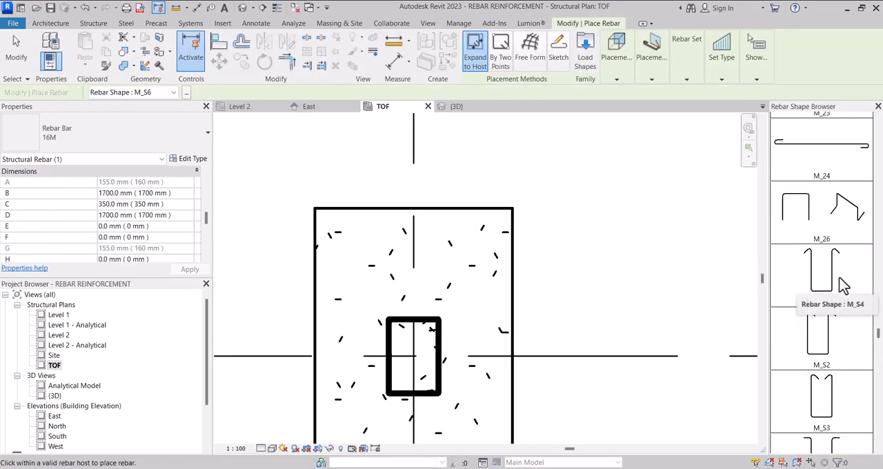
{"action": "scroll", "coordinate": [843, 282], "scroll_direction": "up", "scroll_amount": 3}
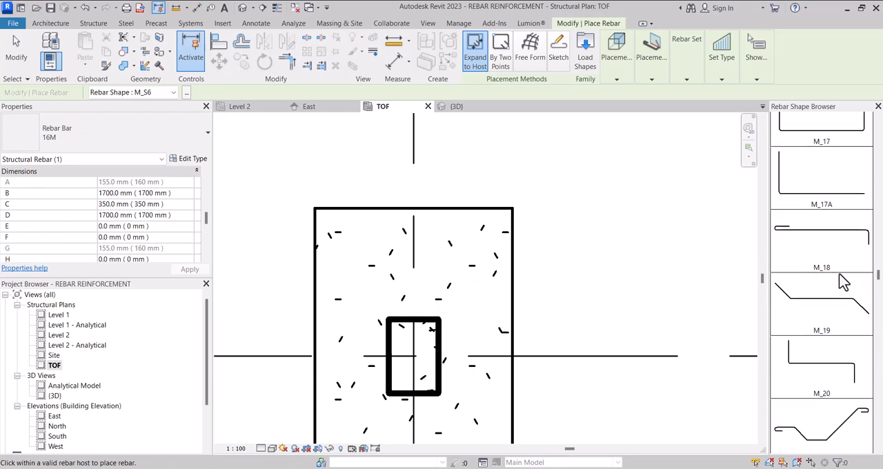
{"action": "left_click", "coordinate": [831, 233]}
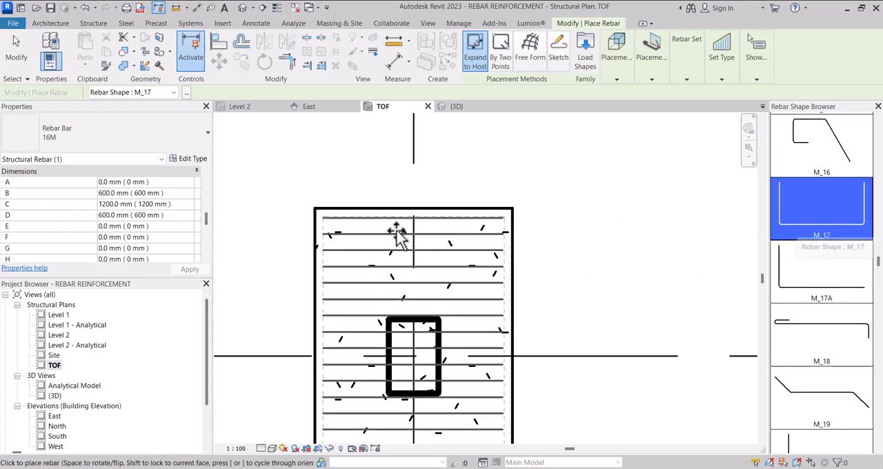
{"action": "left_click", "coordinate": [628, 77]}
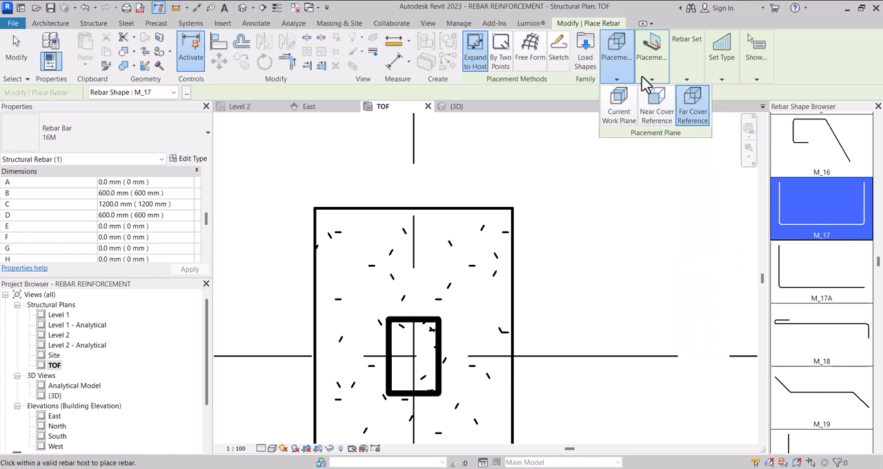
{"action": "mouse_move", "coordinate": [650, 77]}
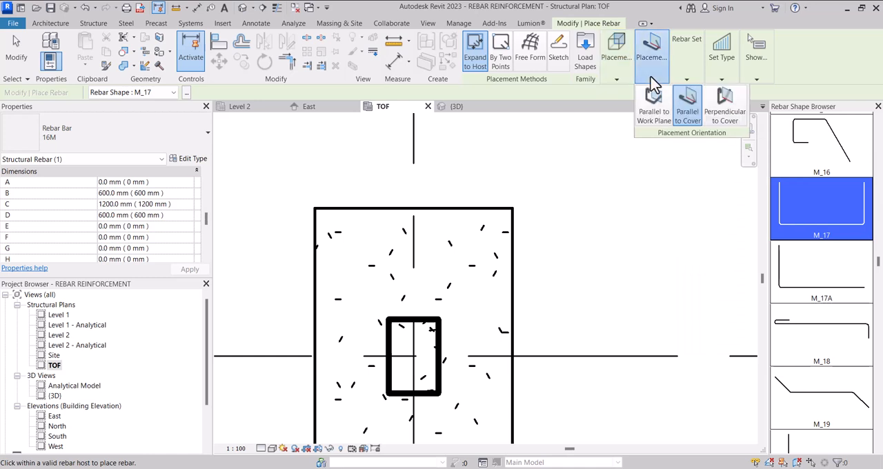
{"action": "left_click", "coordinate": [721, 114]}
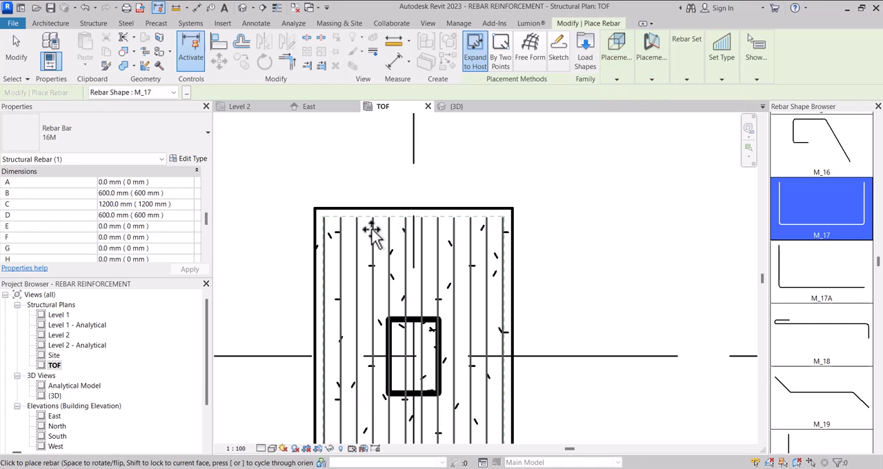
Step: Place 16M bar sets of shape M_17 in the footing, one lengthwise and one crosswise, forming a two-way grid
{"action": "scroll", "coordinate": [353, 240], "scroll_direction": "up", "scroll_amount": 1}
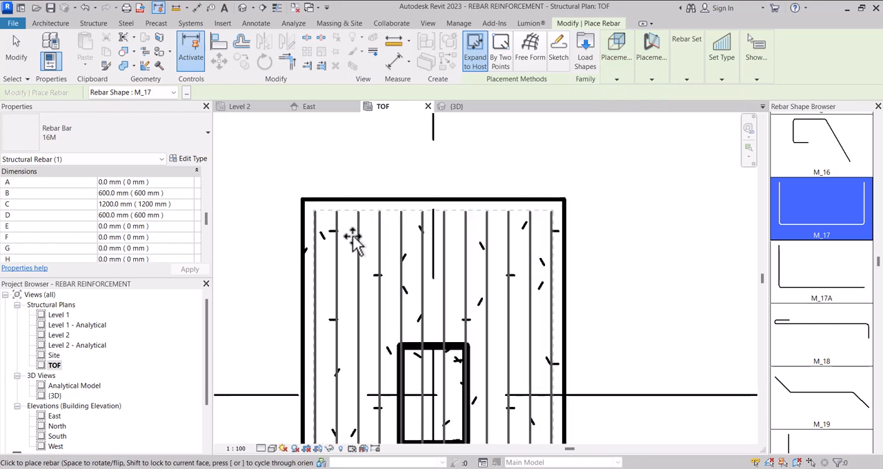
{"action": "key", "text": "space"}
{"action": "scroll", "coordinate": [353, 240], "scroll_direction": "down", "scroll_amount": 3}
{"action": "key", "text": "space"}
{"action": "scroll", "coordinate": [352, 241], "scroll_direction": "up", "scroll_amount": 2}
{"action": "key", "text": "space"}
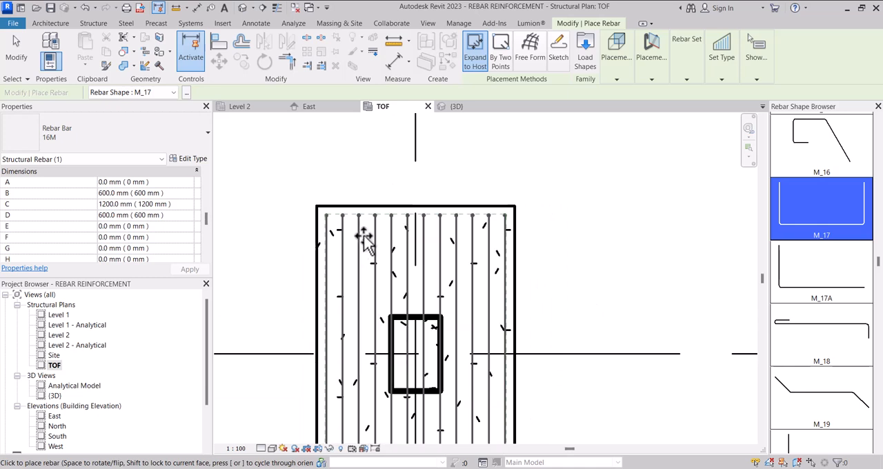
{"action": "left_click", "coordinate": [364, 237]}
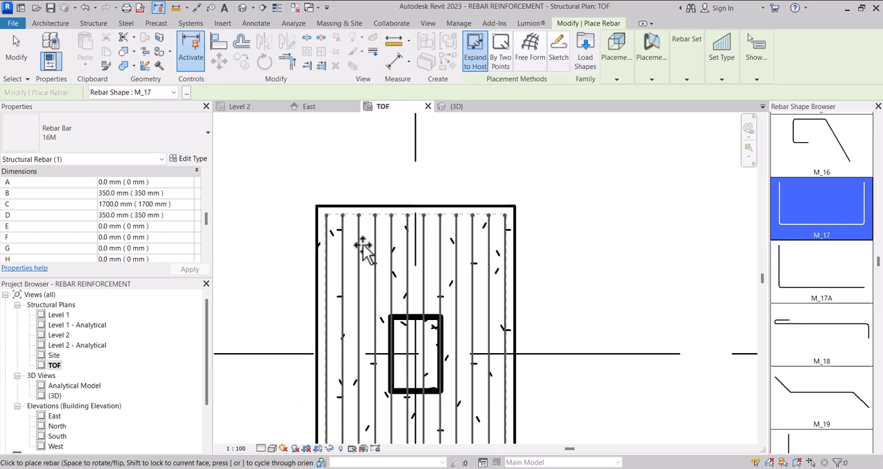
{"action": "scroll", "coordinate": [352, 255], "scroll_direction": "up", "scroll_amount": 1}
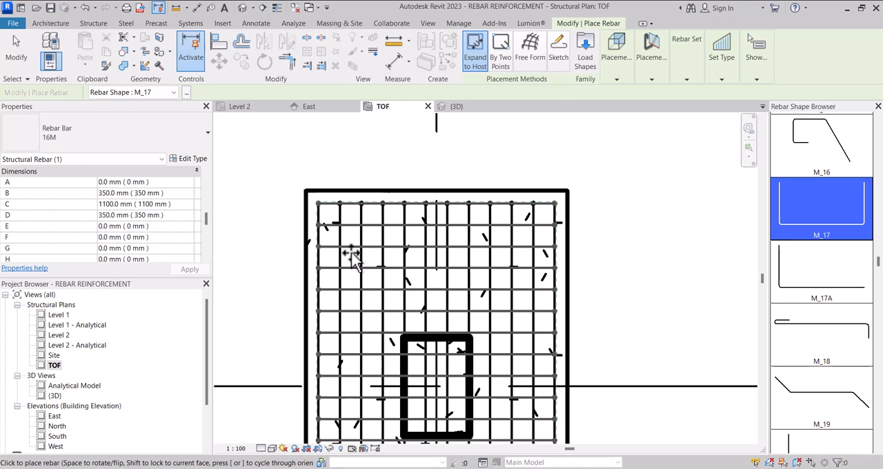
{"action": "scroll", "coordinate": [350, 255], "scroll_direction": "down", "scroll_amount": 2}
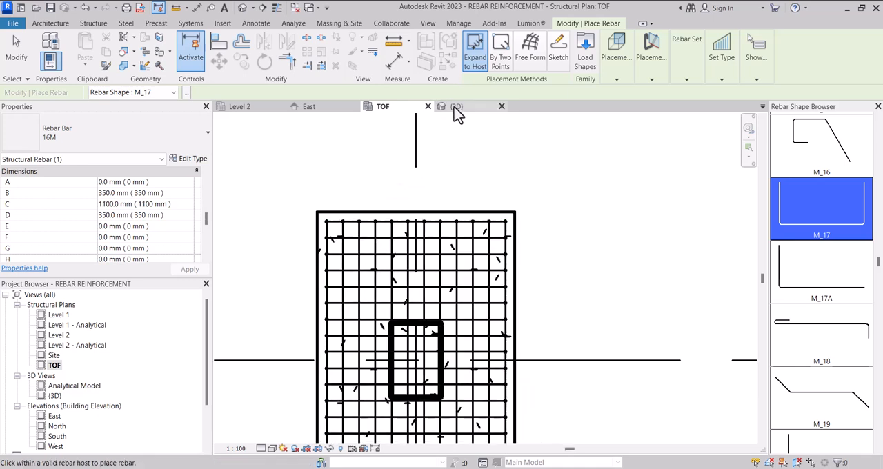
Step: Switch to the 3D view and end rebar placement to show the footing's two-way reinforcement
{"action": "left_click", "coordinate": [458, 107]}
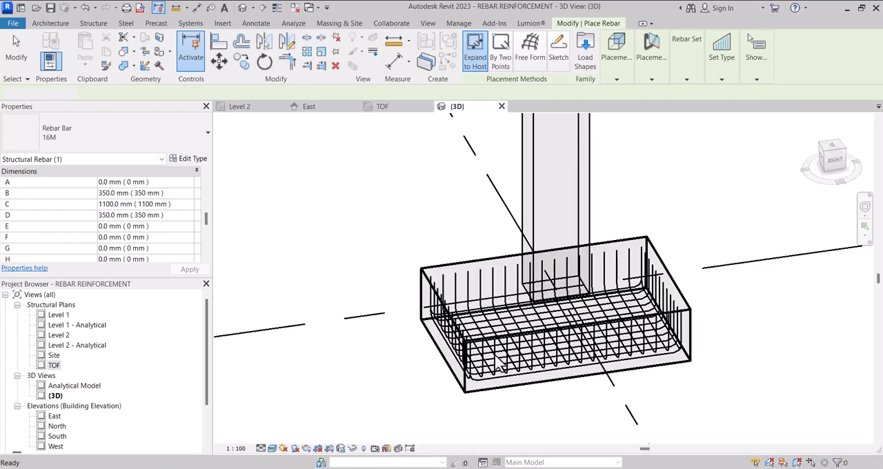
{"action": "scroll", "coordinate": [492, 352], "scroll_direction": "up", "scroll_amount": 4}
{"action": "scroll", "coordinate": [488, 351], "scroll_direction": "down", "scroll_amount": 1}
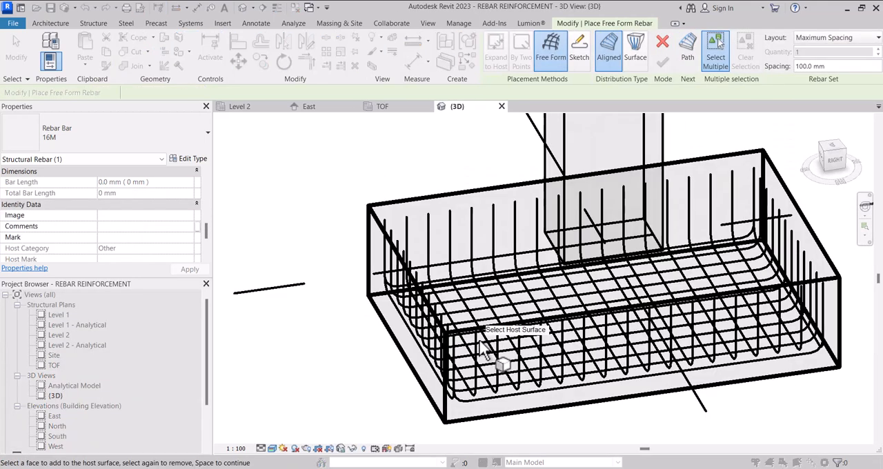
{"action": "key", "text": "Escape"}
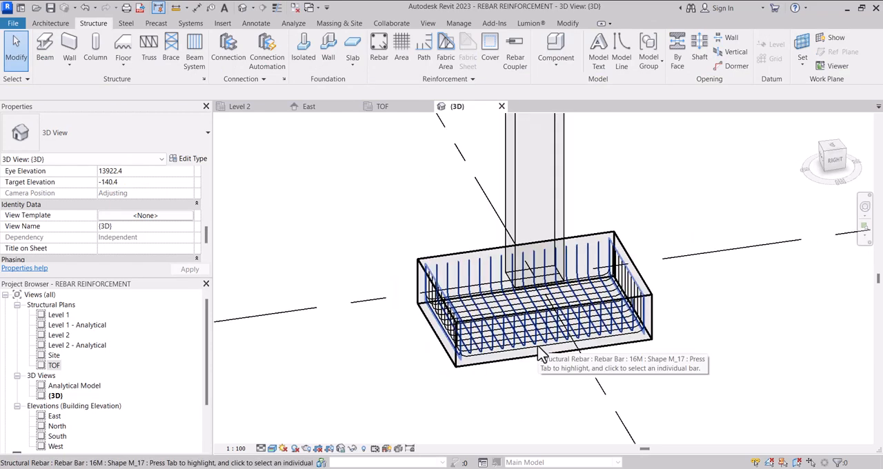
{"action": "scroll", "coordinate": [173, 192], "scroll_direction": "down", "scroll_amount": 2}
{"action": "scroll", "coordinate": [171, 204], "scroll_direction": "up", "scroll_amount": 5}
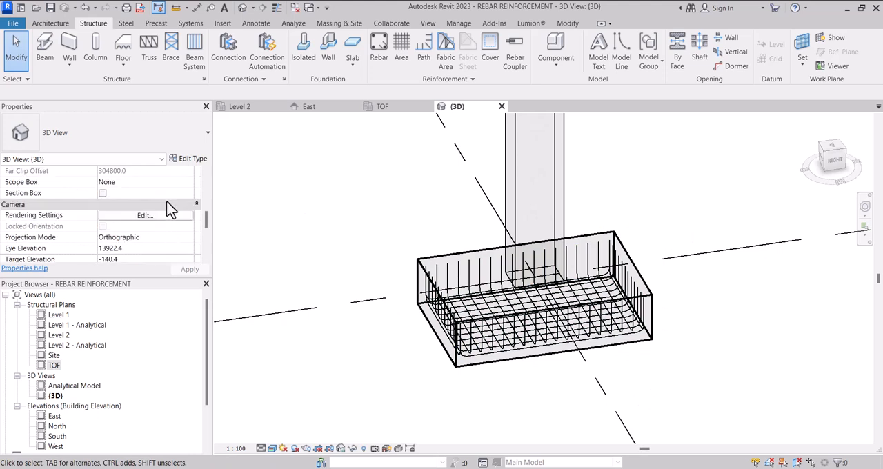
Step: Look through the 3D view's graphics, extents, camera and identity properties, including its rendering settings
{"action": "scroll", "coordinate": [172, 215], "scroll_direction": "up", "scroll_amount": 3}
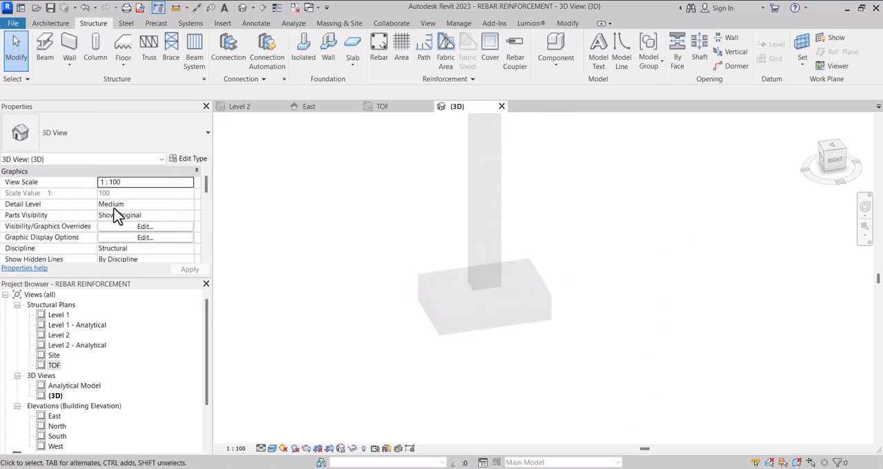
{"action": "scroll", "coordinate": [116, 216], "scroll_direction": "down", "scroll_amount": 2}
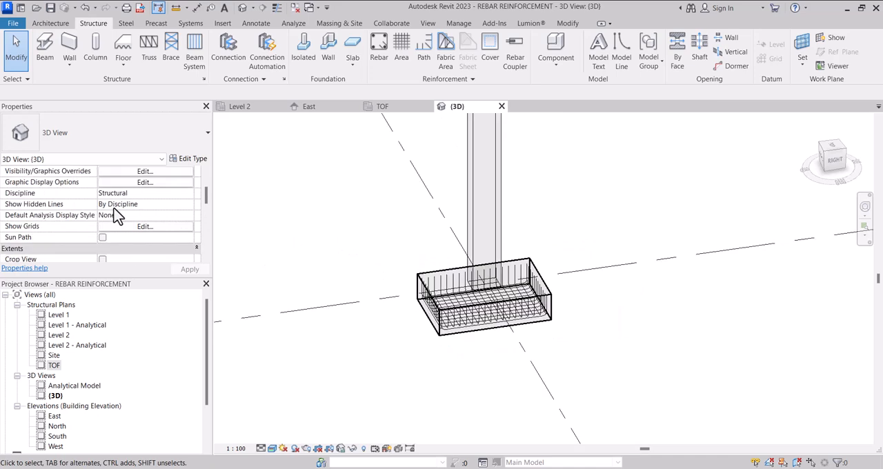
{"action": "scroll", "coordinate": [117, 216], "scroll_direction": "down", "scroll_amount": 2}
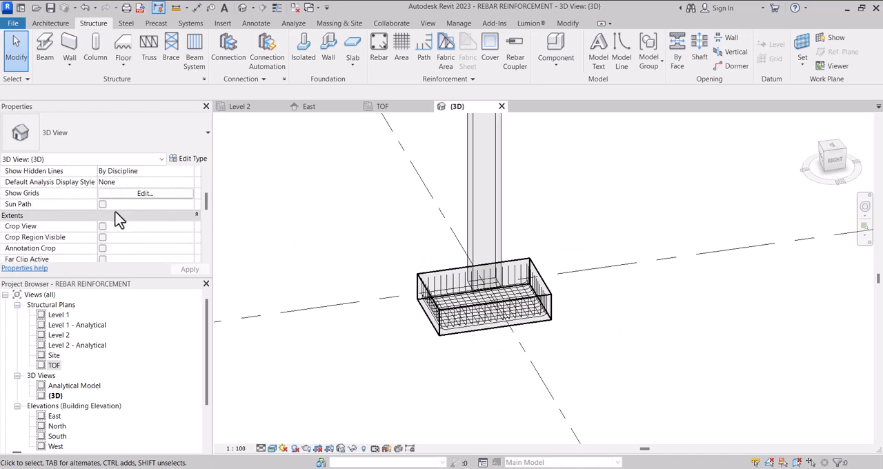
{"action": "scroll", "coordinate": [118, 219], "scroll_direction": "down", "scroll_amount": 8}
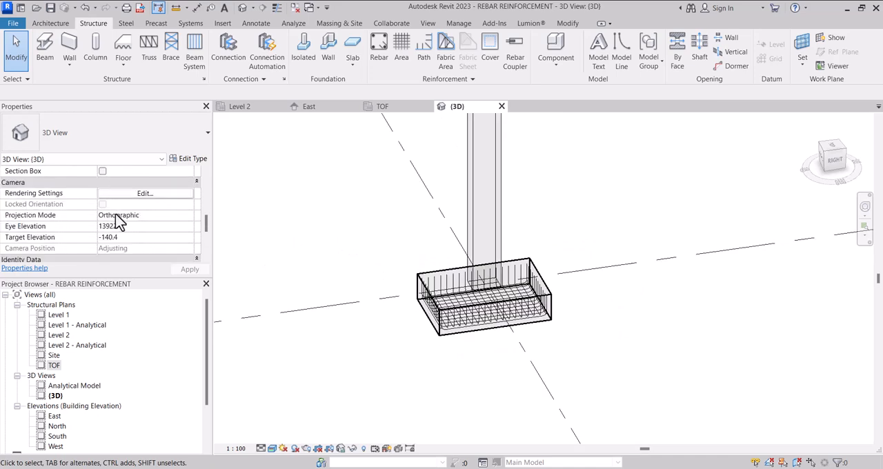
{"action": "scroll", "coordinate": [117, 219], "scroll_direction": "down", "scroll_amount": 4}
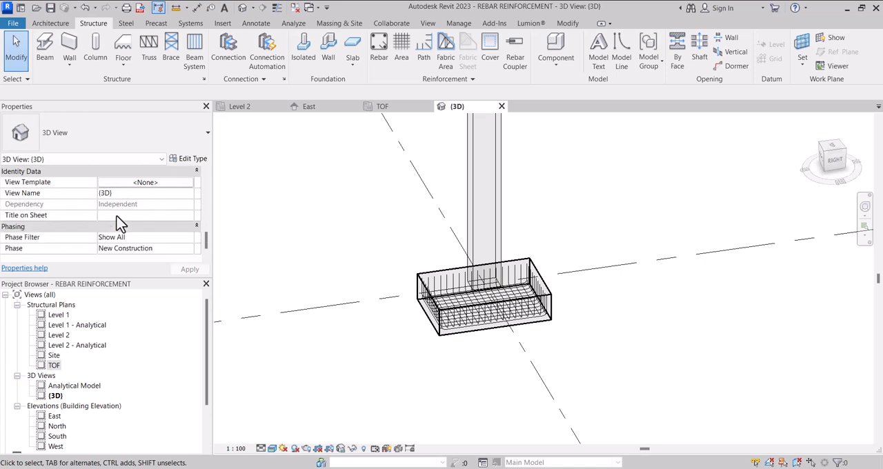
{"action": "scroll", "coordinate": [118, 222], "scroll_direction": "up", "scroll_amount": 3}
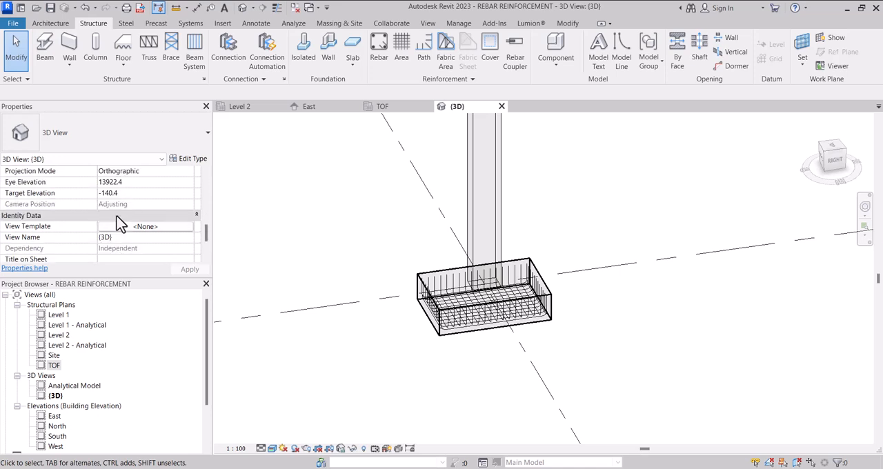
{"action": "scroll", "coordinate": [118, 224], "scroll_direction": "up", "scroll_amount": 1}
{"action": "scroll", "coordinate": [118, 222], "scroll_direction": "up", "scroll_amount": 1}
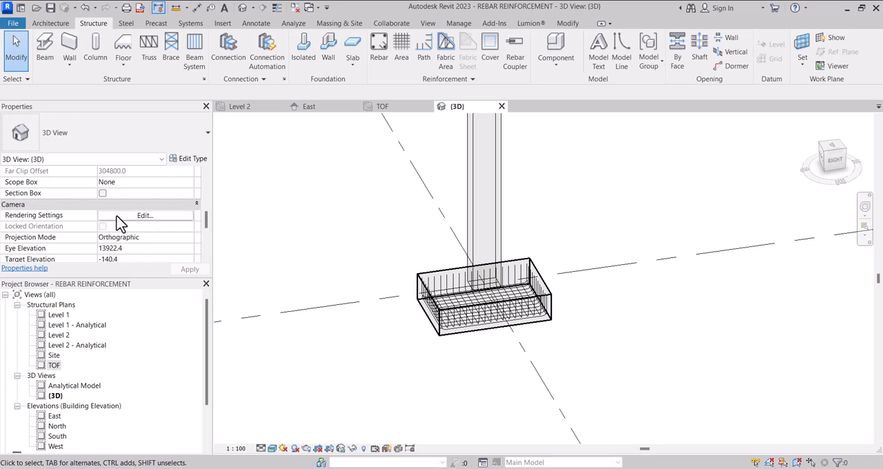
{"action": "left_click", "coordinate": [118, 218]}
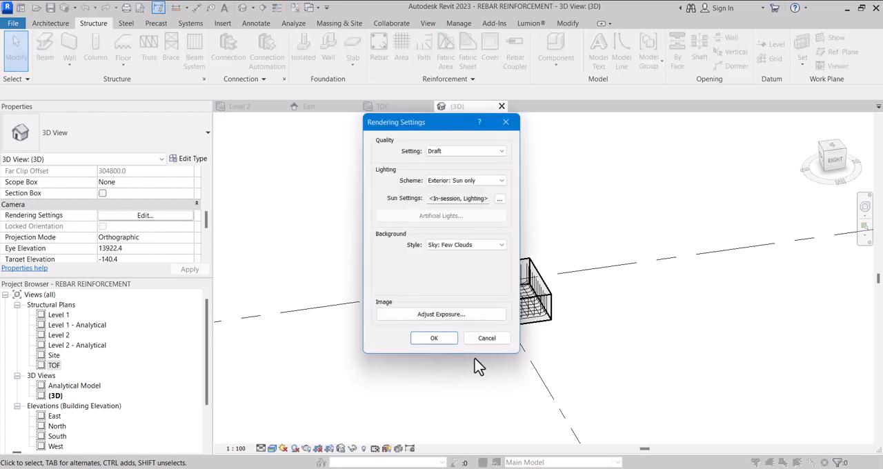
{"action": "left_click", "coordinate": [486, 339]}
{"action": "scroll", "coordinate": [31, 221], "scroll_direction": "up", "scroll_amount": 2}
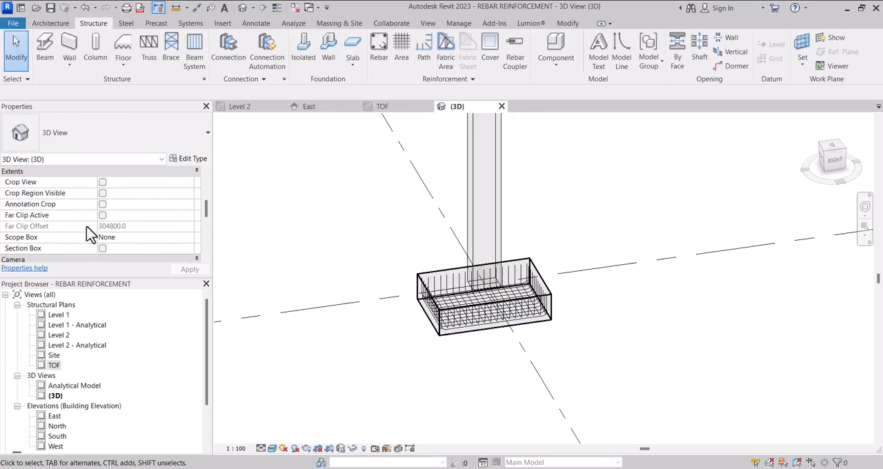
{"action": "scroll", "coordinate": [125, 260], "scroll_direction": "up", "scroll_amount": 3}
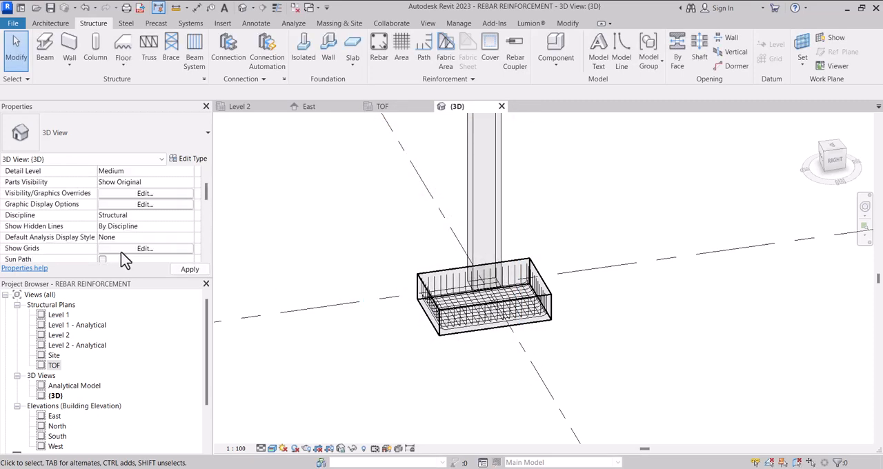
{"action": "scroll", "coordinate": [125, 260], "scroll_direction": "up", "scroll_amount": 1}
{"action": "scroll", "coordinate": [125, 260], "scroll_direction": "down", "scroll_amount": 5}
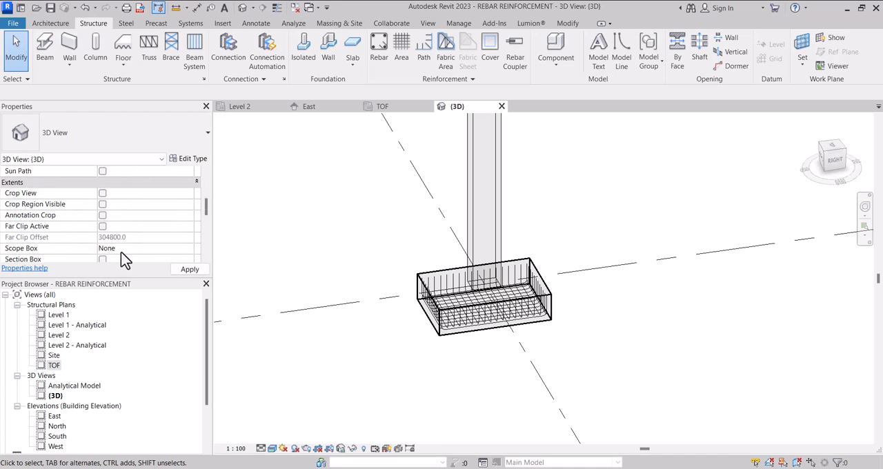
{"action": "scroll", "coordinate": [125, 260], "scroll_direction": "down", "scroll_amount": 5}
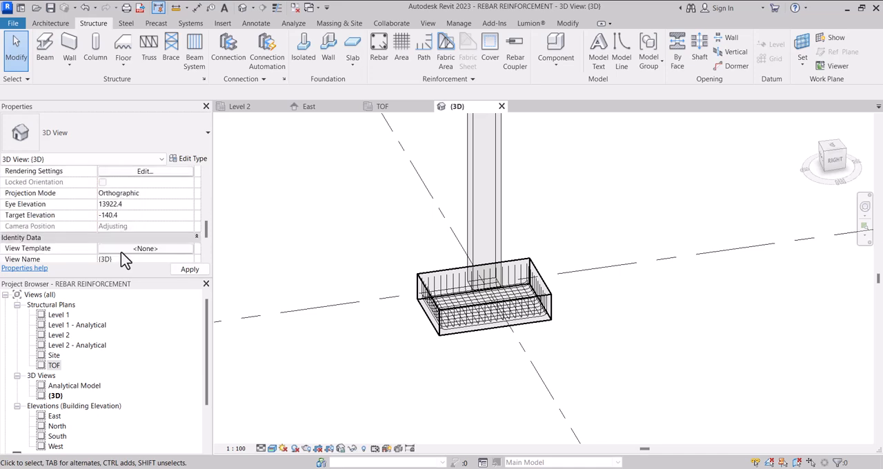
Step: Set the crosswise 16M rebar set in the footing to be shown unobscured in the {3D} view
{"action": "scroll", "coordinate": [421, 276], "scroll_direction": "up", "scroll_amount": 4}
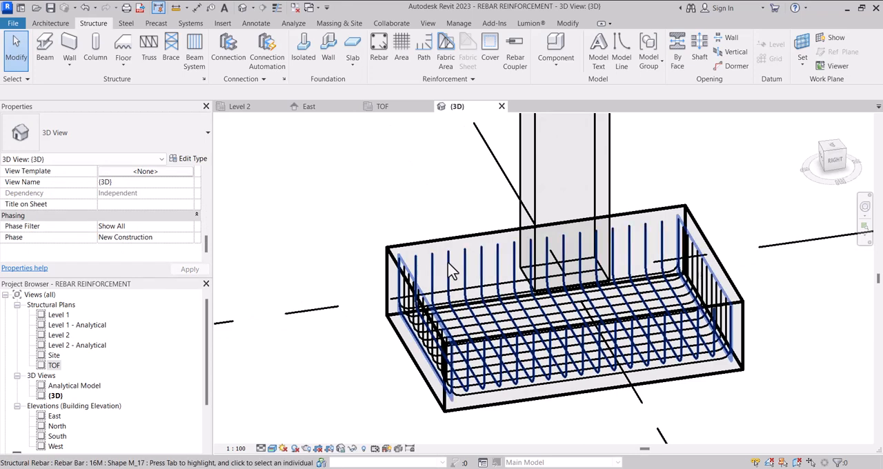
{"action": "left_click", "coordinate": [449, 267]}
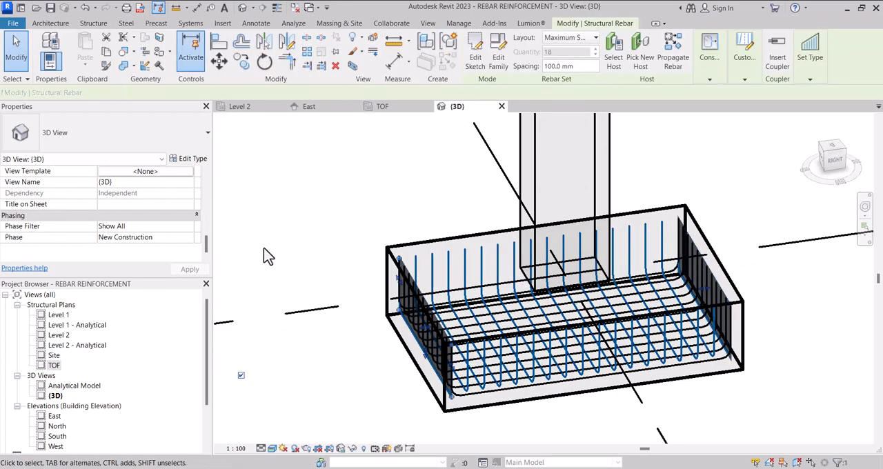
{"action": "scroll", "coordinate": [144, 224], "scroll_direction": "up", "scroll_amount": 5}
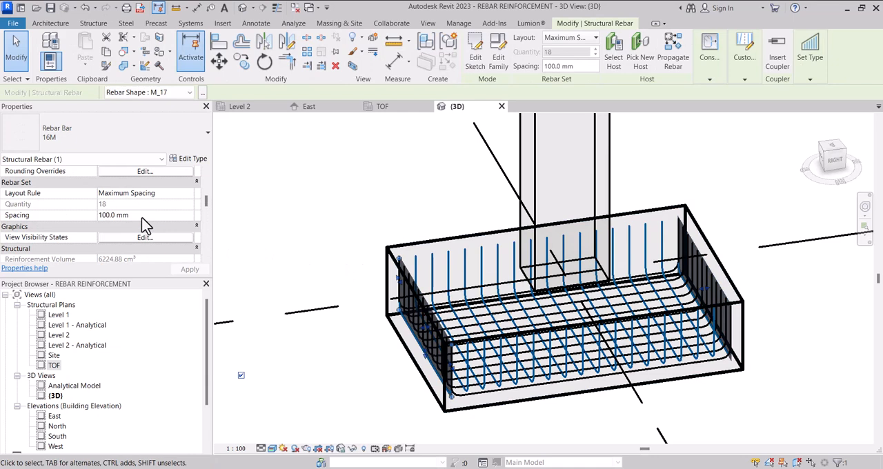
{"action": "scroll", "coordinate": [145, 227], "scroll_direction": "up", "scroll_amount": 2}
{"action": "scroll", "coordinate": [145, 231], "scroll_direction": "down", "scroll_amount": 2}
{"action": "left_click", "coordinate": [142, 237]}
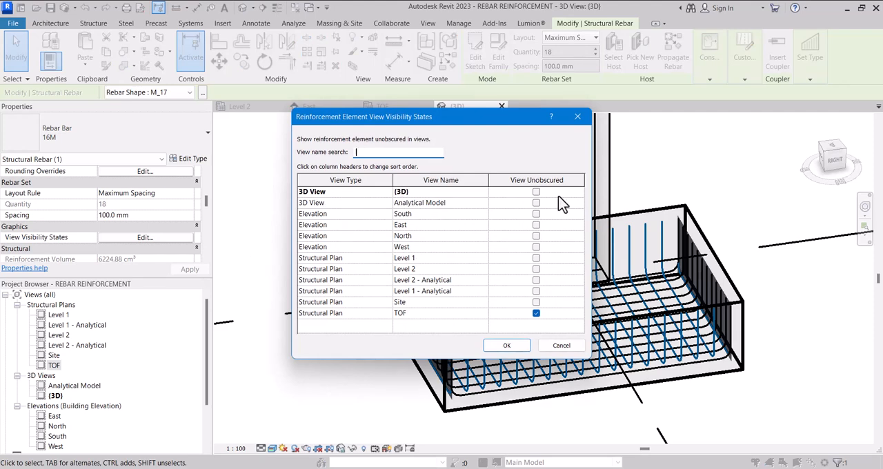
{"action": "left_click", "coordinate": [537, 193]}
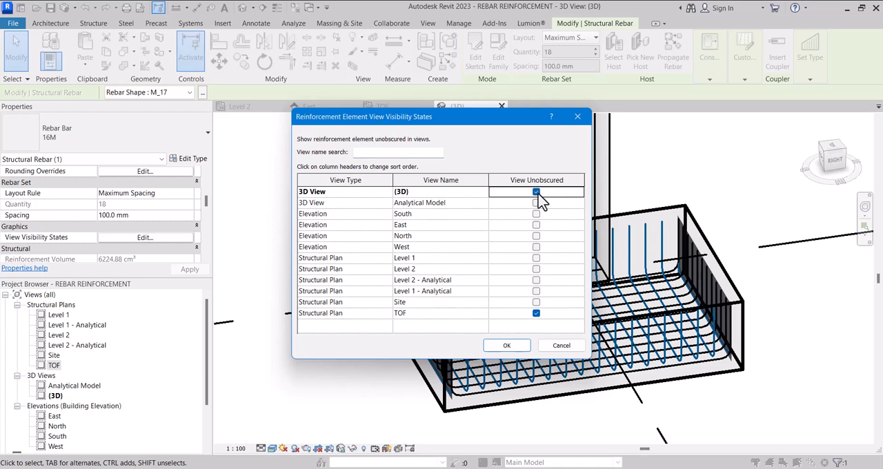
{"action": "left_click", "coordinate": [509, 347]}
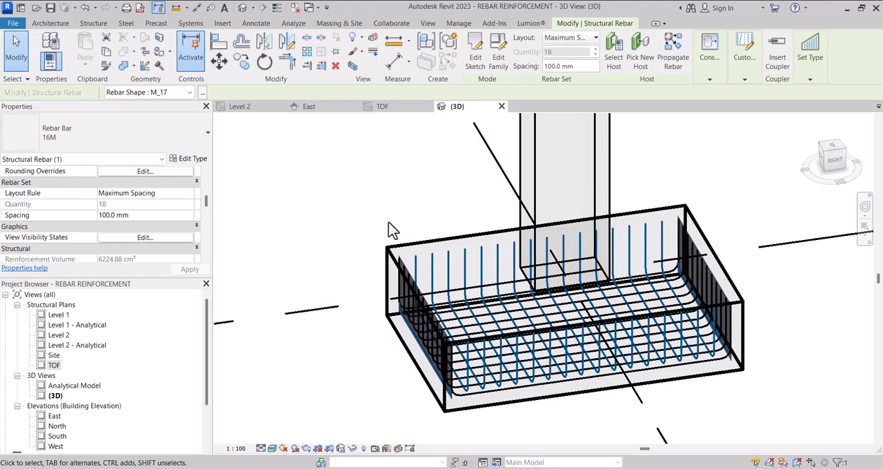
{"action": "scroll", "coordinate": [390, 224], "scroll_direction": "down", "scroll_amount": 3}
{"action": "left_click", "coordinate": [473, 368]}
Step: Override the crosswise rebar set's graphics by element in the 3D view, using a Solid projection line pattern
{"action": "scroll", "coordinate": [448, 290], "scroll_direction": "up", "scroll_amount": 3}
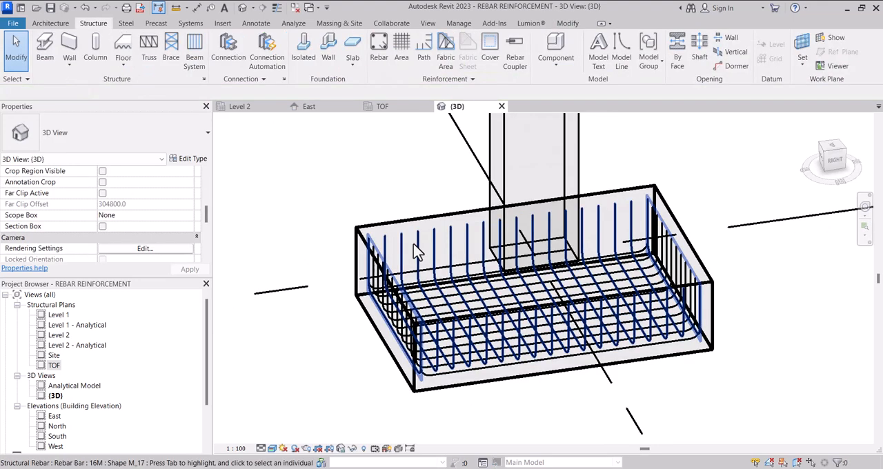
{"action": "left_click", "coordinate": [416, 252]}
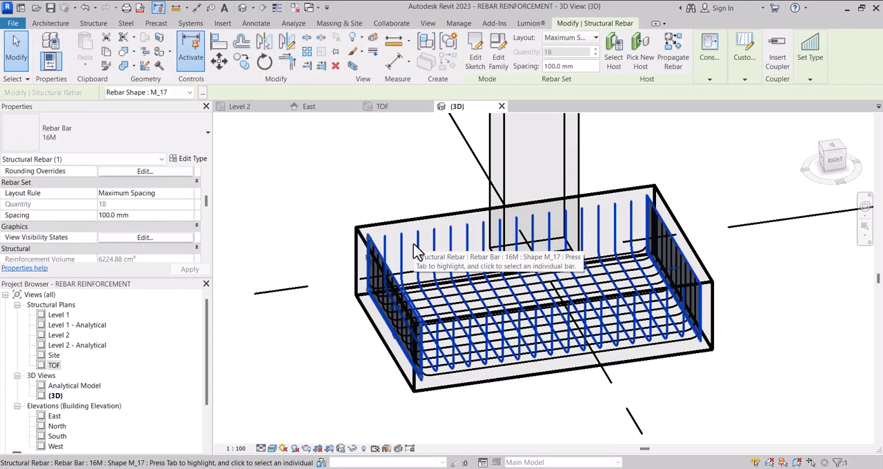
{"action": "right_click", "coordinate": [416, 252]}
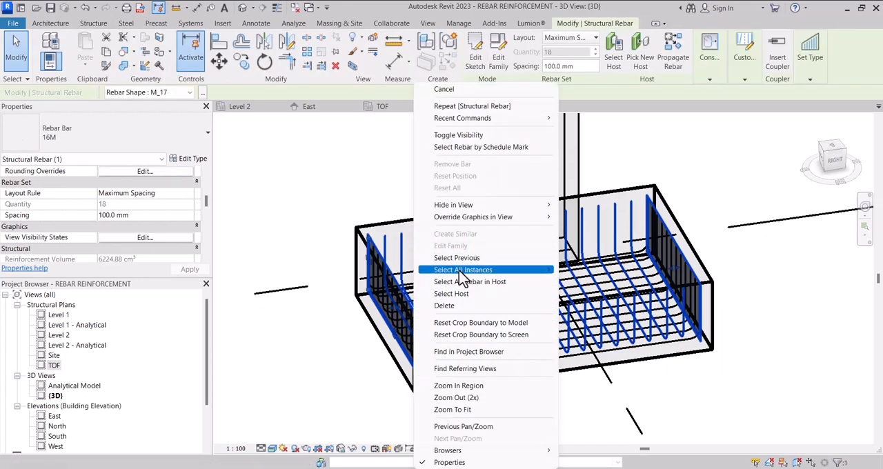
{"action": "mouse_move", "coordinate": [469, 219]}
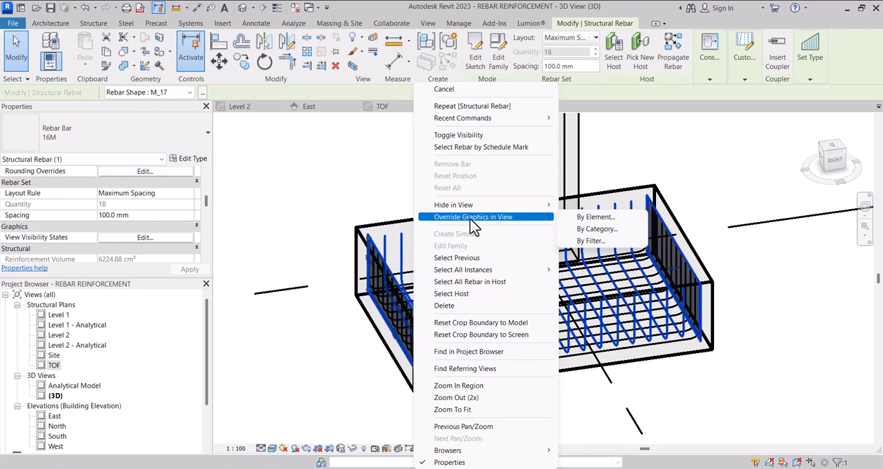
{"action": "left_click", "coordinate": [595, 217]}
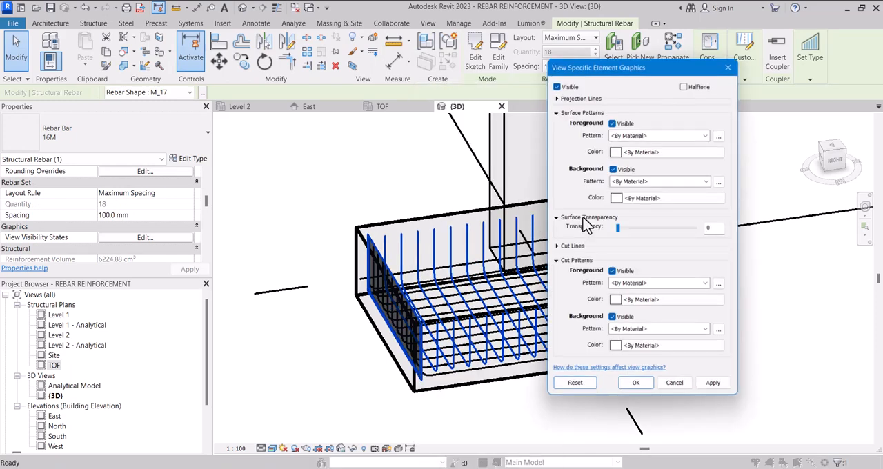
{"action": "left_click_drag", "start_coordinate": [600, 67], "coordinate": [189, 118]}
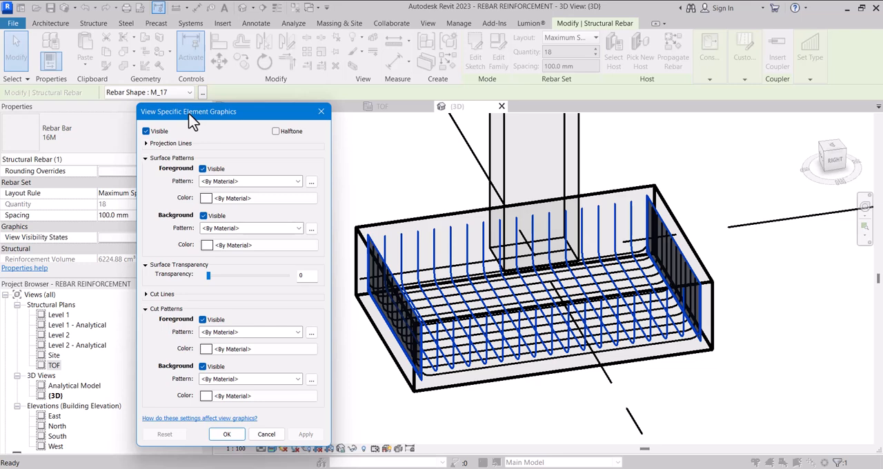
{"action": "left_click", "coordinate": [151, 145]}
{"action": "left_click", "coordinate": [219, 156]}
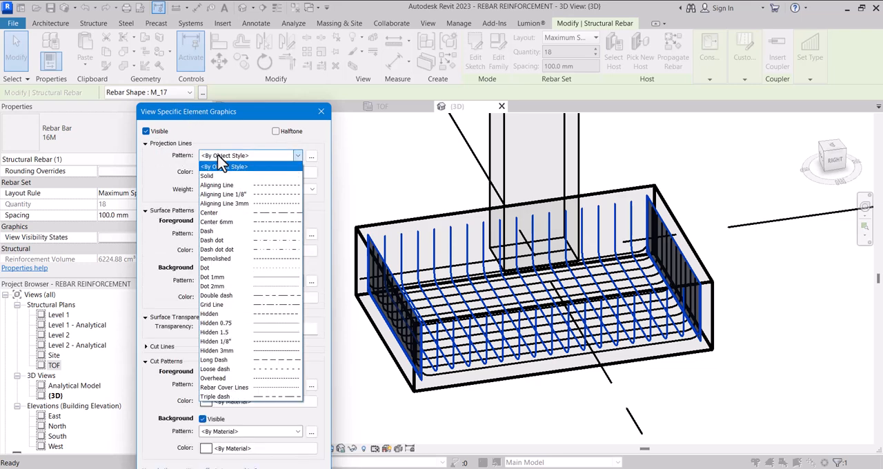
{"action": "left_click", "coordinate": [227, 176]}
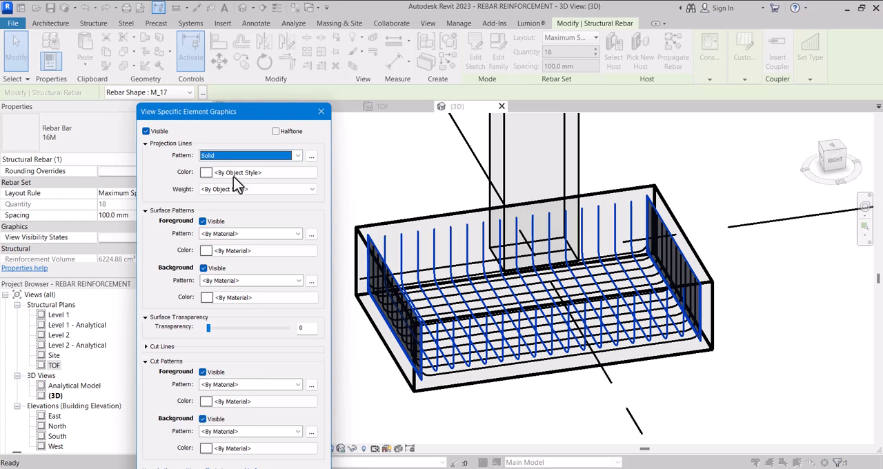
Step: Set the crosswise rebar set's projection lines to Red with line weight 3 and apply the override
{"action": "left_click", "coordinate": [238, 174]}
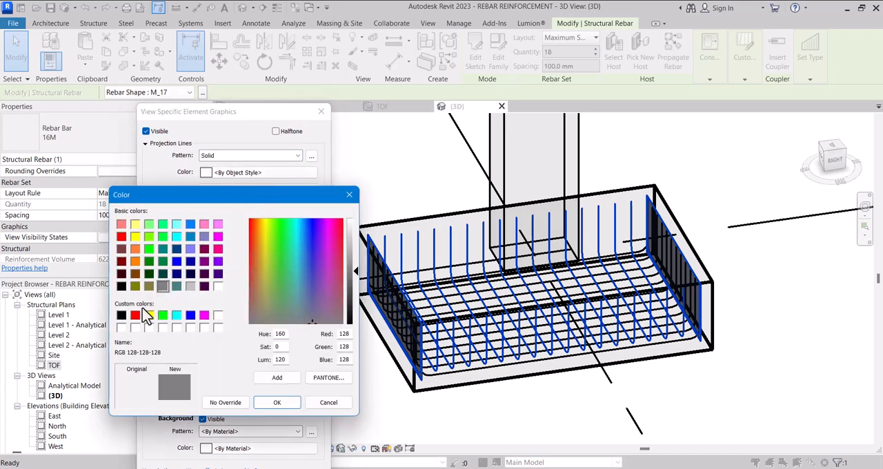
{"action": "left_click", "coordinate": [135, 315]}
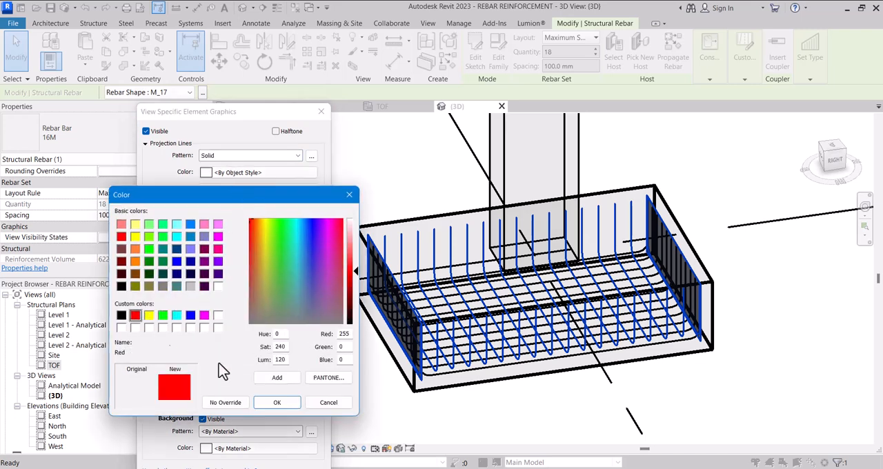
{"action": "left_click", "coordinate": [279, 402]}
{"action": "left_click", "coordinate": [227, 189]}
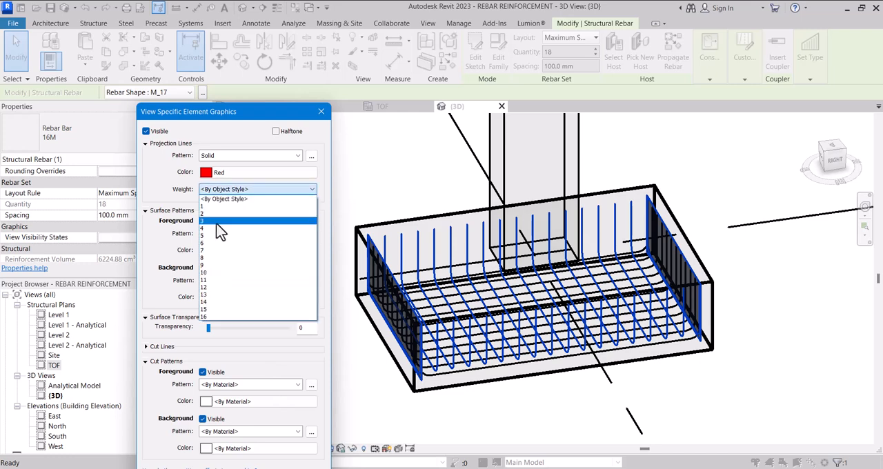
{"action": "left_click", "coordinate": [219, 220]}
{"action": "left_click_drag", "start_coordinate": [234, 111], "coordinate": [224, 21]}
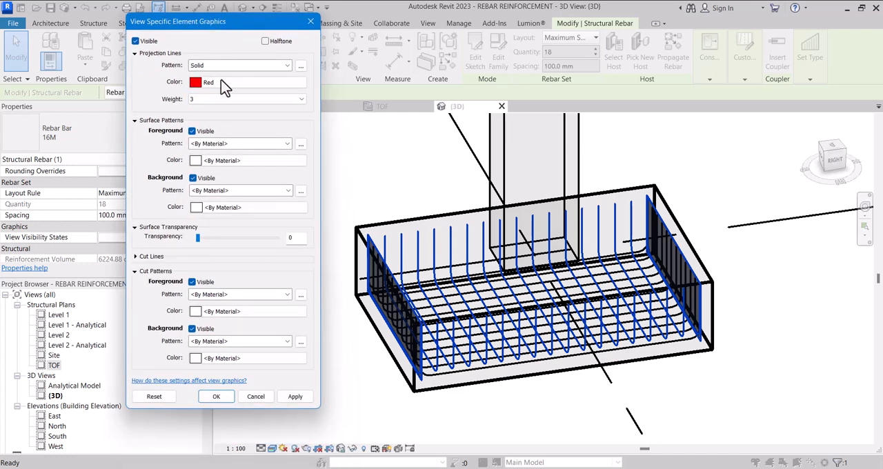
{"action": "left_click", "coordinate": [295, 397]}
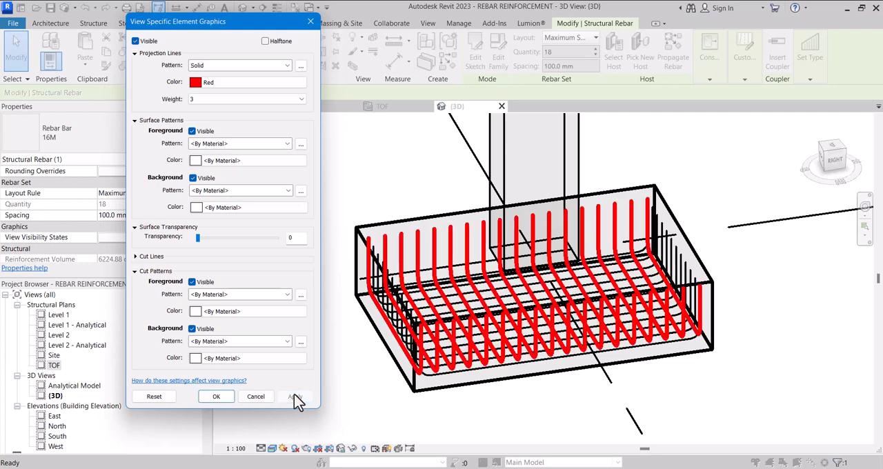
Step: Override the lengthwise 16M rebar set's graphics by element in the 3D view, using a Solid projection line pattern
{"action": "left_click", "coordinate": [216, 397]}
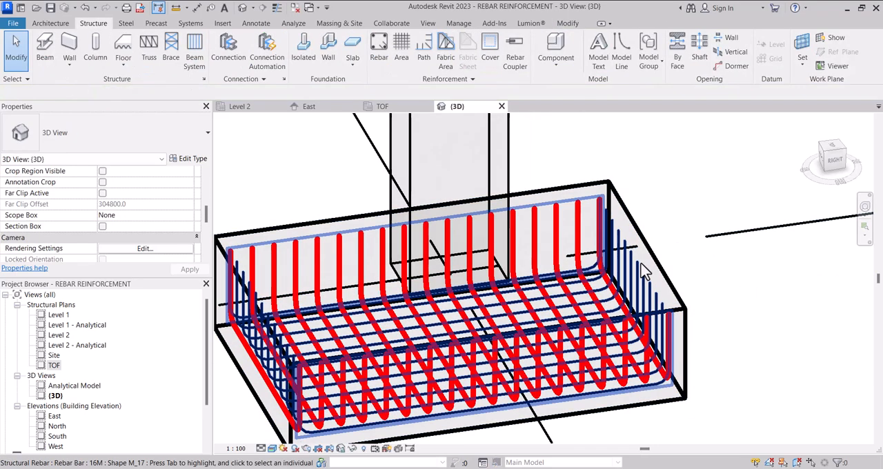
{"action": "left_click", "coordinate": [642, 274]}
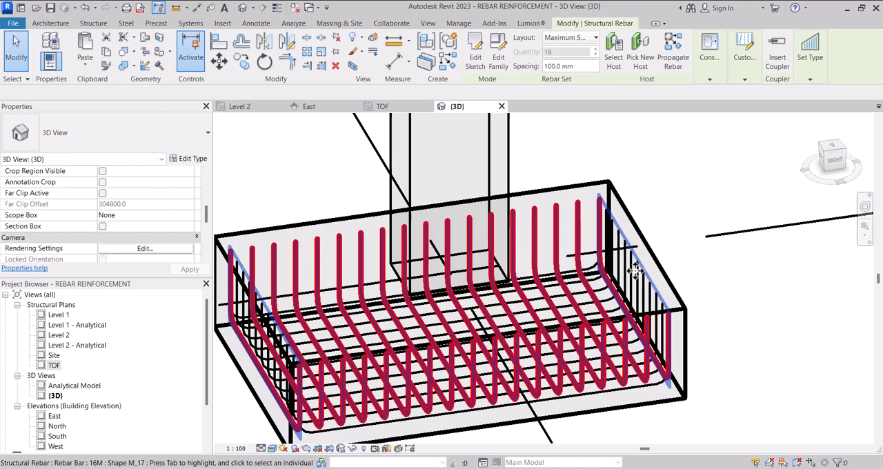
{"action": "right_click", "coordinate": [631, 269]}
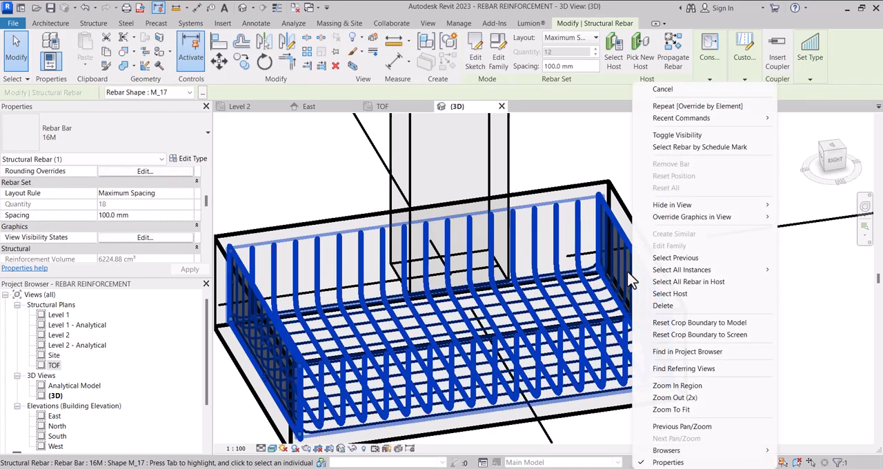
{"action": "mouse_move", "coordinate": [691, 221]}
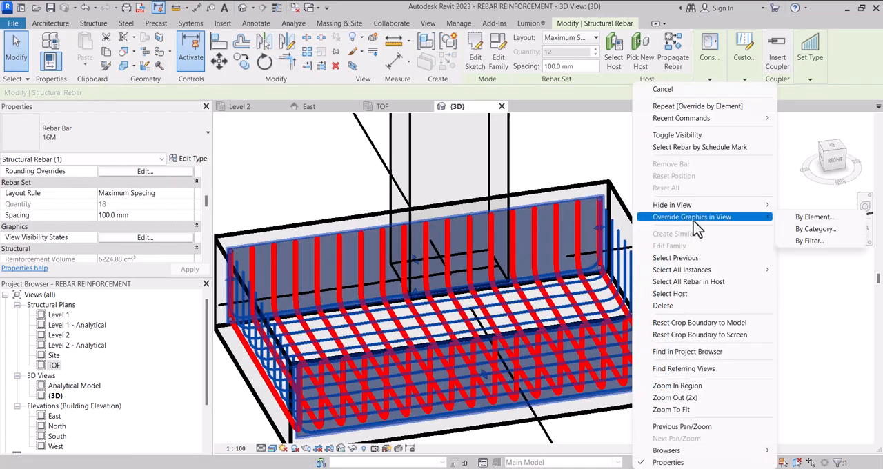
{"action": "left_click", "coordinate": [800, 218]}
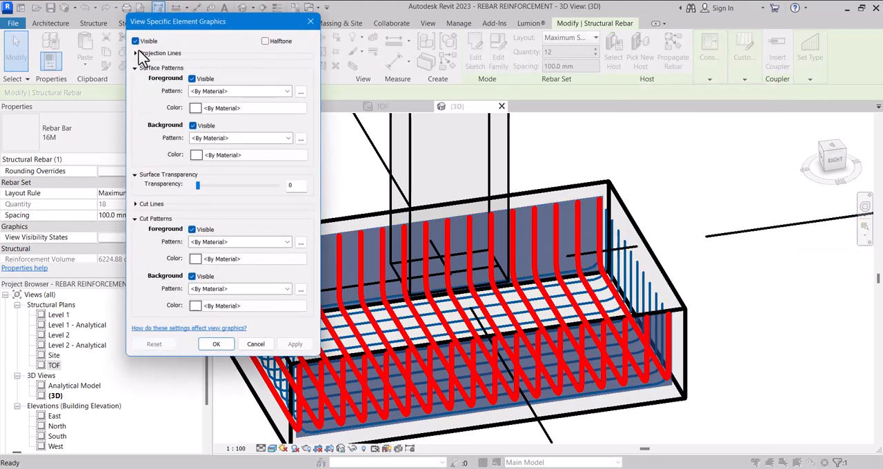
{"action": "left_click", "coordinate": [137, 54]}
{"action": "left_click", "coordinate": [206, 66]}
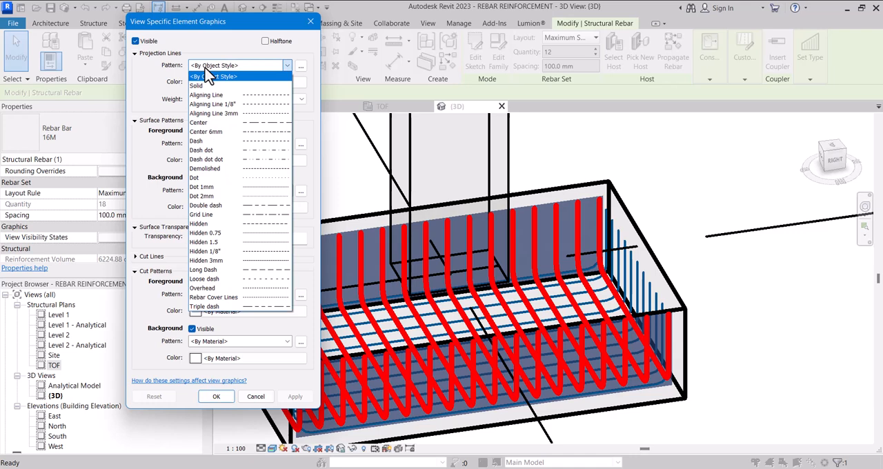
{"action": "left_click", "coordinate": [209, 86]}
Step: Set the lengthwise rebar set's projection lines to Magenta with line weight 3 and apply the override
{"action": "left_click", "coordinate": [211, 83]}
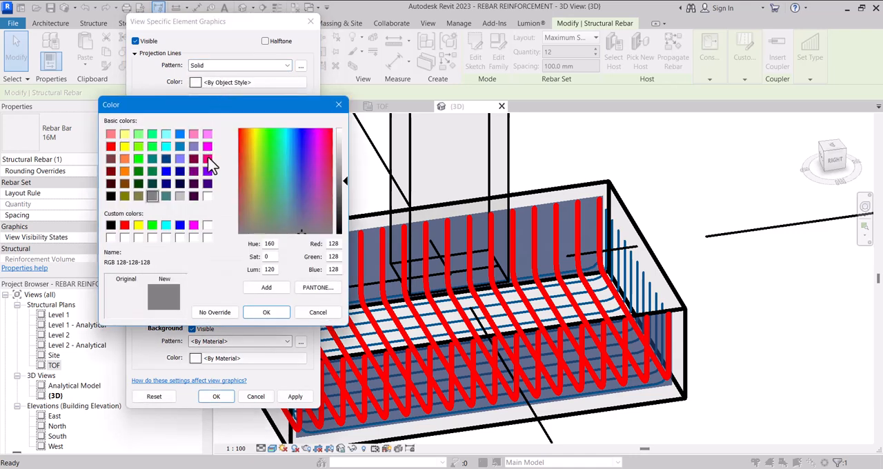
{"action": "left_click", "coordinate": [194, 228]}
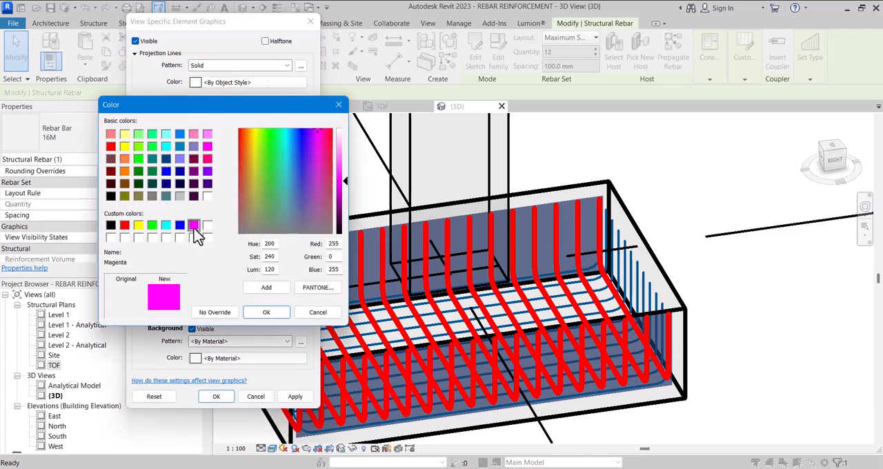
{"action": "left_click", "coordinate": [264, 313]}
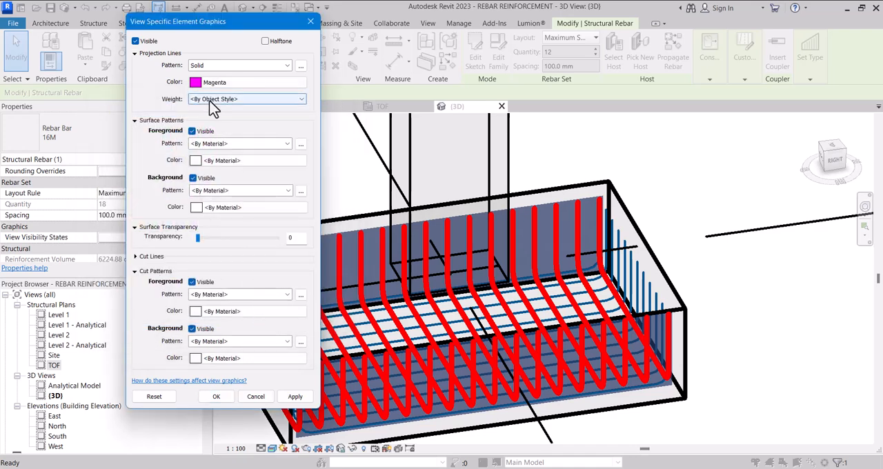
{"action": "left_click", "coordinate": [212, 101]}
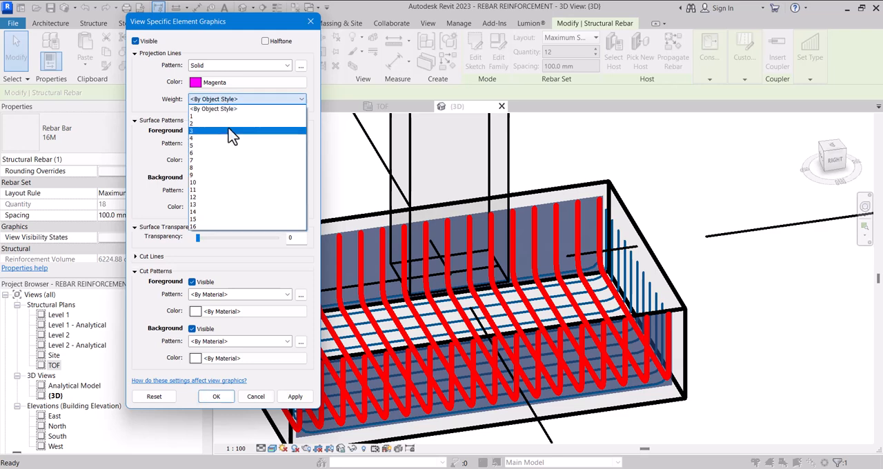
{"action": "left_click", "coordinate": [231, 132]}
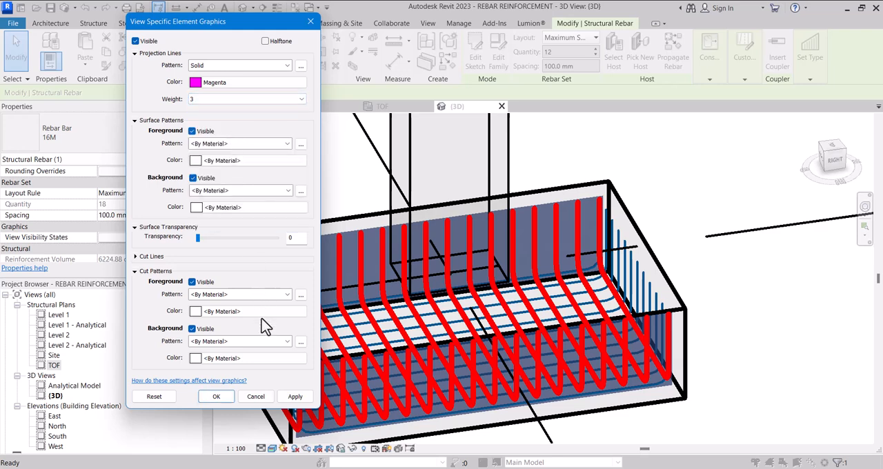
{"action": "left_click", "coordinate": [289, 394]}
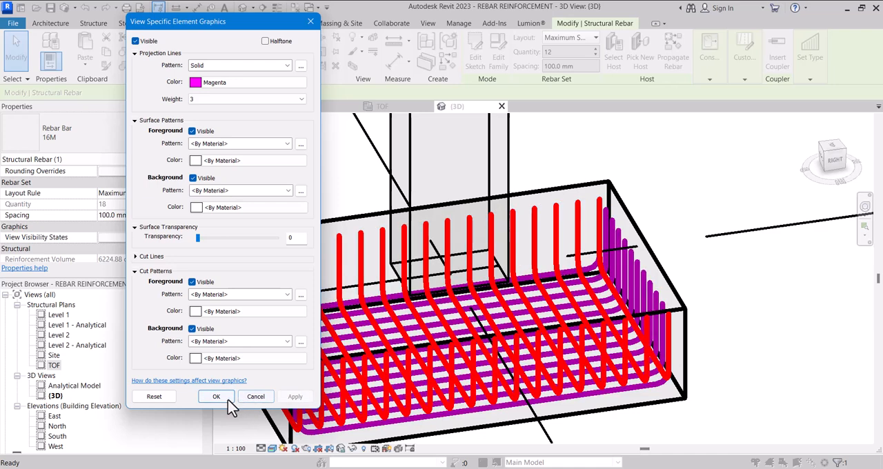
{"action": "left_click", "coordinate": [218, 398]}
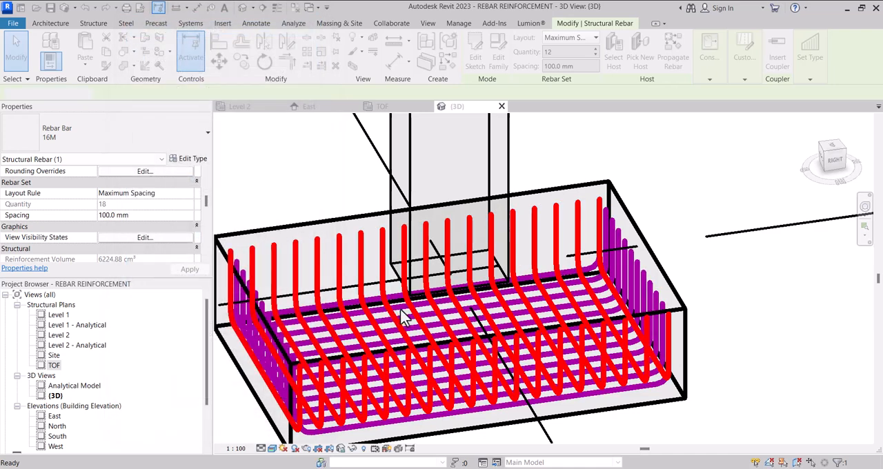
{"action": "scroll", "coordinate": [338, 236], "scroll_direction": "down", "scroll_amount": 3}
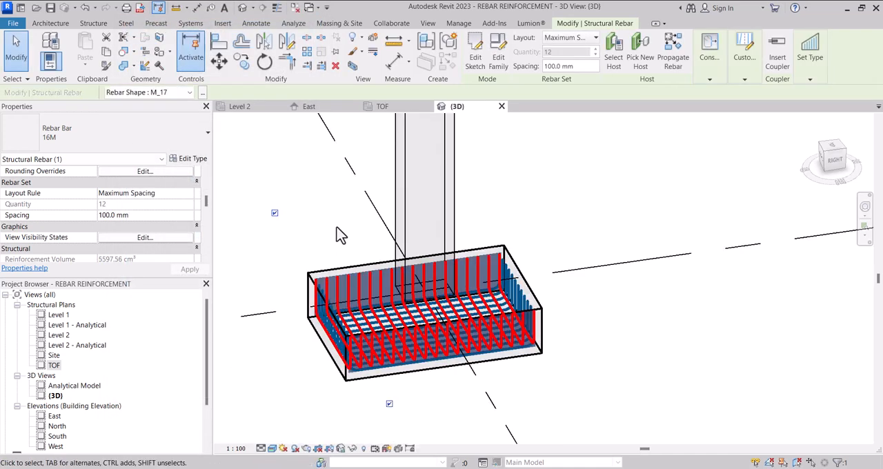
{"action": "key", "text": "Escape"}
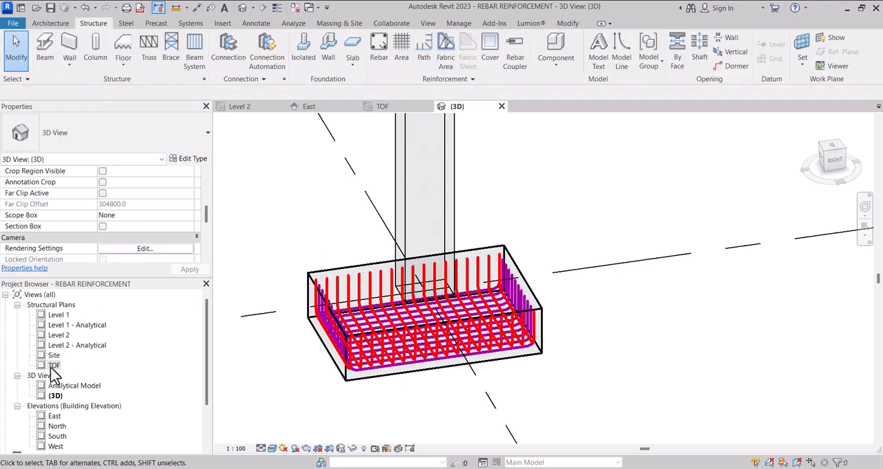
Step: Open the TOF structural plan showing the footing's rebar grid
{"action": "double_click", "coordinate": [54, 365]}
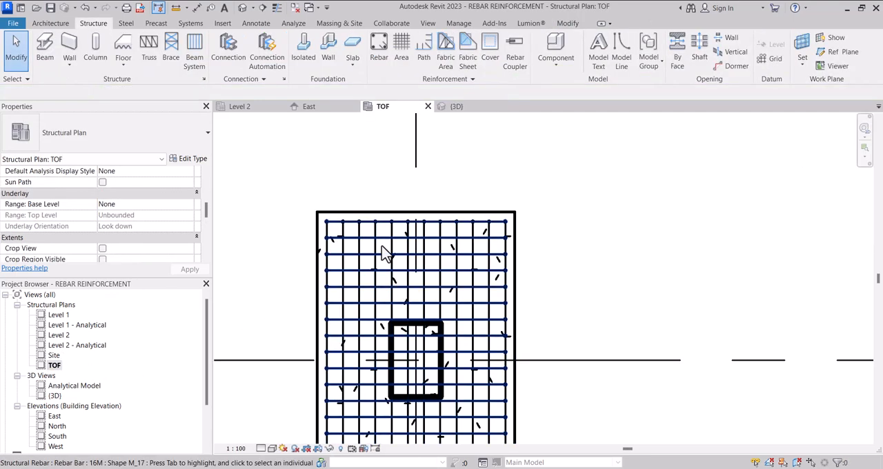
{"action": "scroll", "coordinate": [414, 262], "scroll_direction": "down", "scroll_amount": 2}
{"action": "scroll", "coordinate": [390, 346], "scroll_direction": "up", "scroll_amount": 3}
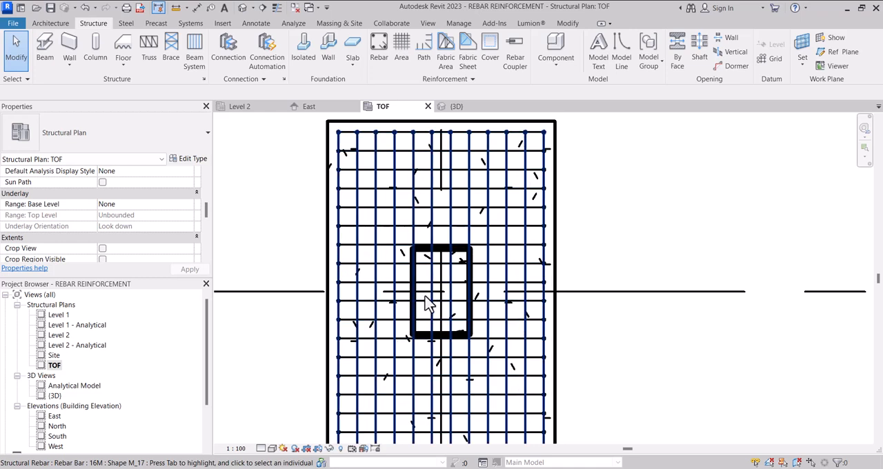
{"action": "scroll", "coordinate": [428, 307], "scroll_direction": "down", "scroll_amount": 3}
{"action": "scroll", "coordinate": [431, 328], "scroll_direction": "up", "scroll_amount": 1}
{"action": "scroll", "coordinate": [404, 271], "scroll_direction": "up", "scroll_amount": 1}
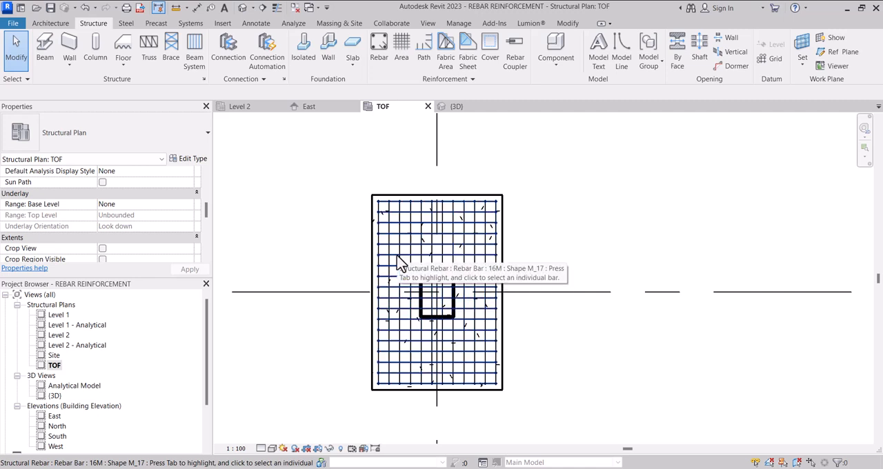
Step: Limit the crosswise rebar set in the TOF plan to show only the fourth bar from the footing's upper edge
{"action": "left_click", "coordinate": [400, 264]}
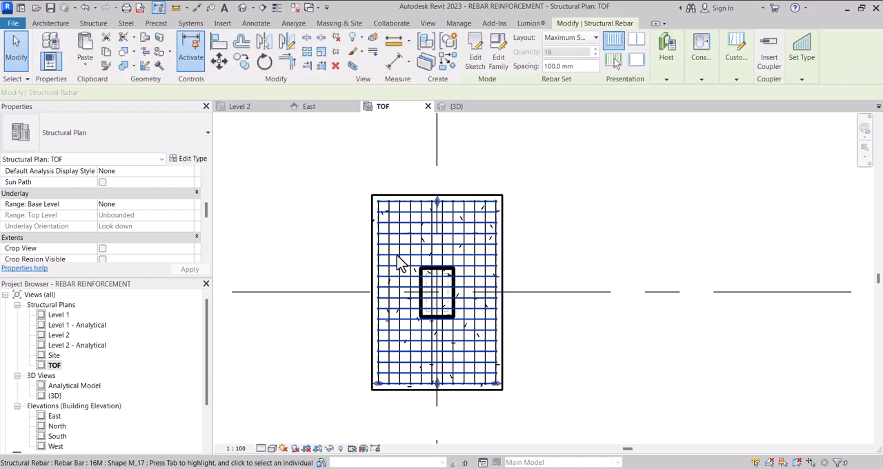
{"action": "scroll", "coordinate": [400, 264], "scroll_direction": "up", "scroll_amount": 1}
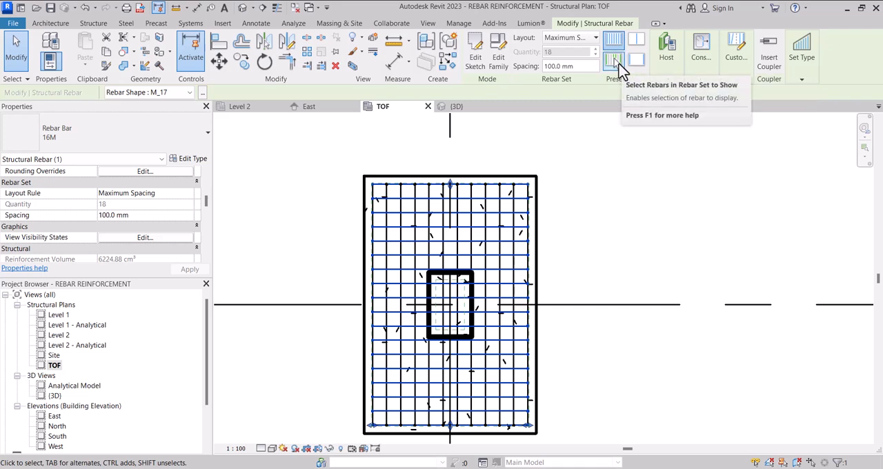
{"action": "left_click", "coordinate": [619, 69]}
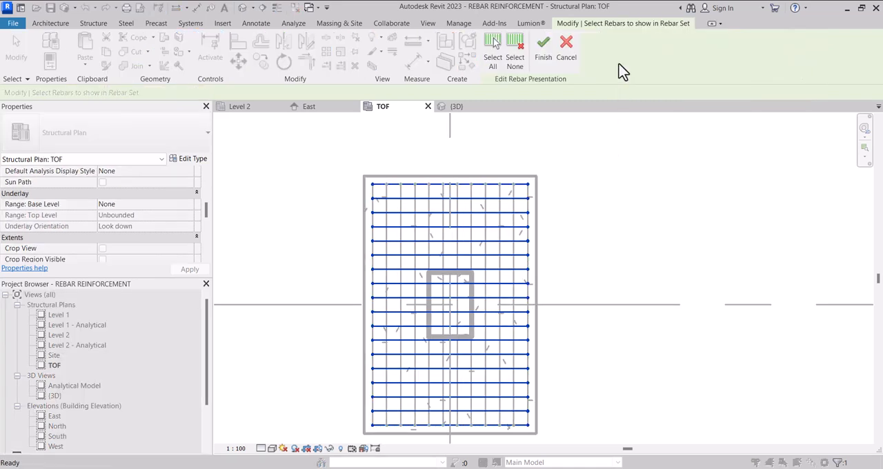
{"action": "left_click", "coordinate": [524, 65]}
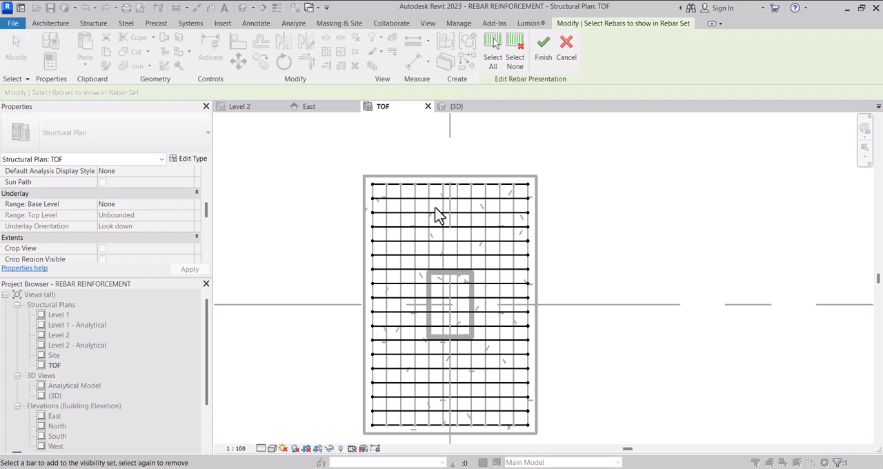
{"action": "scroll", "coordinate": [429, 219], "scroll_direction": "up", "scroll_amount": 2}
{"action": "left_click", "coordinate": [430, 231]}
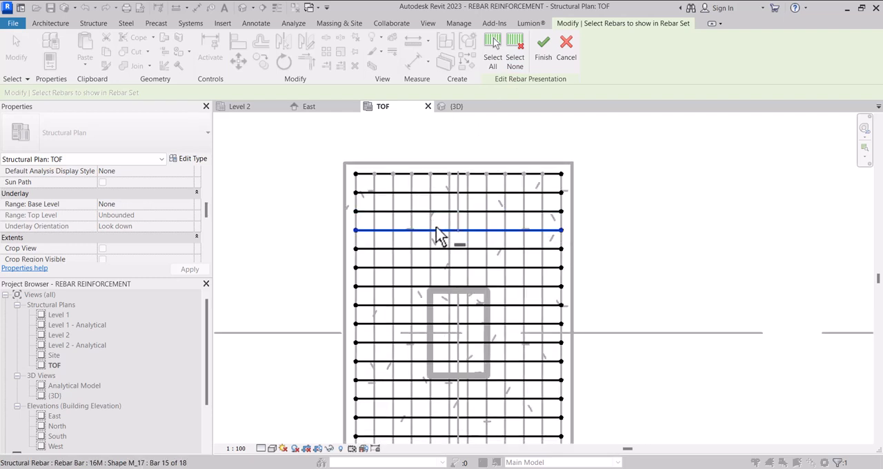
{"action": "left_click", "coordinate": [535, 68]}
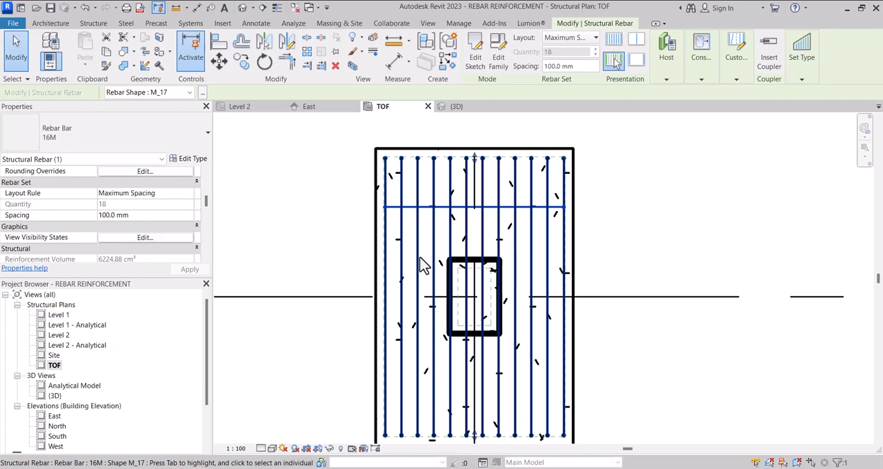
Step: Limit the lengthwise rebar set in the TOF plan to show only the third bar from the footing's left edge
{"action": "left_click", "coordinate": [420, 258]}
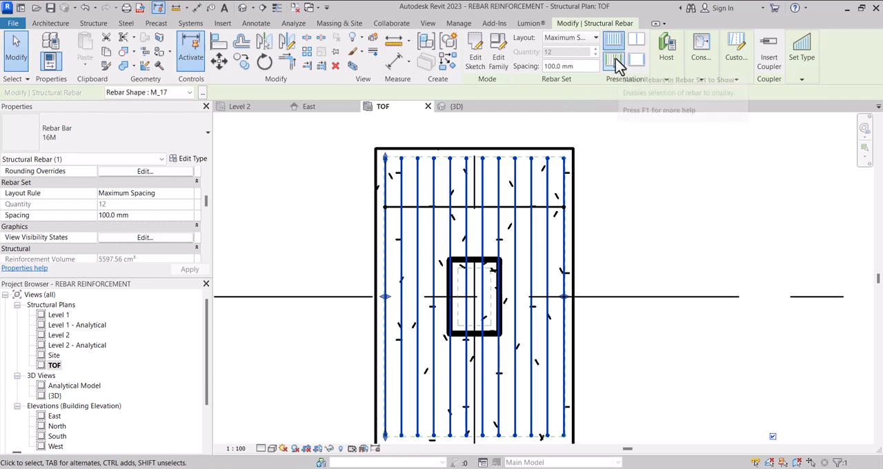
{"action": "left_click", "coordinate": [614, 61]}
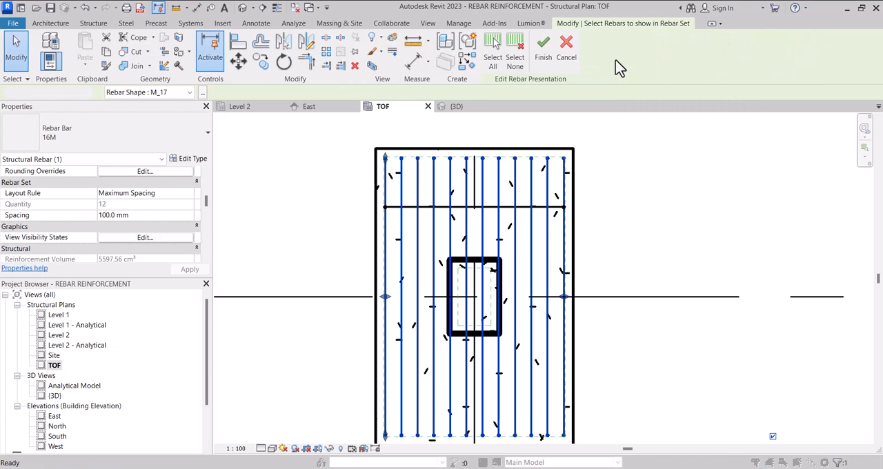
{"action": "left_click", "coordinate": [515, 59]}
{"action": "left_click", "coordinate": [419, 296]}
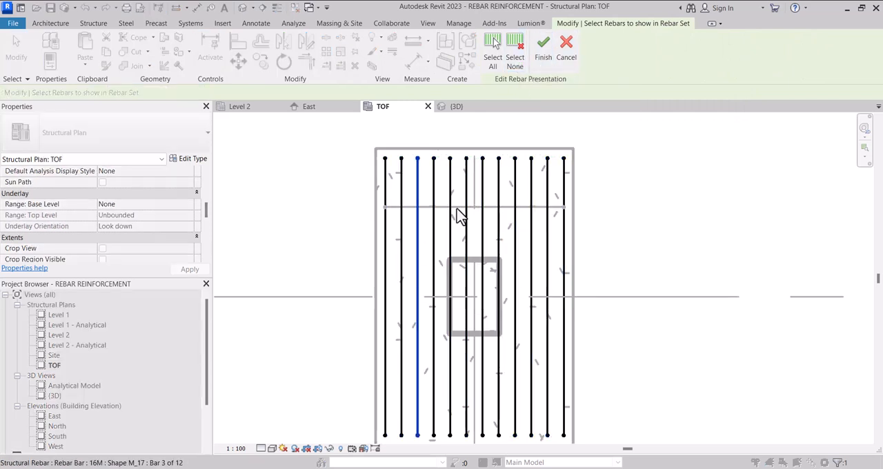
{"action": "left_click", "coordinate": [548, 59]}
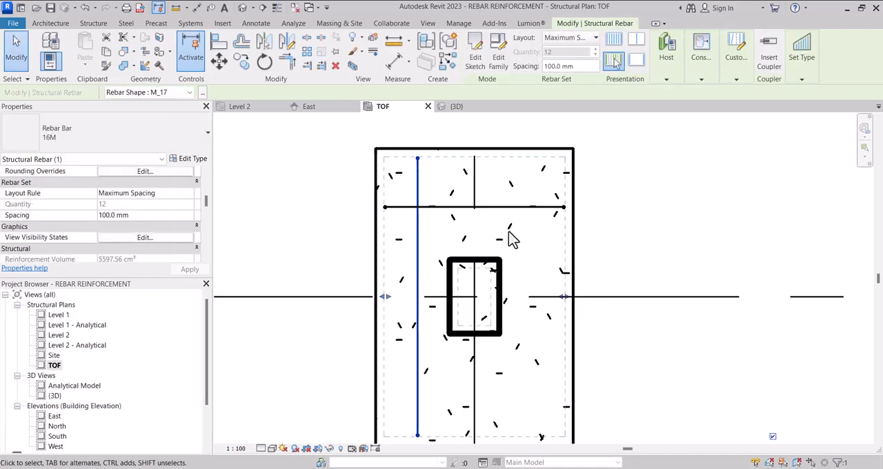
Step: Set the lengthwise rebar set's maximum spacing to 200 mm
{"action": "scroll", "coordinate": [495, 245], "scroll_direction": "down", "scroll_amount": 2}
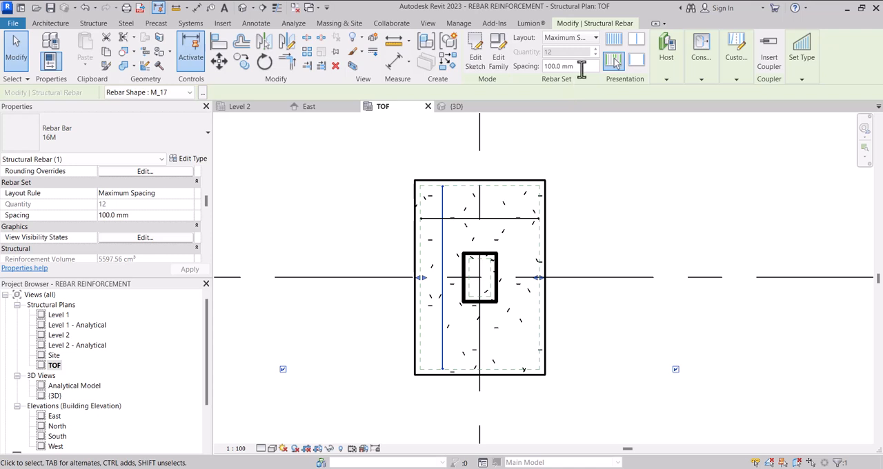
{"action": "left_click", "coordinate": [581, 68]}
{"action": "type", "text": "200"}
{"action": "key", "text": "Return"}
{"action": "scroll", "coordinate": [493, 207], "scroll_direction": "up", "scroll_amount": 1}
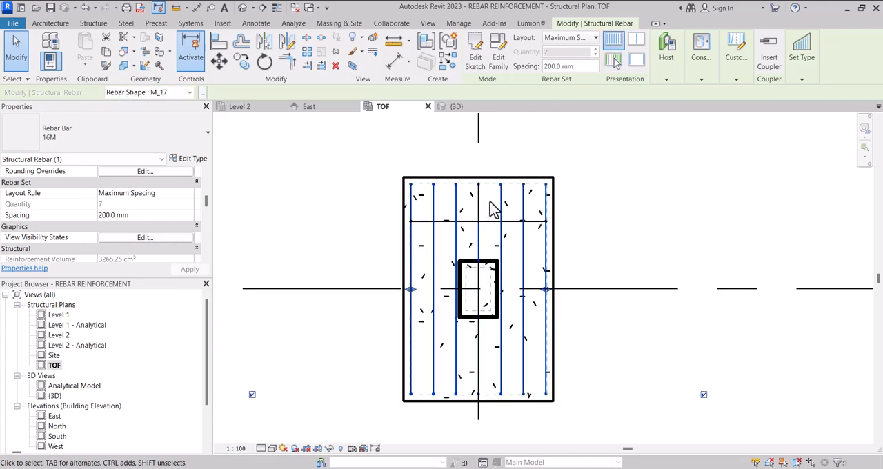
{"action": "scroll", "coordinate": [476, 215], "scroll_direction": "down", "scroll_amount": 2}
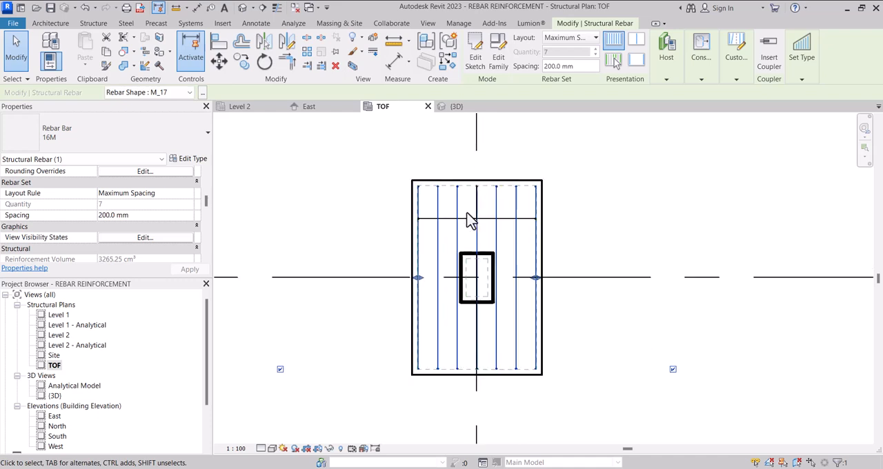
{"action": "scroll", "coordinate": [469, 219], "scroll_direction": "up", "scroll_amount": 1}
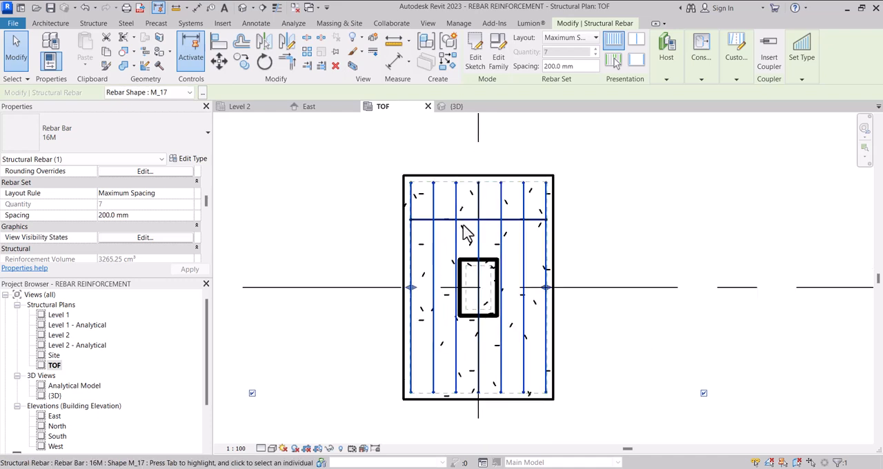
{"action": "scroll", "coordinate": [473, 232], "scroll_direction": "down", "scroll_amount": 2}
{"action": "scroll", "coordinate": [476, 233], "scroll_direction": "up", "scroll_amount": 2}
{"action": "scroll", "coordinate": [481, 237], "scroll_direction": "down", "scroll_amount": 1}
{"action": "scroll", "coordinate": [480, 236], "scroll_direction": "up", "scroll_amount": 2}
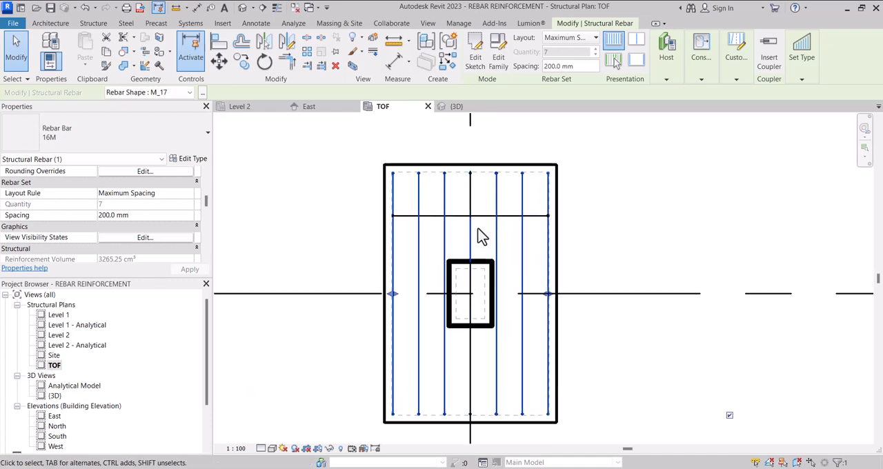
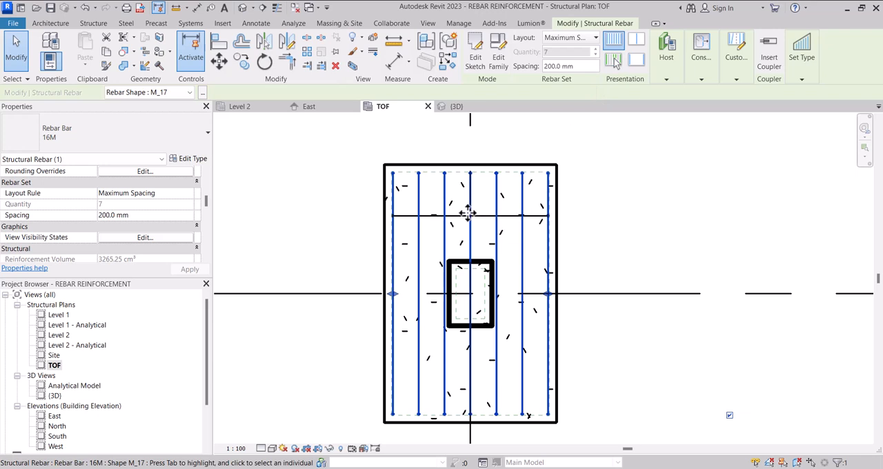
{"action": "scroll", "coordinate": [467, 221], "scroll_direction": "down", "scroll_amount": 2}
{"action": "scroll", "coordinate": [462, 220], "scroll_direction": "up", "scroll_amount": 1}
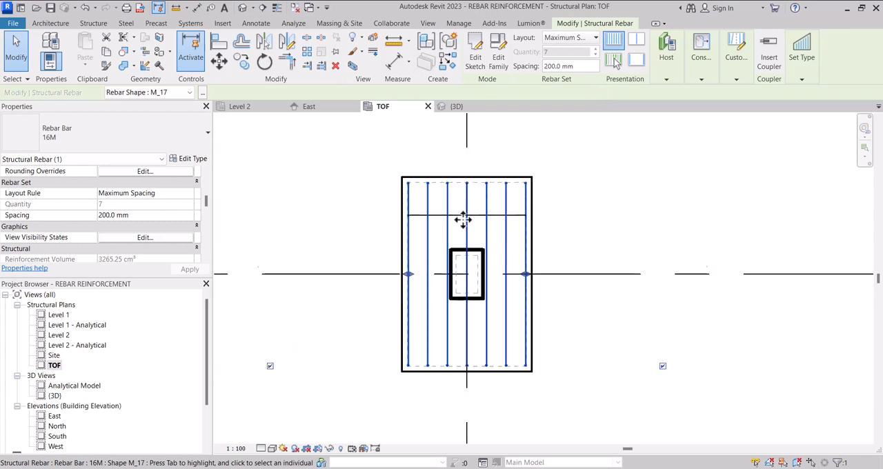
{"action": "left_click", "coordinate": [664, 80]}
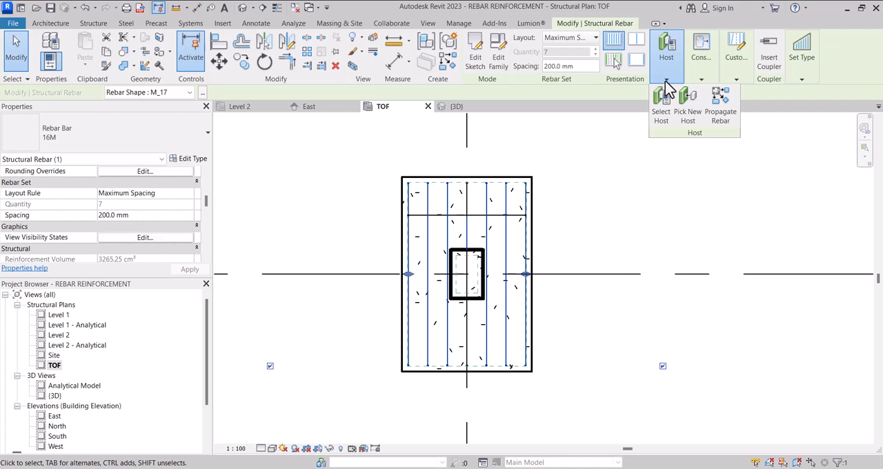
{"action": "left_click", "coordinate": [496, 206]}
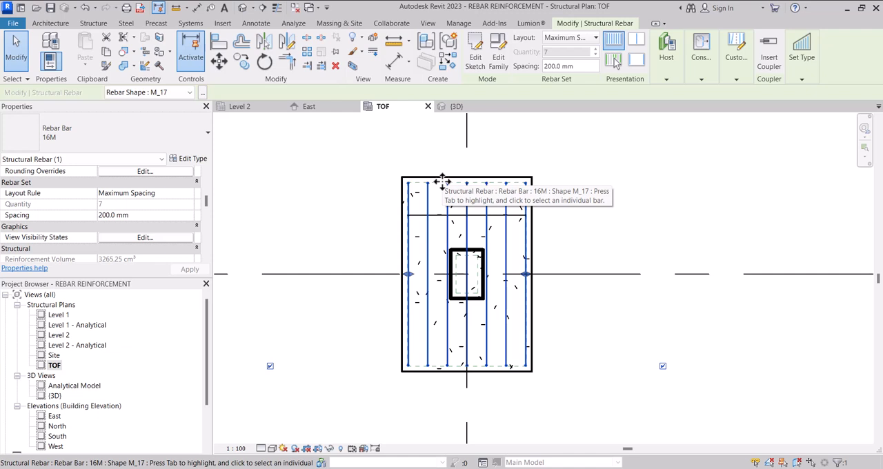
{"action": "scroll", "coordinate": [441, 233], "scroll_direction": "down", "scroll_amount": 2}
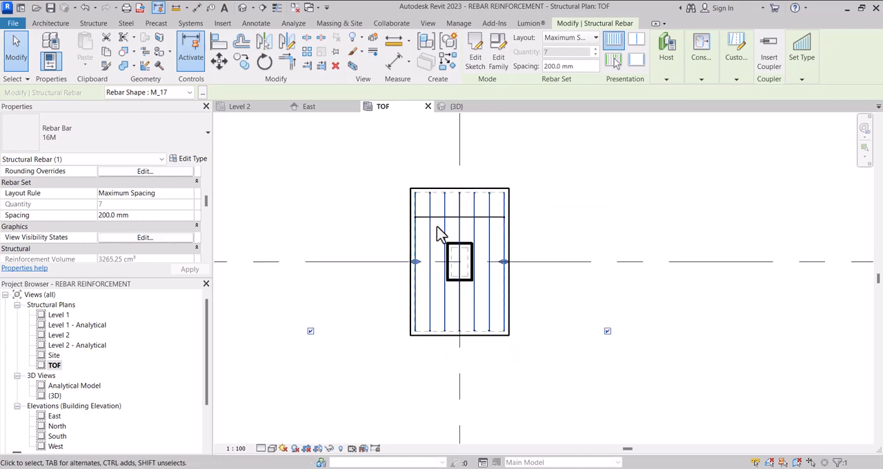
Step: Edit the lengthwise rebar set's constraints and try shifting its bar plane at the footing's left edge
{"action": "left_click", "coordinate": [698, 80]}
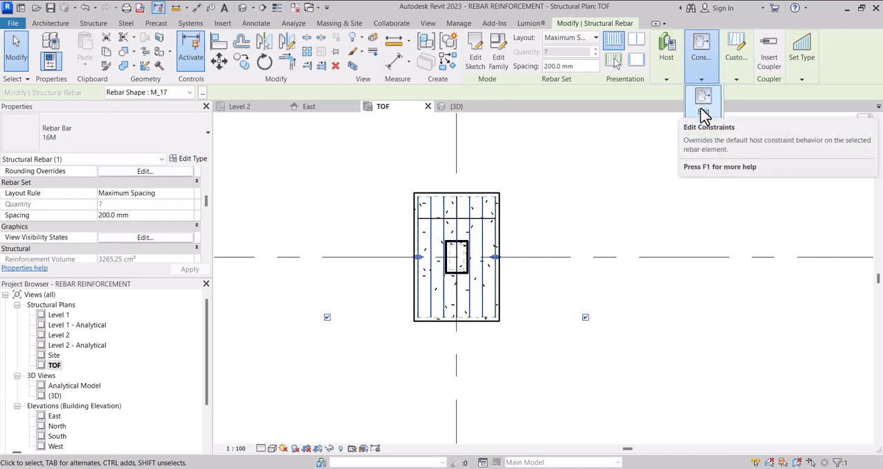
{"action": "left_click", "coordinate": [703, 112]}
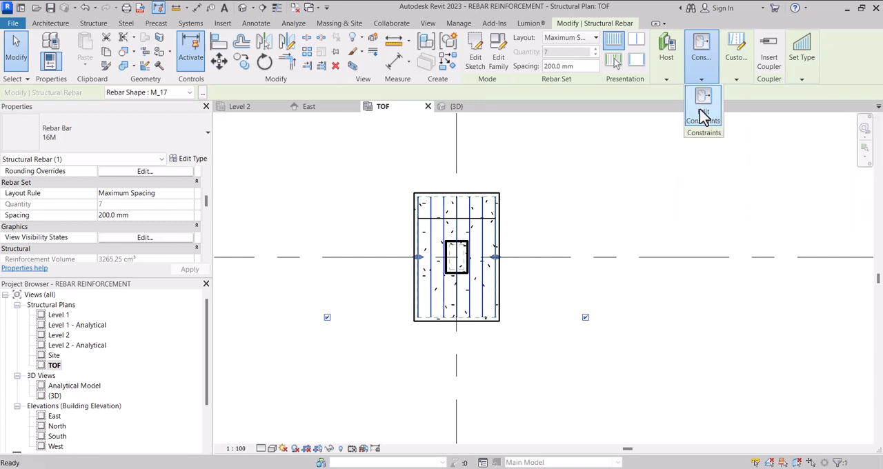
{"action": "scroll", "coordinate": [449, 211], "scroll_direction": "up", "scroll_amount": 5}
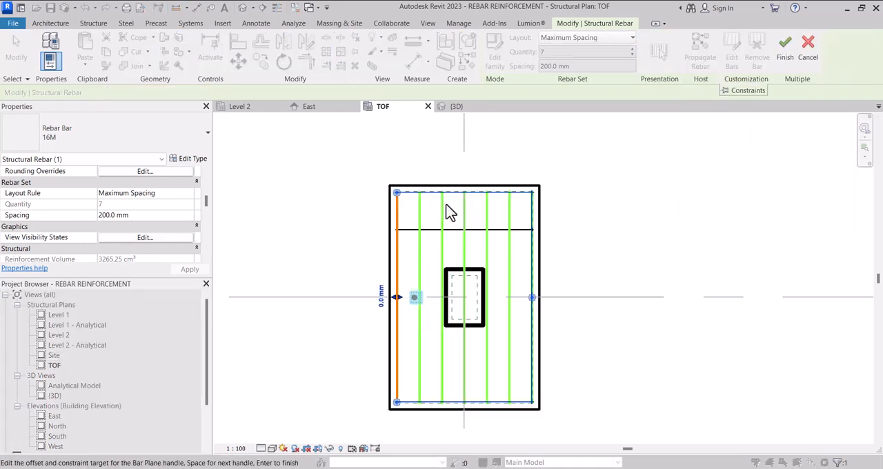
{"action": "scroll", "coordinate": [396, 188], "scroll_direction": "down", "scroll_amount": 2}
{"action": "left_click", "coordinate": [400, 186]}
{"action": "mouse_move", "coordinate": [403, 326]}
{"action": "left_mouse_down"}
{"action": "mouse_move", "coordinate": [422, 324]}
{"action": "mouse_move", "coordinate": [405, 326]}
{"action": "left_mouse_up"}
{"action": "scroll", "coordinate": [453, 270], "scroll_direction": "down", "scroll_amount": 2}
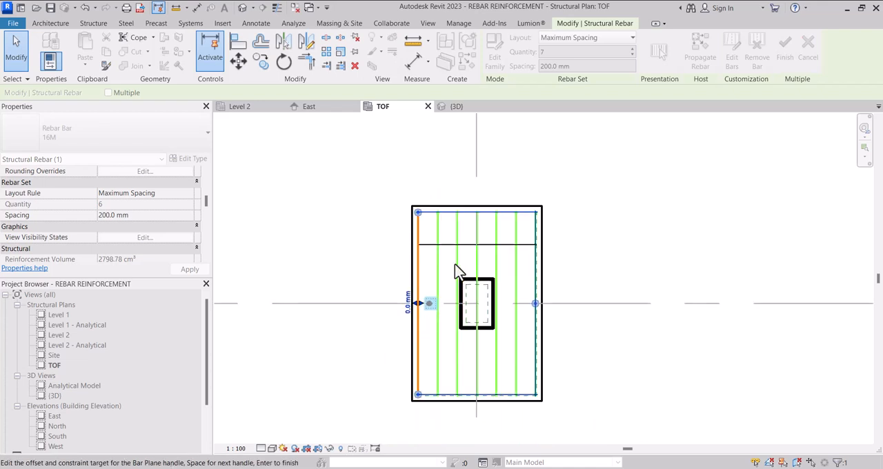
Step: Shorten the lengthwise bars at the footing's lower end with a constraint offset of -492.2 mm
{"action": "left_click", "coordinate": [417, 394]}
{"action": "left_click_drag", "start_coordinate": [420, 394], "coordinate": [422, 353]}
{"action": "scroll", "coordinate": [418, 353], "scroll_direction": "up", "scroll_amount": 2}
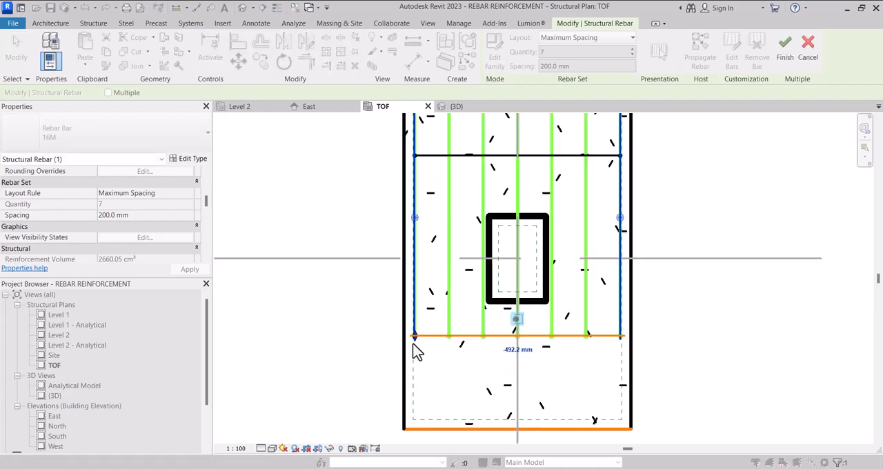
{"action": "scroll", "coordinate": [414, 341], "scroll_direction": "down", "scroll_amount": 2}
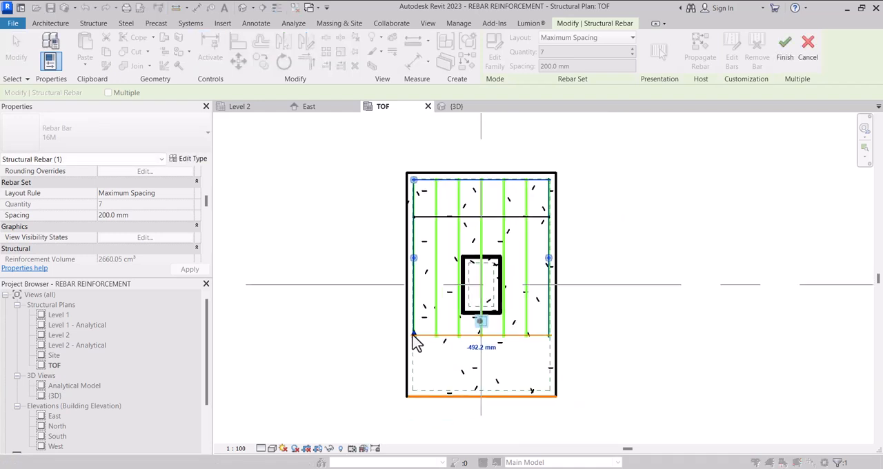
Step: Return the lengthwise bars' lower ends to a 0.0 mm constraint offset and finish editing the constraints
{"action": "left_click_drag", "start_coordinate": [411, 335], "coordinate": [418, 408]}
{"action": "scroll", "coordinate": [418, 408], "scroll_direction": "up", "scroll_amount": 3}
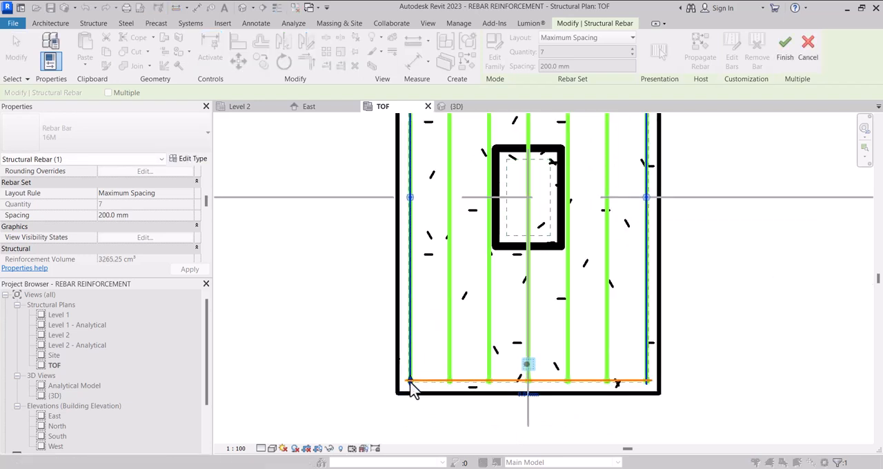
{"action": "scroll", "coordinate": [413, 390], "scroll_direction": "down", "scroll_amount": 4}
{"action": "scroll", "coordinate": [413, 372], "scroll_direction": "down", "scroll_amount": 1}
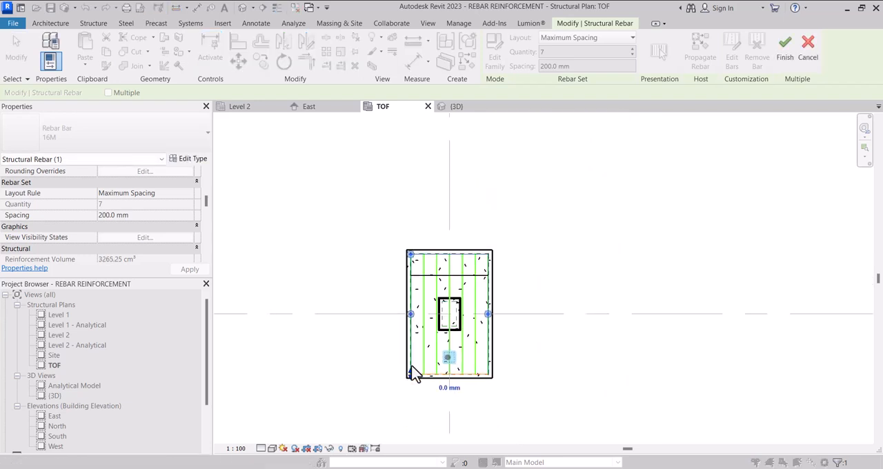
{"action": "scroll", "coordinate": [444, 354], "scroll_direction": "up", "scroll_amount": 2}
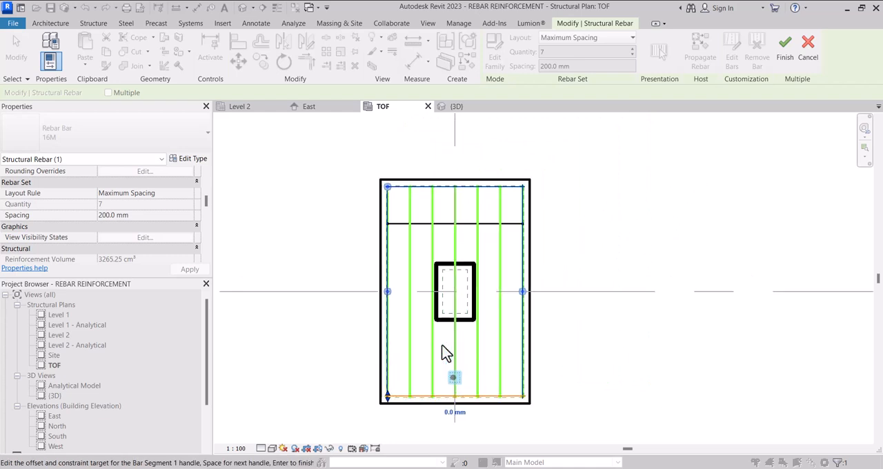
{"action": "scroll", "coordinate": [441, 348], "scroll_direction": "down", "scroll_amount": 2}
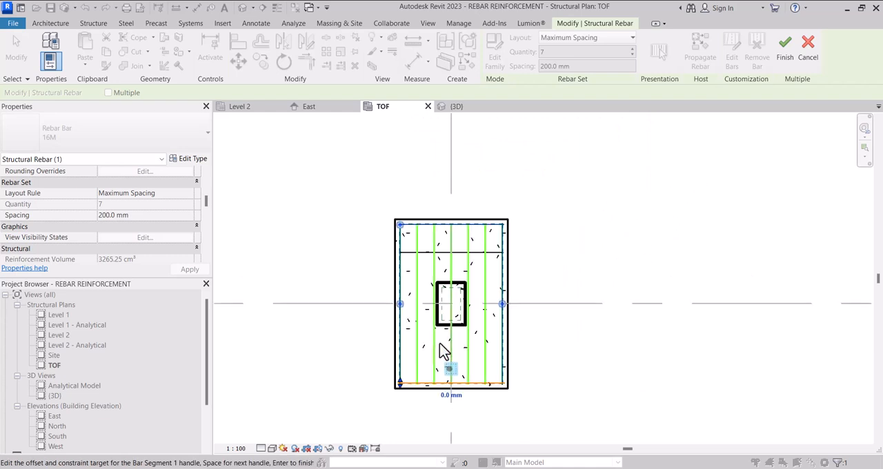
{"action": "scroll", "coordinate": [476, 331], "scroll_direction": "down", "scroll_amount": 1}
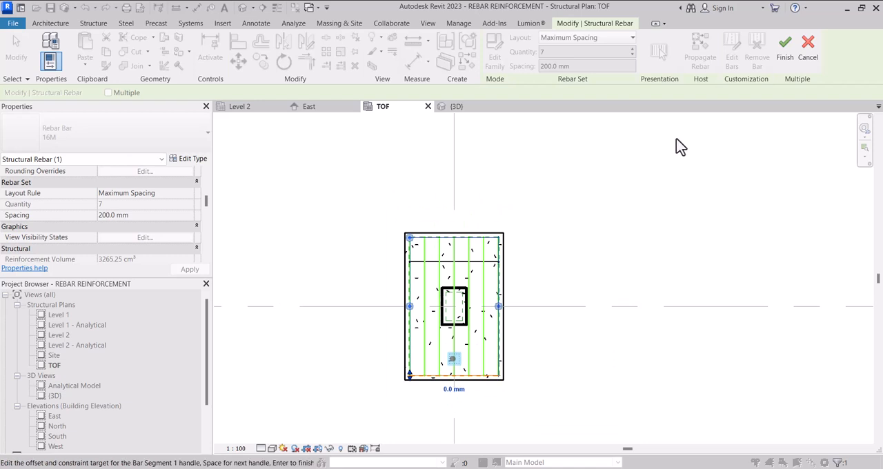
{"action": "left_click", "coordinate": [789, 53]}
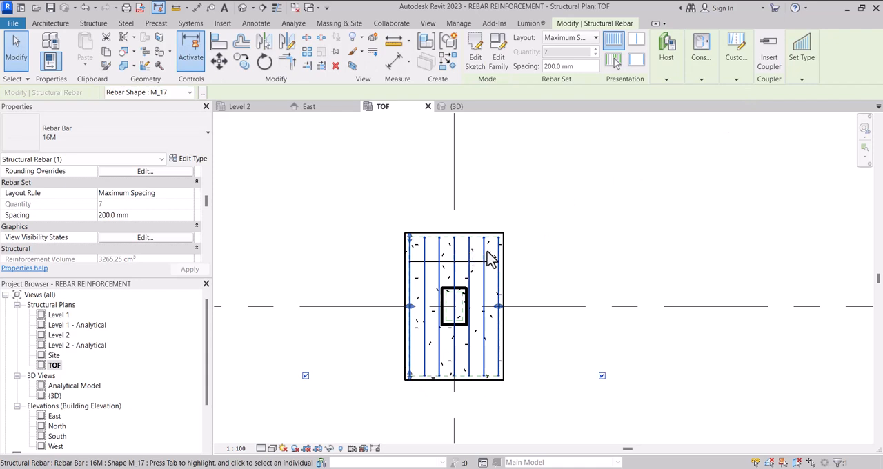
{"action": "scroll", "coordinate": [487, 244], "scroll_direction": "down", "scroll_amount": 1}
{"action": "scroll", "coordinate": [442, 276], "scroll_direction": "up", "scroll_amount": 1}
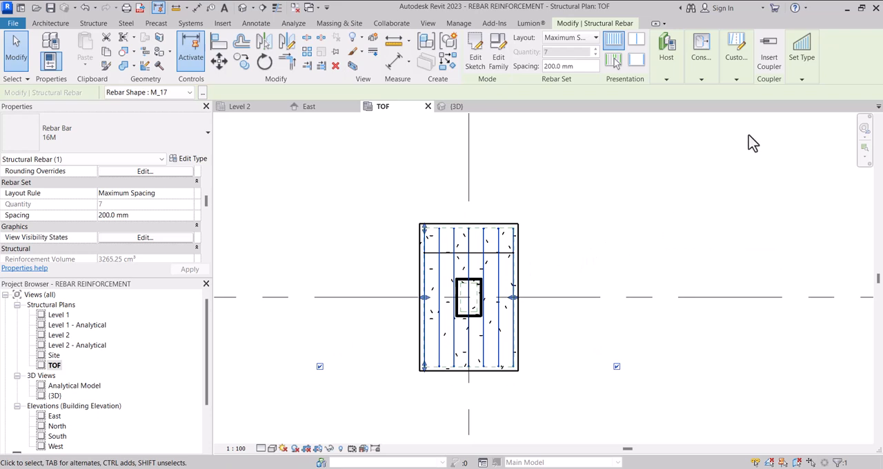
{"action": "left_click", "coordinate": [796, 80]}
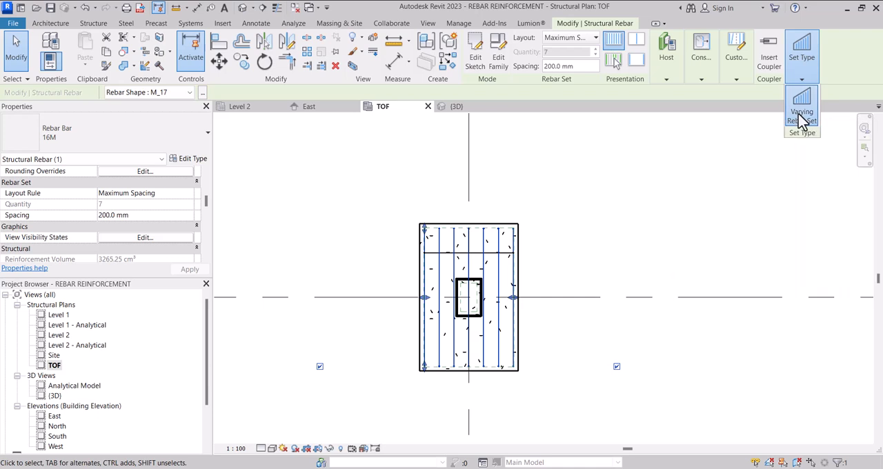
{"action": "left_click", "coordinate": [560, 252]}
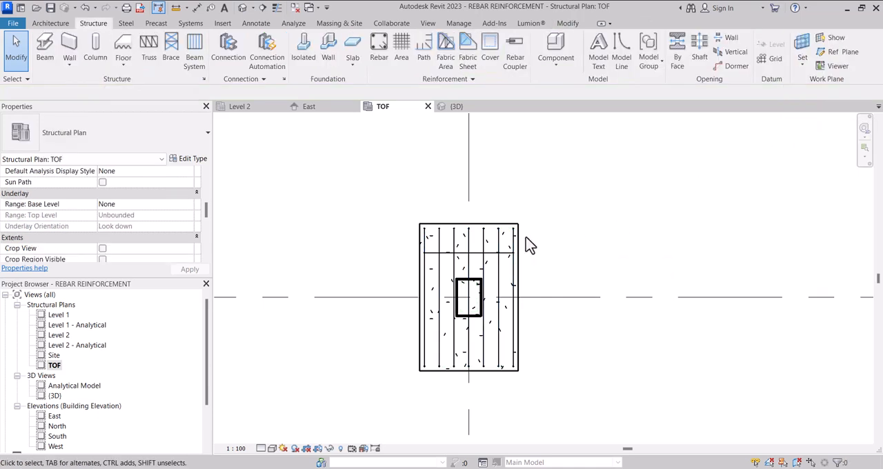
{"action": "scroll", "coordinate": [528, 243], "scroll_direction": "down", "scroll_amount": 2}
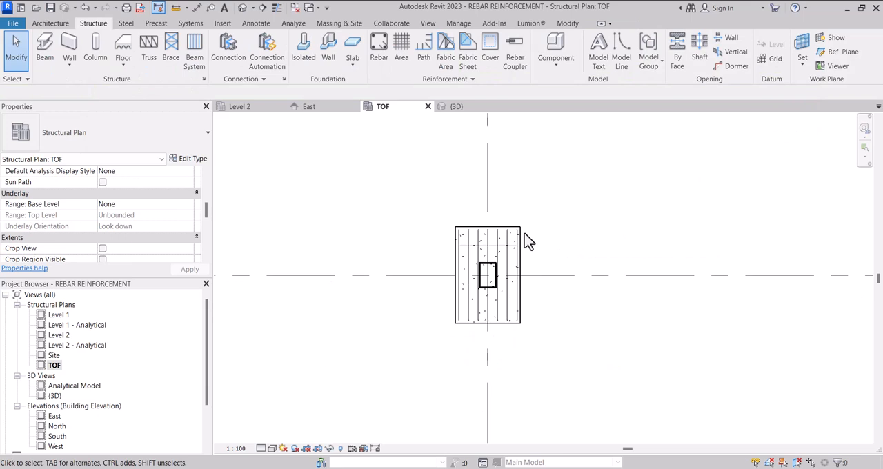
{"action": "scroll", "coordinate": [508, 302], "scroll_direction": "up", "scroll_amount": 5}
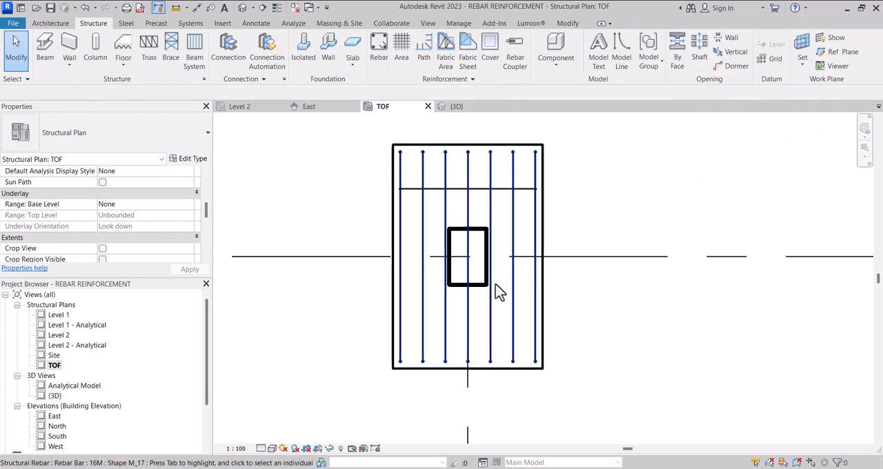
{"action": "scroll", "coordinate": [485, 293], "scroll_direction": "down", "scroll_amount": 4}
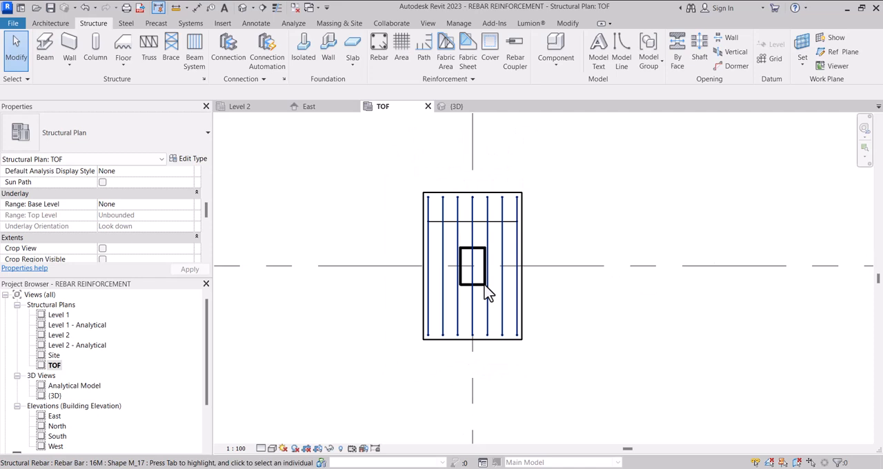
Step: Start placing 16M rebar with shape M_17A, using the current work plane as the placement plane
{"action": "left_click", "coordinate": [379, 58]}
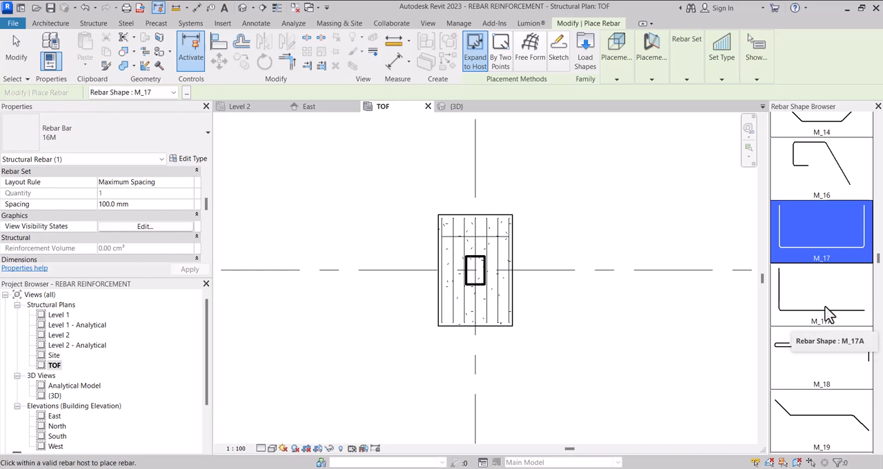
{"action": "left_click", "coordinate": [828, 314]}
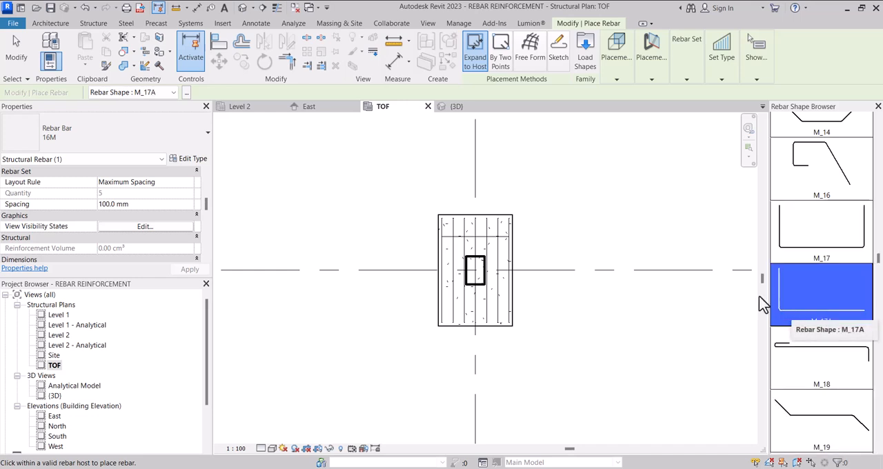
{"action": "scroll", "coordinate": [491, 266], "scroll_direction": "up", "scroll_amount": 4}
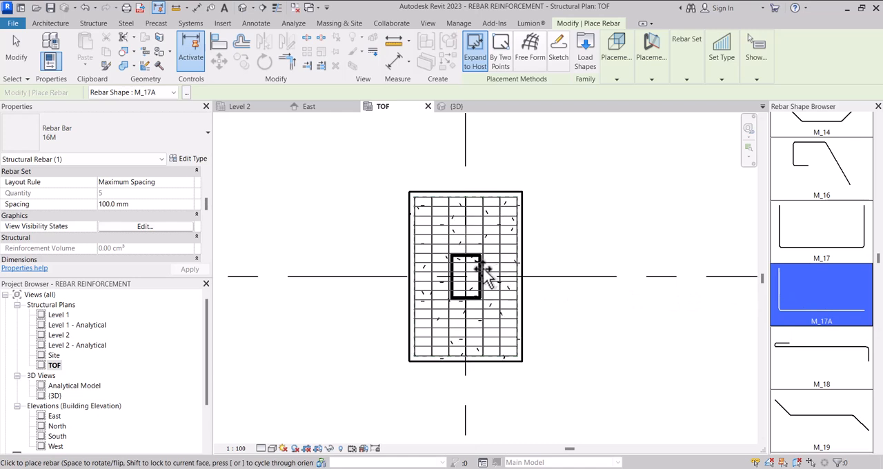
{"action": "left_click", "coordinate": [618, 82]}
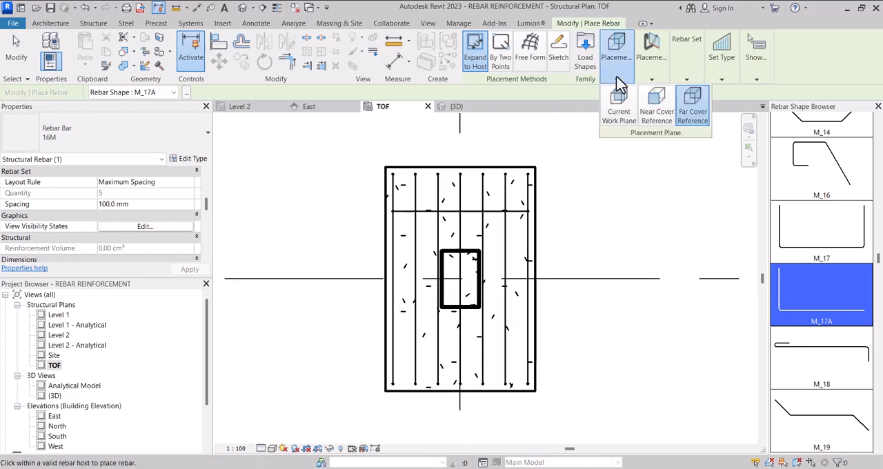
{"action": "left_click", "coordinate": [619, 114]}
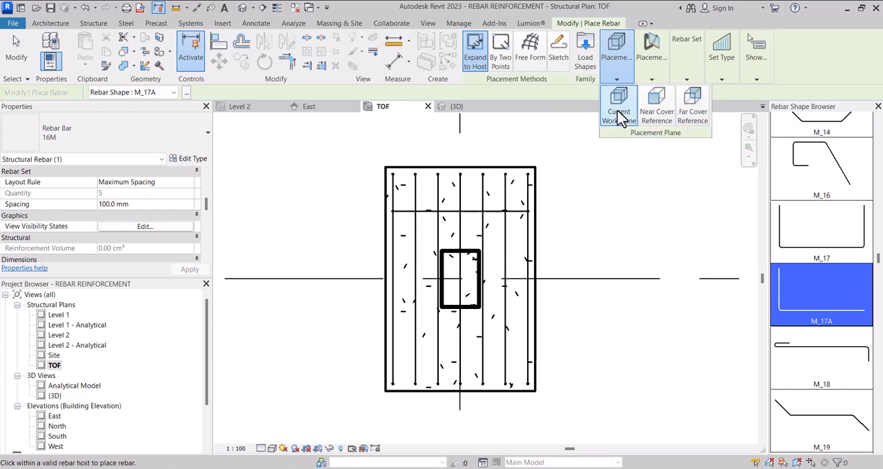
Step: Set the rebar orientation parallel to the work plane and preview the M_17A bar inside the column
{"action": "left_click", "coordinate": [642, 78]}
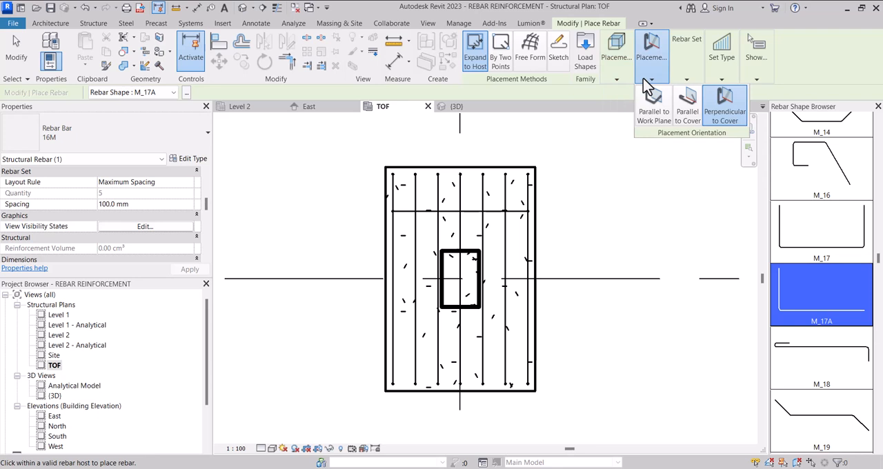
{"action": "left_click", "coordinate": [651, 114]}
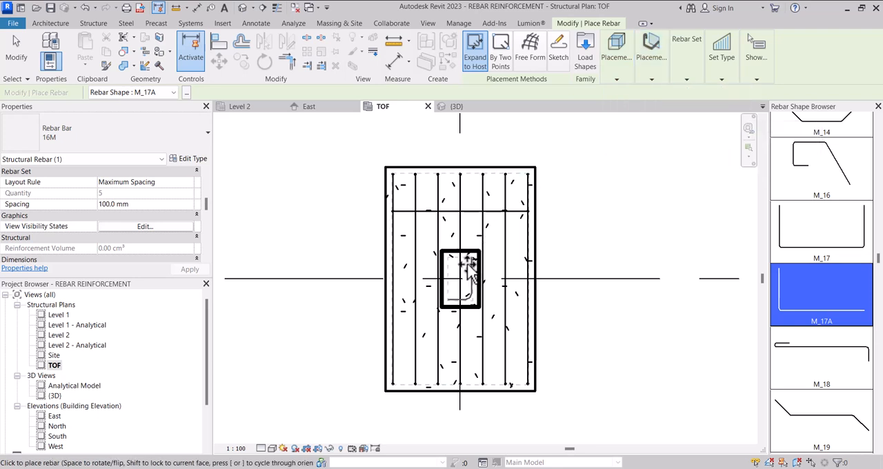
{"action": "scroll", "coordinate": [471, 270], "scroll_direction": "up", "scroll_amount": 2}
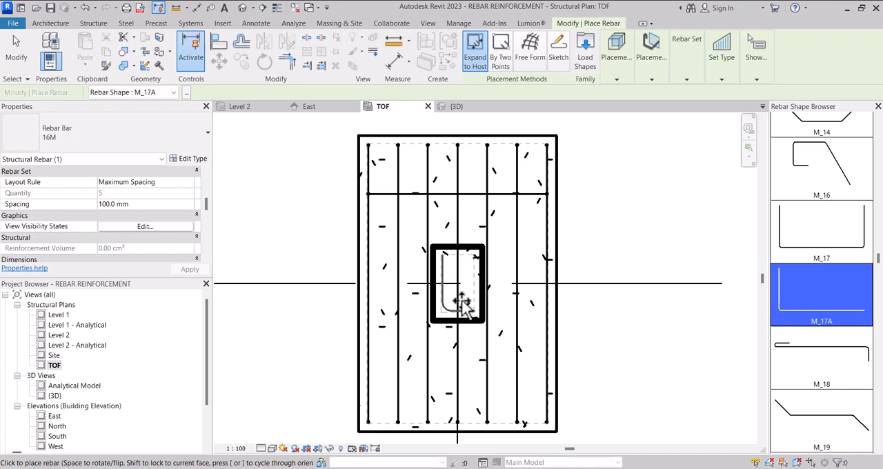
Step: Orient the M_17A rebar perpendicular to cover and place a set along the column's upper inner face in the TOF plan
{"action": "left_click", "coordinate": [624, 69]}
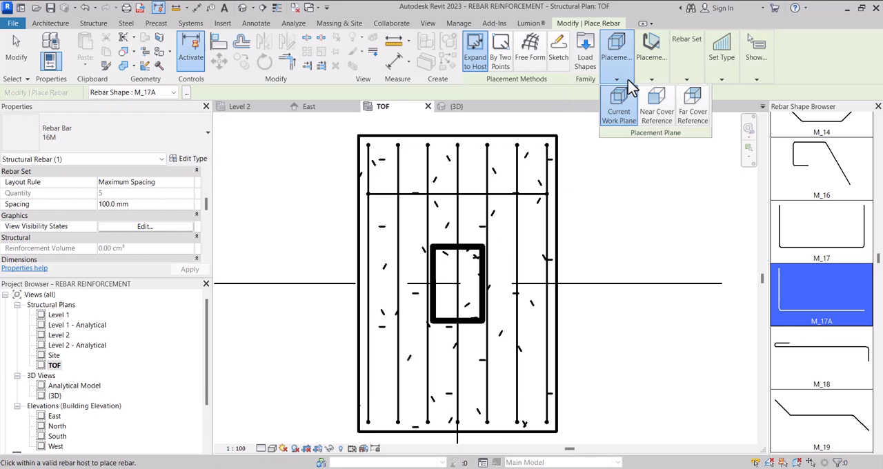
{"action": "left_click", "coordinate": [643, 73]}
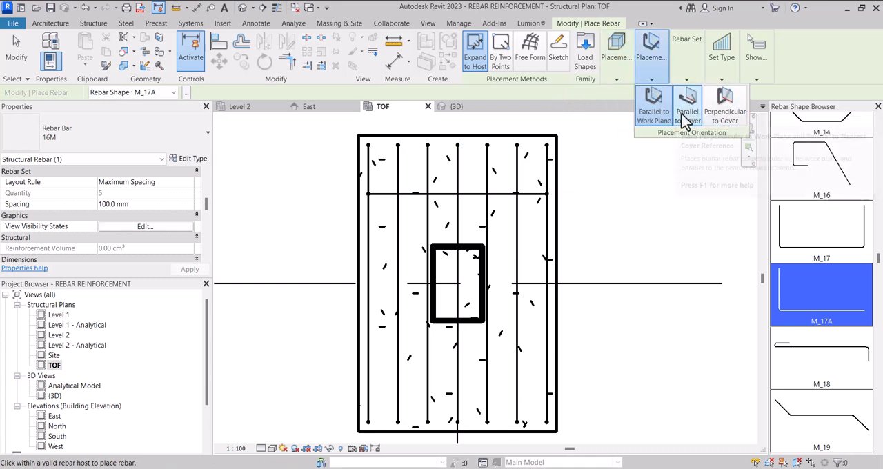
{"action": "left_click", "coordinate": [721, 116]}
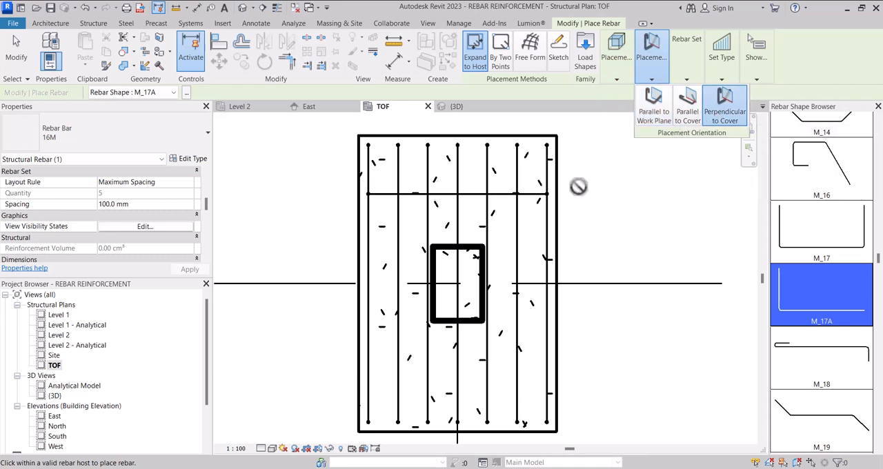
{"action": "scroll", "coordinate": [471, 269], "scroll_direction": "up", "scroll_amount": 2}
{"action": "scroll", "coordinate": [469, 266], "scroll_direction": "up", "scroll_amount": 1}
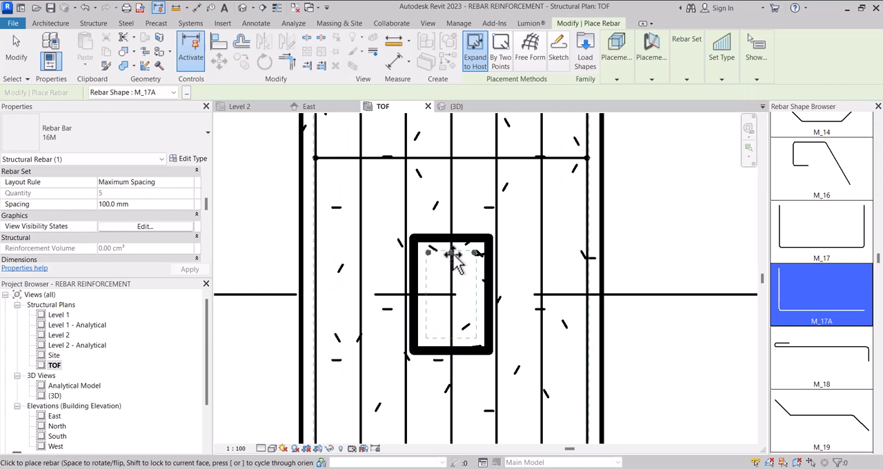
{"action": "left_click", "coordinate": [453, 255]}
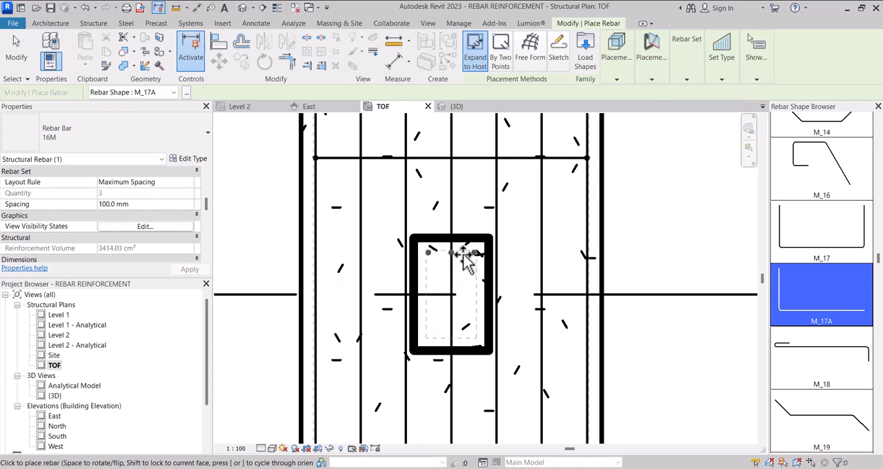
Step: Place a second M_17A rebar set along the column's lower inner face in the TOF plan and finish placing rebar
{"action": "scroll", "coordinate": [463, 255], "scroll_direction": "down", "scroll_amount": 3}
{"action": "scroll", "coordinate": [462, 304], "scroll_direction": "up", "scroll_amount": 2}
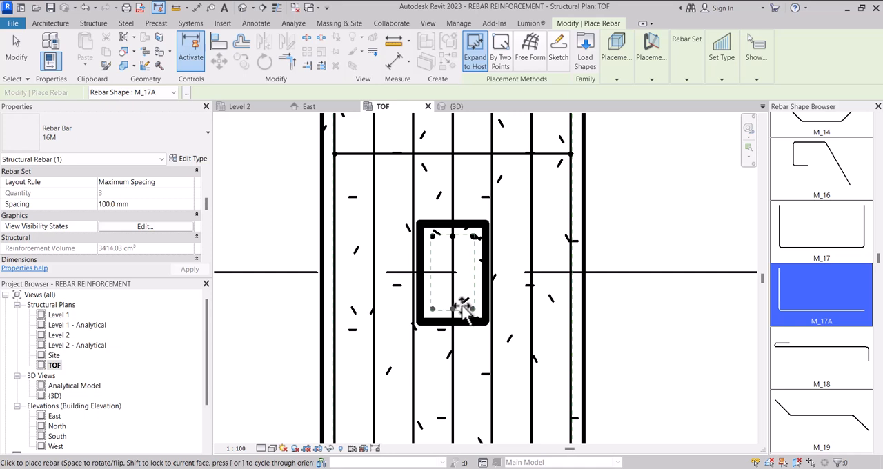
{"action": "left_click", "coordinate": [466, 308]}
{"action": "key", "text": "Escape"}
{"action": "scroll", "coordinate": [468, 326], "scroll_direction": "down", "scroll_amount": 2}
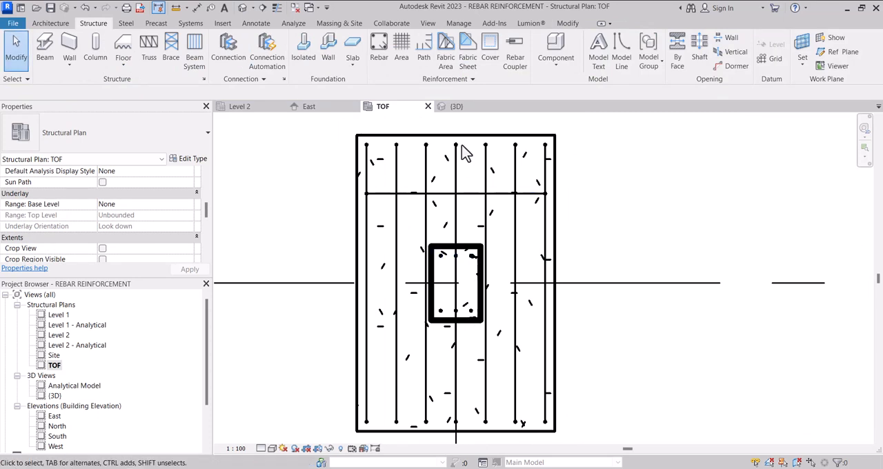
Step: In the 3D view, flip one of the column's M_17A rebar sets so its bent legs lie in the footing
{"action": "left_click", "coordinate": [460, 108]}
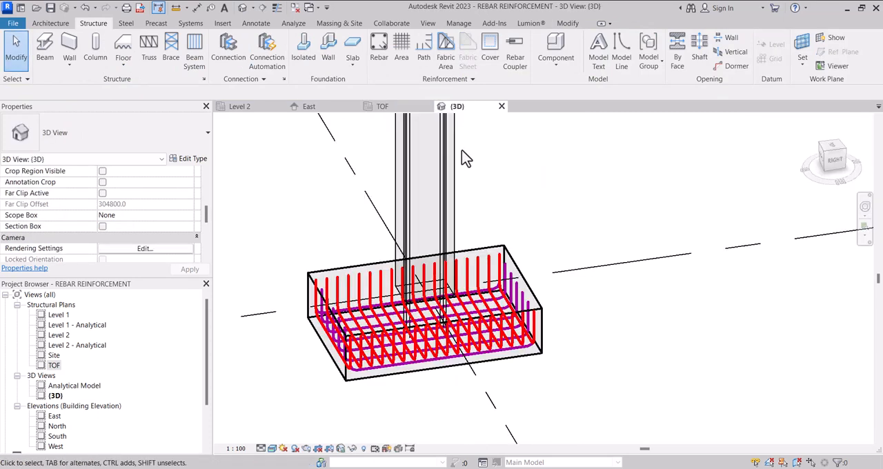
{"action": "scroll", "coordinate": [414, 411], "scroll_direction": "down", "scroll_amount": 4}
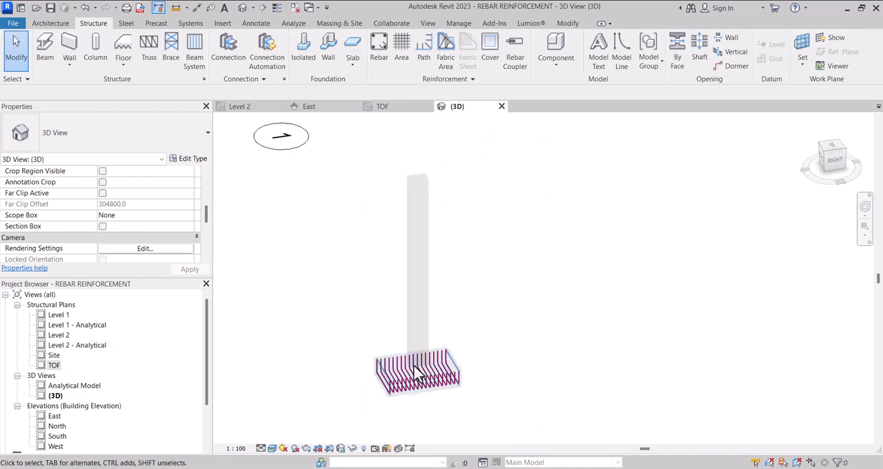
{"action": "scroll", "coordinate": [417, 193], "scroll_direction": "up", "scroll_amount": 2}
{"action": "scroll", "coordinate": [422, 200], "scroll_direction": "up", "scroll_amount": 3}
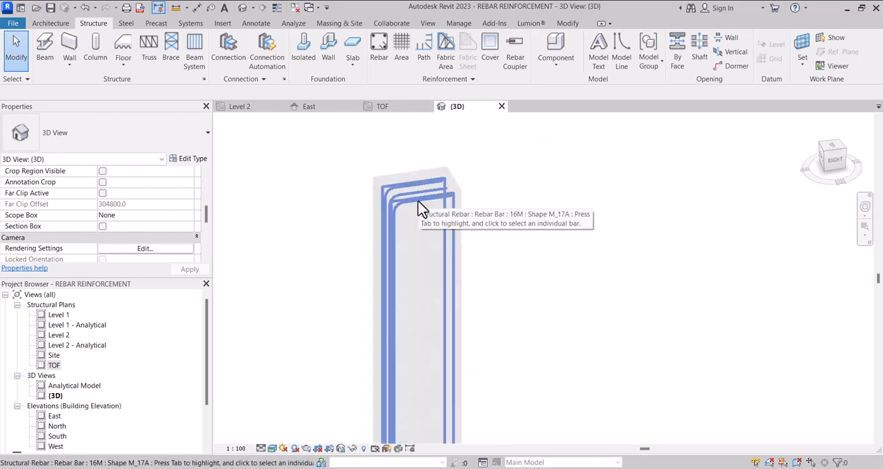
{"action": "scroll", "coordinate": [422, 209], "scroll_direction": "up", "scroll_amount": 3}
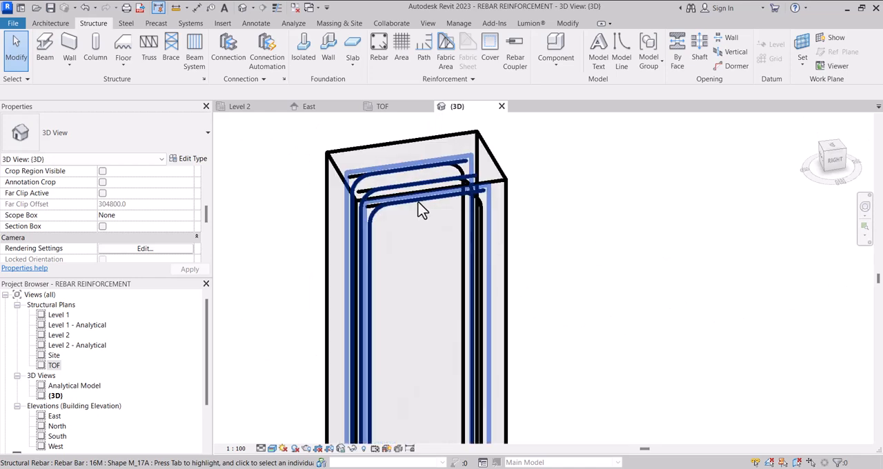
{"action": "left_click", "coordinate": [422, 209]}
{"action": "scroll", "coordinate": [418, 203], "scroll_direction": "down", "scroll_amount": 2}
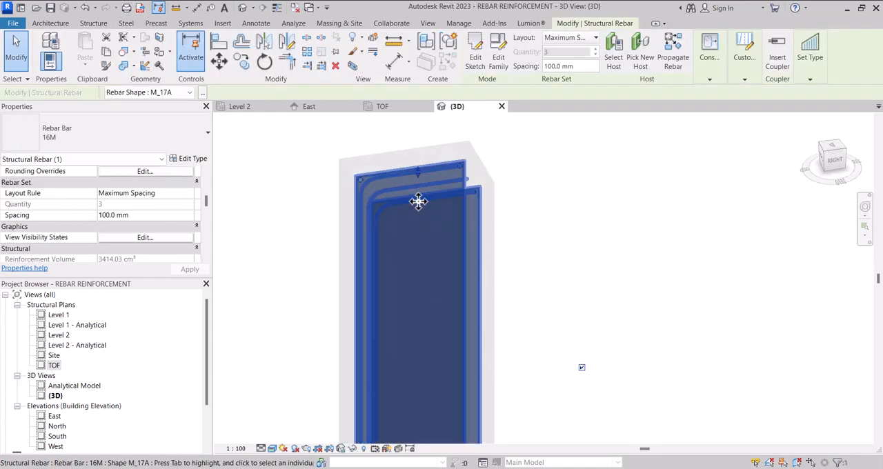
{"action": "key", "text": "space"}
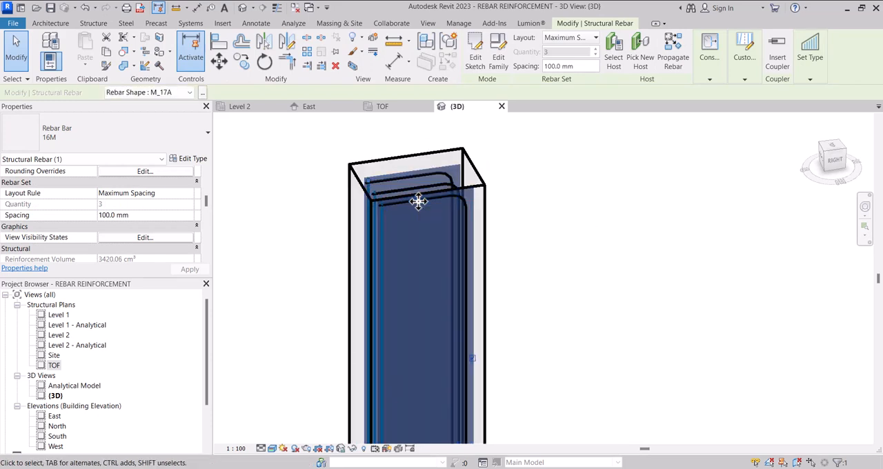
{"action": "scroll", "coordinate": [417, 196], "scroll_direction": "down", "scroll_amount": 2}
{"action": "scroll", "coordinate": [504, 209], "scroll_direction": "up", "scroll_amount": 2}
{"action": "left_click", "coordinate": [504, 209]}
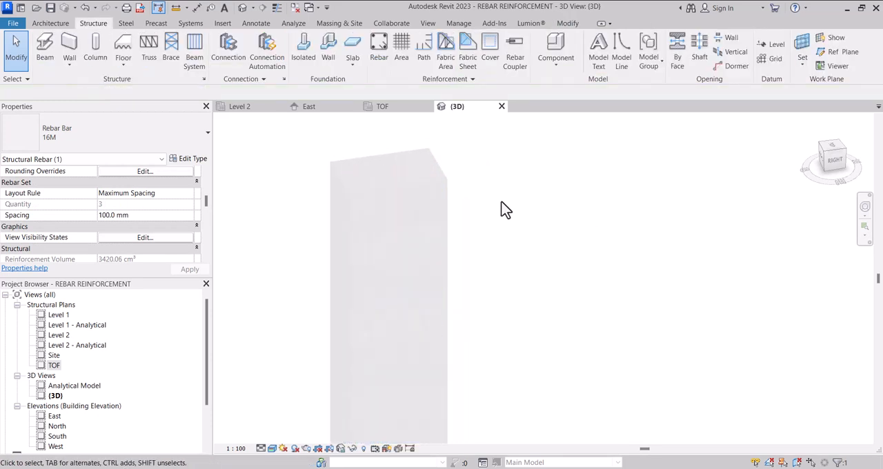
Step: Flip the other M_17A set, whose bent legs are still at the column top, so they lie in the footing
{"action": "scroll", "coordinate": [410, 178], "scroll_direction": "up", "scroll_amount": 1}
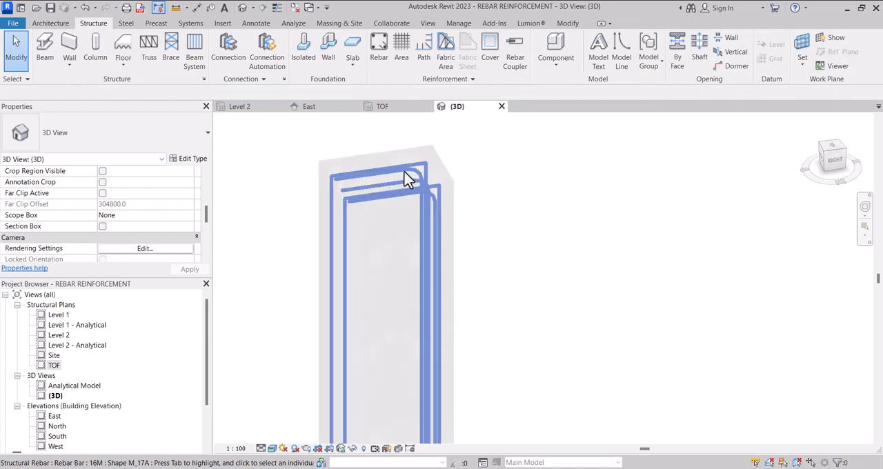
{"action": "left_click", "coordinate": [407, 178]}
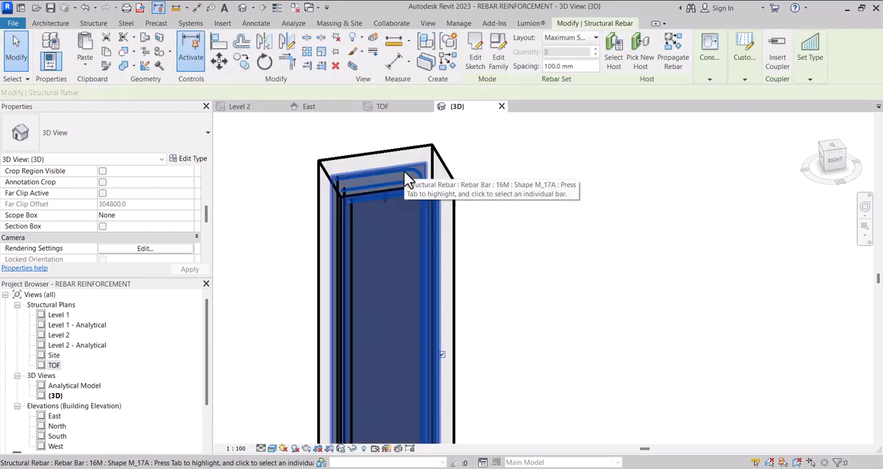
{"action": "scroll", "coordinate": [467, 182], "scroll_direction": "down", "scroll_amount": 6}
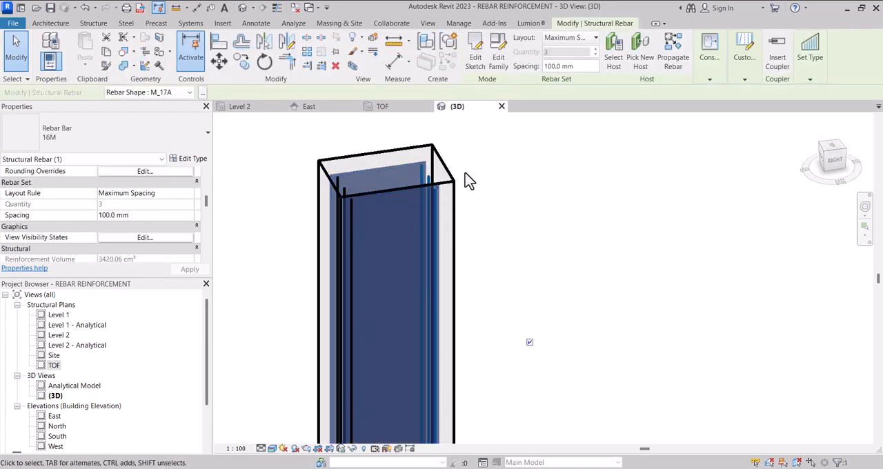
{"action": "scroll", "coordinate": [433, 318], "scroll_direction": "up", "scroll_amount": 10}
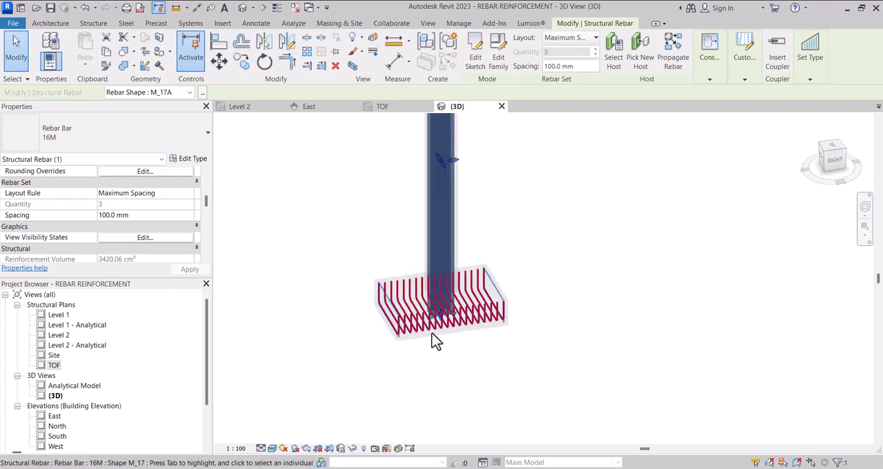
{"action": "scroll", "coordinate": [489, 414], "scroll_direction": "down", "scroll_amount": 8}
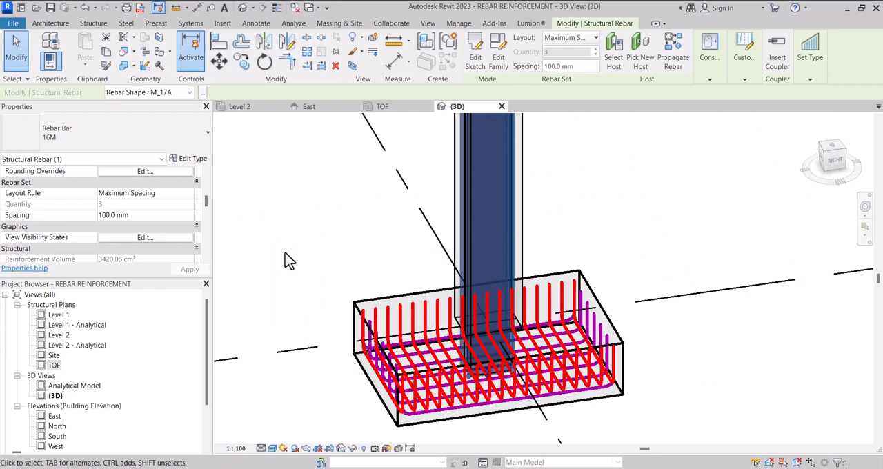
{"action": "left_click", "coordinate": [288, 261]}
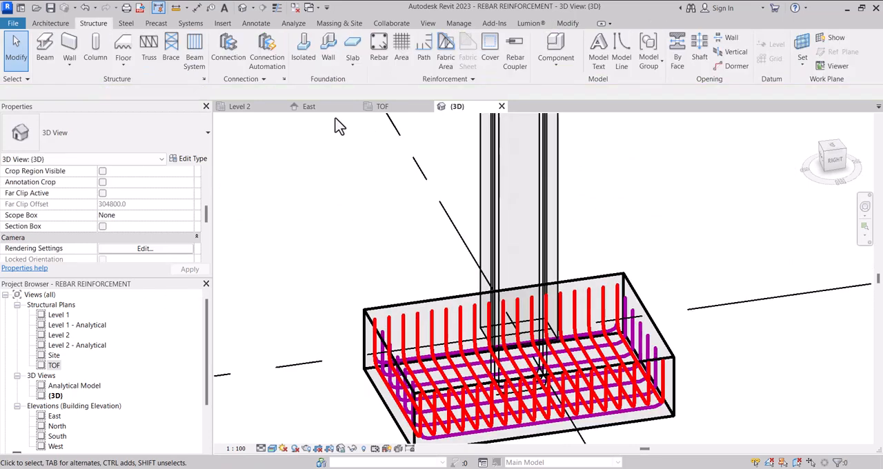
Step: In the TOF plan, move the M_17A set with verticals at the column's lower face to the upper face, so its legs point outward
{"action": "left_click", "coordinate": [393, 110]}
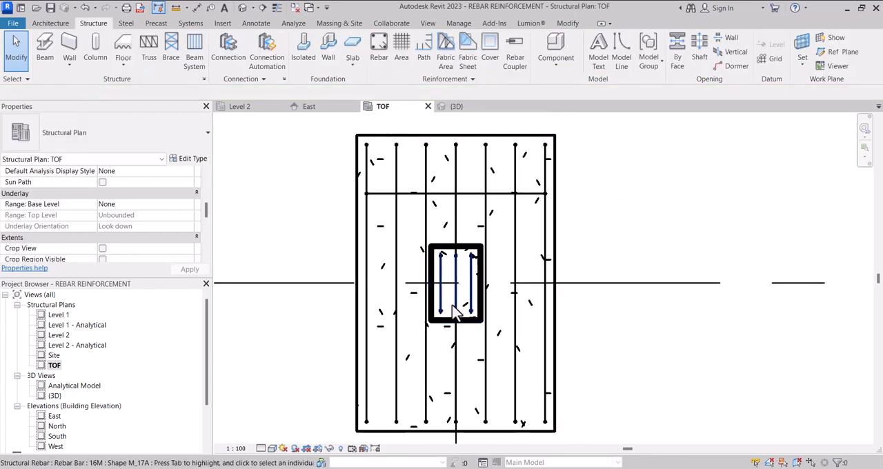
{"action": "scroll", "coordinate": [455, 312], "scroll_direction": "up", "scroll_amount": 5}
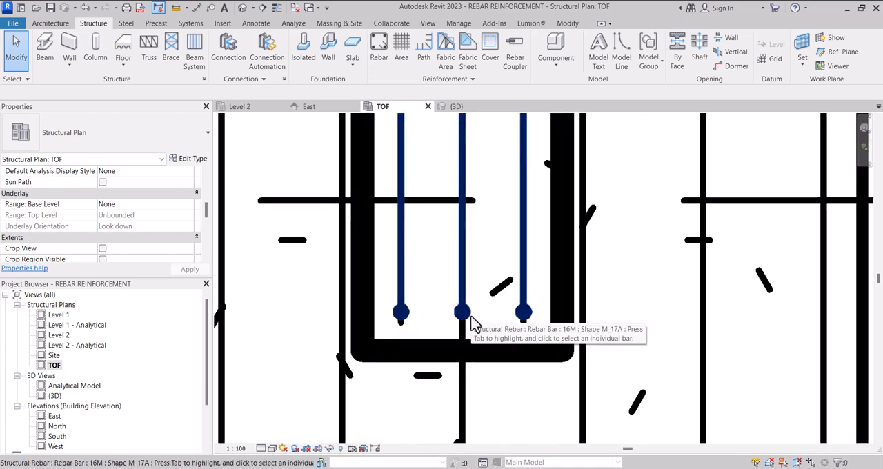
{"action": "left_click", "coordinate": [452, 328]}
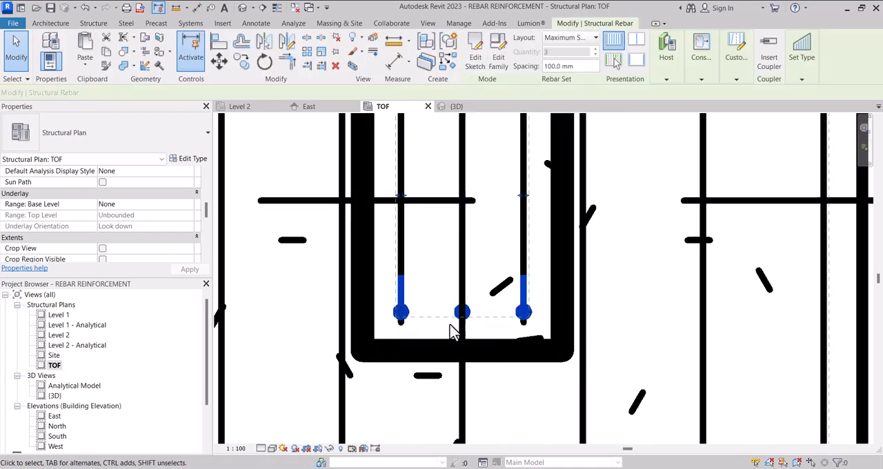
{"action": "scroll", "coordinate": [452, 333], "scroll_direction": "down", "scroll_amount": 3}
{"action": "scroll", "coordinate": [452, 333], "scroll_direction": "down", "scroll_amount": 1}
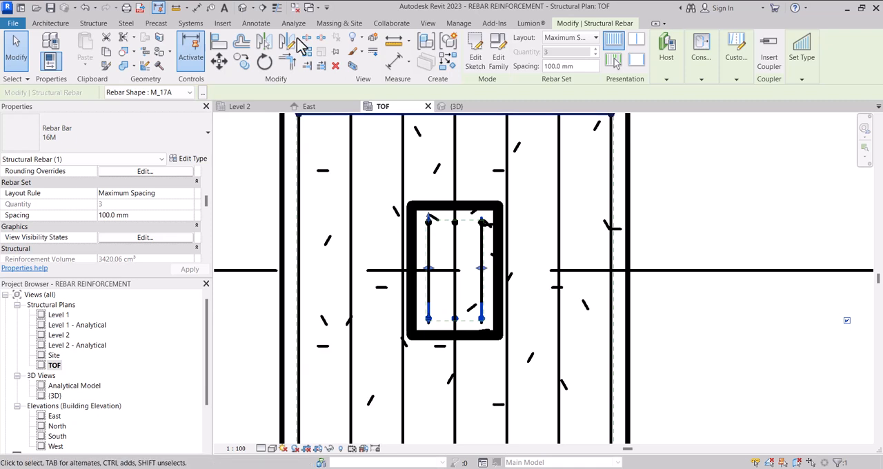
{"action": "left_click", "coordinate": [221, 61]}
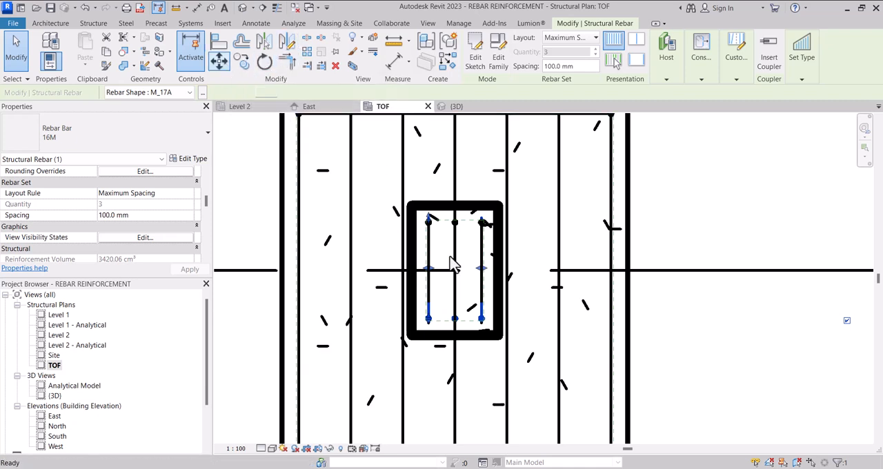
{"action": "scroll", "coordinate": [458, 318], "scroll_direction": "up", "scroll_amount": 4}
{"action": "left_click", "coordinate": [452, 327]}
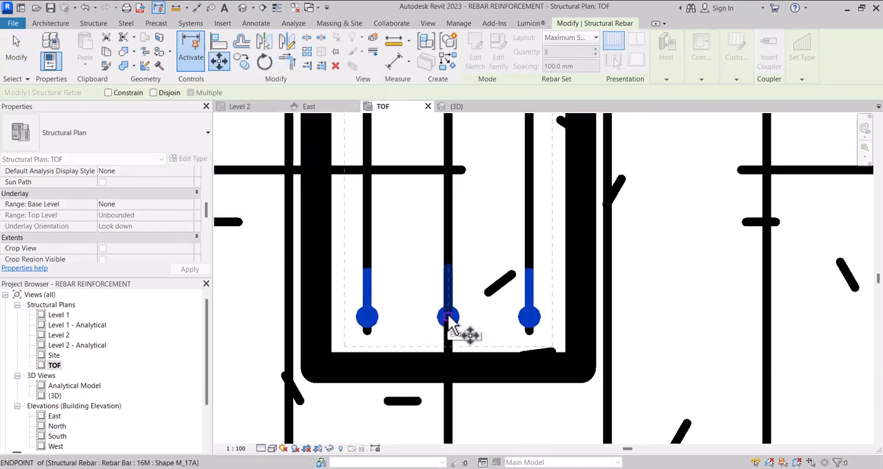
{"action": "scroll", "coordinate": [450, 327], "scroll_direction": "down", "scroll_amount": 3}
{"action": "scroll", "coordinate": [435, 221], "scroll_direction": "up", "scroll_amount": 2}
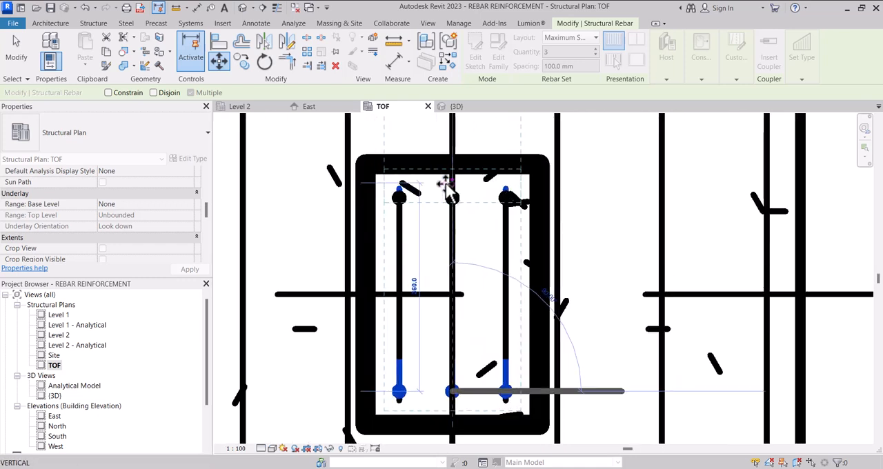
{"action": "left_click", "coordinate": [450, 184]}
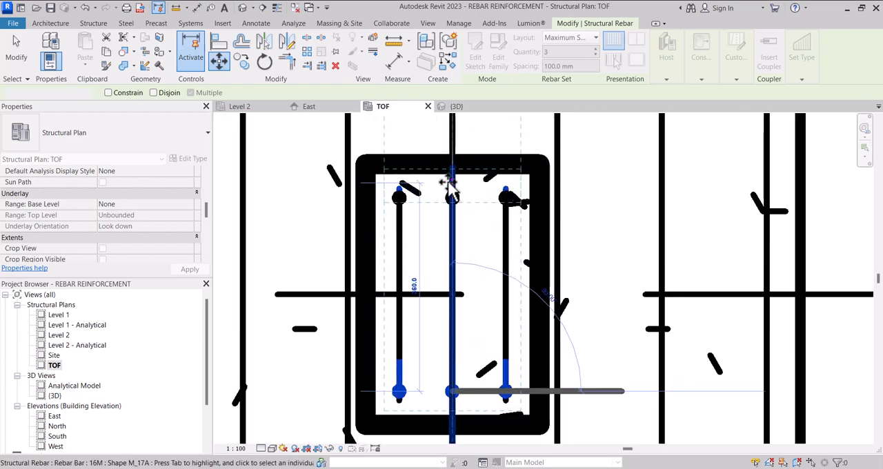
Step: Move the other M_17A set from its upper bar endpoint down to the column's lower face, with its legs pointing outward
{"action": "left_click", "coordinate": [400, 201]}
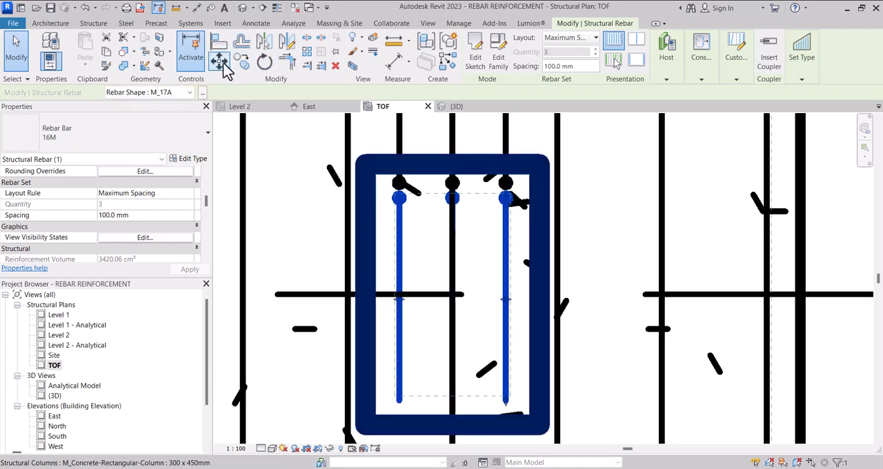
{"action": "left_click", "coordinate": [219, 61]}
{"action": "left_click", "coordinate": [399, 199]}
{"action": "scroll", "coordinate": [400, 201], "scroll_direction": "down", "scroll_amount": 1}
{"action": "scroll", "coordinate": [399, 349], "scroll_direction": "down", "scroll_amount": 1}
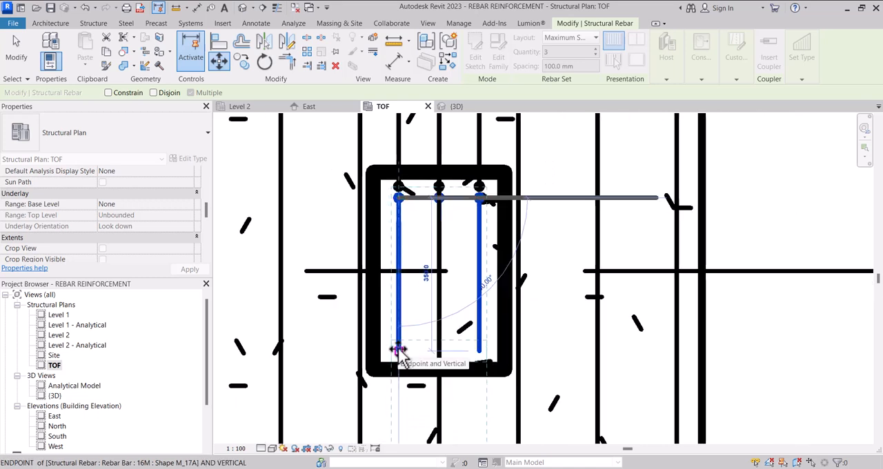
{"action": "left_click", "coordinate": [400, 348]}
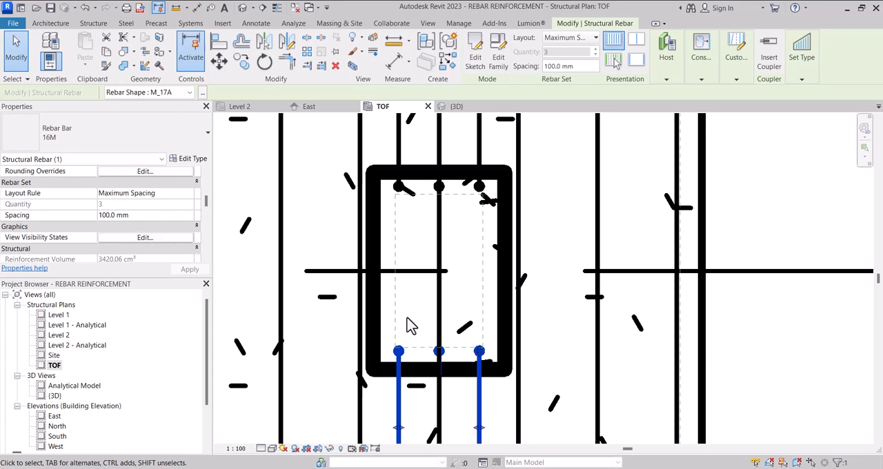
Step: Nudge the lower M_17A set up and the upper set down so both sit inside the column cover, and deselect them
{"action": "key", "text": "Up"}
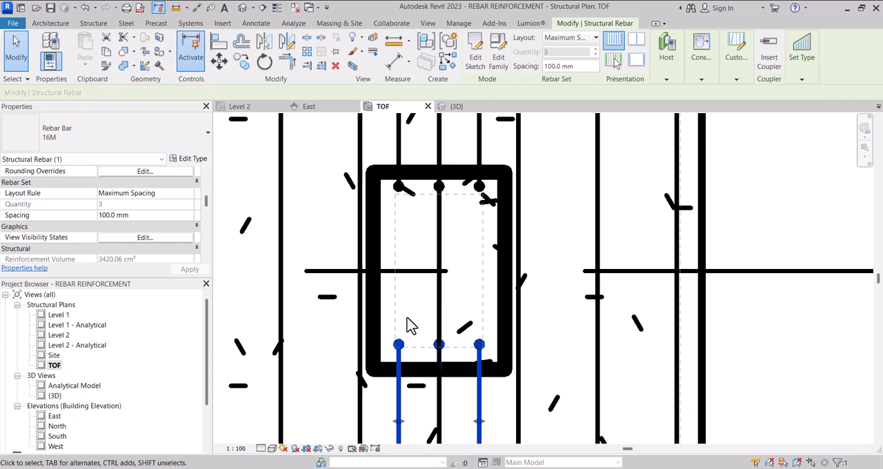
{"action": "scroll", "coordinate": [404, 222], "scroll_direction": "up", "scroll_amount": 3}
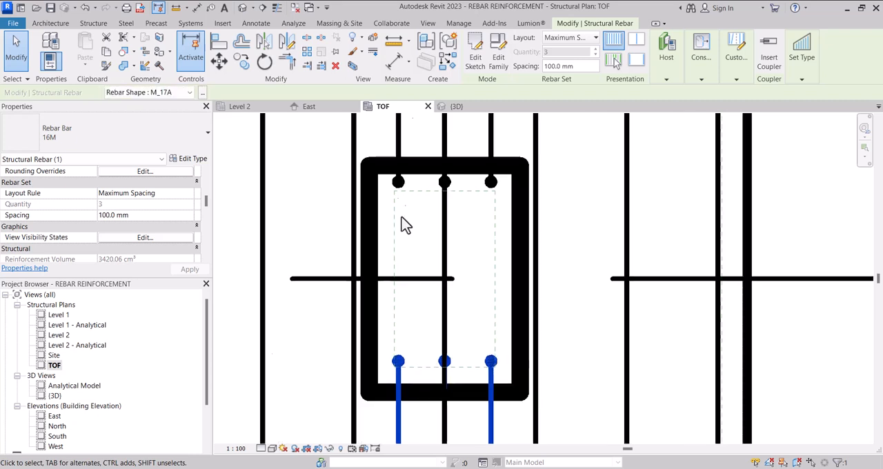
{"action": "left_click", "coordinate": [396, 178]}
{"action": "key", "text": "Down"}
{"action": "key", "text": "Down"}
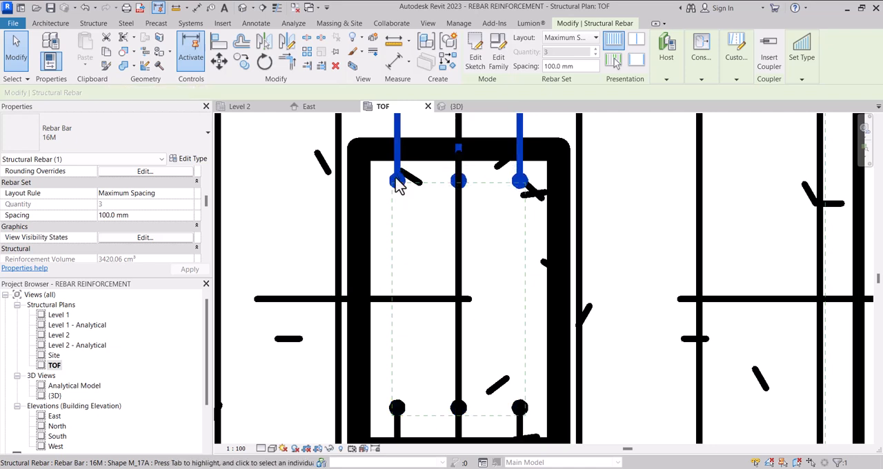
{"action": "scroll", "coordinate": [396, 190], "scroll_direction": "down", "scroll_amount": 2}
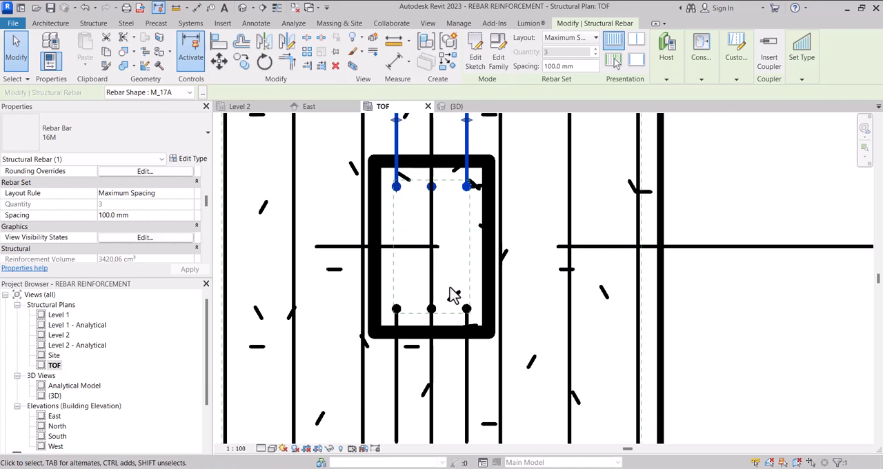
{"action": "scroll", "coordinate": [451, 293], "scroll_direction": "down", "scroll_amount": 4}
{"action": "scroll", "coordinate": [450, 293], "scroll_direction": "down", "scroll_amount": 1}
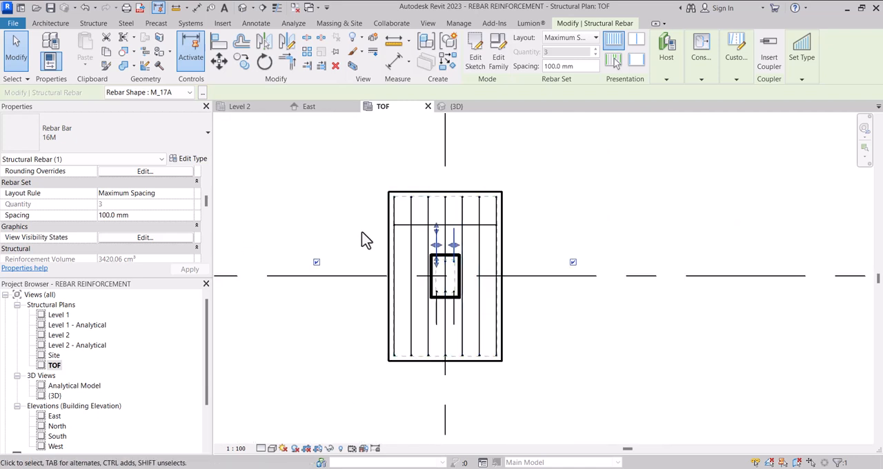
{"action": "key", "text": "Escape"}
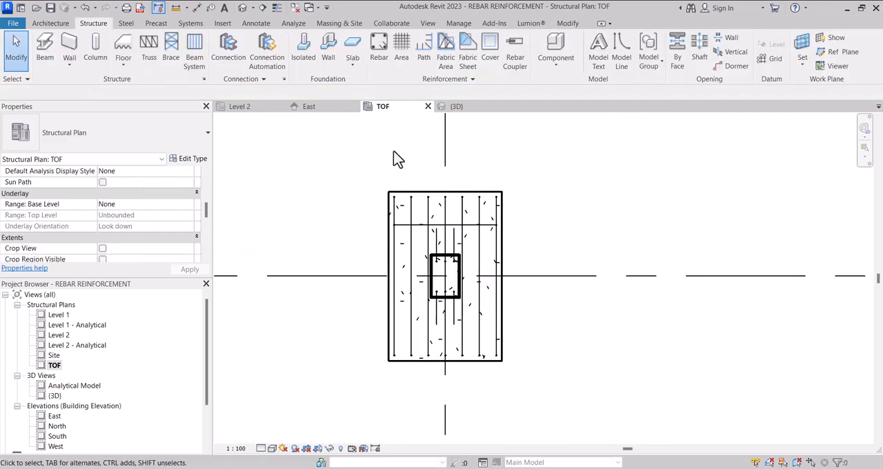
Step: In the 3D view, select both M_17A column bar sets and open their by-element graphics overrides for this view
{"action": "left_click", "coordinate": [452, 107]}
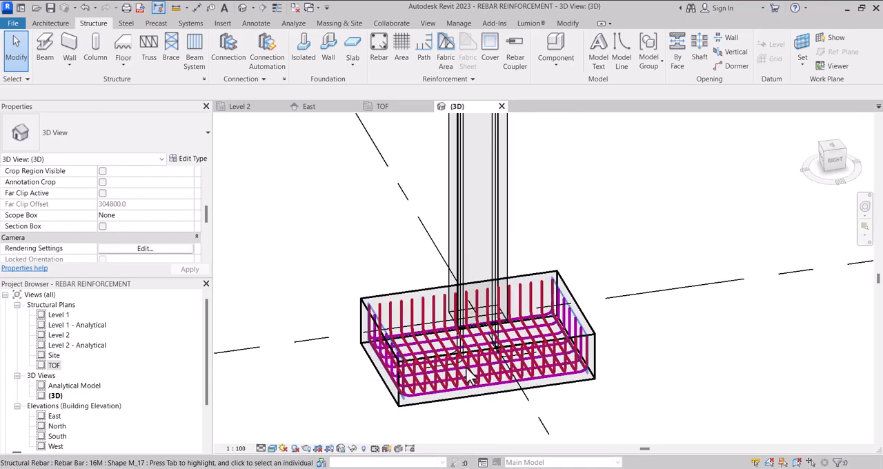
{"action": "scroll", "coordinate": [469, 378], "scroll_direction": "down", "scroll_amount": 5}
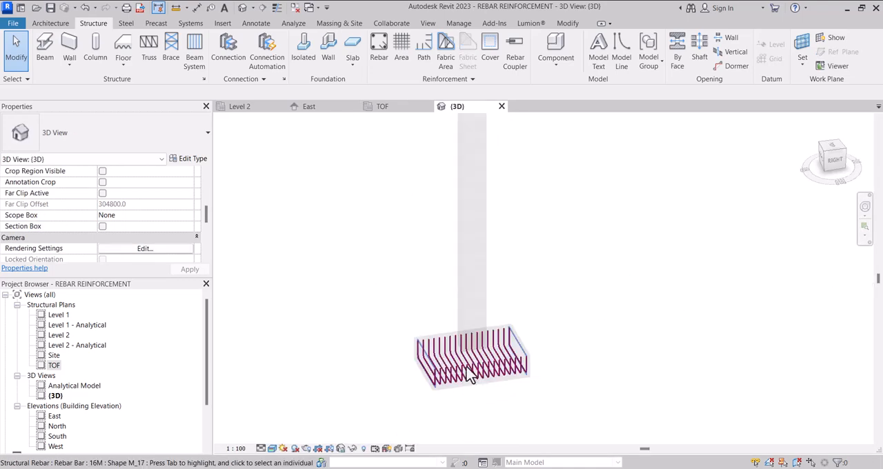
{"action": "scroll", "coordinate": [461, 148], "scroll_direction": "up", "scroll_amount": 3}
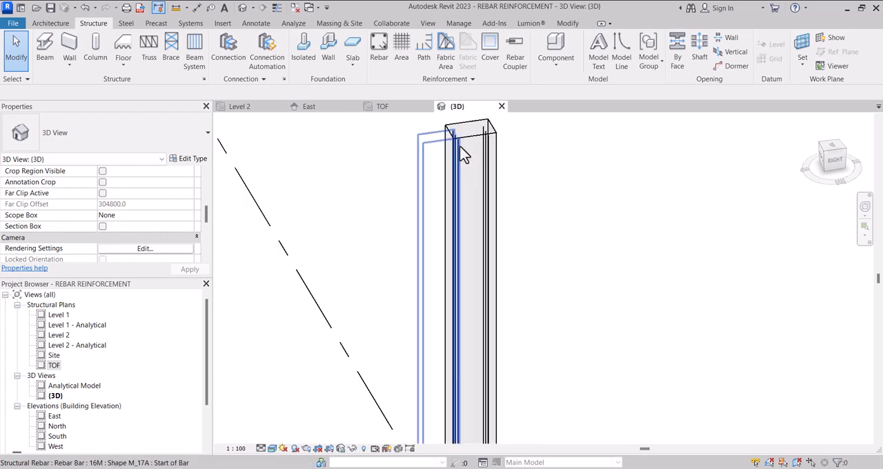
{"action": "left_click", "coordinate": [460, 146]}
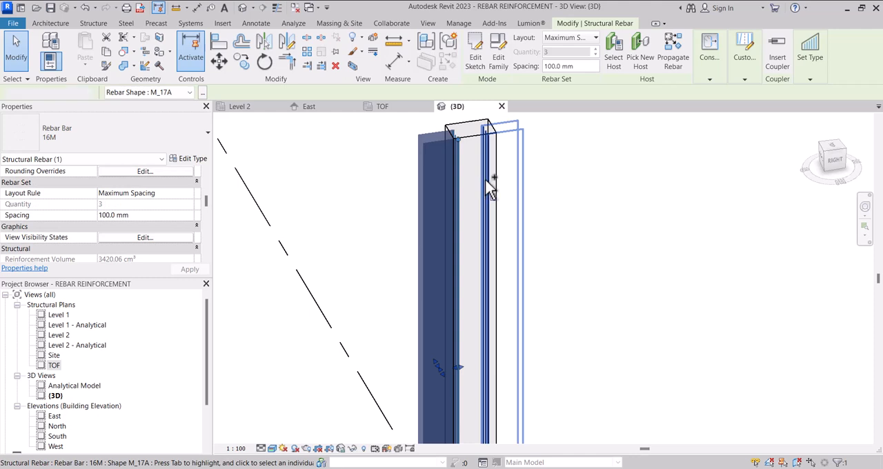
{"action": "left_click", "coordinate": [489, 183], "text": "ctrl"}
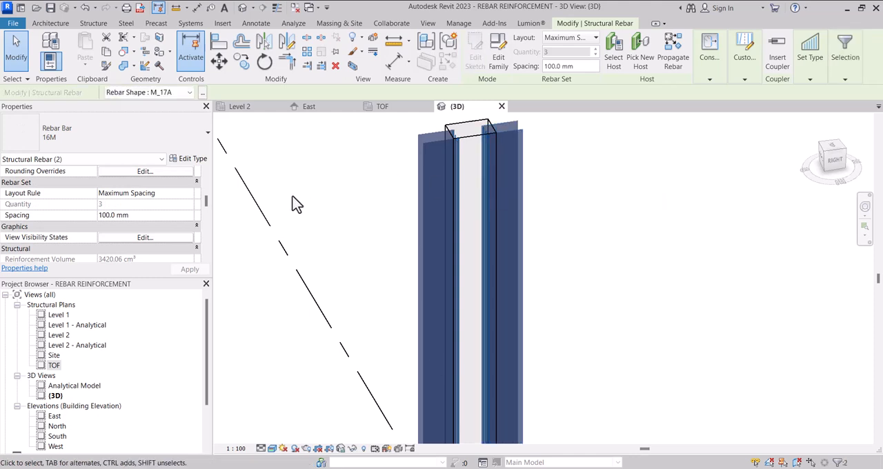
{"action": "right_click", "coordinate": [456, 187]}
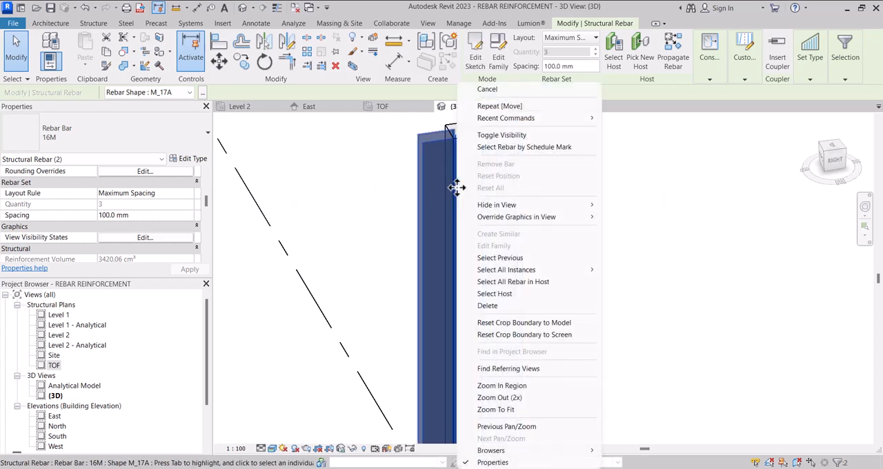
{"action": "mouse_move", "coordinate": [576, 226]}
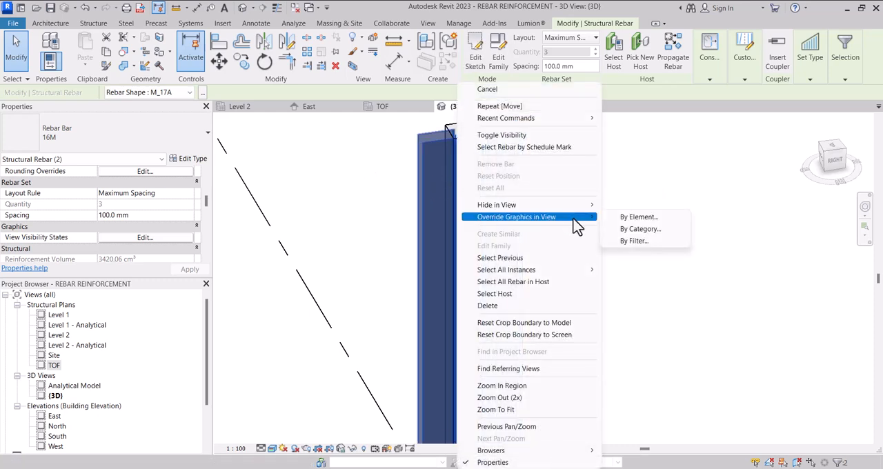
{"action": "left_click", "coordinate": [624, 219]}
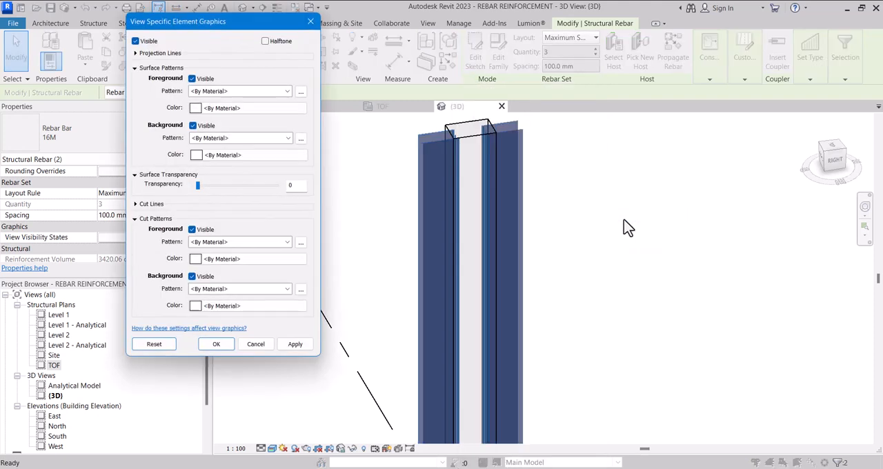
Step: Override the projection lines of both M_17A sets with a Solid pattern, black color and line weight 3
{"action": "left_click", "coordinate": [135, 54]}
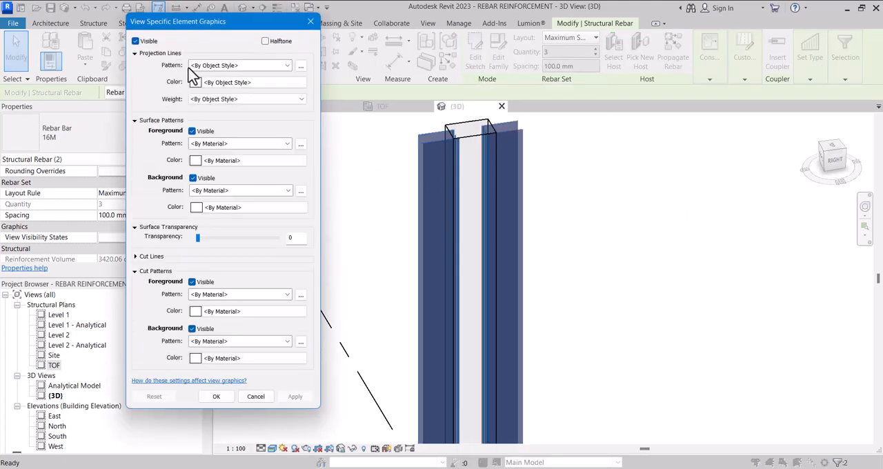
{"action": "left_click", "coordinate": [275, 66]}
{"action": "left_click", "coordinate": [217, 80]}
{"action": "left_click", "coordinate": [219, 83]}
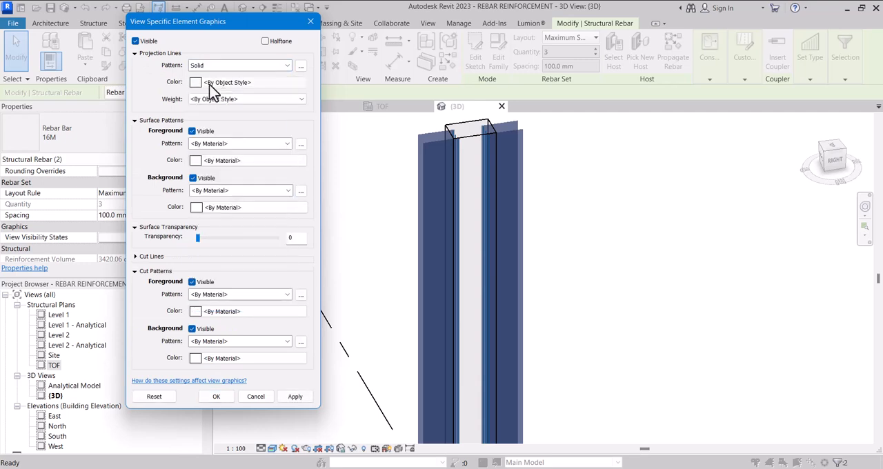
{"action": "left_click", "coordinate": [111, 226]}
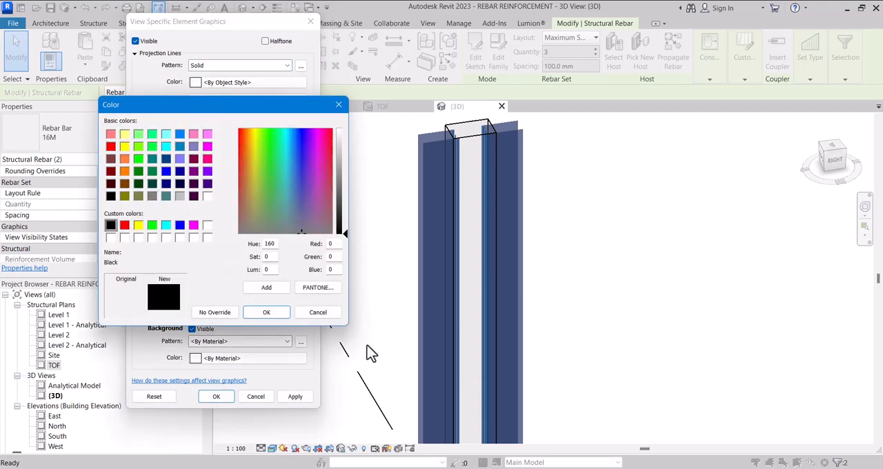
{"action": "left_click", "coordinate": [266, 311]}
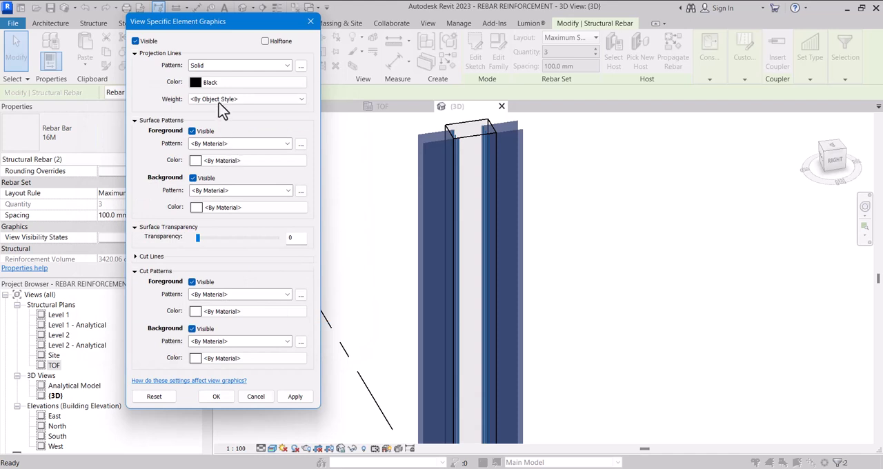
{"action": "left_click", "coordinate": [278, 103]}
{"action": "left_click", "coordinate": [211, 132]}
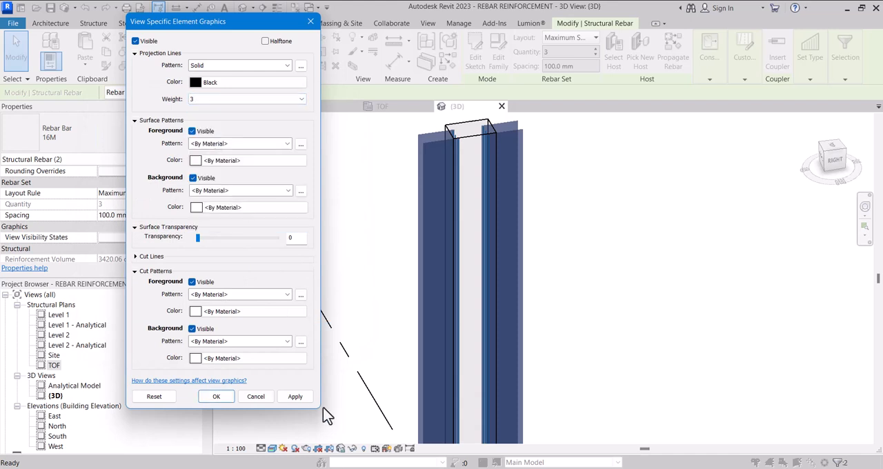
{"action": "left_click", "coordinate": [217, 400]}
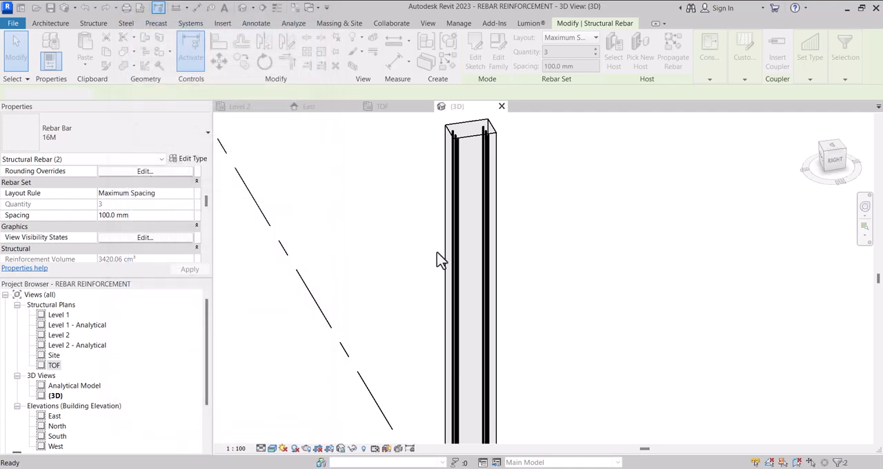
Step: Set dimension C of both M_17A sets to 450 mm to lengthen the legs in the footing, and deselect them
{"action": "scroll", "coordinate": [452, 306], "scroll_direction": "down", "scroll_amount": 3}
{"action": "scroll", "coordinate": [449, 297], "scroll_direction": "up", "scroll_amount": 4}
{"action": "scroll", "coordinate": [434, 329], "scroll_direction": "up", "scroll_amount": 3}
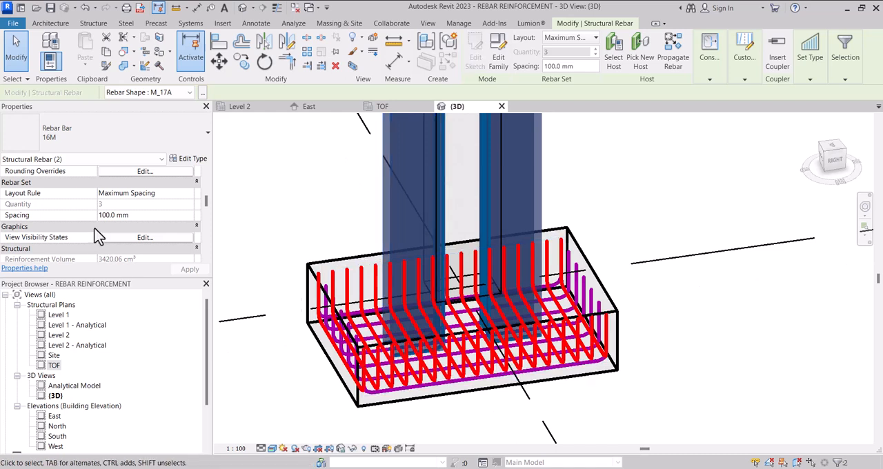
{"action": "scroll", "coordinate": [103, 232], "scroll_direction": "down", "scroll_amount": 3}
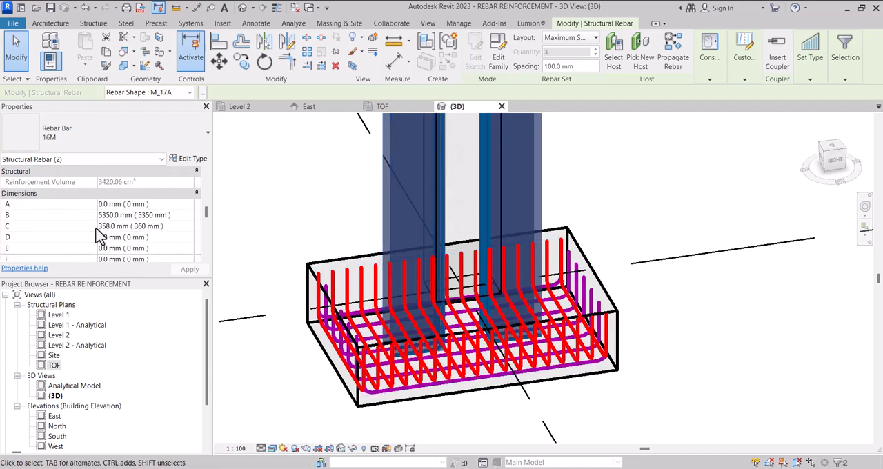
{"action": "left_click", "coordinate": [178, 229]}
{"action": "type", "text": "450"}
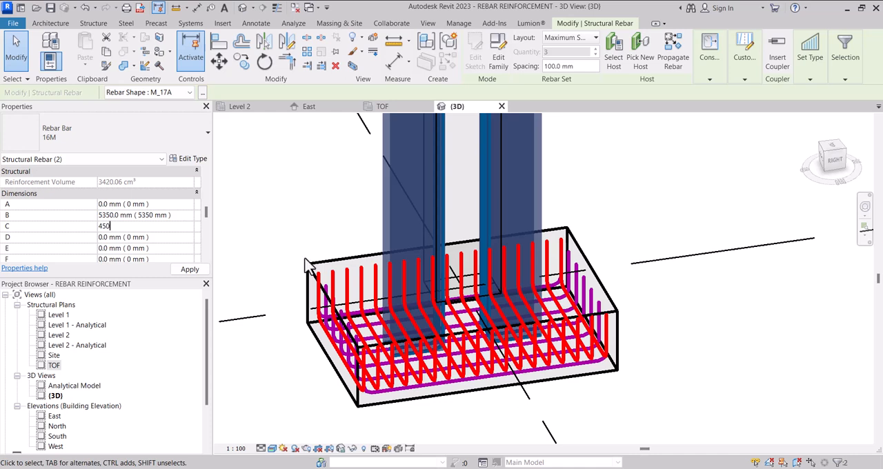
{"action": "key", "text": "Return"}
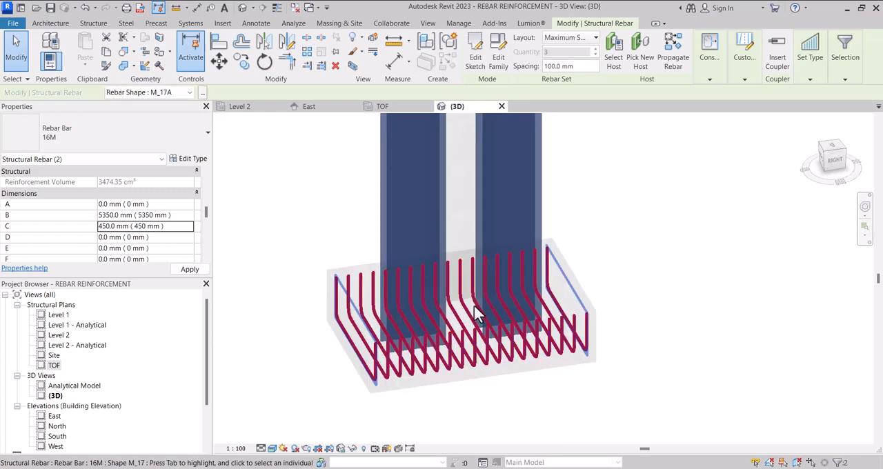
{"action": "scroll", "coordinate": [466, 317], "scroll_direction": "down", "scroll_amount": 3}
{"action": "left_click", "coordinate": [619, 244]}
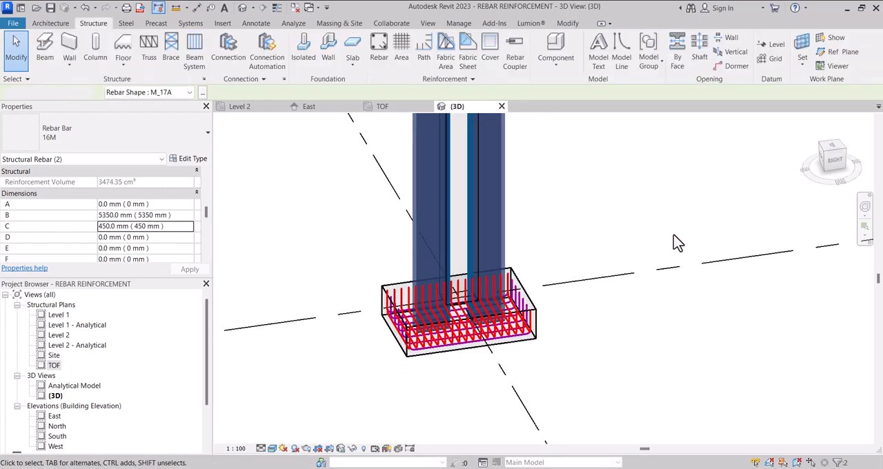
Step: Examine the column and footing reinforcement in 3D from the right side and from an angled view
{"action": "left_click", "coordinate": [838, 169]}
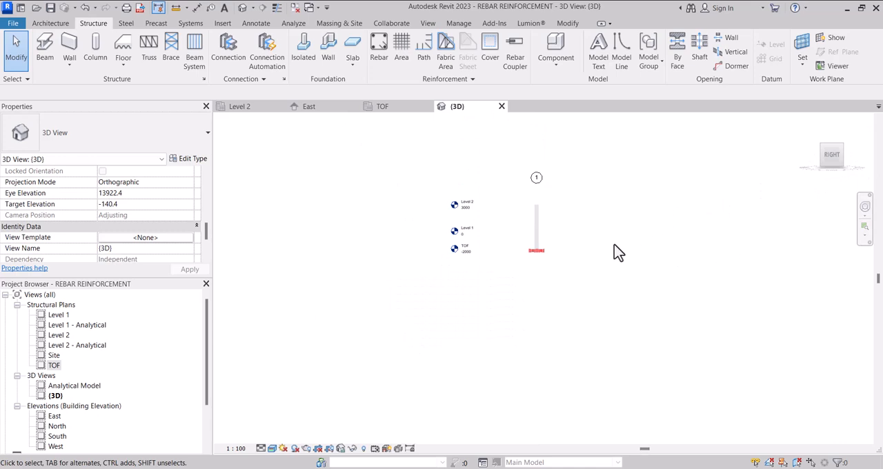
{"action": "scroll", "coordinate": [530, 337], "scroll_direction": "up", "scroll_amount": 4}
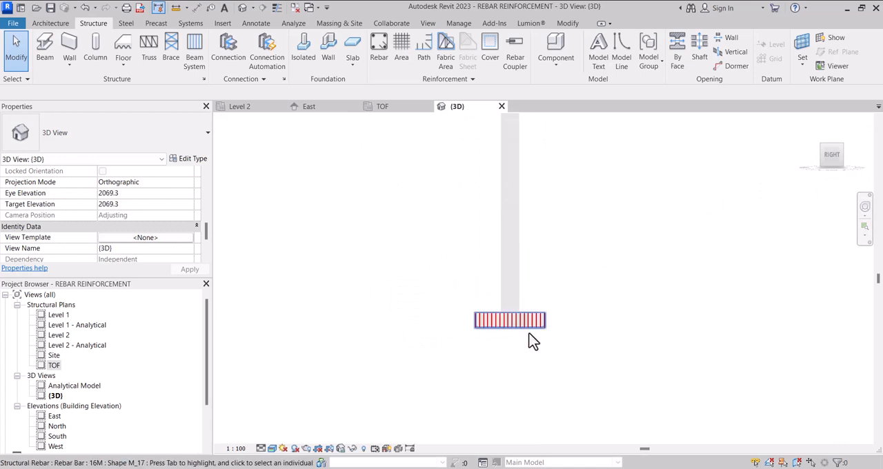
{"action": "scroll", "coordinate": [533, 339], "scroll_direction": "up", "scroll_amount": 2}
{"action": "scroll", "coordinate": [526, 337], "scroll_direction": "up", "scroll_amount": 2}
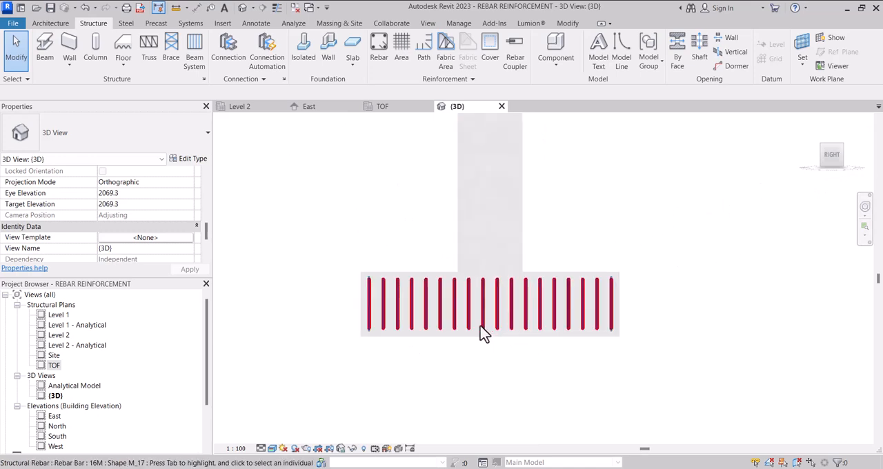
{"action": "scroll", "coordinate": [483, 334], "scroll_direction": "down", "scroll_amount": 2}
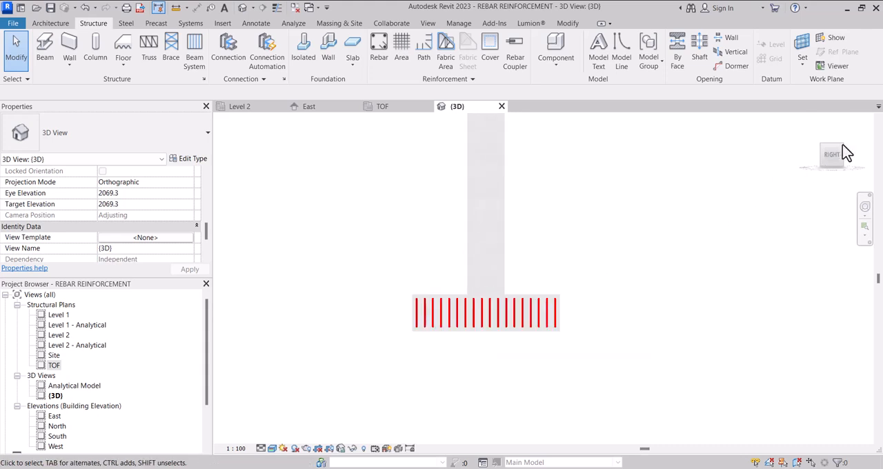
{"action": "left_click_drag", "start_coordinate": [839, 164], "coordinate": [868, 200]}
{"action": "scroll", "coordinate": [622, 342], "scroll_direction": "down", "scroll_amount": 3}
{"action": "scroll", "coordinate": [460, 210], "scroll_direction": "up", "scroll_amount": 4}
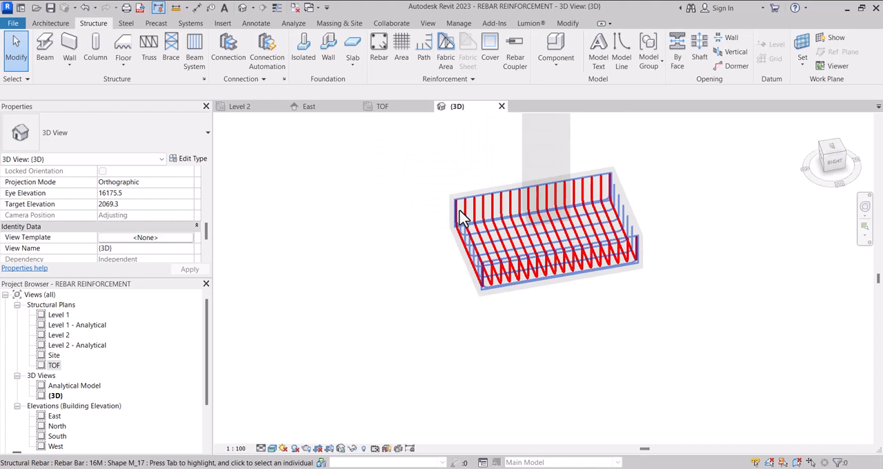
{"action": "scroll", "coordinate": [494, 314], "scroll_direction": "down", "scroll_amount": 2}
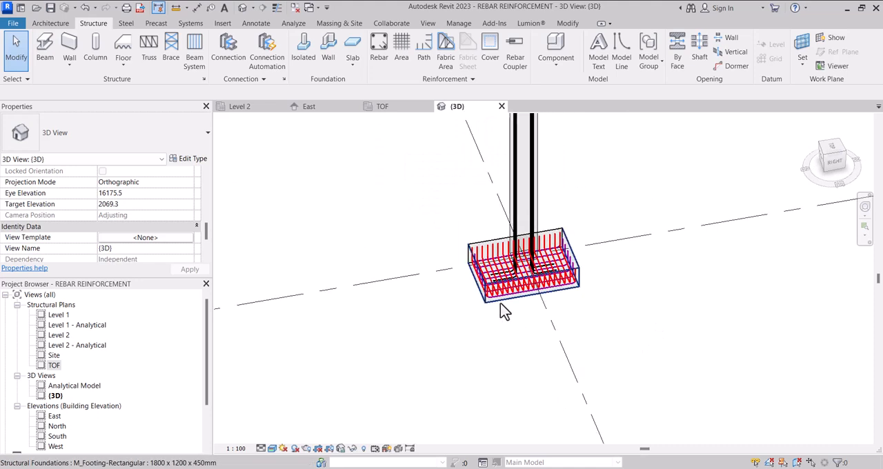
Step: Open the TOF structural plan and start placing rebar with the M_T1 tie shape
{"action": "left_click", "coordinate": [53, 365]}
{"action": "double_click", "coordinate": [54, 364]}
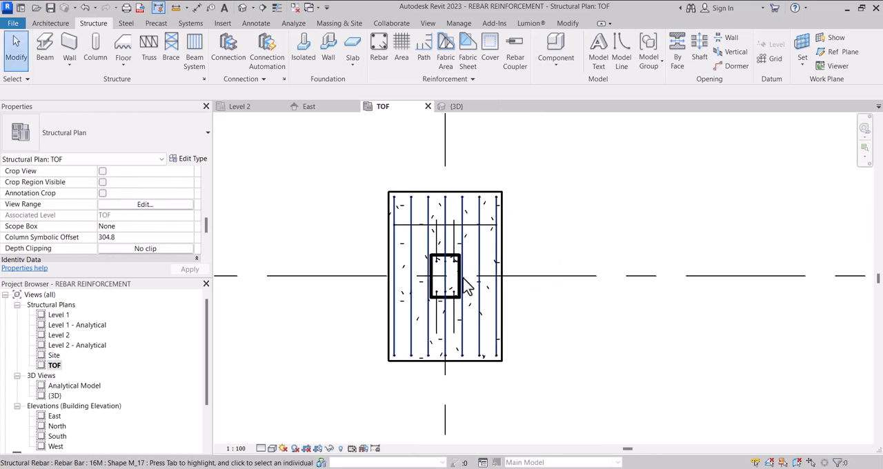
{"action": "scroll", "coordinate": [466, 287], "scroll_direction": "up", "scroll_amount": 4}
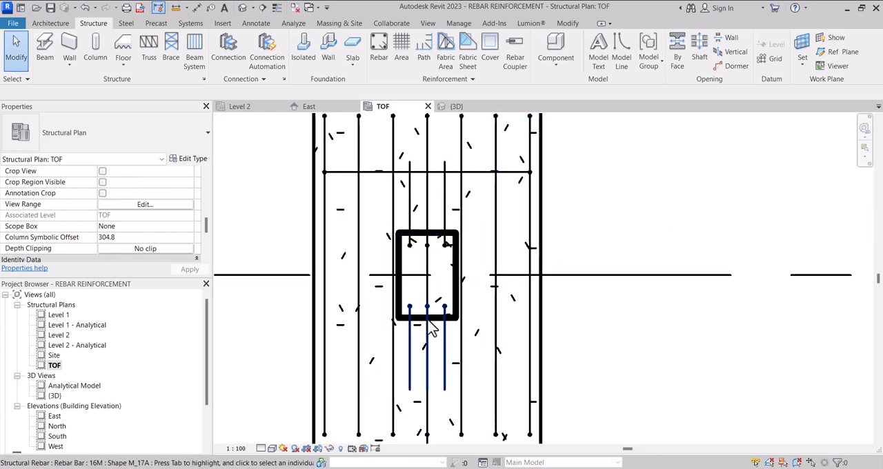
{"action": "scroll", "coordinate": [412, 317], "scroll_direction": "down", "scroll_amount": 1}
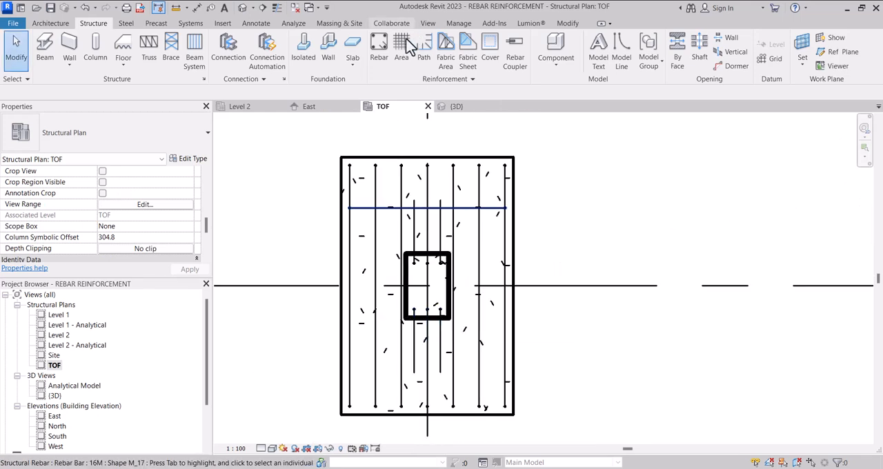
{"action": "left_click", "coordinate": [386, 58]}
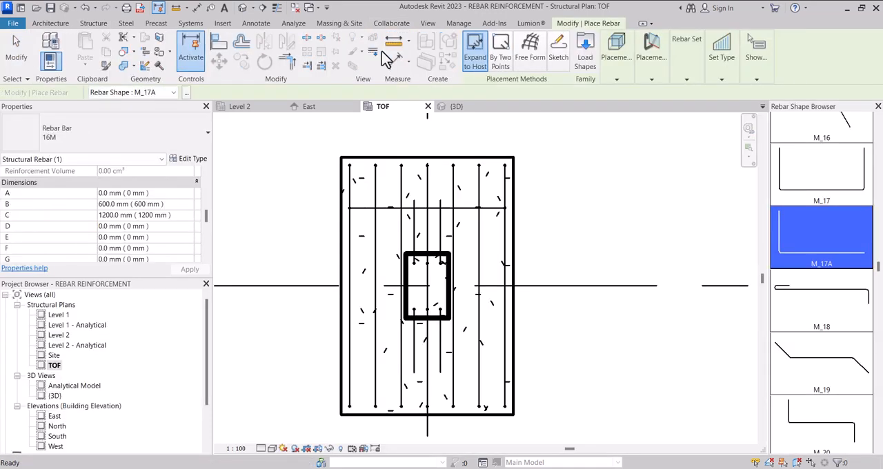
{"action": "scroll", "coordinate": [800, 296], "scroll_direction": "down", "scroll_amount": 5}
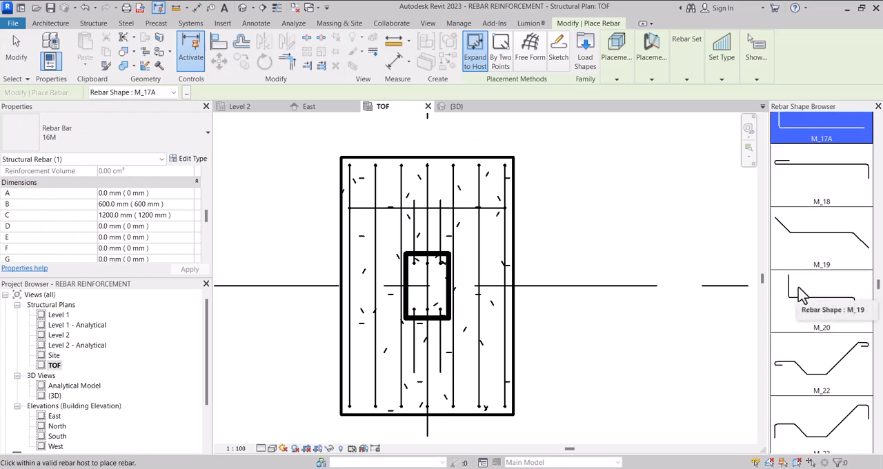
{"action": "scroll", "coordinate": [808, 307], "scroll_direction": "down", "scroll_amount": 10}
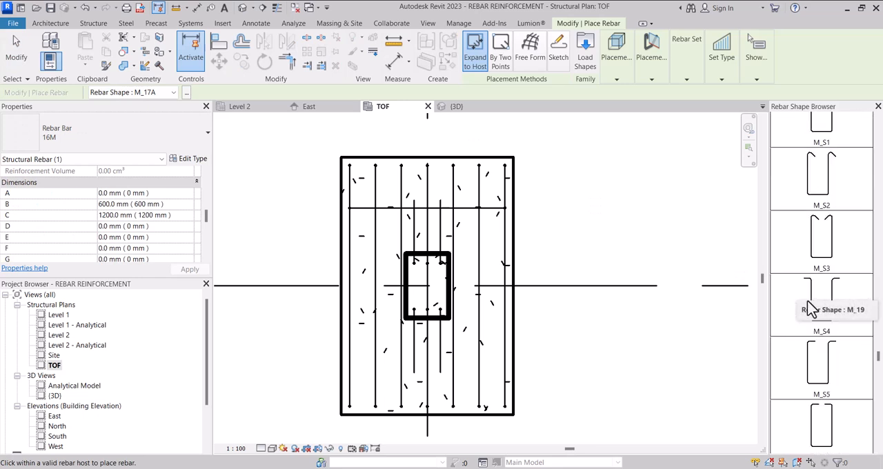
{"action": "scroll", "coordinate": [824, 338], "scroll_direction": "down", "scroll_amount": 1}
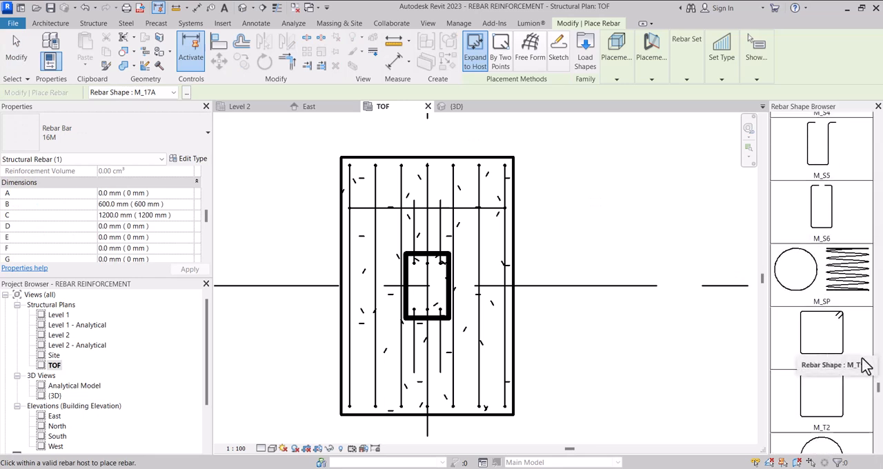
{"action": "left_click", "coordinate": [831, 325]}
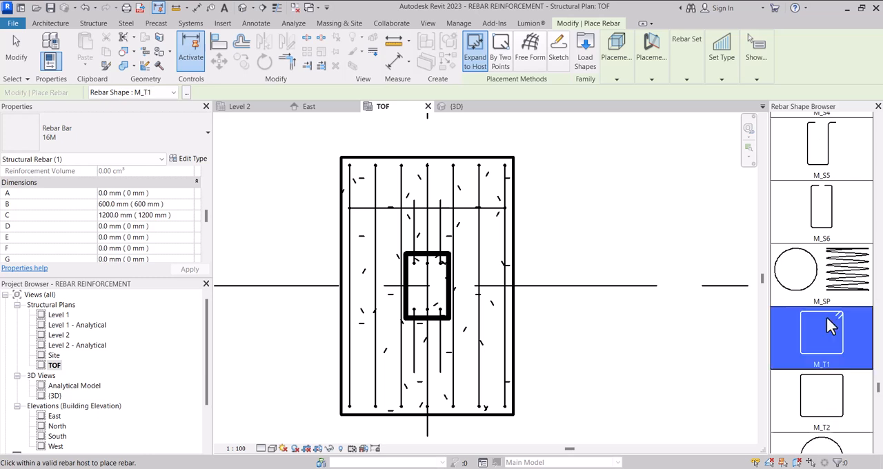
Step: Place the M_T1 tie inside the column on the current work plane, oriented parallel to the work plane, and end rebar placement
{"action": "left_click", "coordinate": [651, 79]}
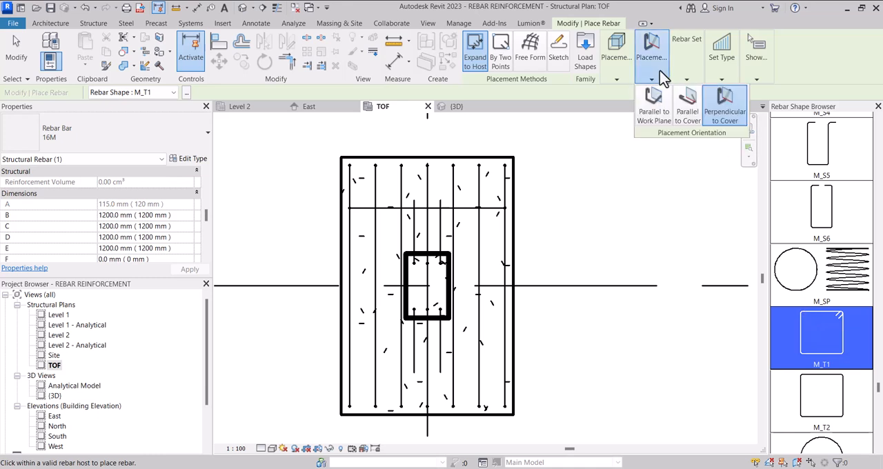
{"action": "left_click", "coordinate": [659, 119]}
{"action": "left_click", "coordinate": [618, 79]}
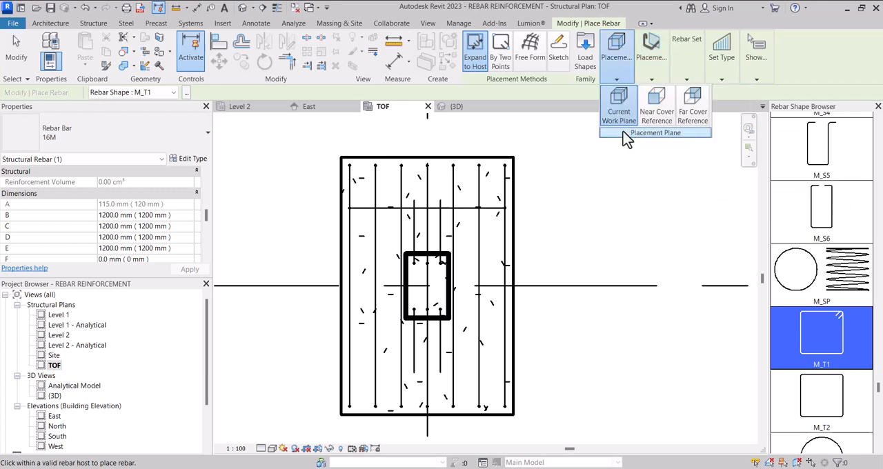
{"action": "scroll", "coordinate": [434, 284], "scroll_direction": "up", "scroll_amount": 2}
{"action": "scroll", "coordinate": [426, 276], "scroll_direction": "up", "scroll_amount": 3}
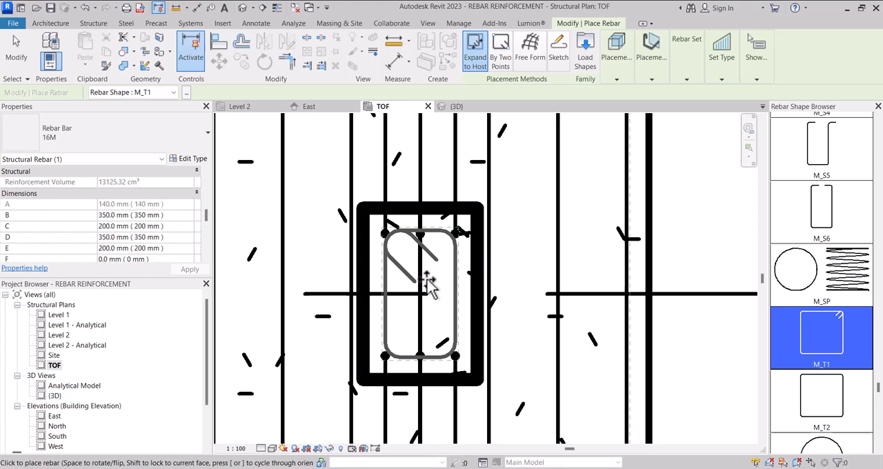
{"action": "left_click", "coordinate": [429, 282]}
{"action": "key", "text": "Escape"}
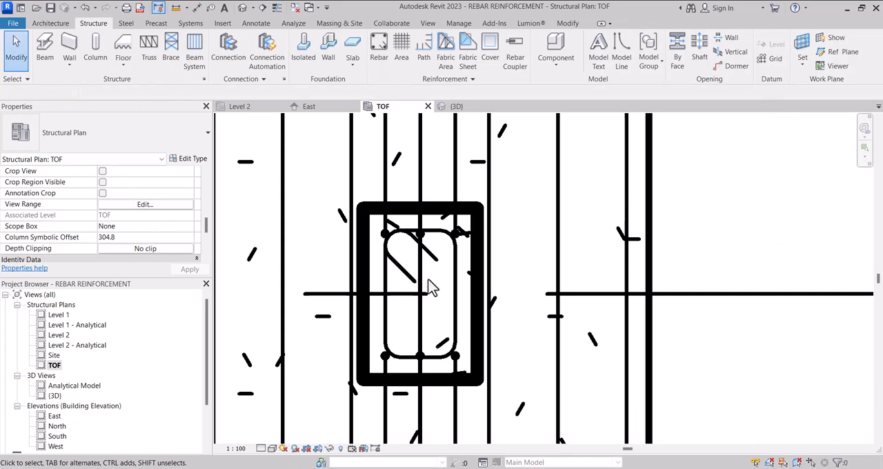
Step: Nudge the M_17A bar set at the column's lower side in plan upward so its bars sit inside the tie
{"action": "scroll", "coordinate": [429, 279], "scroll_direction": "down", "scroll_amount": 2}
{"action": "scroll", "coordinate": [415, 342], "scroll_direction": "up", "scroll_amount": 2}
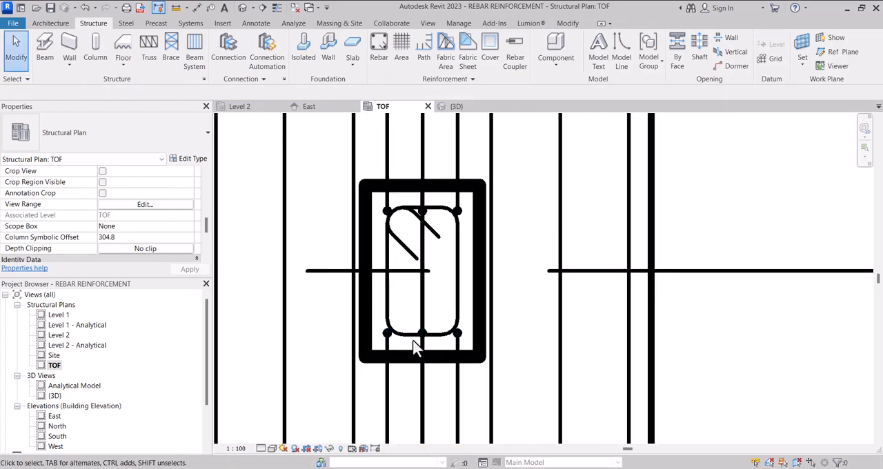
{"action": "scroll", "coordinate": [427, 345], "scroll_direction": "up", "scroll_amount": 1}
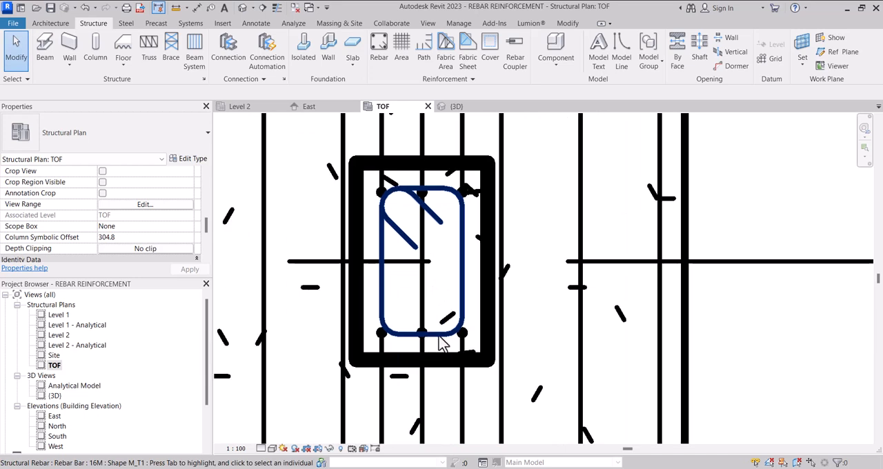
{"action": "left_click", "coordinate": [440, 339]}
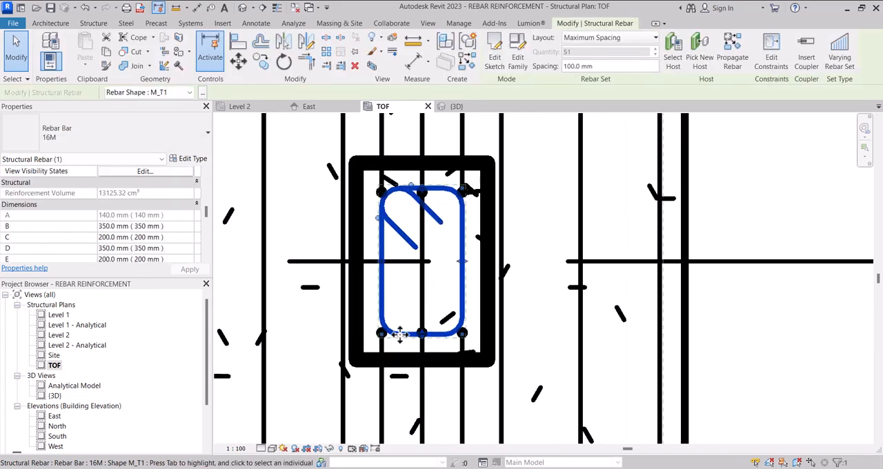
{"action": "scroll", "coordinate": [399, 335], "scroll_direction": "up", "scroll_amount": 1}
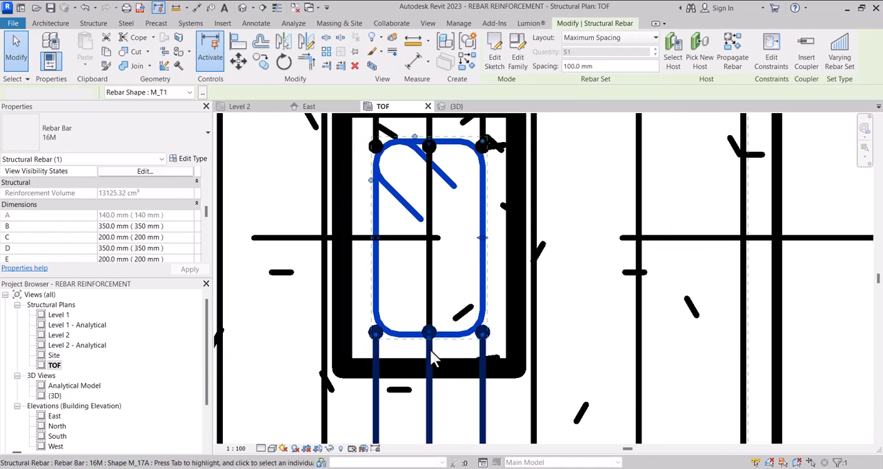
{"action": "left_click", "coordinate": [432, 354]}
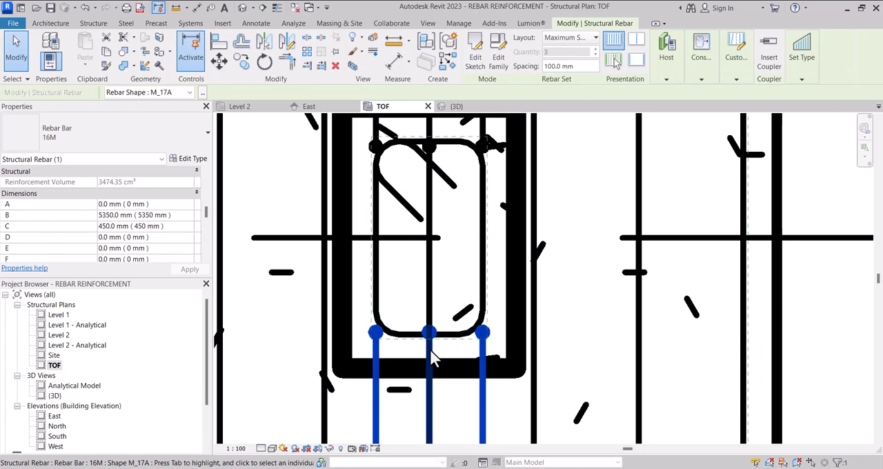
{"action": "key", "text": "Up"}
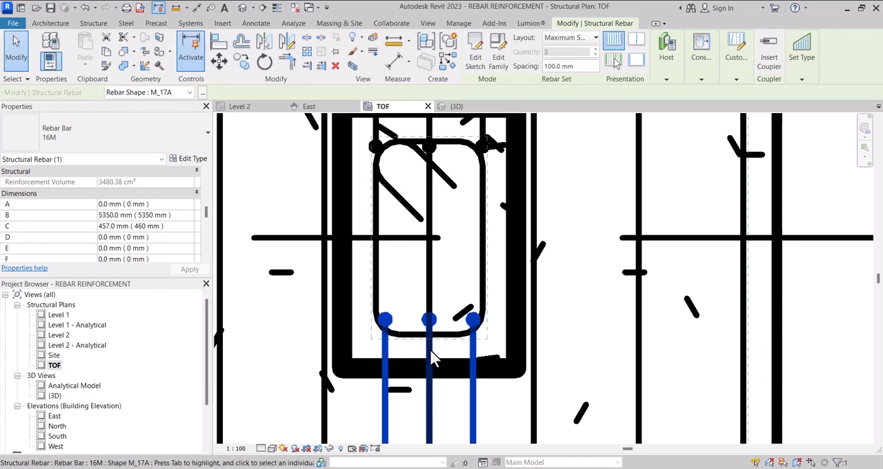
Step: Nudge the M_17A bar set at the column's upper side in plan downward so its bars sit inside the tie
{"action": "scroll", "coordinate": [430, 349], "scroll_direction": "down", "scroll_amount": 2}
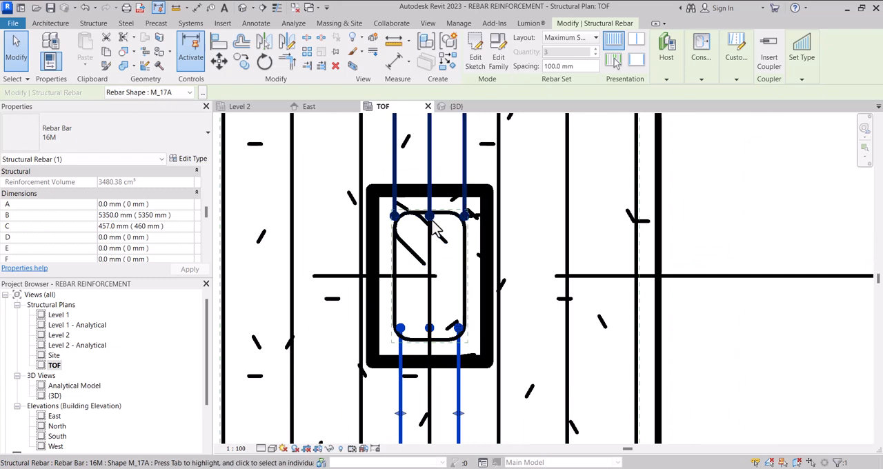
{"action": "scroll", "coordinate": [433, 231], "scroll_direction": "up", "scroll_amount": 1}
{"action": "scroll", "coordinate": [432, 219], "scroll_direction": "up", "scroll_amount": 2}
{"action": "left_click", "coordinate": [432, 219]}
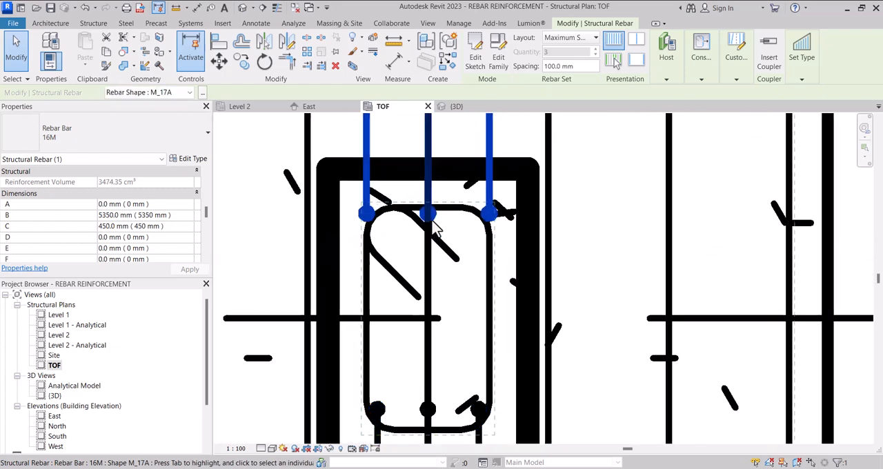
{"action": "key", "text": "Down"}
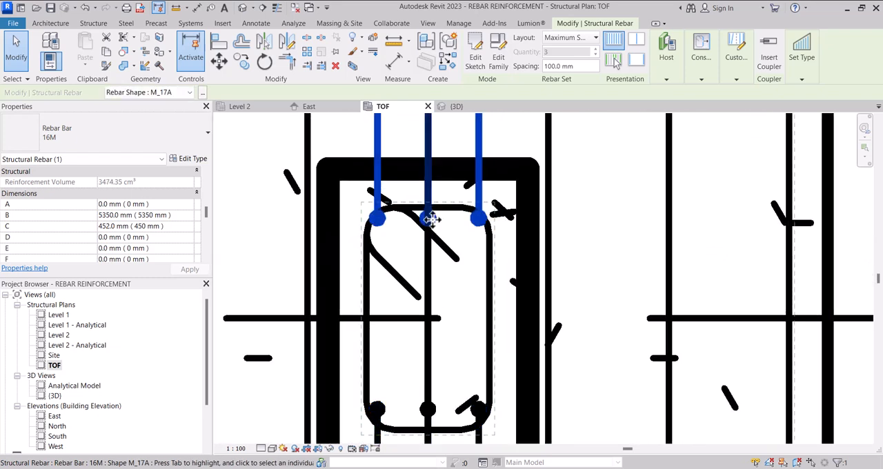
{"action": "scroll", "coordinate": [431, 226], "scroll_direction": "down", "scroll_amount": 2}
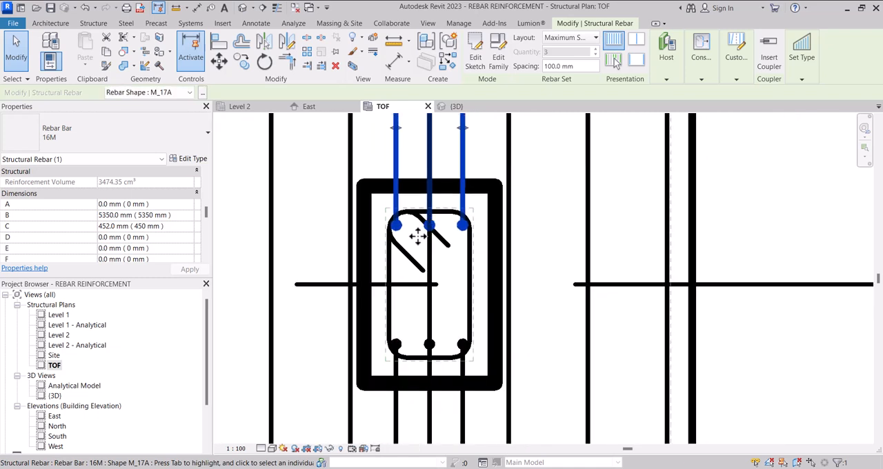
Step: Try to set dimensions C and E of the M_T1 tie to 50 mm
{"action": "scroll", "coordinate": [393, 266], "scroll_direction": "up", "scroll_amount": 1}
{"action": "left_click", "coordinate": [393, 265]}
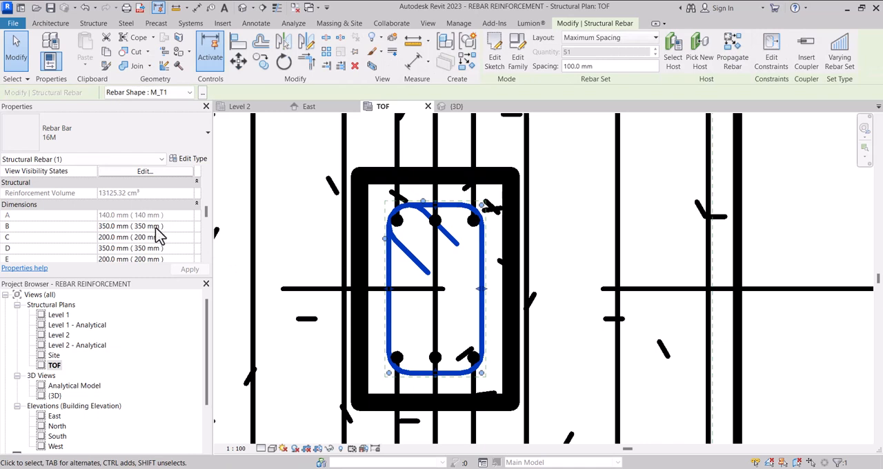
{"action": "scroll", "coordinate": [159, 234], "scroll_direction": "down", "scroll_amount": 1}
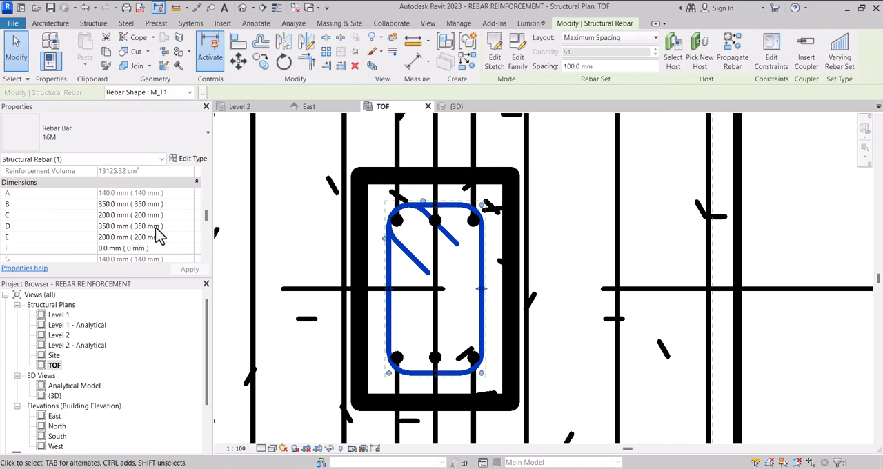
{"action": "left_click", "coordinate": [181, 215]}
{"action": "type", "text": "50"}
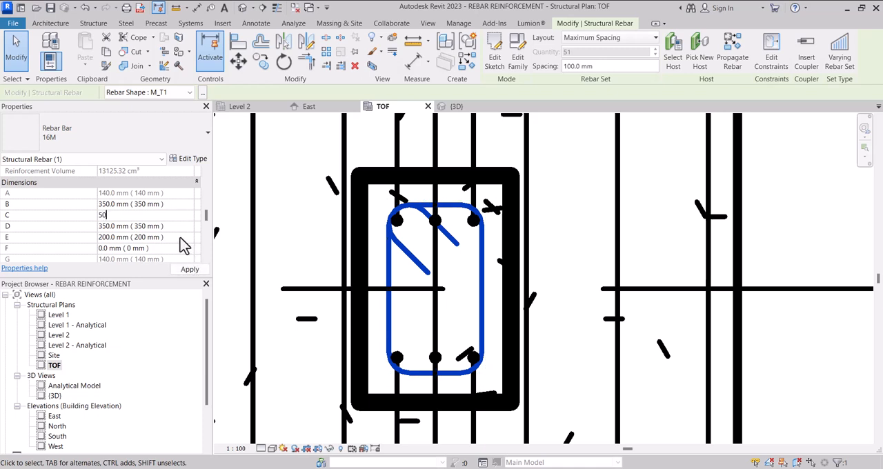
{"action": "key", "text": "Tab"}
{"action": "type", "text": "5"}
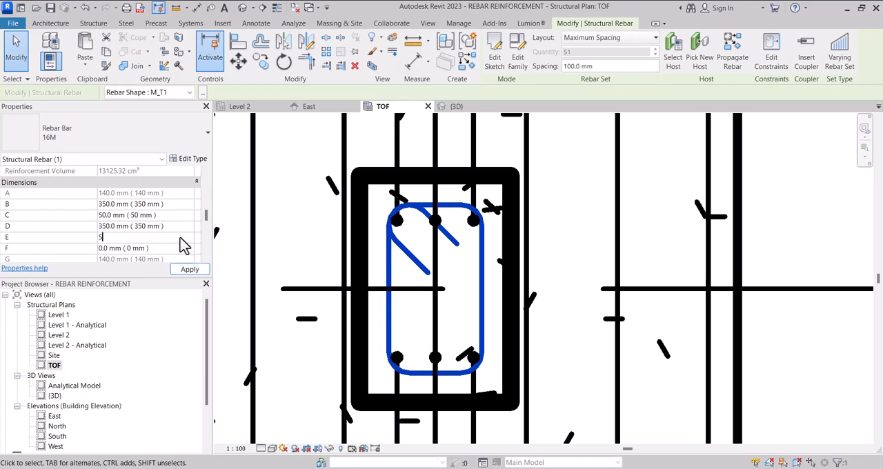
{"action": "type", "text": "0"}
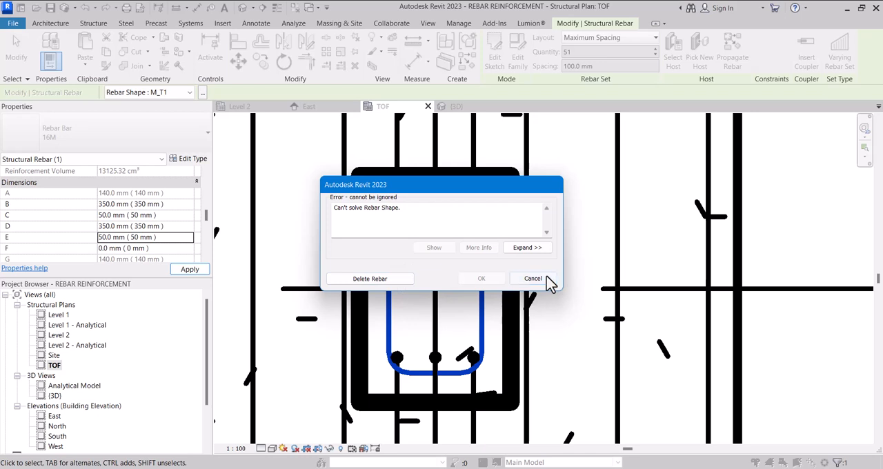
{"action": "left_click", "coordinate": [533, 279]}
Step: Inspect how the M_T1 tie fits within the column section and review the tie's dimension values
{"action": "scroll", "coordinate": [128, 215], "scroll_direction": "down", "scroll_amount": 3}
{"action": "scroll", "coordinate": [130, 217], "scroll_direction": "up", "scroll_amount": 3}
{"action": "scroll", "coordinate": [133, 221], "scroll_direction": "up", "scroll_amount": 1}
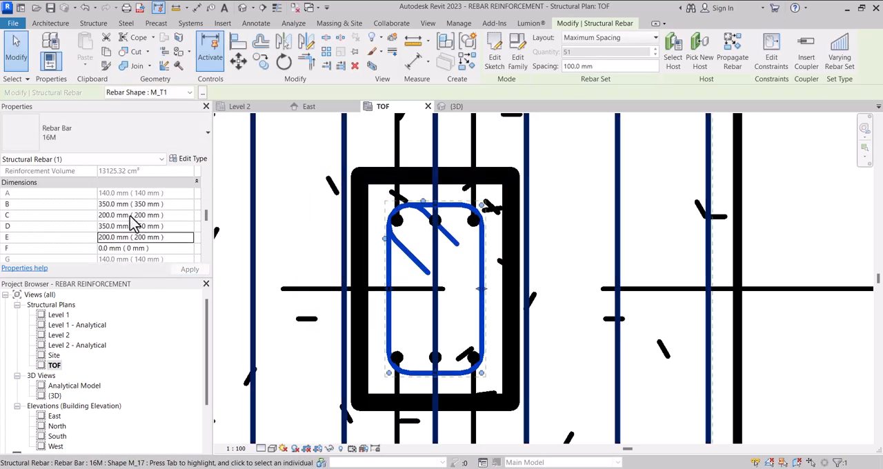
{"action": "scroll", "coordinate": [384, 225], "scroll_direction": "down", "scroll_amount": 3}
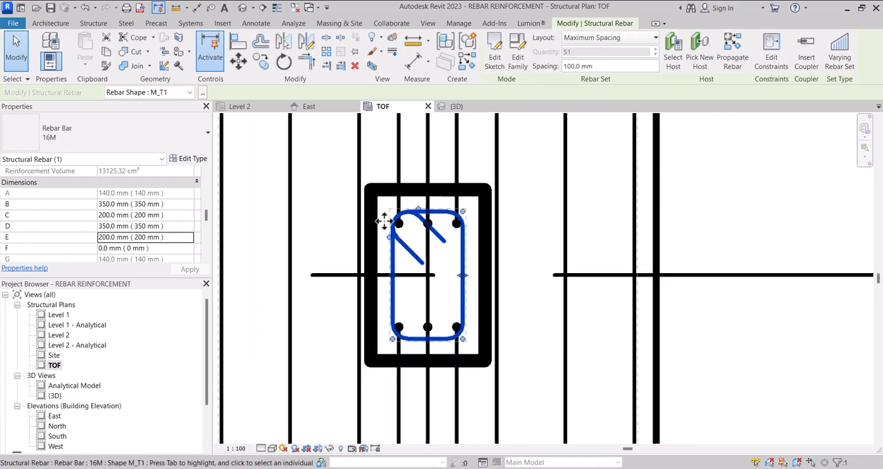
{"action": "left_click", "coordinate": [380, 225]}
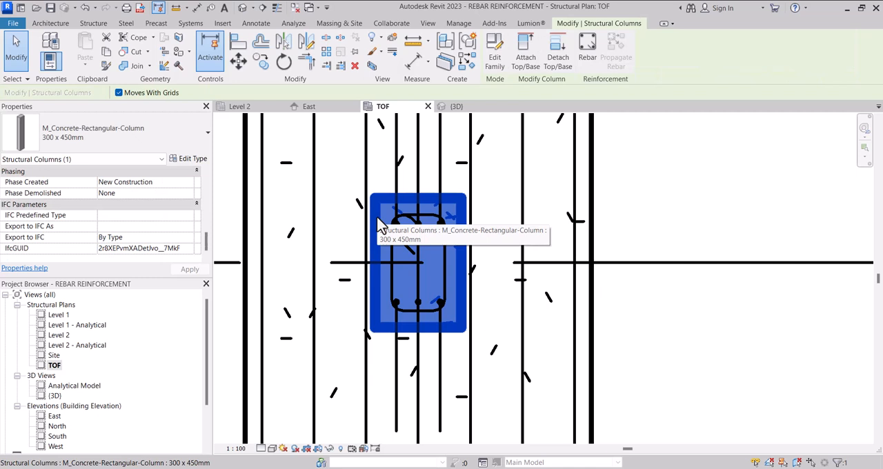
{"action": "scroll", "coordinate": [387, 221], "scroll_direction": "up", "scroll_amount": 2}
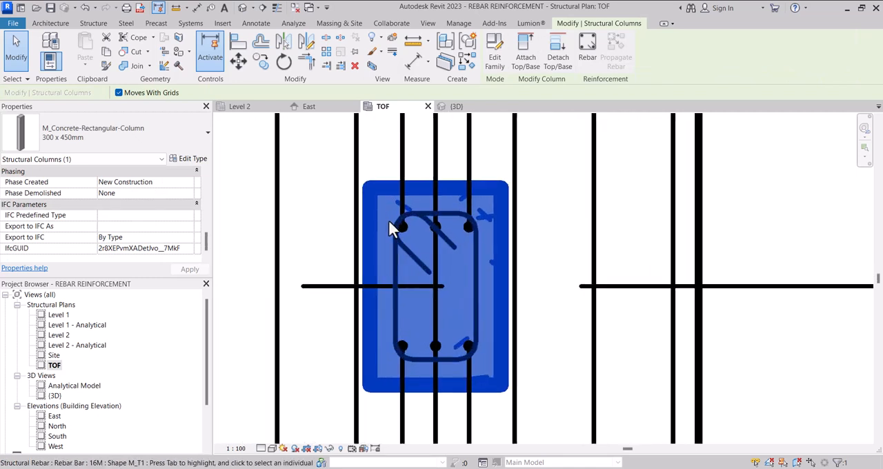
{"action": "scroll", "coordinate": [392, 220], "scroll_direction": "down", "scroll_amount": 2}
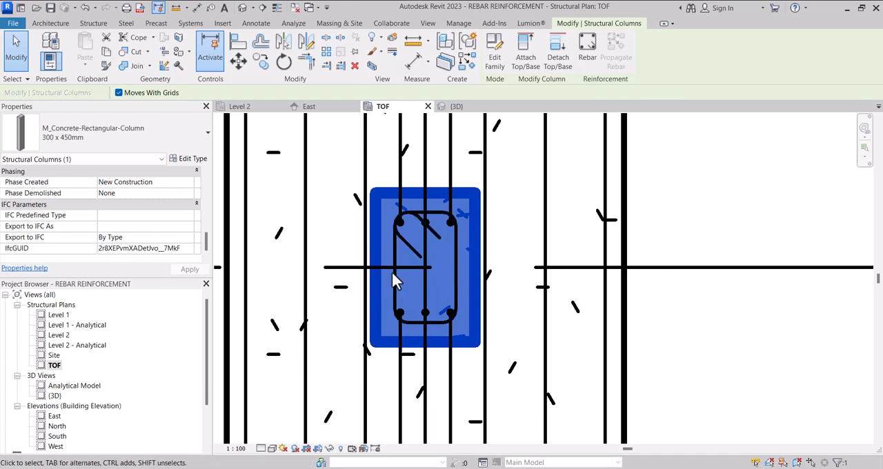
{"action": "left_click", "coordinate": [352, 322]}
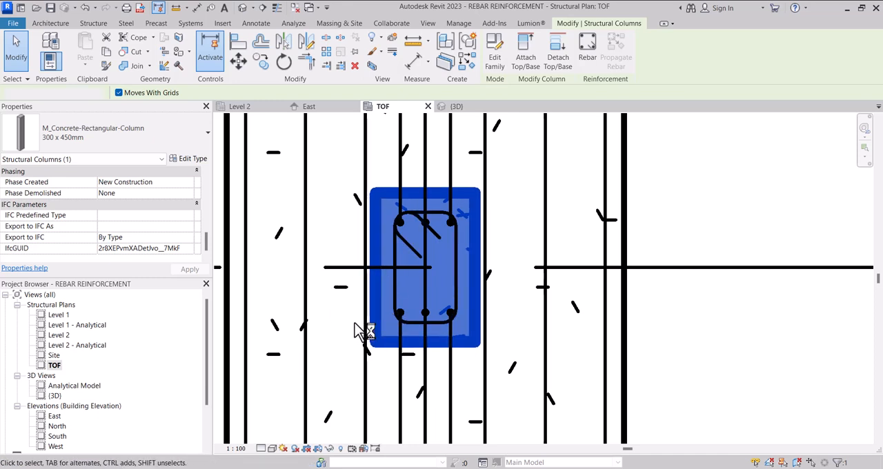
{"action": "left_click", "coordinate": [412, 327]}
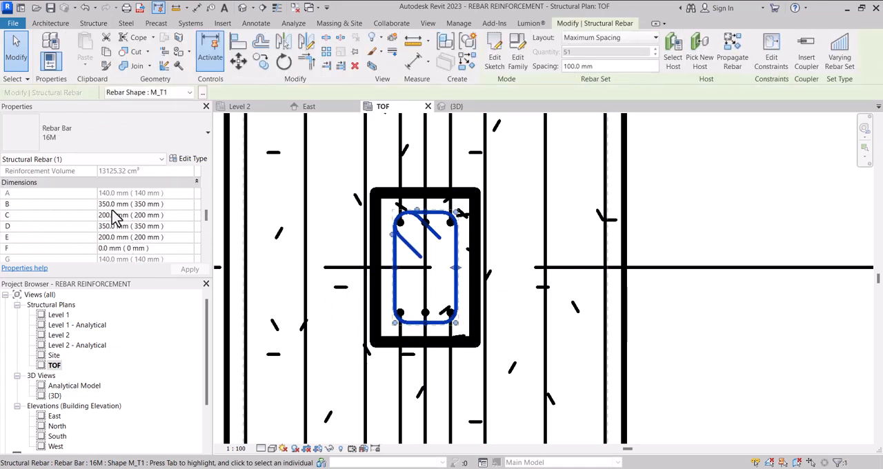
{"action": "scroll", "coordinate": [125, 219], "scroll_direction": "down", "scroll_amount": 1}
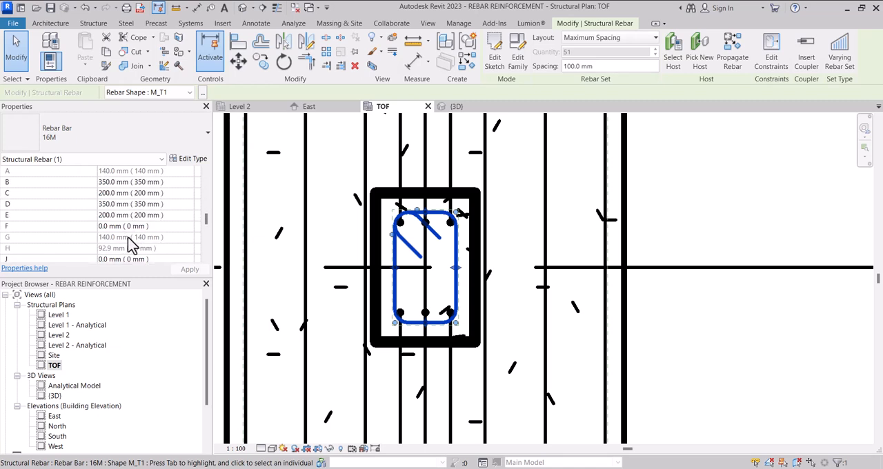
Step: Override the hook lengths of the M_T1 tie and set its dimension G to 50 mm
{"action": "scroll", "coordinate": [131, 244], "scroll_direction": "up", "scroll_amount": 6}
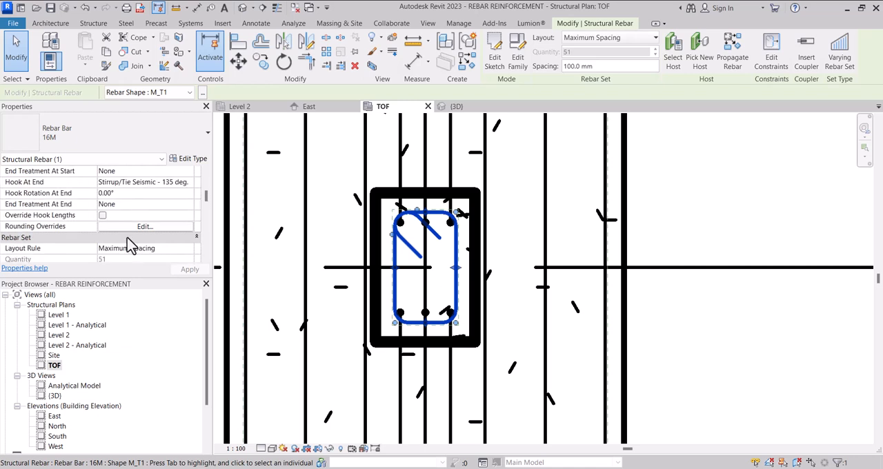
{"action": "scroll", "coordinate": [131, 244], "scroll_direction": "down", "scroll_amount": 1}
{"action": "scroll", "coordinate": [131, 244], "scroll_direction": "up", "scroll_amount": 4}
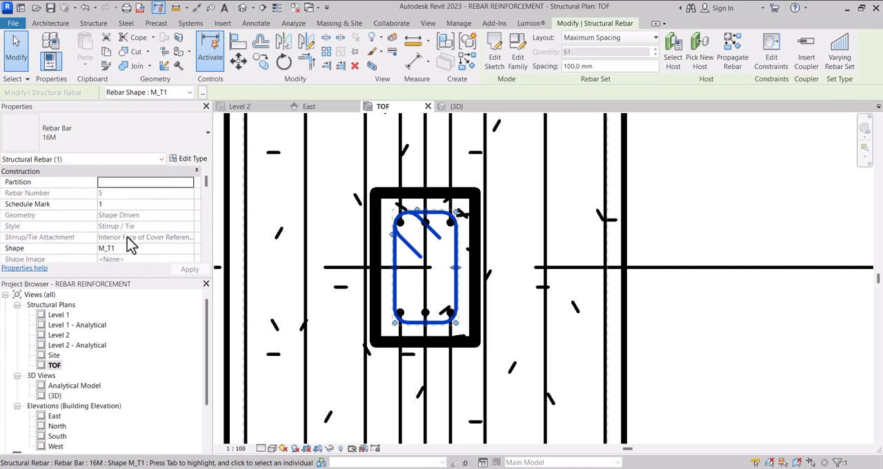
{"action": "scroll", "coordinate": [135, 207], "scroll_direction": "down", "scroll_amount": 5}
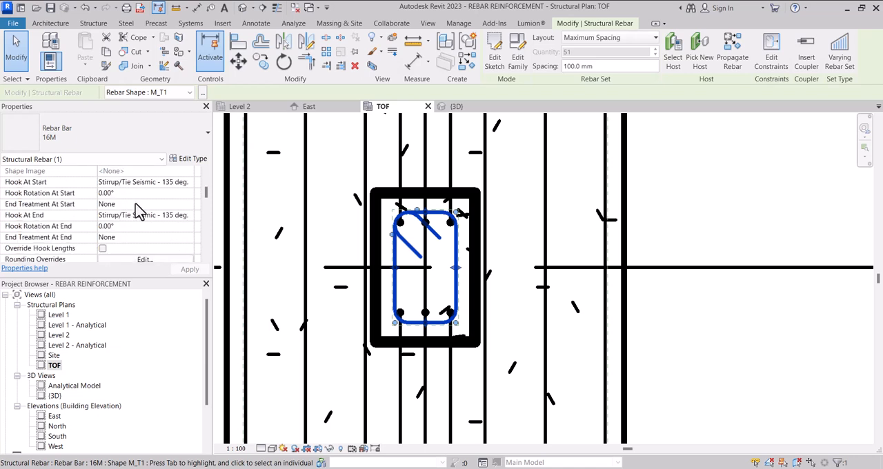
{"action": "left_click", "coordinate": [102, 250]}
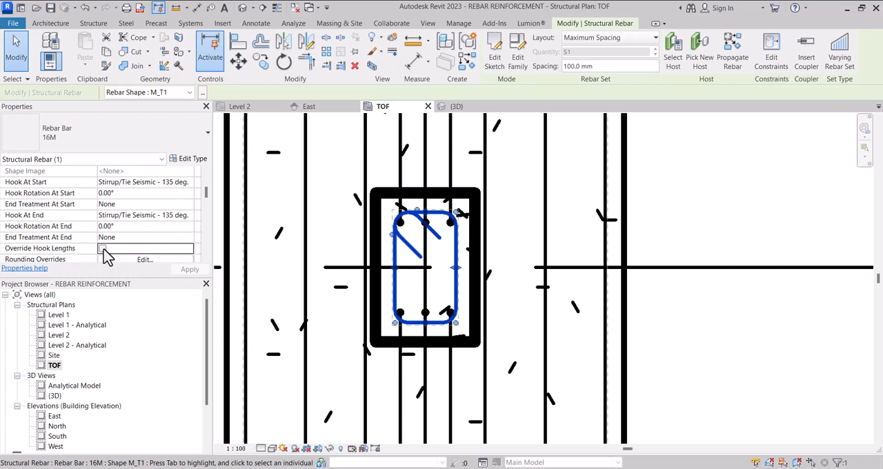
{"action": "scroll", "coordinate": [147, 248], "scroll_direction": "down", "scroll_amount": 3}
{"action": "scroll", "coordinate": [147, 247], "scroll_direction": "down", "scroll_amount": 3}
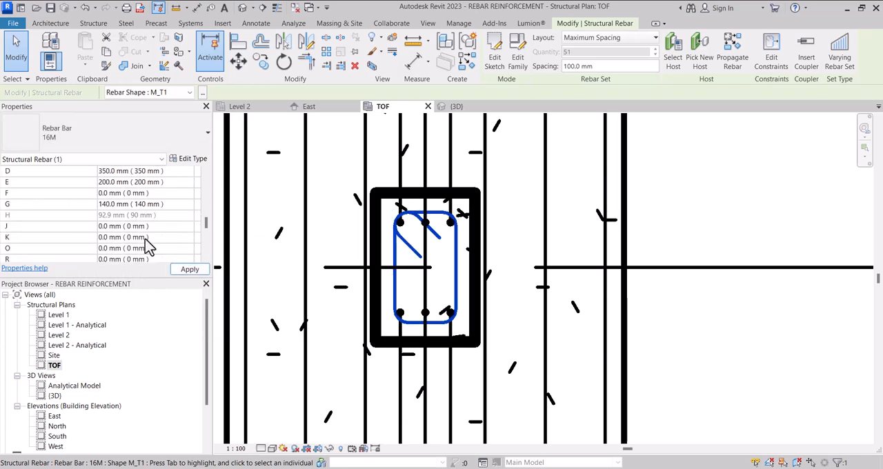
{"action": "left_click", "coordinate": [180, 205]}
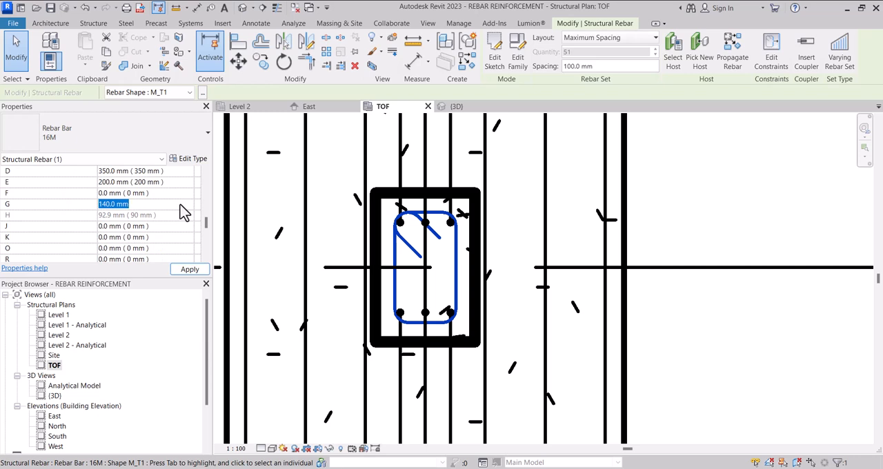
{"action": "type", "text": "50"}
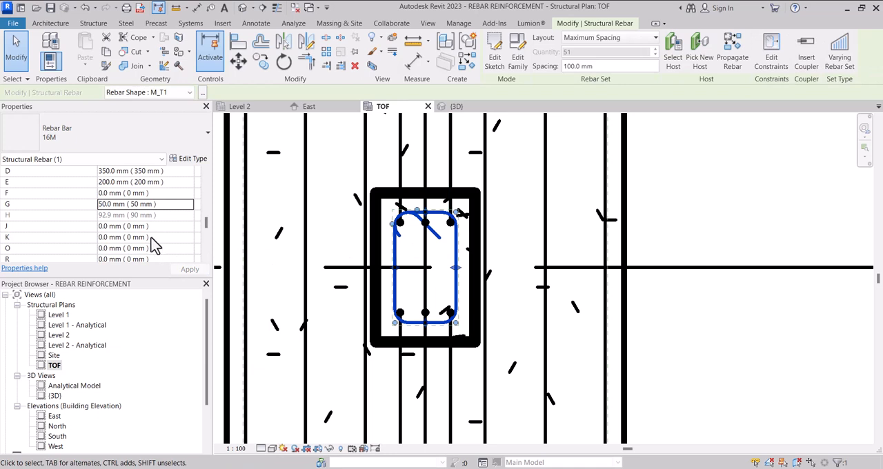
Step: Change the M_T1 tie's bar type to 10M and check that type's hook lengths
{"action": "scroll", "coordinate": [153, 241], "scroll_direction": "down", "scroll_amount": 2}
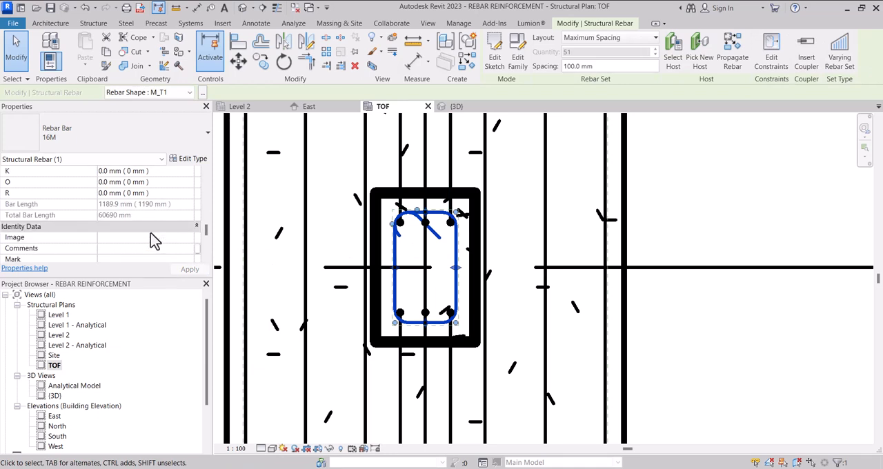
{"action": "scroll", "coordinate": [153, 240], "scroll_direction": "up", "scroll_amount": 10}
{"action": "scroll", "coordinate": [154, 240], "scroll_direction": "up", "scroll_amount": 5}
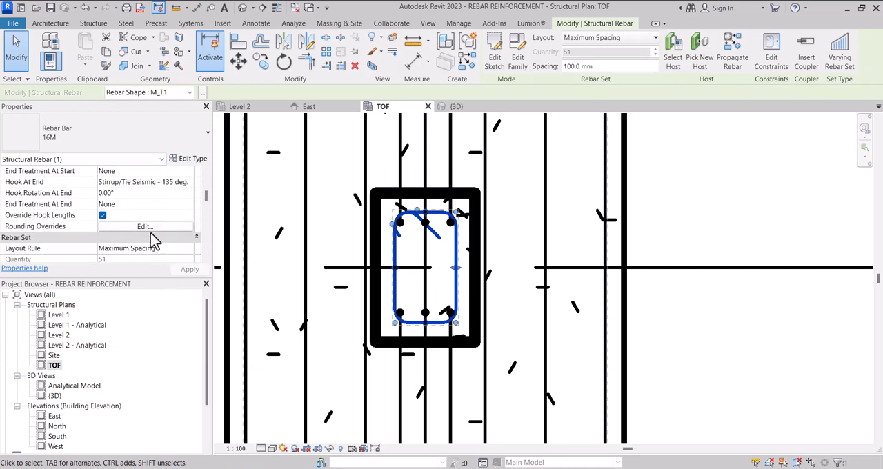
{"action": "scroll", "coordinate": [154, 240], "scroll_direction": "down", "scroll_amount": 6}
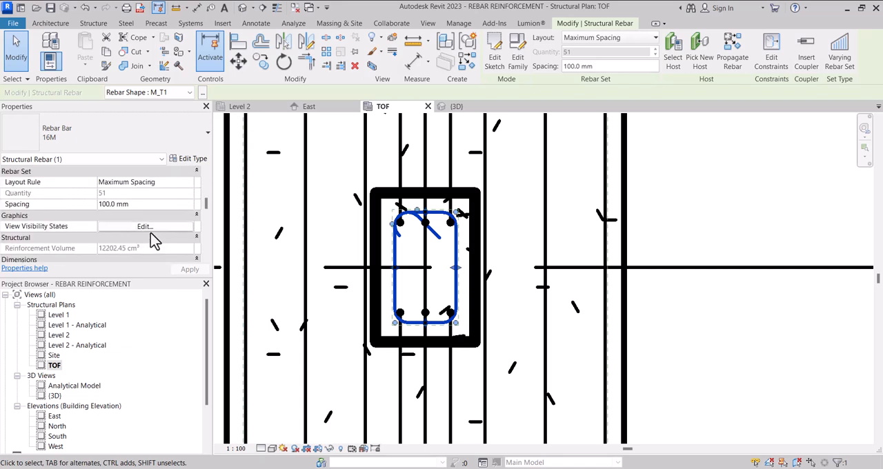
{"action": "scroll", "coordinate": [150, 232], "scroll_direction": "down", "scroll_amount": 6}
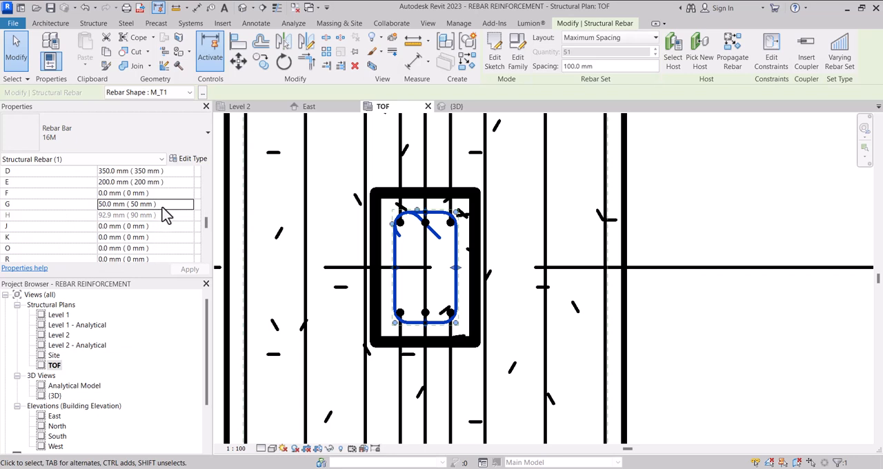
{"action": "scroll", "coordinate": [413, 238], "scroll_direction": "down", "scroll_amount": 1}
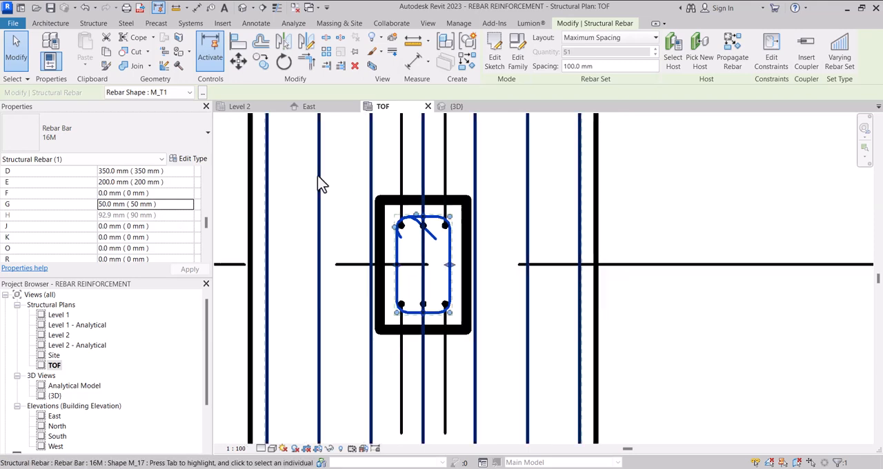
{"action": "left_click", "coordinate": [191, 162]}
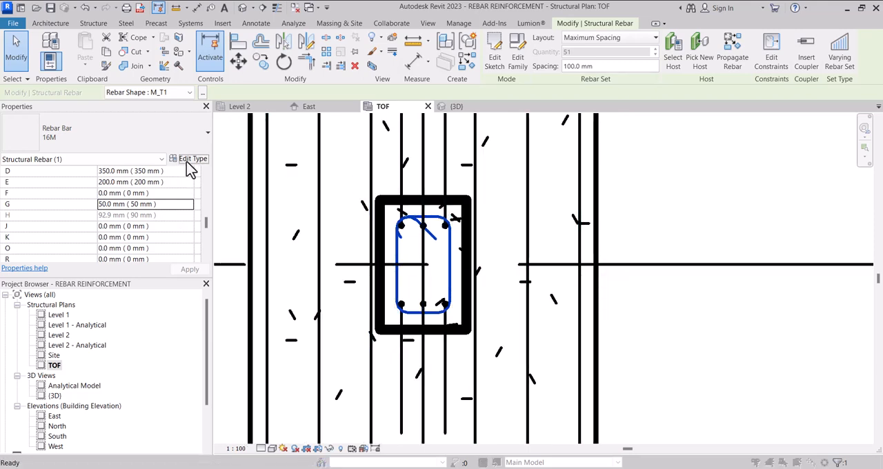
{"action": "scroll", "coordinate": [460, 287], "scroll_direction": "down", "scroll_amount": 1}
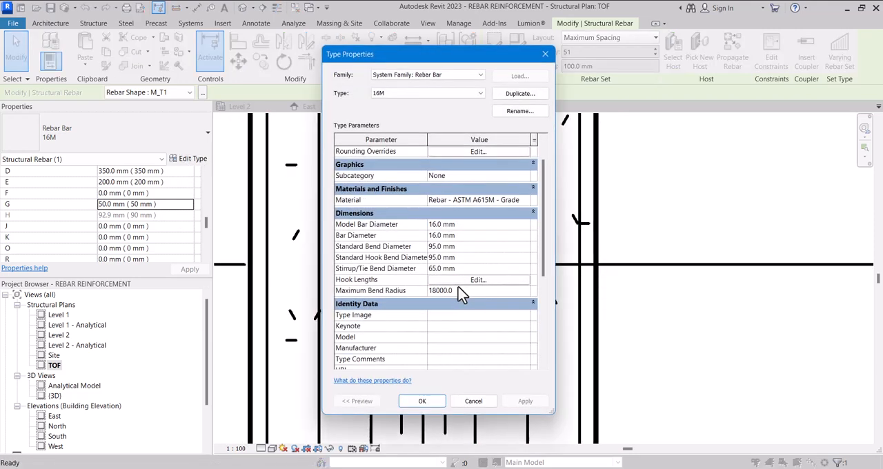
{"action": "scroll", "coordinate": [460, 292], "scroll_direction": "down", "scroll_amount": 5}
{"action": "scroll", "coordinate": [460, 292], "scroll_direction": "up", "scroll_amount": 4}
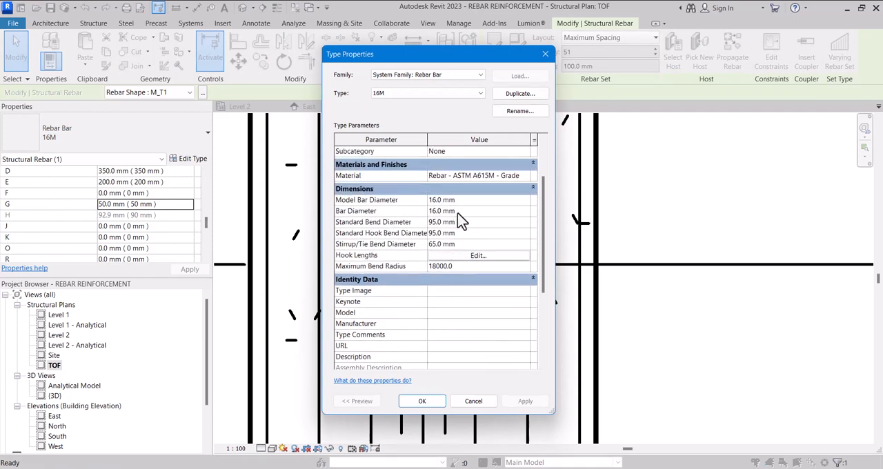
{"action": "left_click", "coordinate": [427, 97]}
{"action": "left_click", "coordinate": [427, 108]}
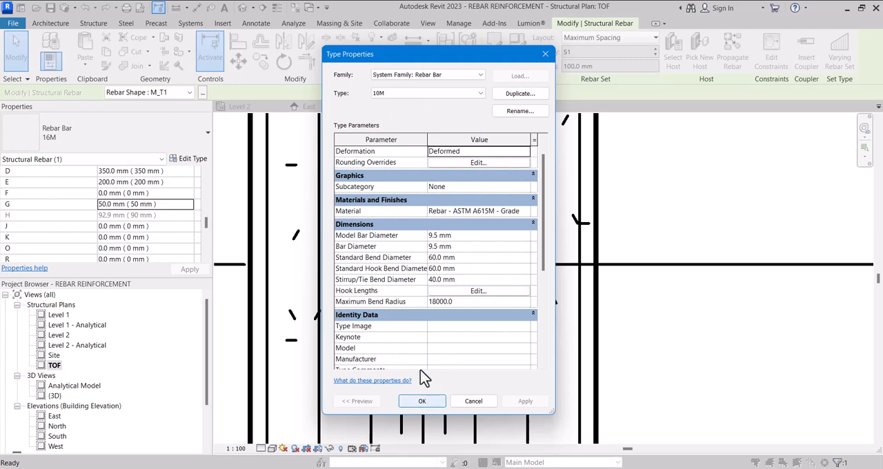
{"action": "left_click", "coordinate": [478, 290]}
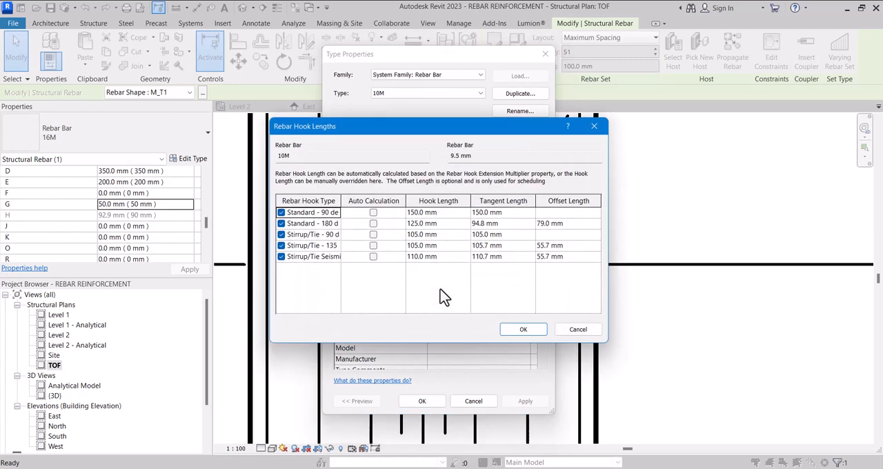
{"action": "left_click", "coordinate": [532, 326]}
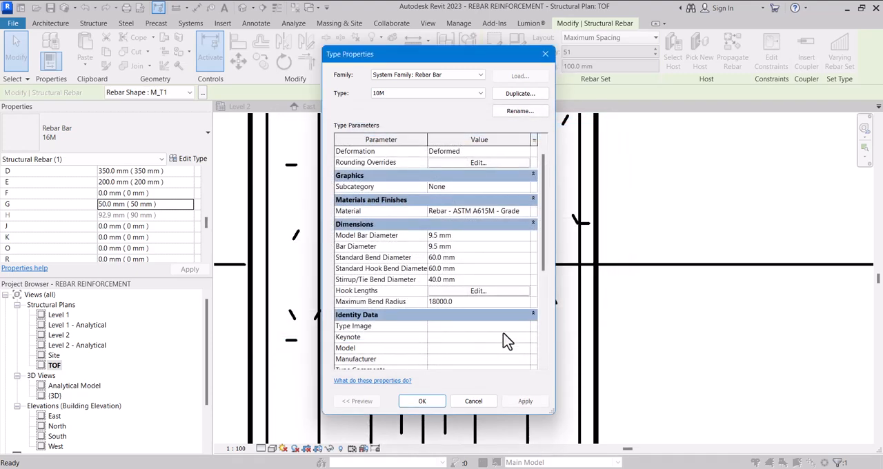
{"action": "left_click", "coordinate": [437, 402]}
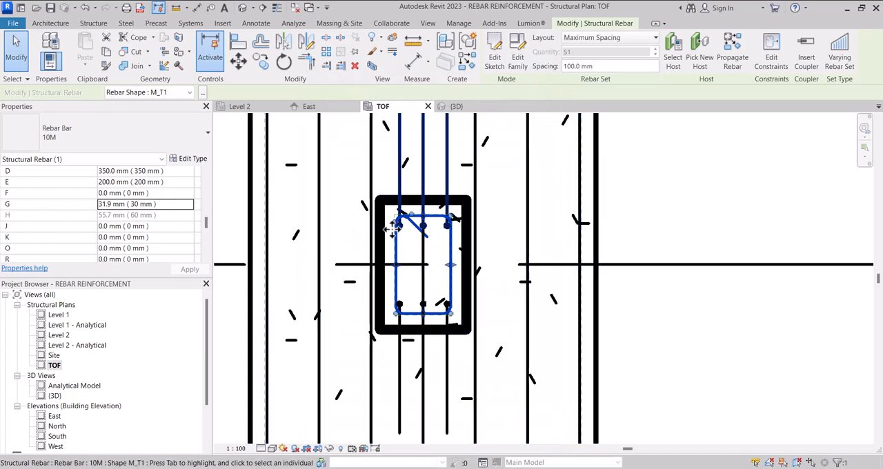
Step: Set dimension G of the 10M tie to 50 mm
{"action": "scroll", "coordinate": [393, 229], "scroll_direction": "up", "scroll_amount": 5}
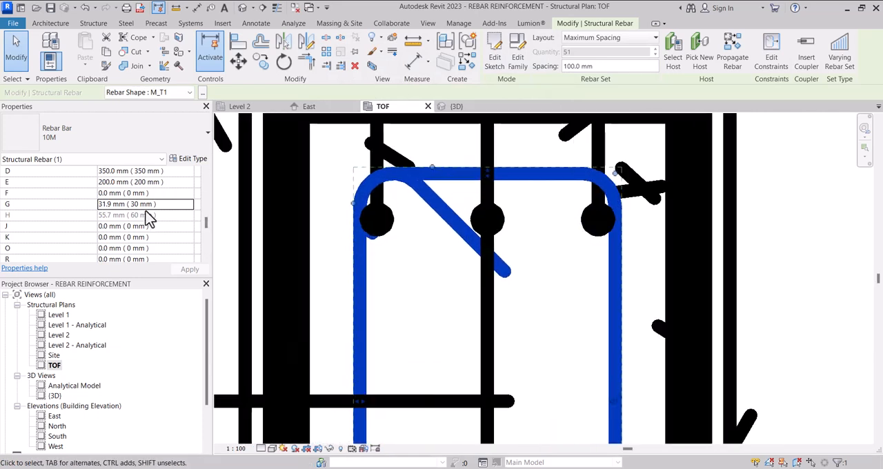
{"action": "left_click", "coordinate": [170, 206]}
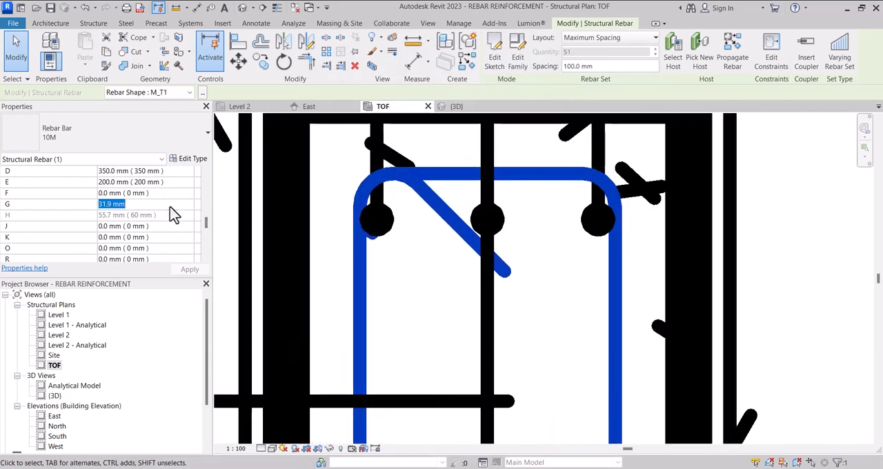
{"action": "type", "text": "50"}
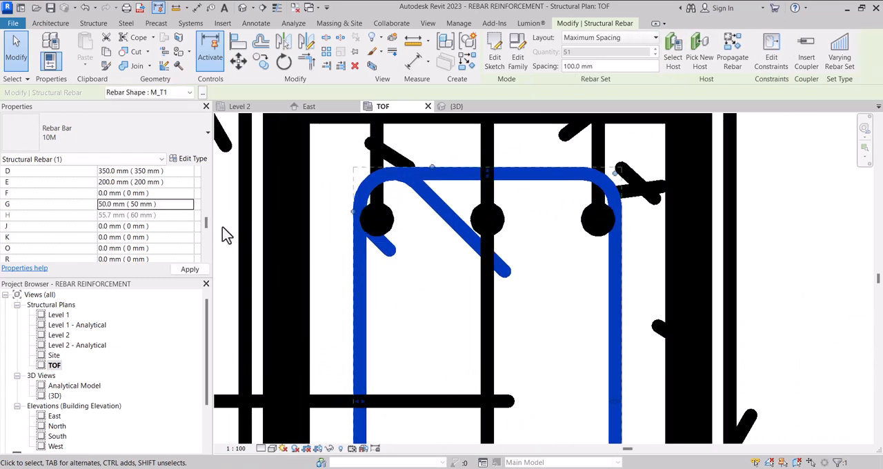
Step: Nudge the M_17A bar set at the column's lower side in plan downward so its bars sit closer to the tie
{"action": "scroll", "coordinate": [150, 246], "scroll_direction": "down", "scroll_amount": 5}
{"action": "scroll", "coordinate": [429, 303], "scroll_direction": "down", "scroll_amount": 1}
{"action": "scroll", "coordinate": [430, 304], "scroll_direction": "down", "scroll_amount": 4}
{"action": "scroll", "coordinate": [414, 290], "scroll_direction": "up", "scroll_amount": 1}
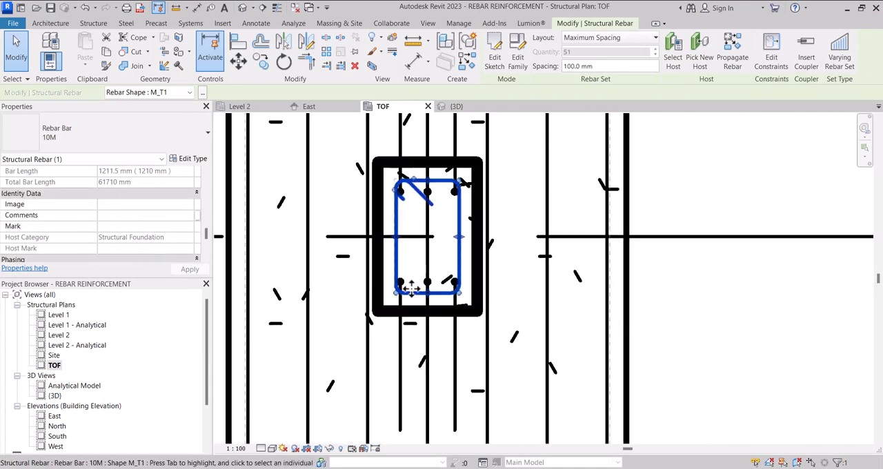
{"action": "scroll", "coordinate": [422, 290], "scroll_direction": "up", "scroll_amount": 4}
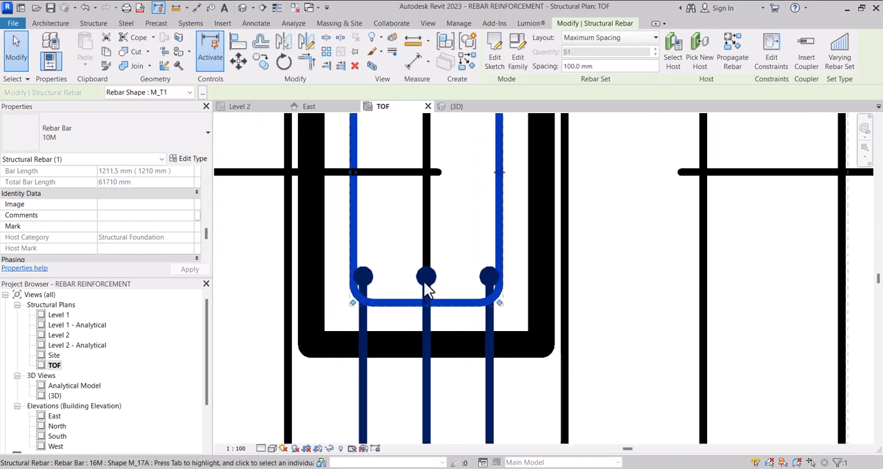
{"action": "left_click", "coordinate": [426, 288]}
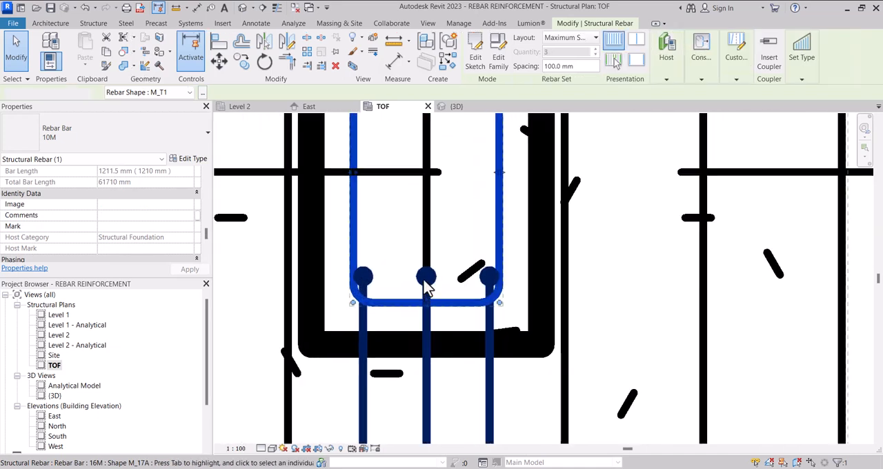
{"action": "scroll", "coordinate": [424, 280], "scroll_direction": "down", "scroll_amount": 1}
{"action": "scroll", "coordinate": [424, 280], "scroll_direction": "down", "scroll_amount": 3}
Step: Nudge the M_17A bar set at the column's upper side in plan upward toward the tie and deselect it
{"action": "scroll", "coordinate": [430, 207], "scroll_direction": "up", "scroll_amount": 4}
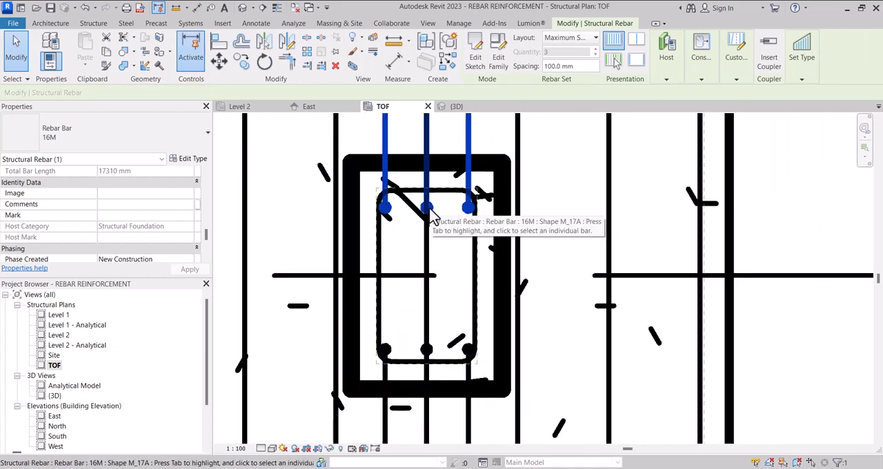
{"action": "left_click", "coordinate": [432, 217]}
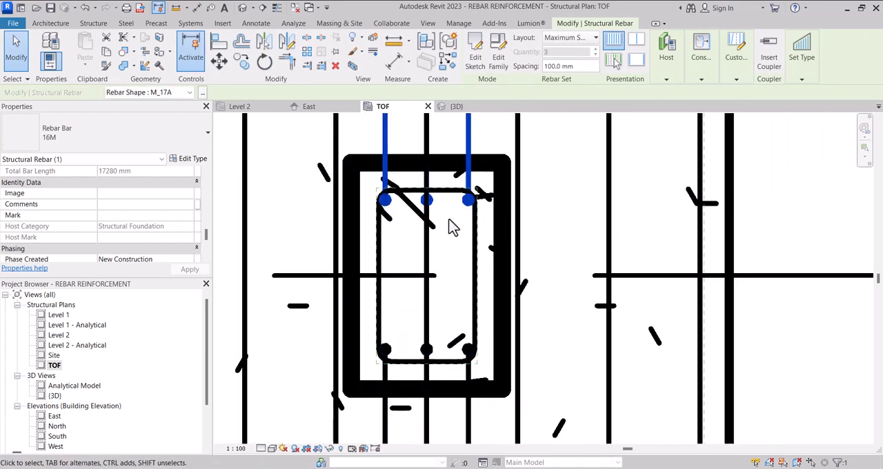
{"action": "scroll", "coordinate": [449, 228], "scroll_direction": "down", "scroll_amount": 5}
{"action": "key", "text": "Escape"}
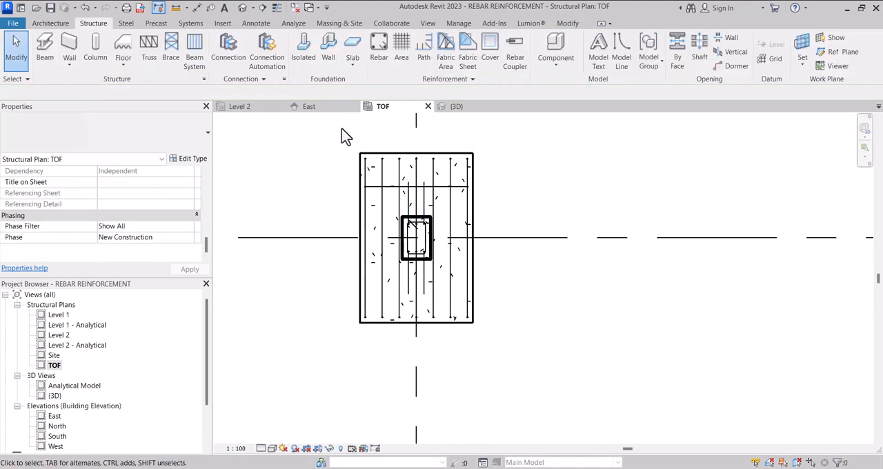
Step: In the 3D view, set the column's M_T1 tie set to Maximum Spacing at 300 mm
{"action": "left_click", "coordinate": [445, 109]}
{"action": "scroll", "coordinate": [395, 298], "scroll_direction": "down", "scroll_amount": 2}
{"action": "scroll", "coordinate": [487, 135], "scroll_direction": "up", "scroll_amount": 3}
{"action": "scroll", "coordinate": [463, 143], "scroll_direction": "up", "scroll_amount": 3}
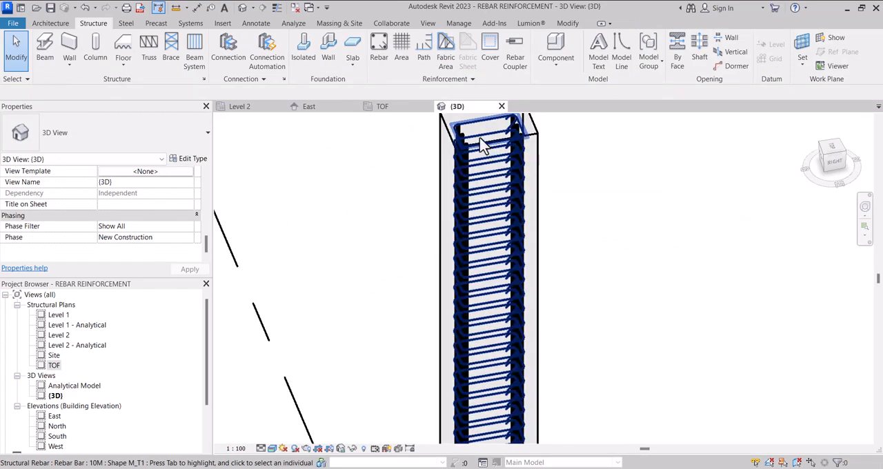
{"action": "left_click", "coordinate": [483, 145]}
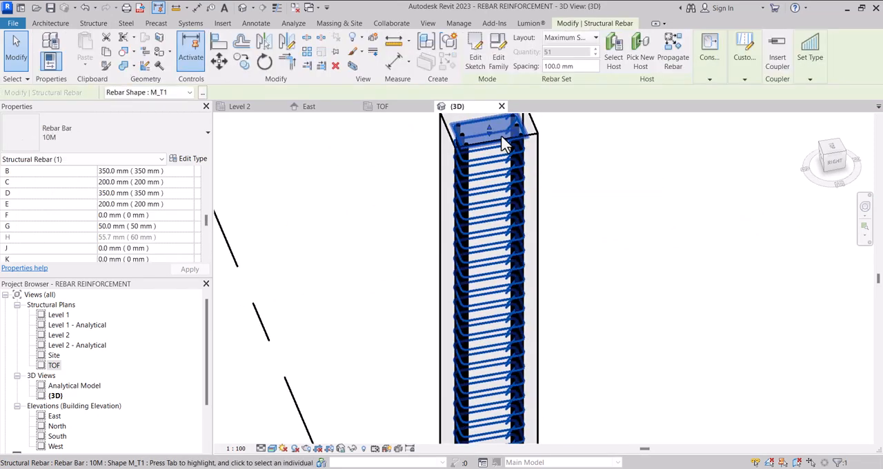
{"action": "left_click", "coordinate": [583, 70]}
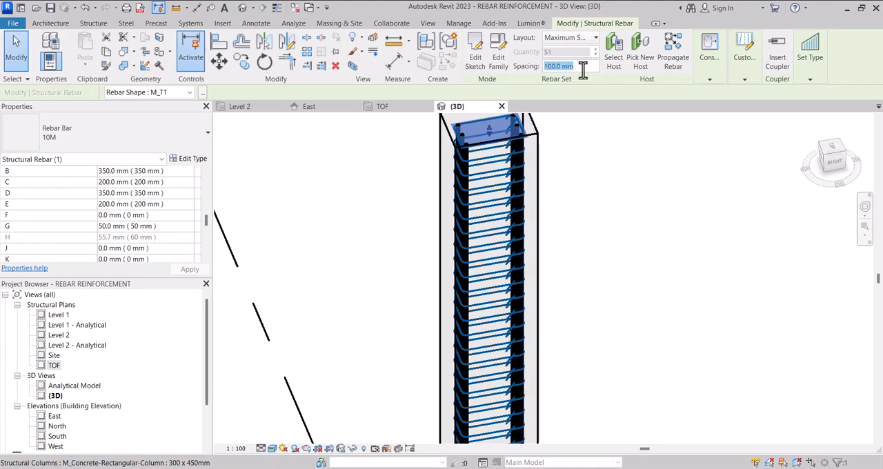
{"action": "left_click", "coordinate": [575, 39]}
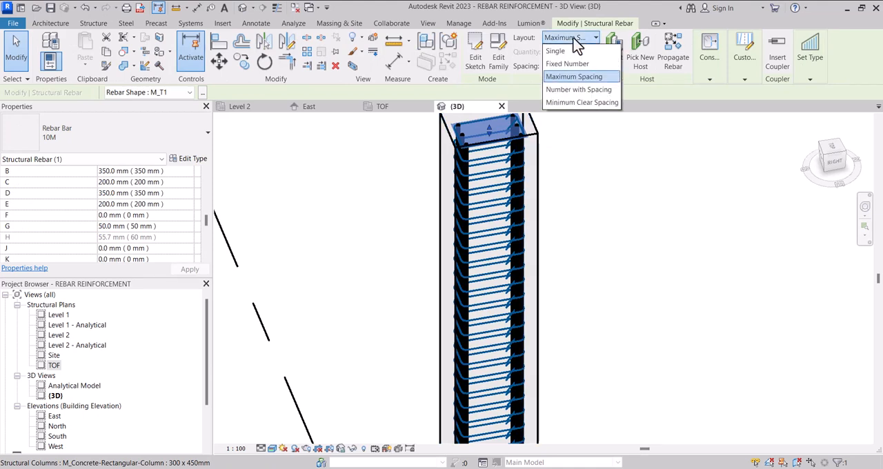
{"action": "left_click", "coordinate": [585, 76]}
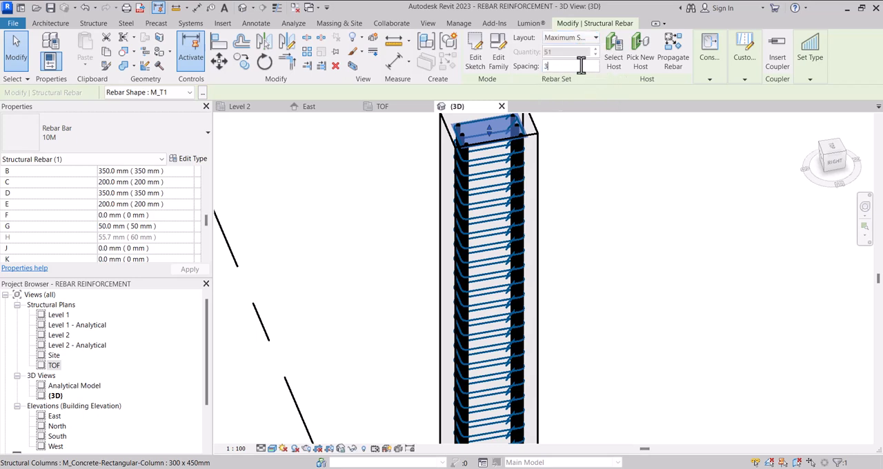
{"action": "key", "text": "Return"}
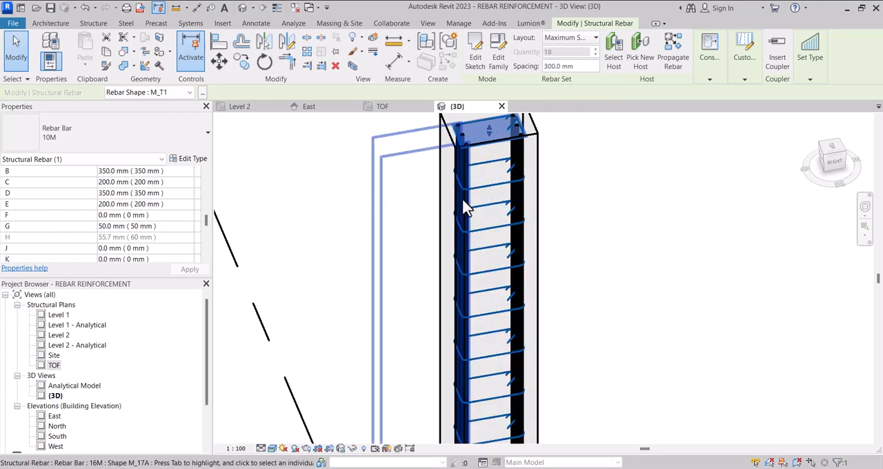
{"action": "scroll", "coordinate": [462, 188], "scroll_direction": "down", "scroll_amount": 6}
{"action": "scroll", "coordinate": [476, 358], "scroll_direction": "up", "scroll_amount": 8}
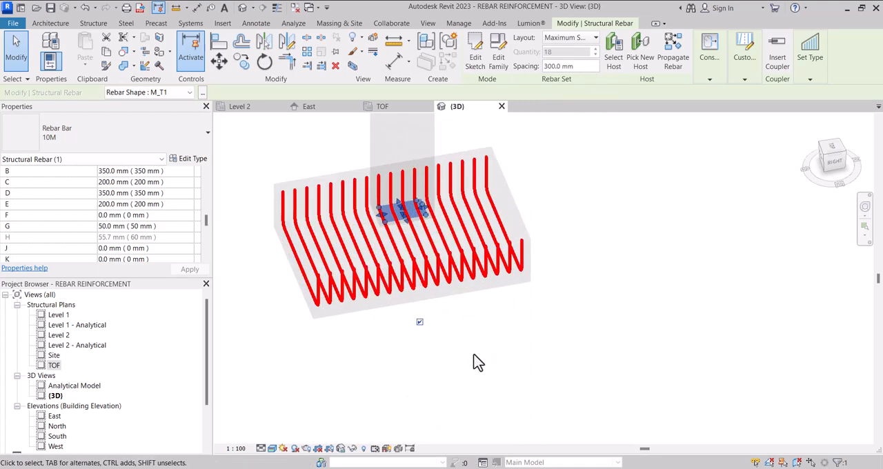
Step: Examine the tie set along the column in the 3D view from the right side and at an angle, and deselect it
{"action": "left_click", "coordinate": [835, 164]}
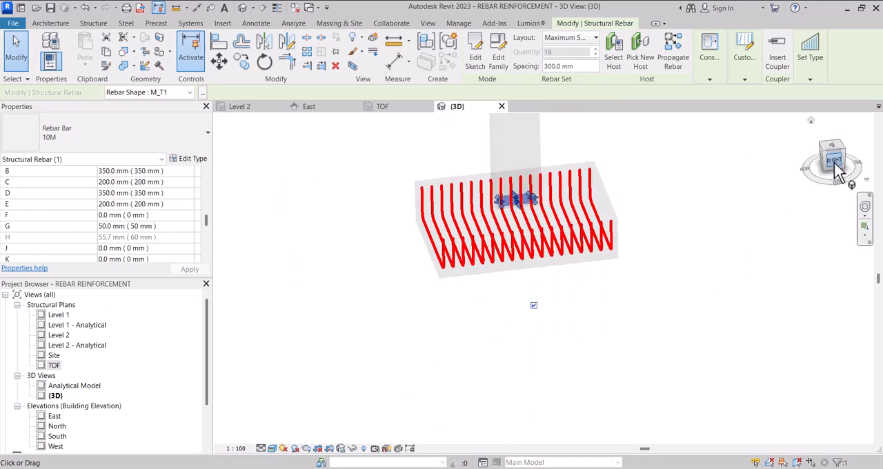
{"action": "scroll", "coordinate": [622, 241], "scroll_direction": "down", "scroll_amount": 2}
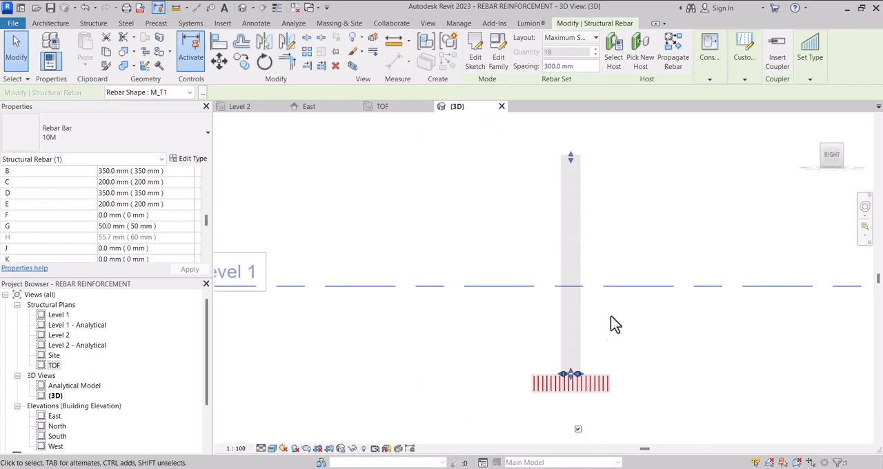
{"action": "scroll", "coordinate": [565, 388], "scroll_direction": "up", "scroll_amount": 6}
{"action": "scroll", "coordinate": [545, 328], "scroll_direction": "down", "scroll_amount": 3}
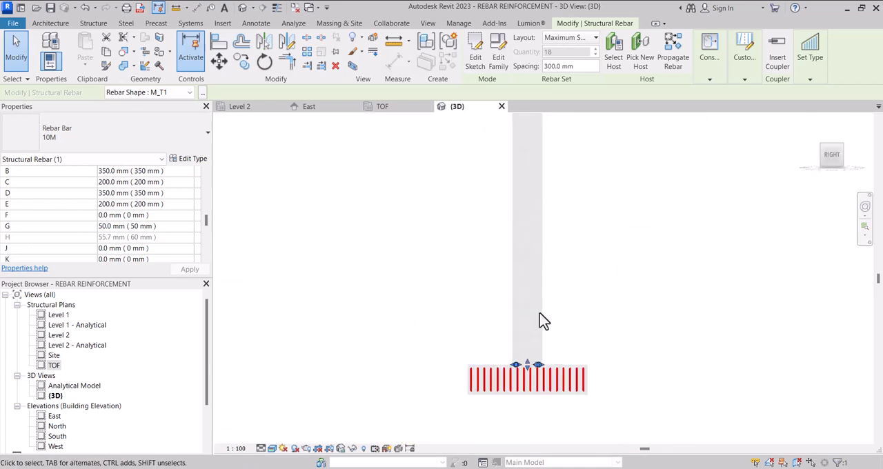
{"action": "left_click_drag", "start_coordinate": [830, 160], "coordinate": [755, 191]}
{"action": "scroll", "coordinate": [497, 293], "scroll_direction": "down", "scroll_amount": 4}
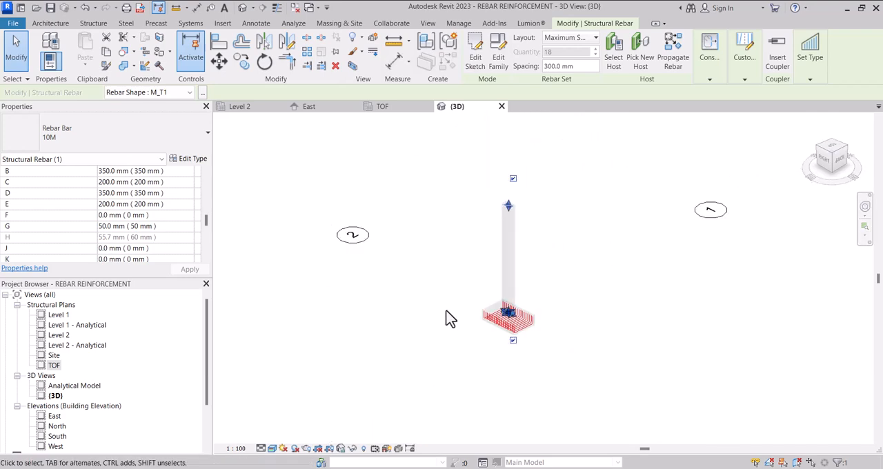
{"action": "left_click", "coordinate": [545, 354]}
{"action": "scroll", "coordinate": [548, 361], "scroll_direction": "up", "scroll_amount": 6}
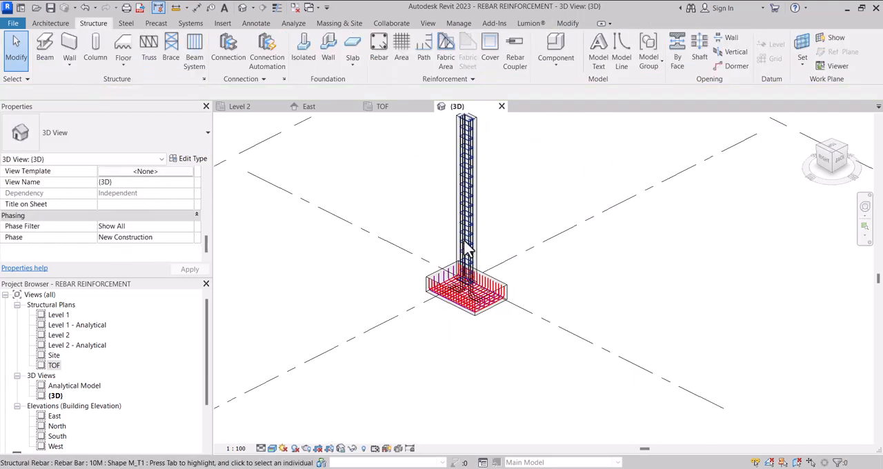
Step: Override the column's M_T1 tie set graphics by element in the 3D view, with the projection line pattern set to Solid
{"action": "scroll", "coordinate": [483, 274], "scroll_direction": "up", "scroll_amount": 1}
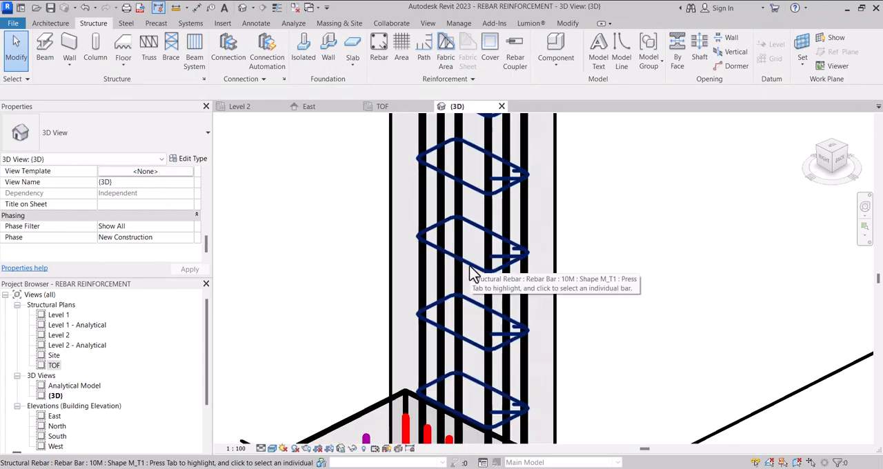
{"action": "left_click", "coordinate": [474, 273]}
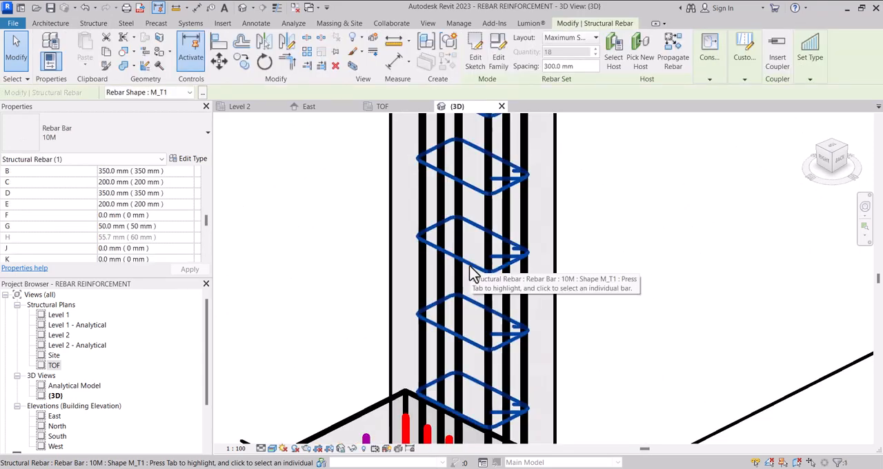
{"action": "right_click", "coordinate": [473, 273]}
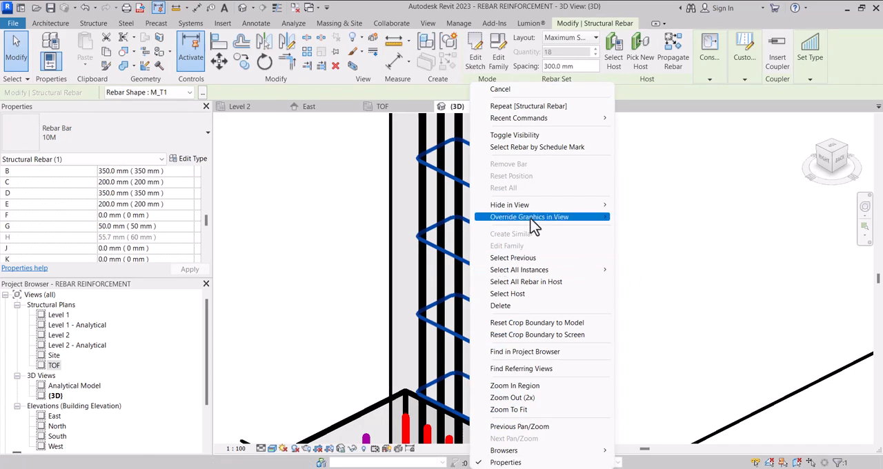
{"action": "mouse_move", "coordinate": [530, 218]}
{"action": "left_click", "coordinate": [649, 218]}
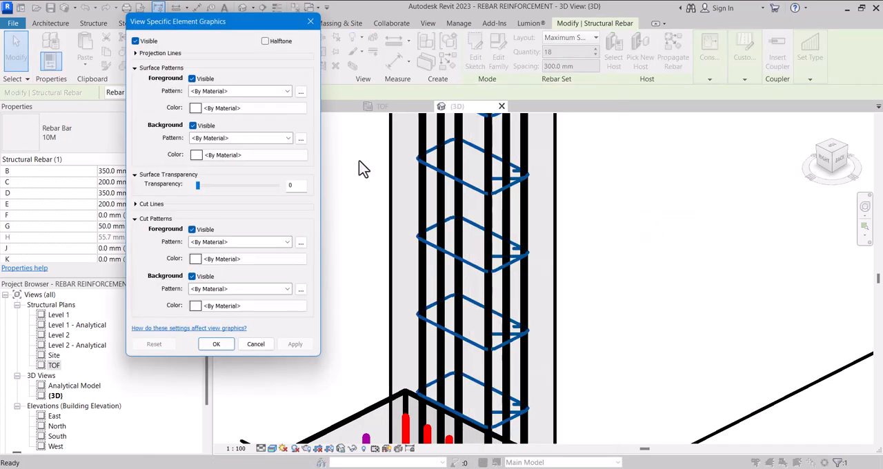
{"action": "left_click", "coordinate": [263, 91]}
{"action": "left_click", "coordinate": [252, 93]}
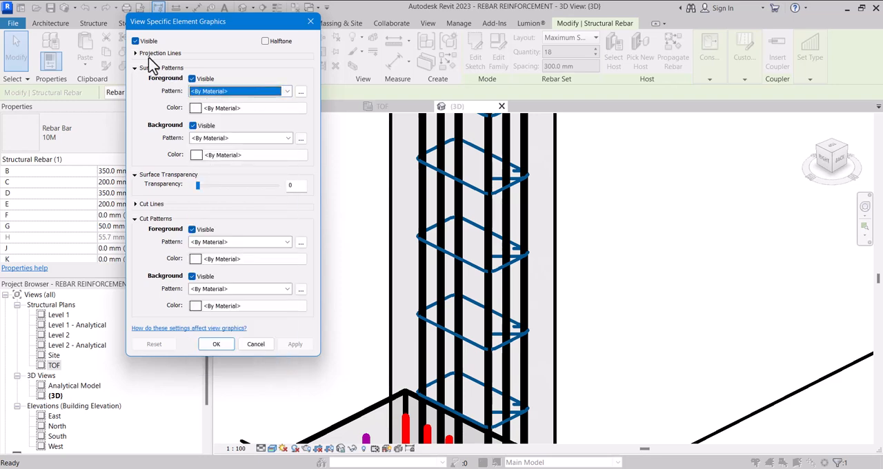
{"action": "left_click", "coordinate": [136, 53]}
{"action": "left_click", "coordinate": [204, 66]}
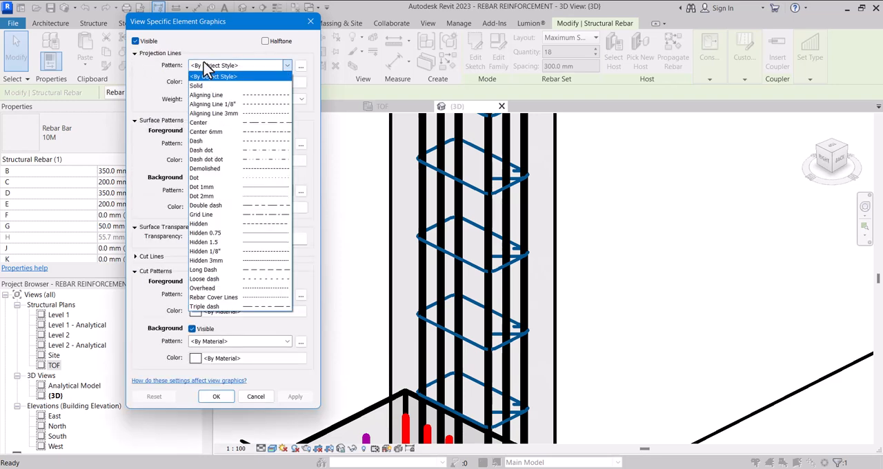
{"action": "left_click", "coordinate": [215, 86]}
Step: Set the tie set's projection line color to orange, RGB 255-128-000
{"action": "left_click", "coordinate": [216, 82]}
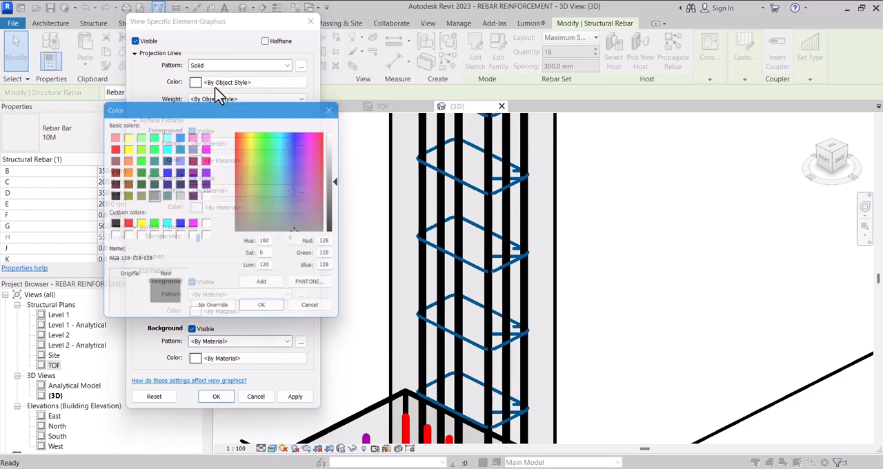
{"action": "left_click", "coordinate": [179, 225]}
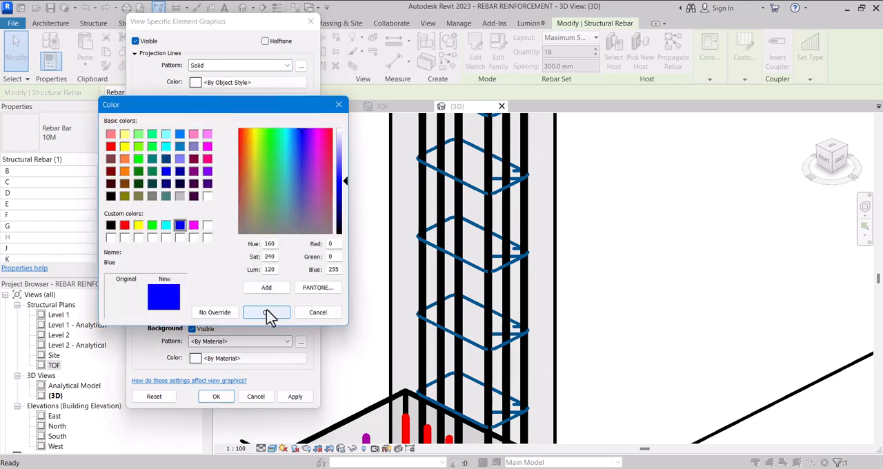
{"action": "left_click", "coordinate": [125, 171]}
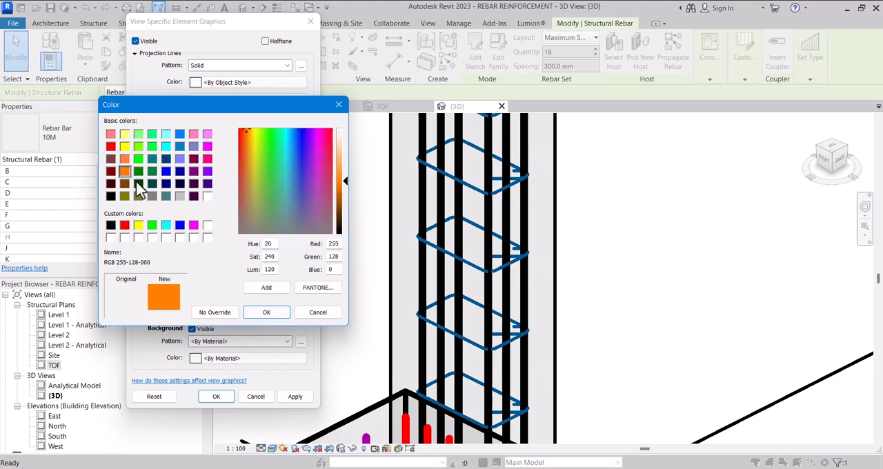
{"action": "left_click", "coordinate": [263, 315]}
Step: Set the tie set's projection line weight to 3, apply the graphics override and deselect the ties
{"action": "left_click", "coordinate": [204, 101]}
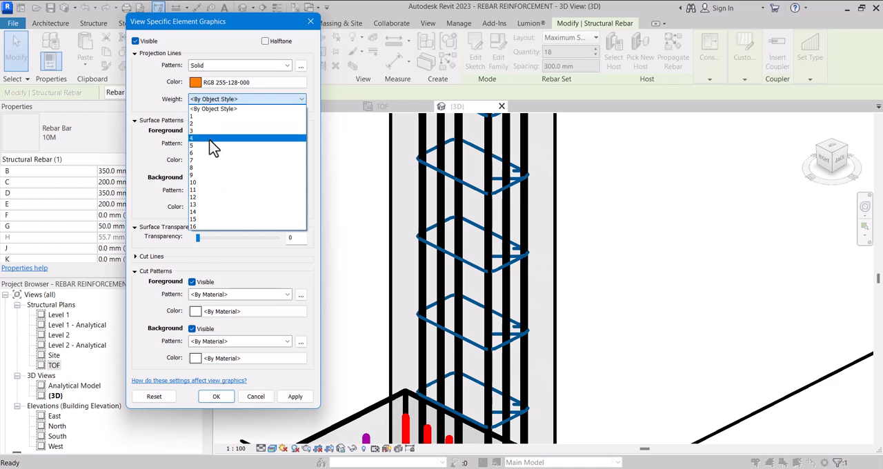
{"action": "left_click", "coordinate": [213, 131]}
{"action": "left_click", "coordinate": [295, 397]}
{"action": "left_click", "coordinate": [295, 397]}
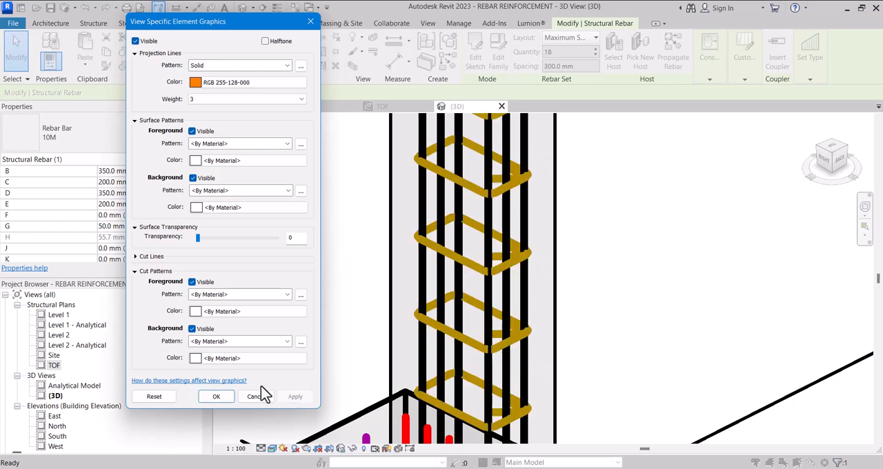
{"action": "left_click", "coordinate": [215, 396]}
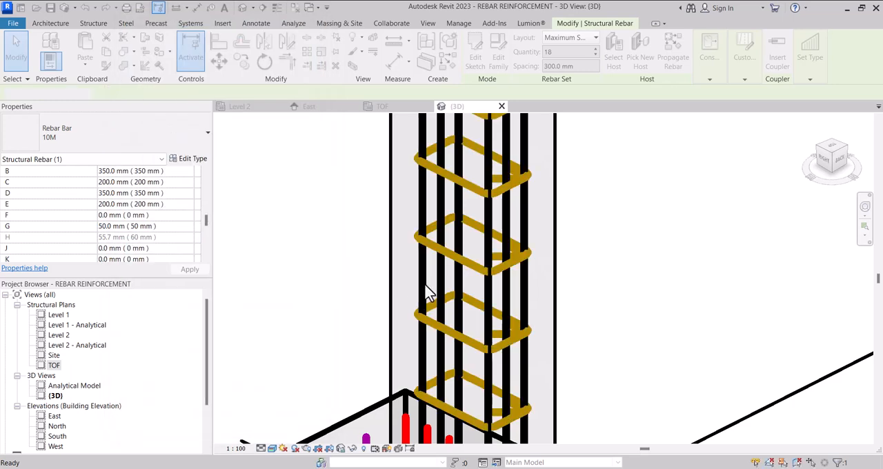
{"action": "scroll", "coordinate": [386, 276], "scroll_direction": "down", "scroll_amount": 10}
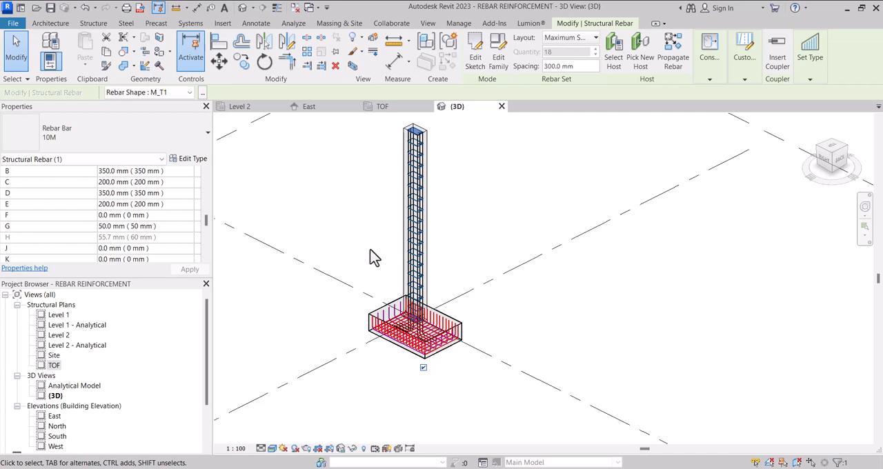
{"action": "scroll", "coordinate": [367, 163], "scroll_direction": "up", "scroll_amount": 1}
{"action": "scroll", "coordinate": [375, 214], "scroll_direction": "up", "scroll_amount": 2}
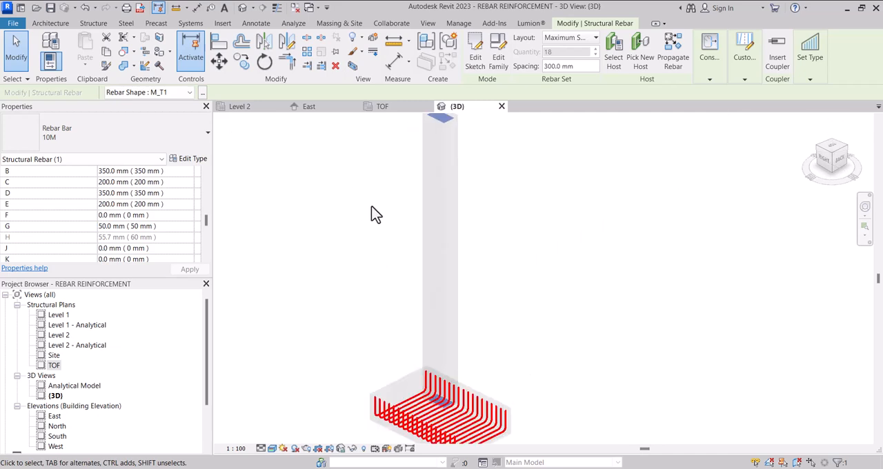
{"action": "left_click", "coordinate": [365, 256]}
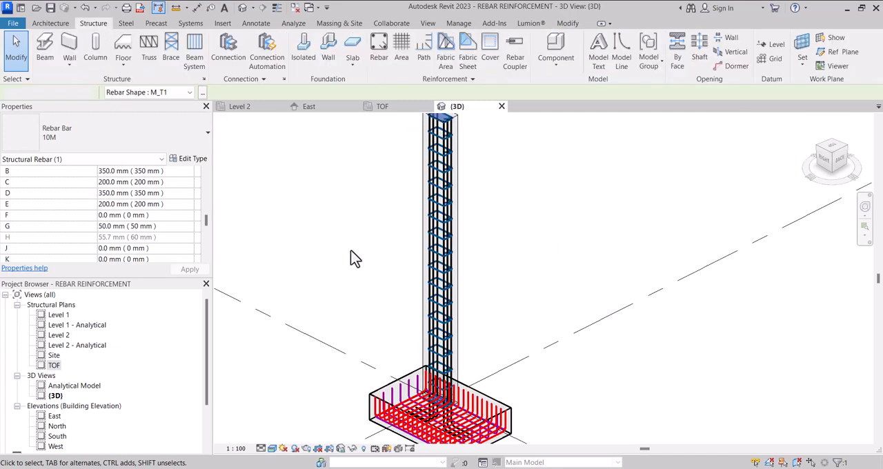
Step: Open the TOF structural plan
{"action": "left_click", "coordinate": [51, 366]}
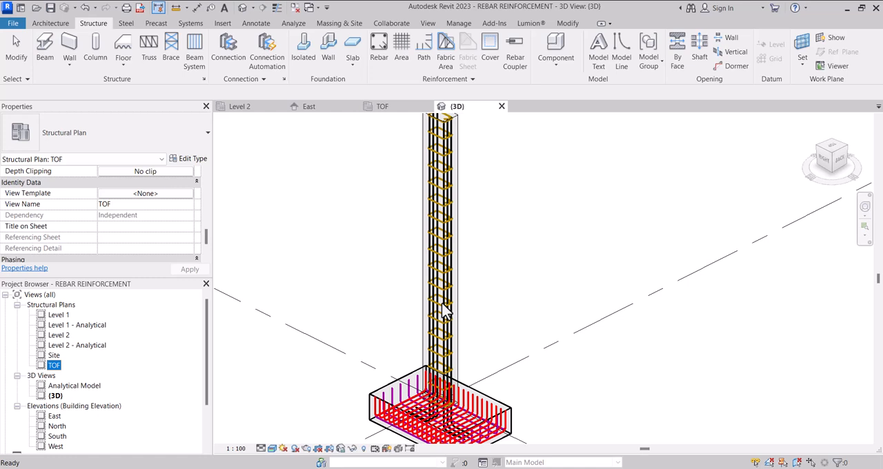
{"action": "scroll", "coordinate": [441, 304], "scroll_direction": "down", "scroll_amount": 3}
{"action": "scroll", "coordinate": [438, 331], "scroll_direction": "up", "scroll_amount": 2}
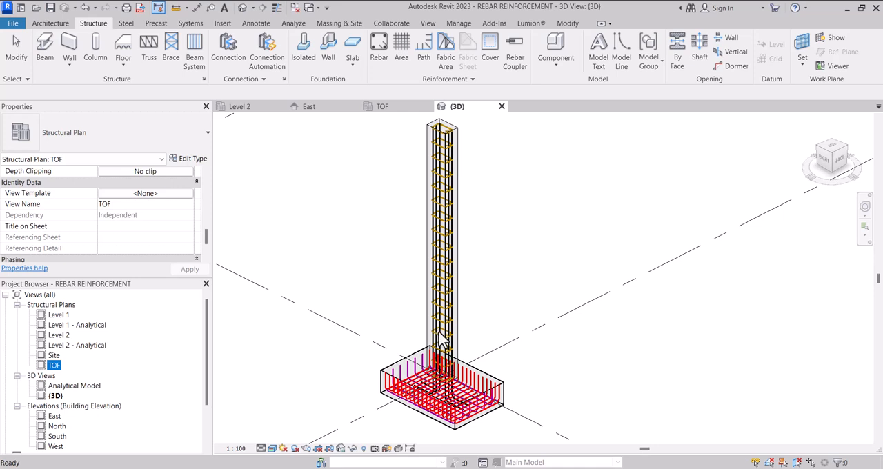
{"action": "scroll", "coordinate": [438, 339], "scroll_direction": "down", "scroll_amount": 1}
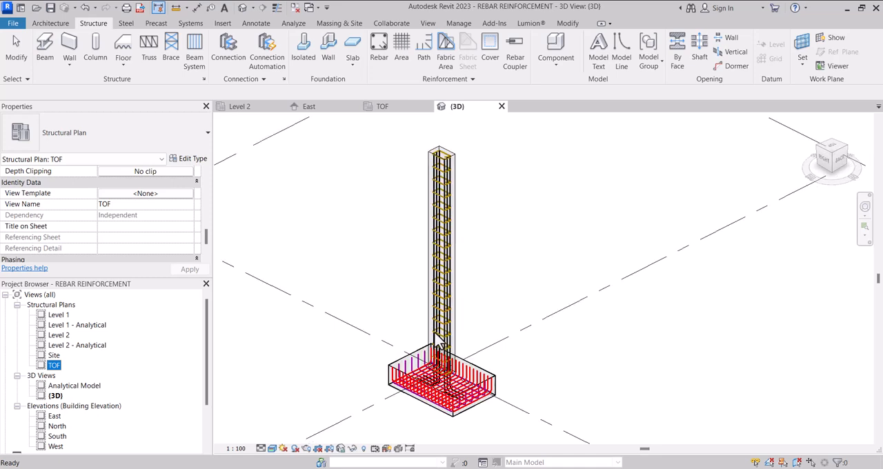
{"action": "double_click", "coordinate": [55, 366]}
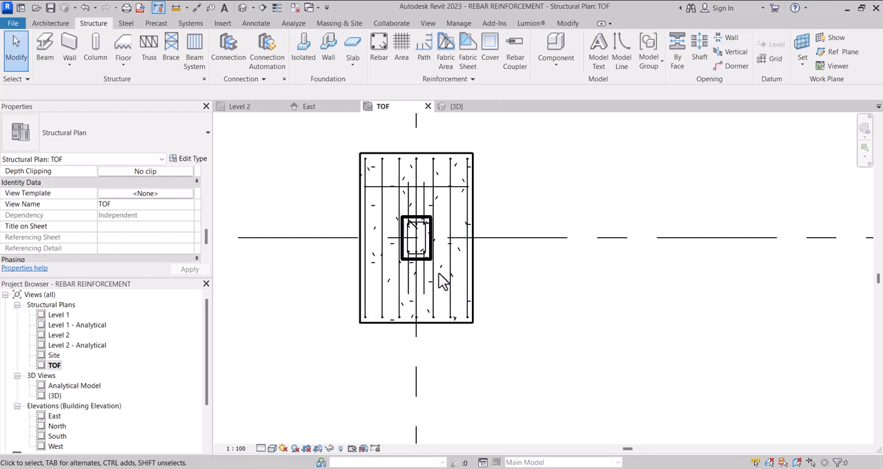
Step: Set the presentation of the footing's lengthwise M_17 bar set to show only the second bar from the left edge in plan
{"action": "scroll", "coordinate": [439, 297], "scroll_direction": "down", "scroll_amount": 1}
{"action": "scroll", "coordinate": [414, 276], "scroll_direction": "up", "scroll_amount": 3}
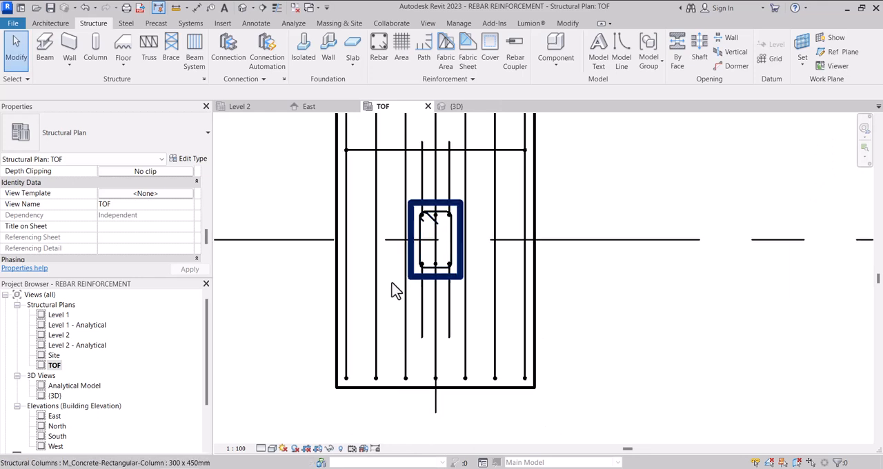
{"action": "left_click", "coordinate": [376, 309]}
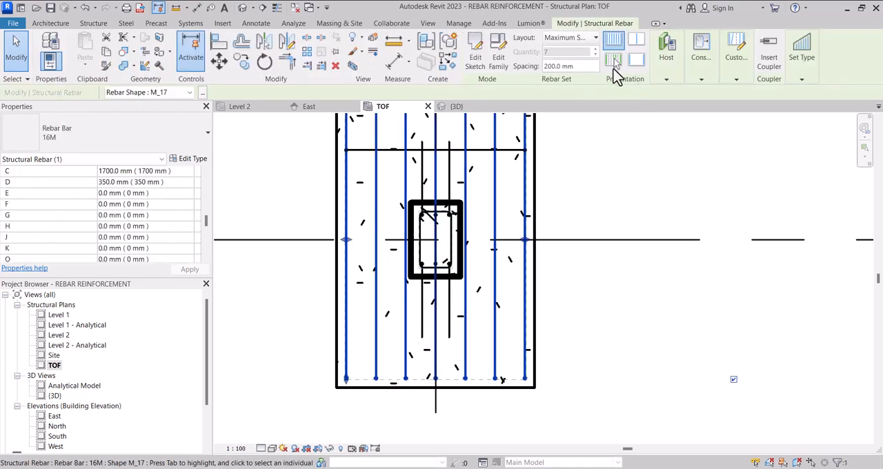
{"action": "left_click", "coordinate": [613, 62]}
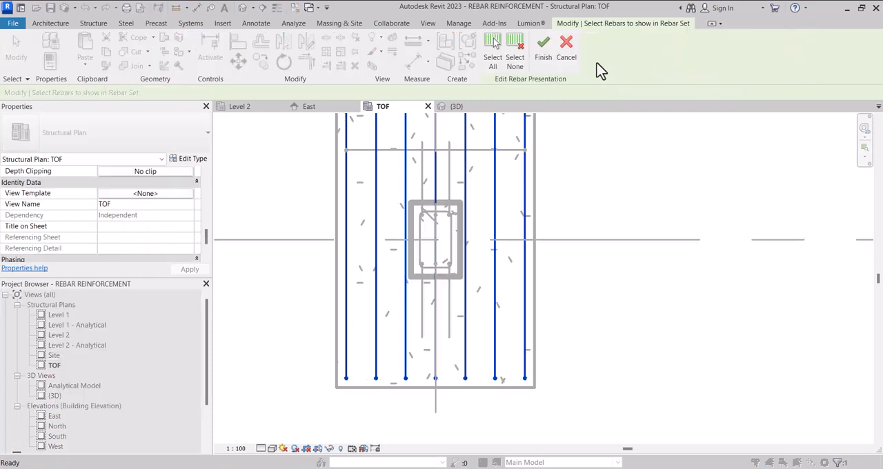
{"action": "left_click", "coordinate": [514, 61]}
{"action": "left_click", "coordinate": [377, 287]}
{"action": "left_click", "coordinate": [543, 47]}
{"action": "scroll", "coordinate": [404, 360], "scroll_direction": "down", "scroll_amount": 1}
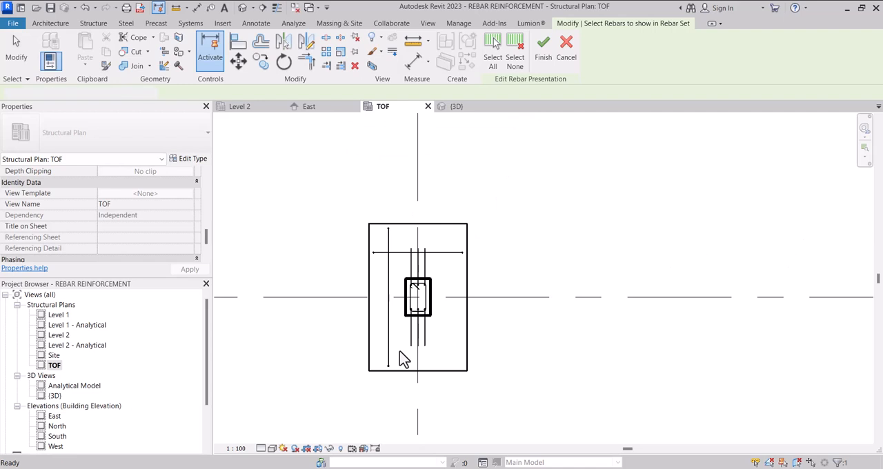
{"action": "left_click", "coordinate": [338, 272]}
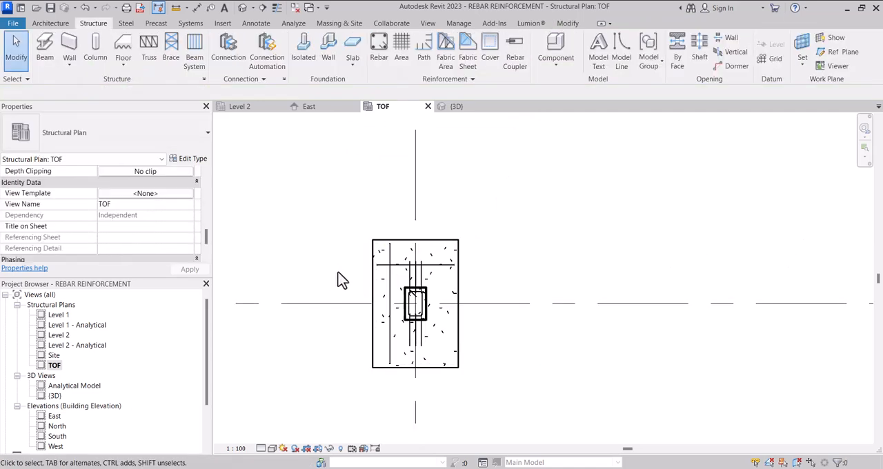
Step: Tag the footing's crosswise bar by category using a Free End leader, placing the tag above the footing to its upper right
{"action": "left_click", "coordinate": [210, 7]}
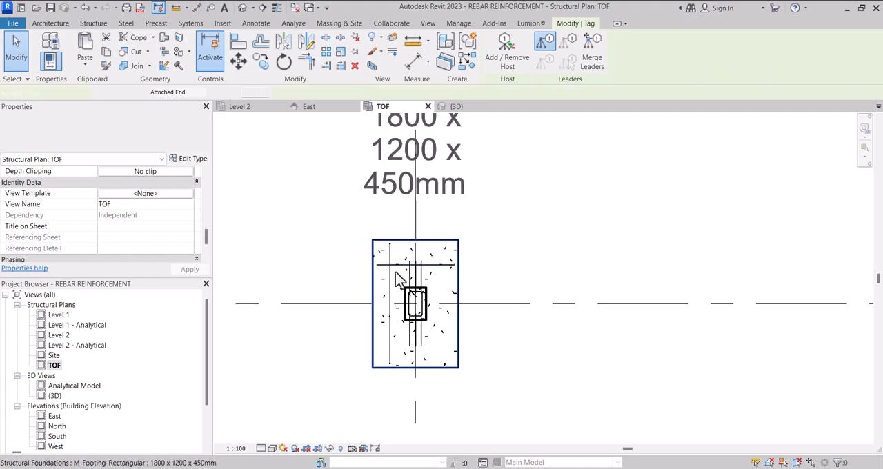
{"action": "left_click", "coordinate": [231, 93]}
{"action": "left_click", "coordinate": [207, 113]}
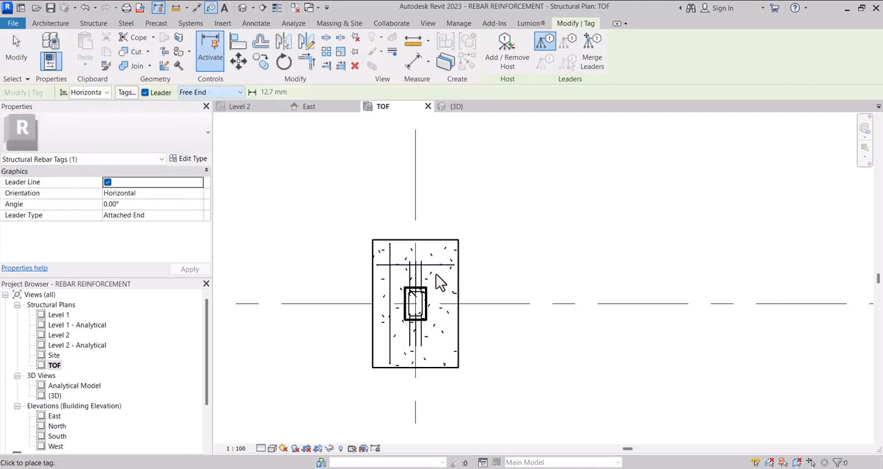
{"action": "left_click", "coordinate": [437, 267]}
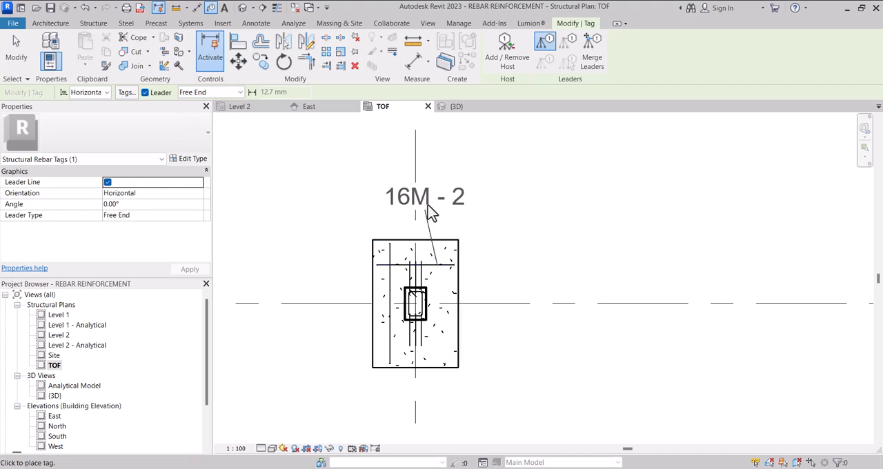
{"action": "left_click", "coordinate": [436, 193]}
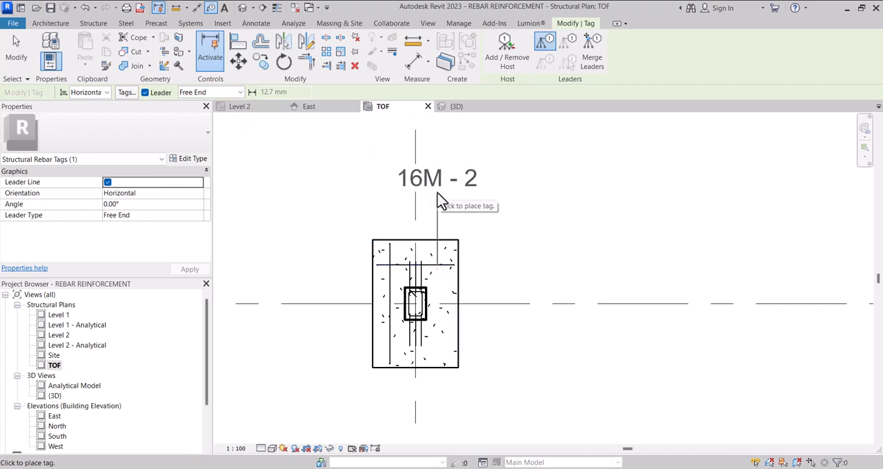
{"action": "left_click", "coordinate": [495, 198]}
{"action": "left_click", "coordinate": [391, 336]}
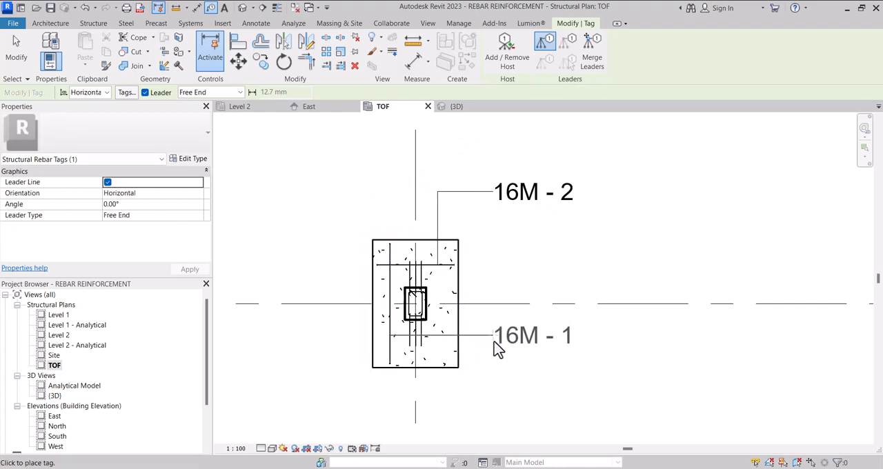
{"action": "key", "text": "Escape"}
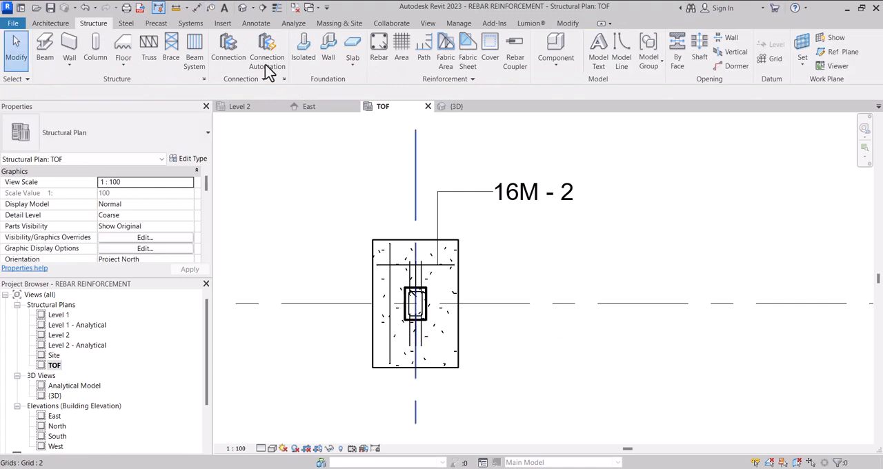
Step: Tag the footing's lengthwise M_17 bar by category, placing the tag right of the footing near its lower edge and aligned with the upper tag
{"action": "left_click", "coordinate": [212, 8]}
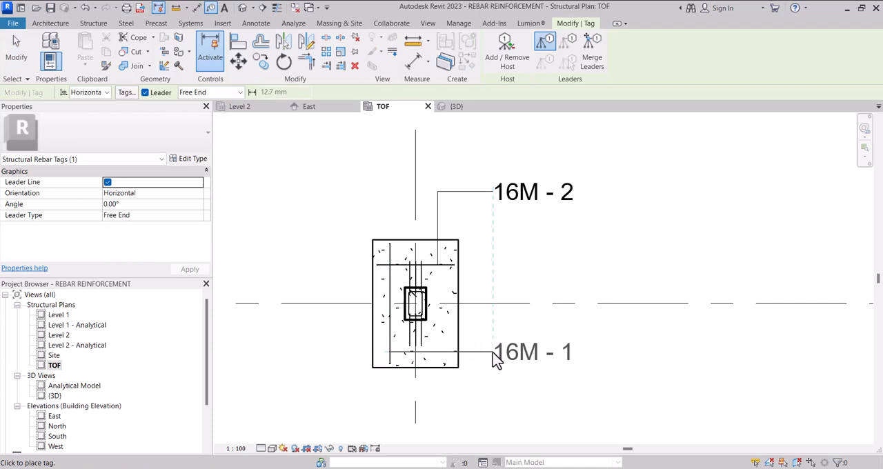
{"action": "left_click", "coordinate": [493, 359]}
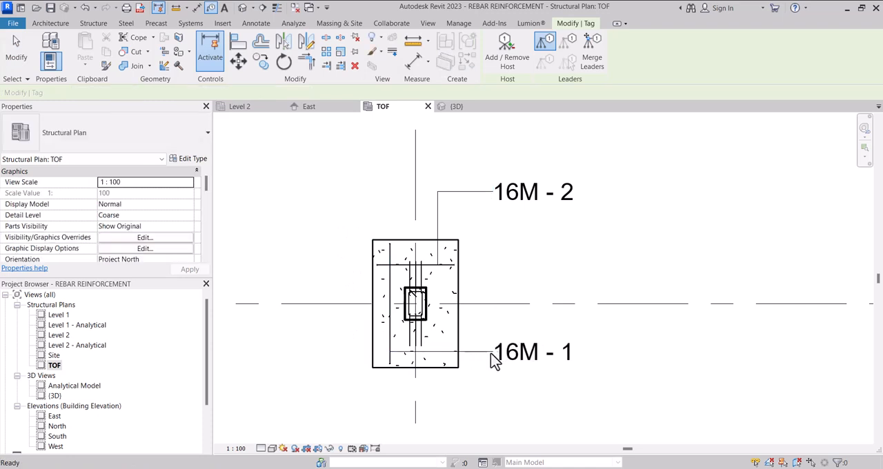
{"action": "key", "text": "Escape"}
Step: Try the Host Count Type & Number and Quantity Type & Number types on the lower rebar tag
{"action": "left_click", "coordinate": [505, 364]}
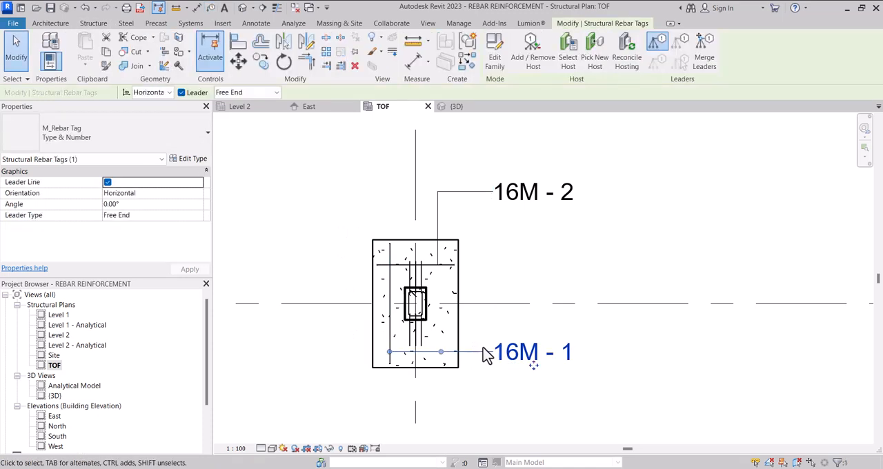
{"action": "left_click", "coordinate": [164, 153]}
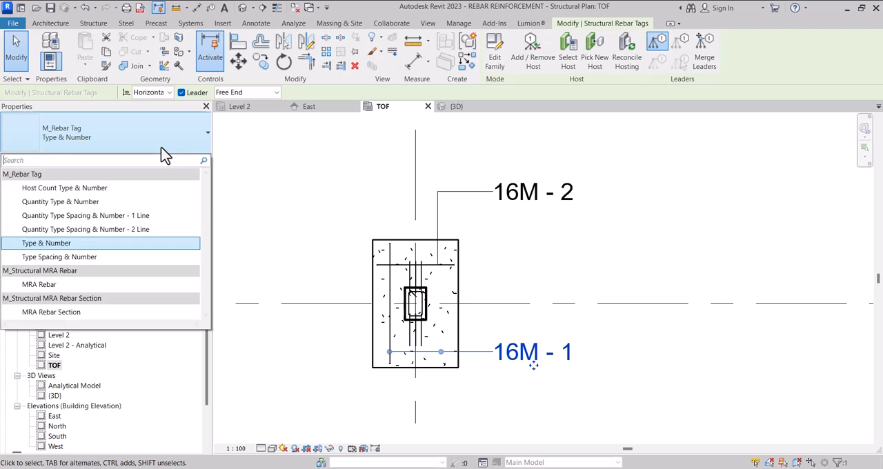
{"action": "left_click", "coordinate": [150, 193]}
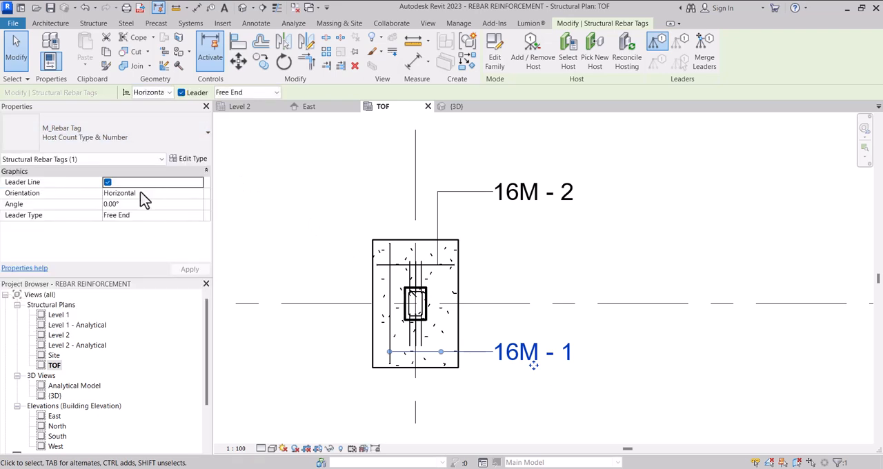
{"action": "left_click", "coordinate": [131, 137]}
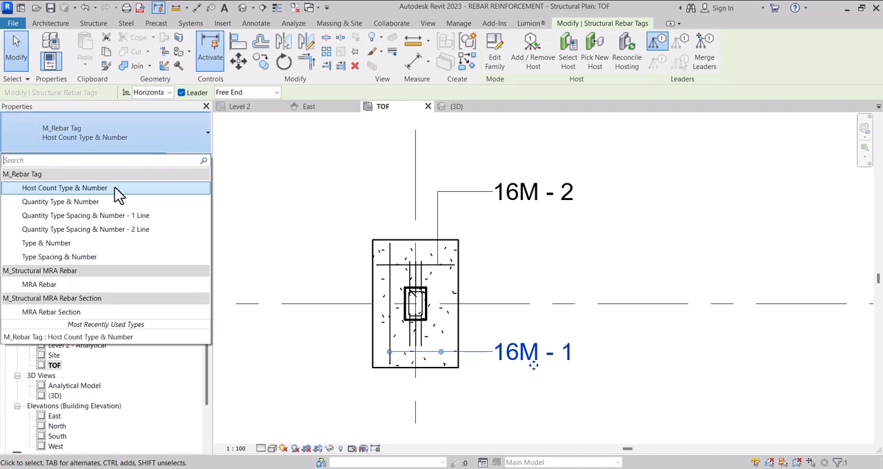
{"action": "left_click", "coordinate": [83, 202]}
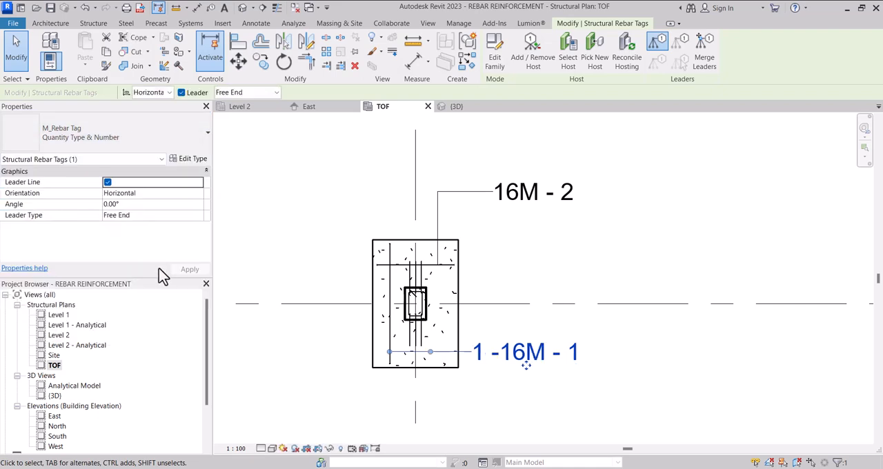
Step: Change the lower rebar tag to Type Spacing & Number and move it right, clear of the footing
{"action": "left_click", "coordinate": [96, 131]}
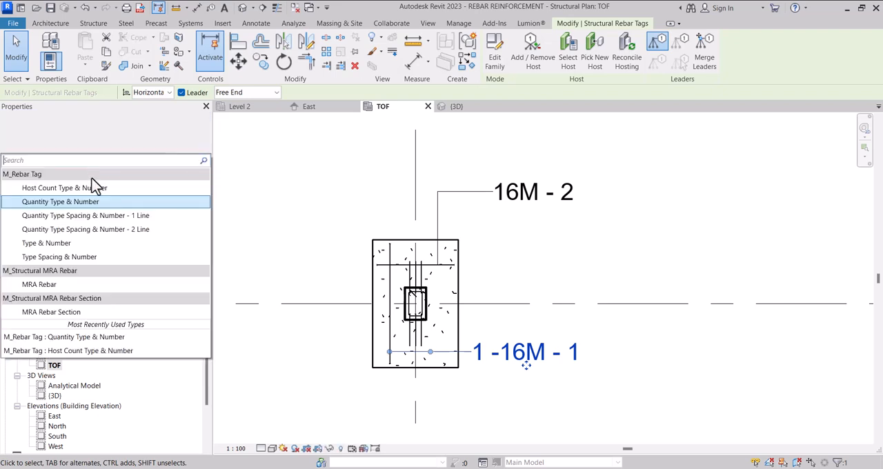
{"action": "left_click", "coordinate": [88, 260]}
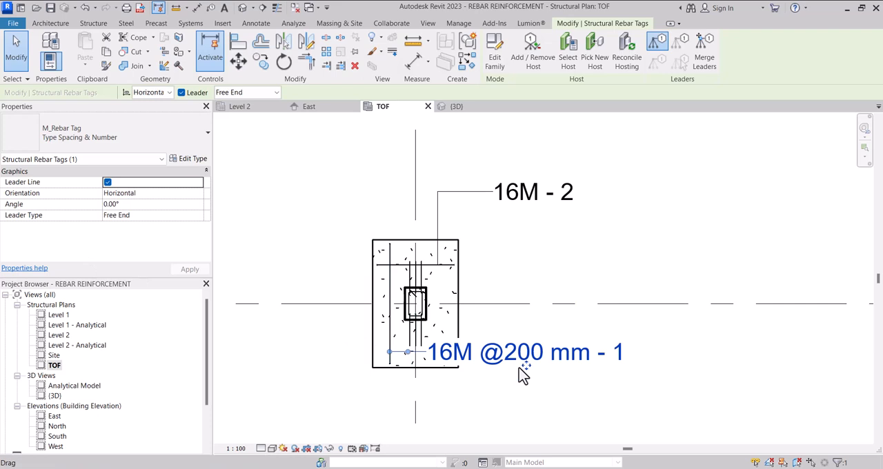
{"action": "left_click_drag", "start_coordinate": [533, 376], "coordinate": [600, 376]}
Step: Change the upper rebar tag to Type Spacing & Number and move it right to line up with the lower tag
{"action": "scroll", "coordinate": [584, 366], "scroll_direction": "down", "scroll_amount": 2}
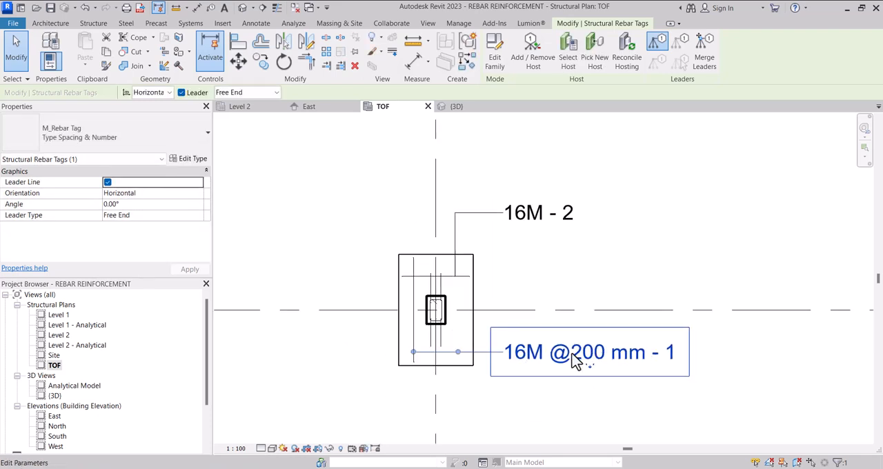
{"action": "left_click", "coordinate": [557, 233]}
{"action": "left_click", "coordinate": [167, 128]}
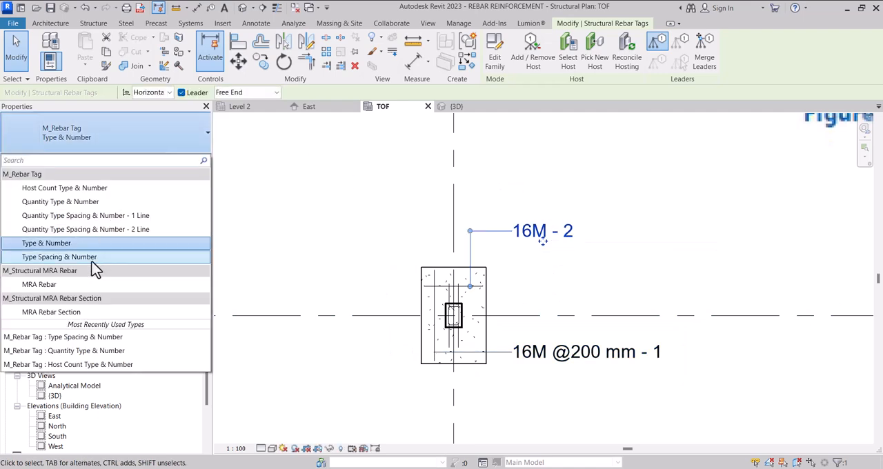
{"action": "left_click", "coordinate": [92, 258]}
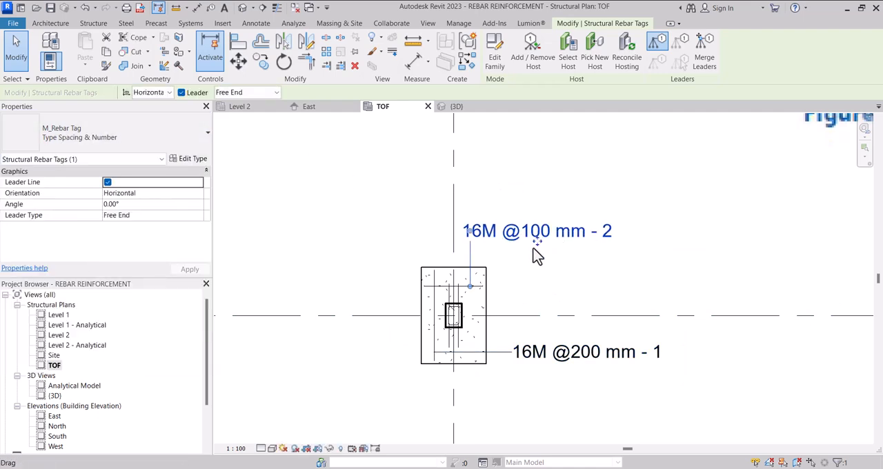
{"action": "left_click_drag", "start_coordinate": [561, 245], "coordinate": [592, 250]}
{"action": "left_click", "coordinate": [508, 191]}
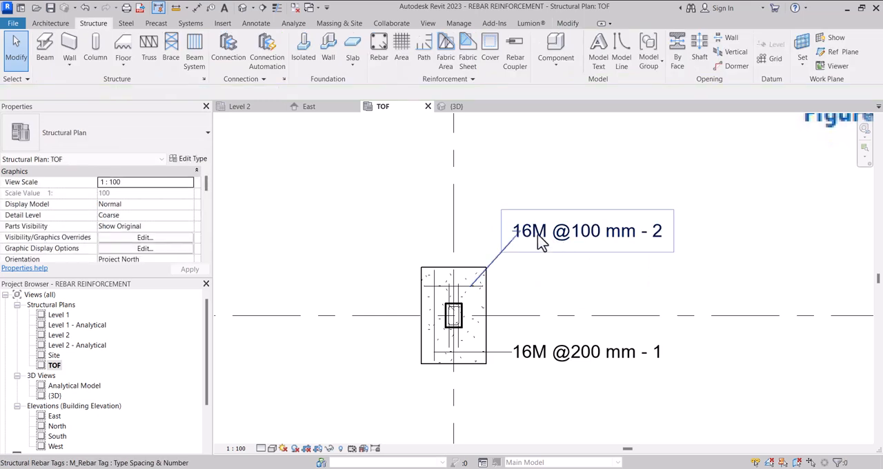
Step: Move the upper tag's leader elbow so the leader runs straight up from the bar and horizontally to the text
{"action": "left_click", "coordinate": [545, 243]}
{"action": "left_click_drag", "start_coordinate": [486, 227], "coordinate": [472, 231]}
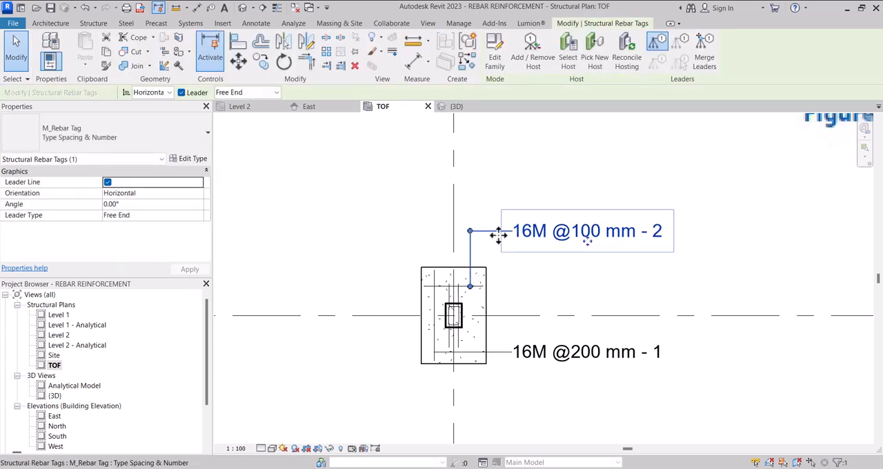
{"action": "left_click", "coordinate": [572, 302]}
Step: Set the Schedule Mark of the footing's crosswise M_17 bar set to B
{"action": "scroll", "coordinate": [425, 303], "scroll_direction": "up", "scroll_amount": 2}
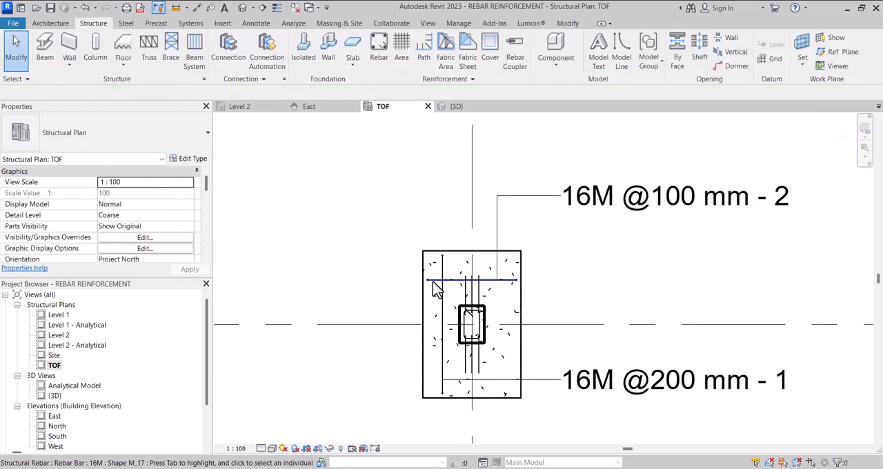
{"action": "left_click", "coordinate": [423, 288]}
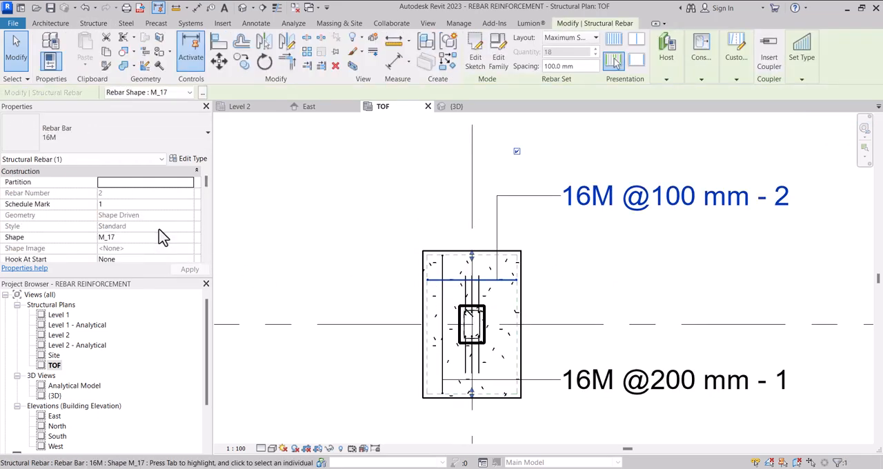
{"action": "scroll", "coordinate": [583, 282], "scroll_direction": "down", "scroll_amount": 2}
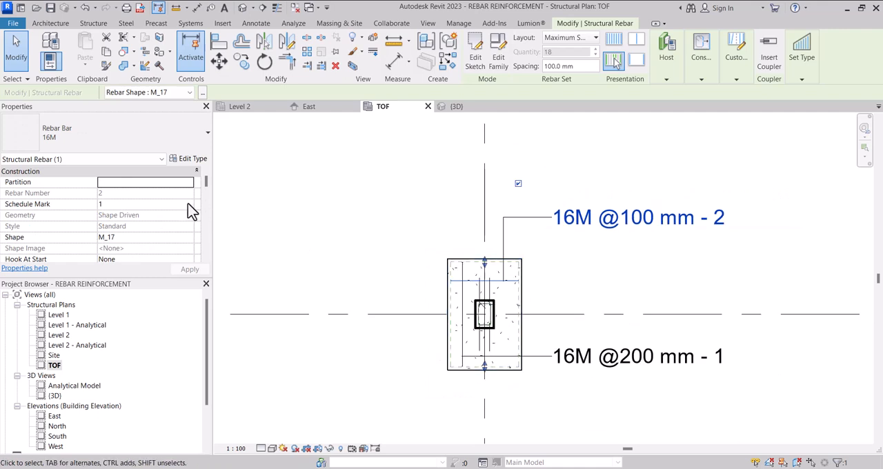
{"action": "left_click", "coordinate": [144, 204]}
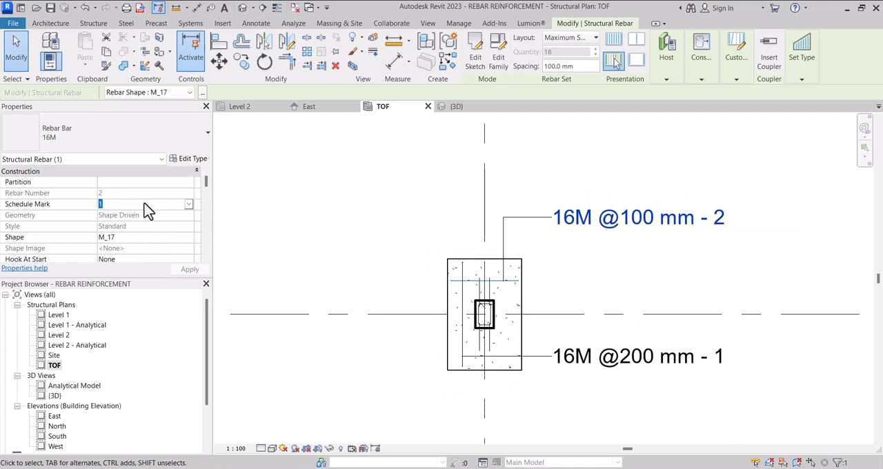
{"action": "type", "text": "B"}
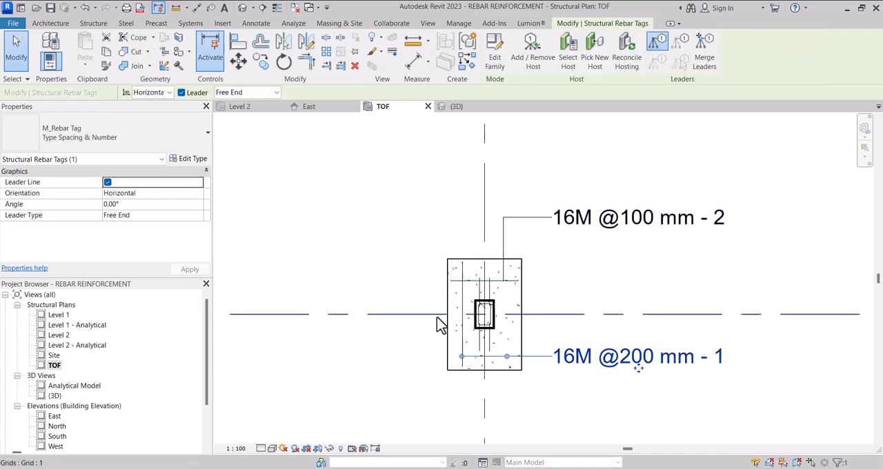
Step: Set the Schedule Mark of the footing's lengthwise M_17 bar set to 2
{"action": "scroll", "coordinate": [452, 337], "scroll_direction": "up", "scroll_amount": 2}
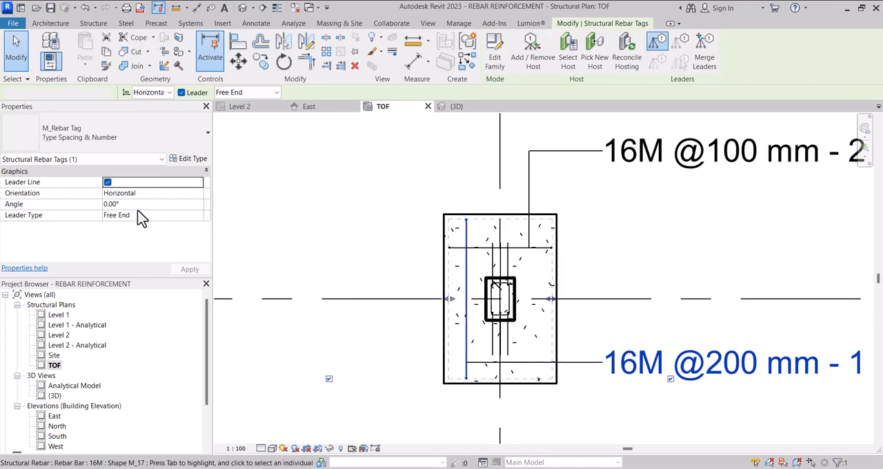
{"action": "left_click", "coordinate": [128, 205]}
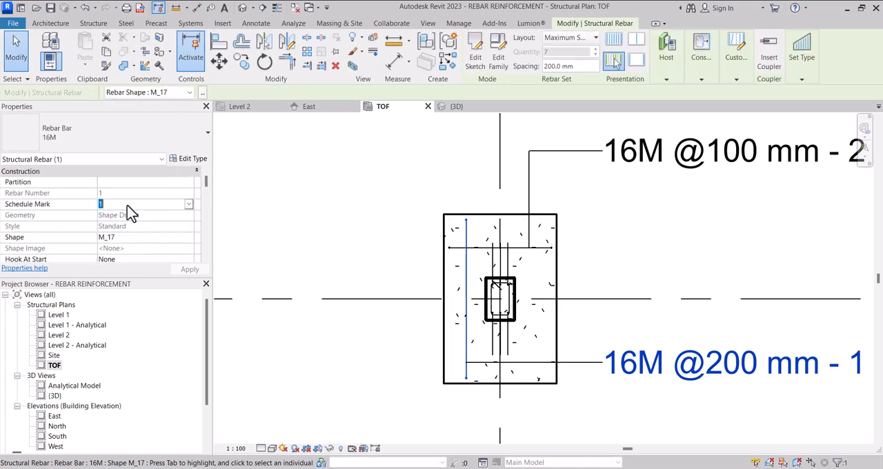
{"action": "type", "text": "2"}
{"action": "key", "text": "Return"}
Step: Look through the lengthwise bar set's remaining properties, deselect it and inspect both rebar tags in the plan
{"action": "scroll", "coordinate": [43, 232], "scroll_direction": "down", "scroll_amount": 10}
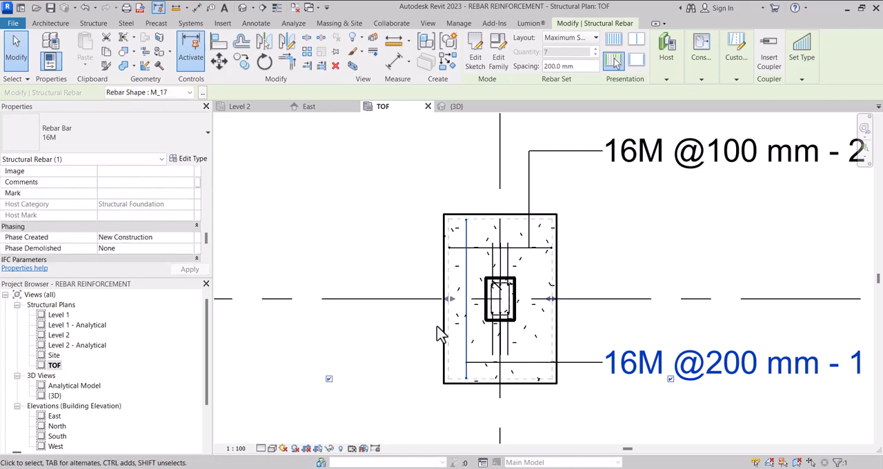
{"action": "scroll", "coordinate": [421, 310], "scroll_direction": "down", "scroll_amount": 3}
{"action": "scroll", "coordinate": [409, 290], "scroll_direction": "up", "scroll_amount": 2}
{"action": "left_click", "coordinate": [409, 290]}
{"action": "scroll", "coordinate": [422, 298], "scroll_direction": "down", "scroll_amount": 2}
{"action": "scroll", "coordinate": [422, 308], "scroll_direction": "down", "scroll_amount": 3}
{"action": "scroll", "coordinate": [475, 304], "scroll_direction": "up", "scroll_amount": 1}
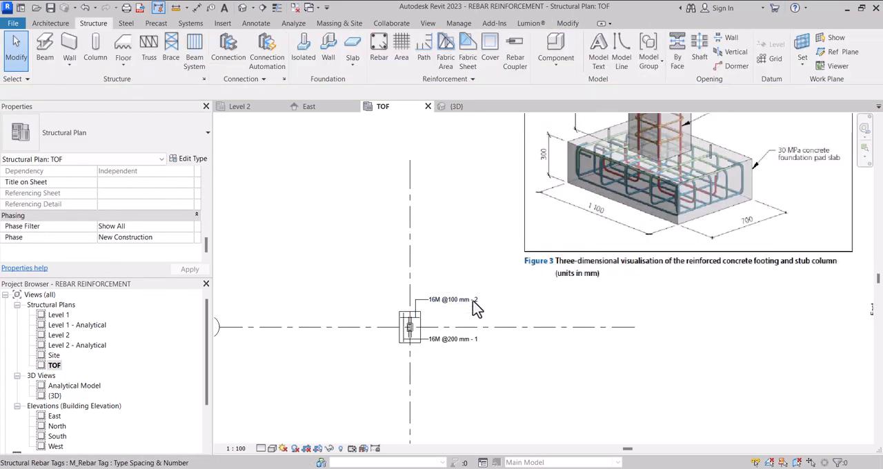
{"action": "scroll", "coordinate": [476, 300], "scroll_direction": "up", "scroll_amount": 2}
{"action": "scroll", "coordinate": [445, 341], "scroll_direction": "down", "scroll_amount": 2}
{"action": "scroll", "coordinate": [435, 331], "scroll_direction": "up", "scroll_amount": 3}
{"action": "scroll", "coordinate": [435, 331], "scroll_direction": "down", "scroll_amount": 2}
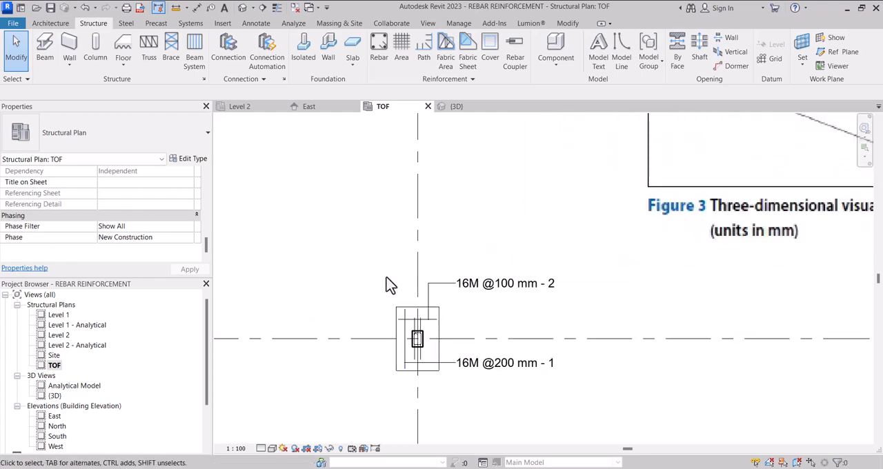
Step: Add an aligned dimension for the footing's length between its upper and lower edges, placed left of the footing
{"action": "key", "text": "d"}
{"action": "key", "text": "i"}
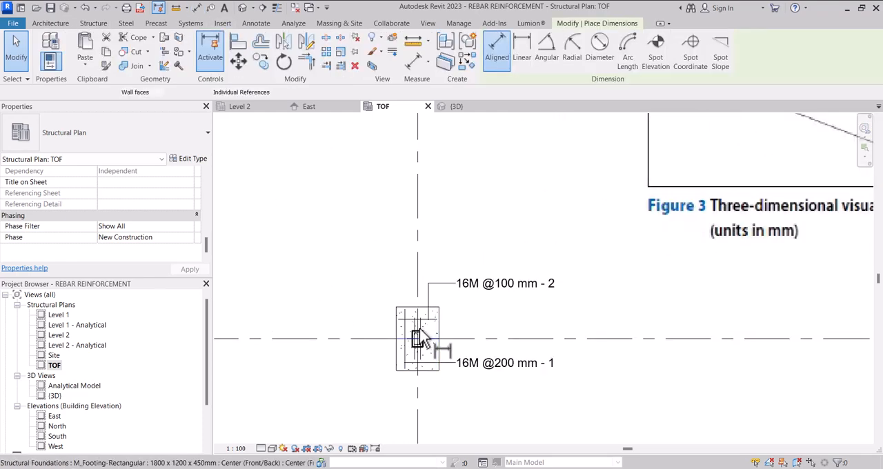
{"action": "scroll", "coordinate": [414, 338], "scroll_direction": "up", "scroll_amount": 3}
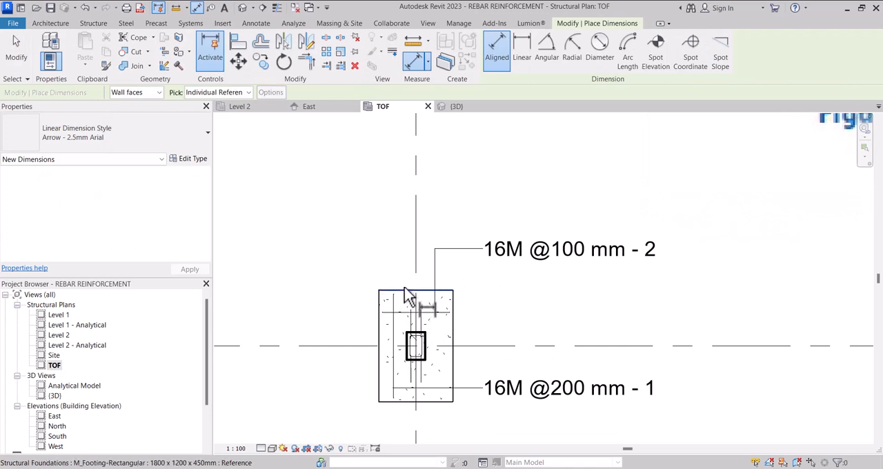
{"action": "left_click", "coordinate": [405, 296]}
{"action": "scroll", "coordinate": [405, 412], "scroll_direction": "up", "scroll_amount": 1}
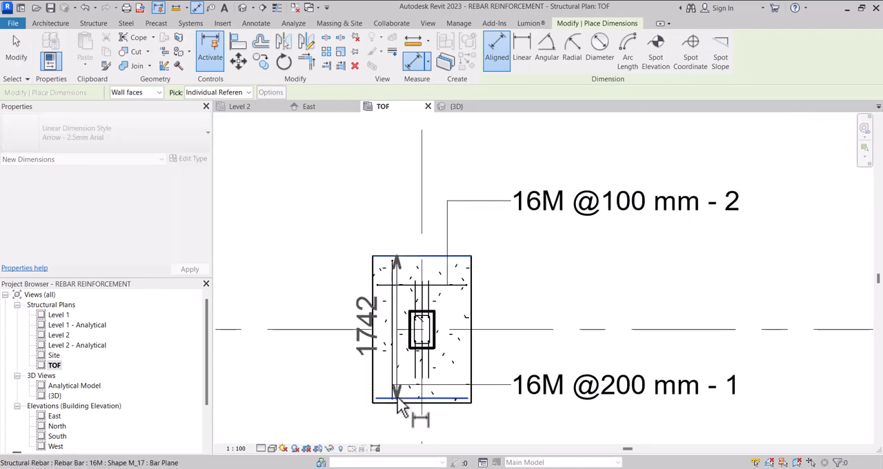
{"action": "left_click", "coordinate": [400, 408]}
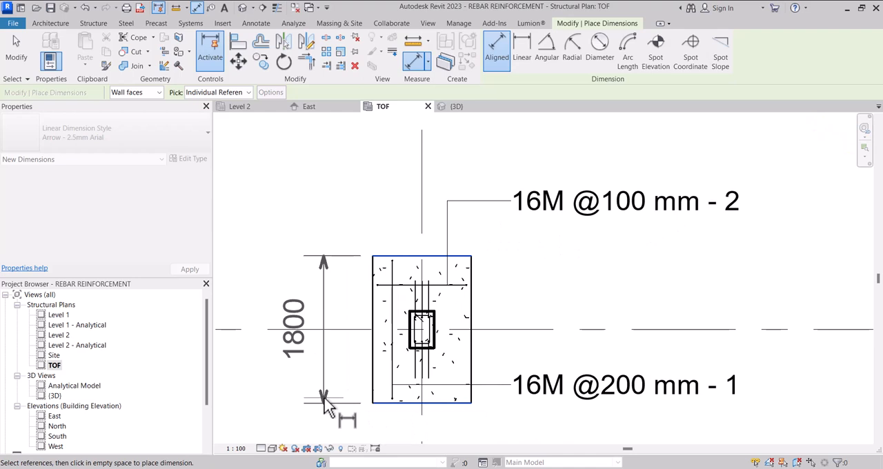
{"action": "left_click", "coordinate": [320, 404]}
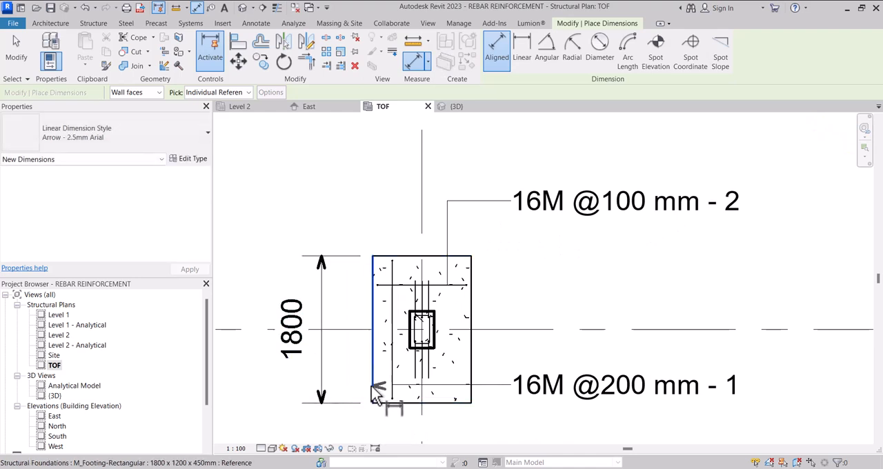
Step: Add an aligned dimension for the footing's width between its left and right edges, placed below the footing
{"action": "left_click", "coordinate": [373, 387]}
{"action": "left_click", "coordinate": [473, 358]}
{"action": "scroll", "coordinate": [443, 277], "scroll_direction": "down", "scroll_amount": 1}
{"action": "scroll", "coordinate": [452, 320], "scroll_direction": "down", "scroll_amount": 1}
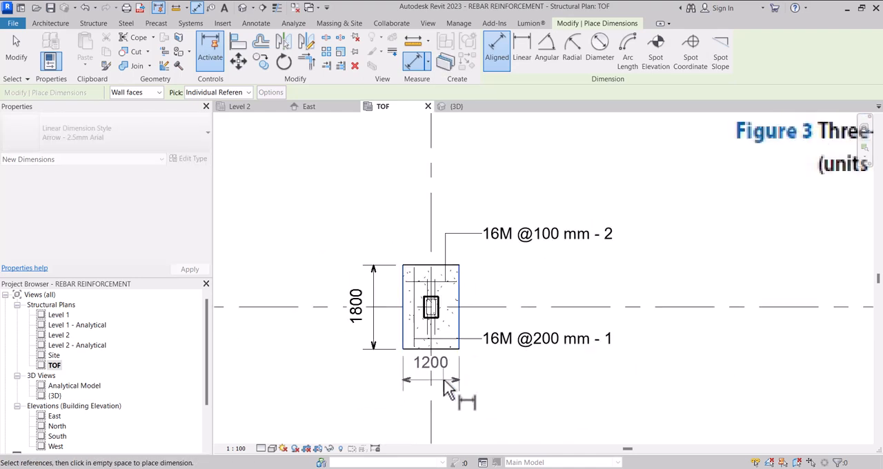
{"action": "left_click", "coordinate": [495, 399]}
{"action": "scroll", "coordinate": [486, 379], "scroll_direction": "down", "scroll_amount": 3}
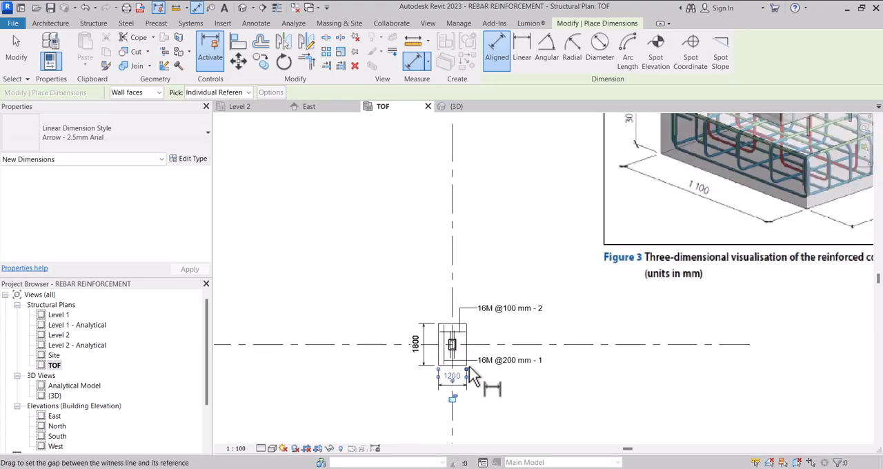
{"action": "scroll", "coordinate": [487, 372], "scroll_direction": "up", "scroll_amount": 3}
{"action": "key", "text": "Escape"}
{"action": "key", "text": "Escape"}
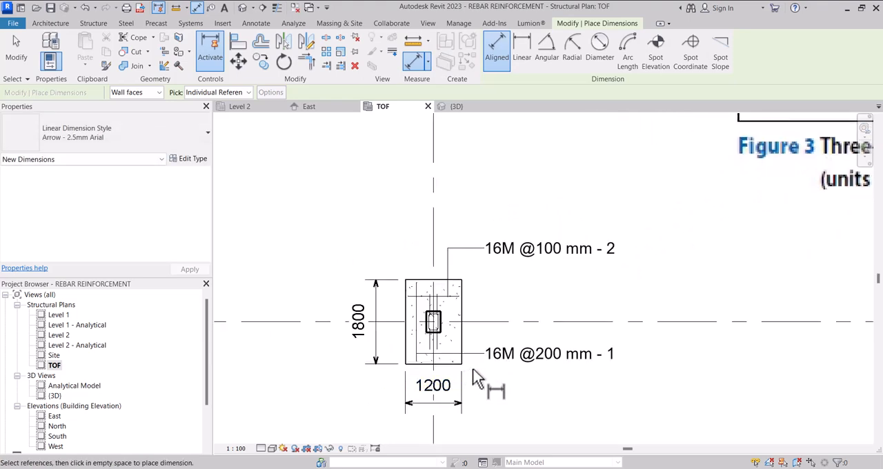
Step: Open the default 3D view and examine the reinforced footing and column as a whole
{"action": "scroll", "coordinate": [393, 331], "scroll_direction": "down", "scroll_amount": 2}
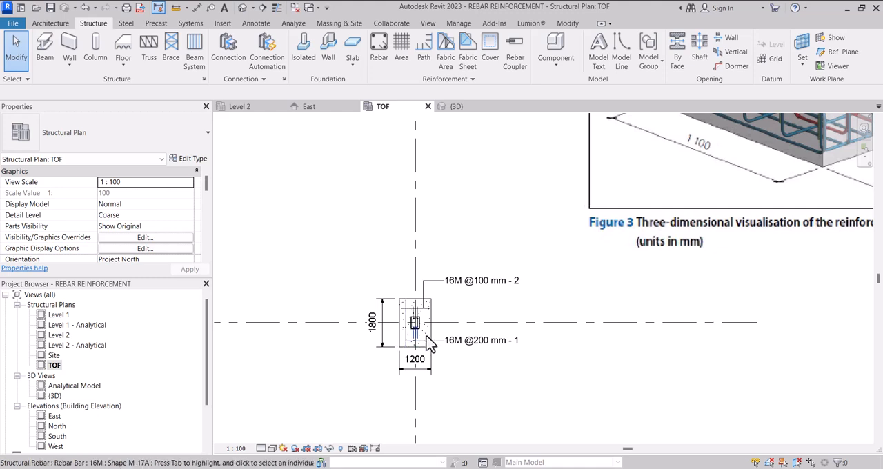
{"action": "scroll", "coordinate": [424, 340], "scroll_direction": "up", "scroll_amount": 2}
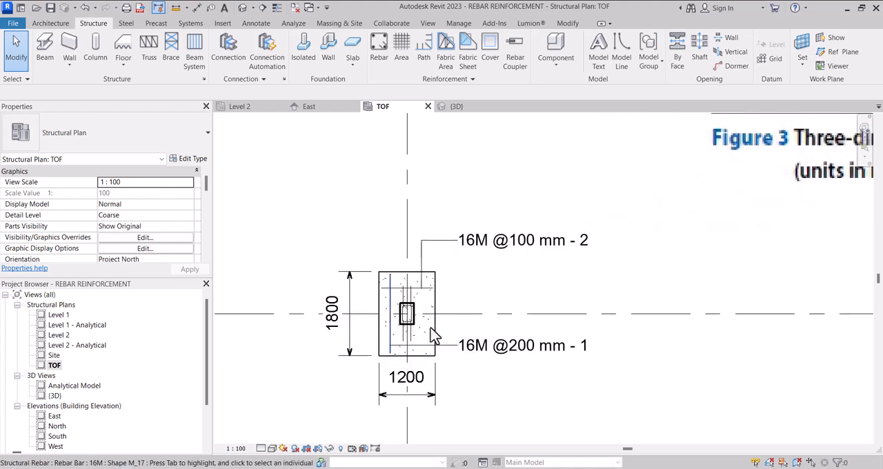
{"action": "scroll", "coordinate": [426, 345], "scroll_direction": "down", "scroll_amount": 2}
{"action": "left_click", "coordinate": [456, 107]}
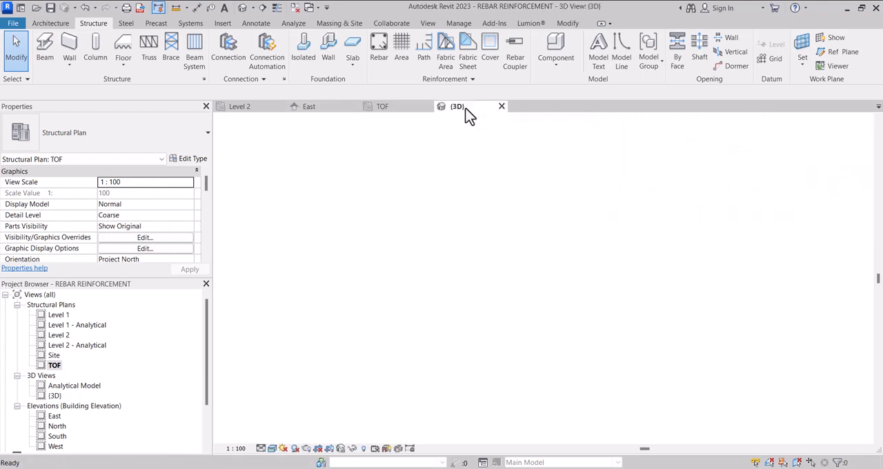
{"action": "scroll", "coordinate": [424, 241], "scroll_direction": "down", "scroll_amount": 3}
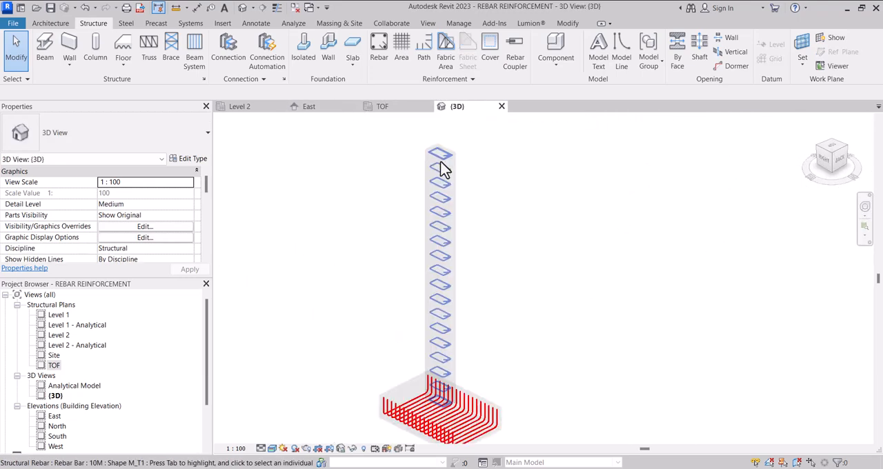
{"action": "middle_click_drag", "start_coordinate": [418, 227], "coordinate": [388, 248], "text": "shift"}
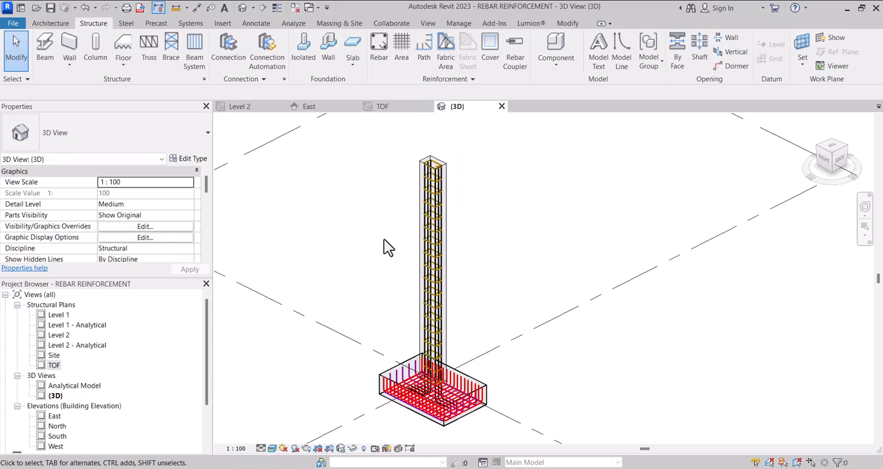